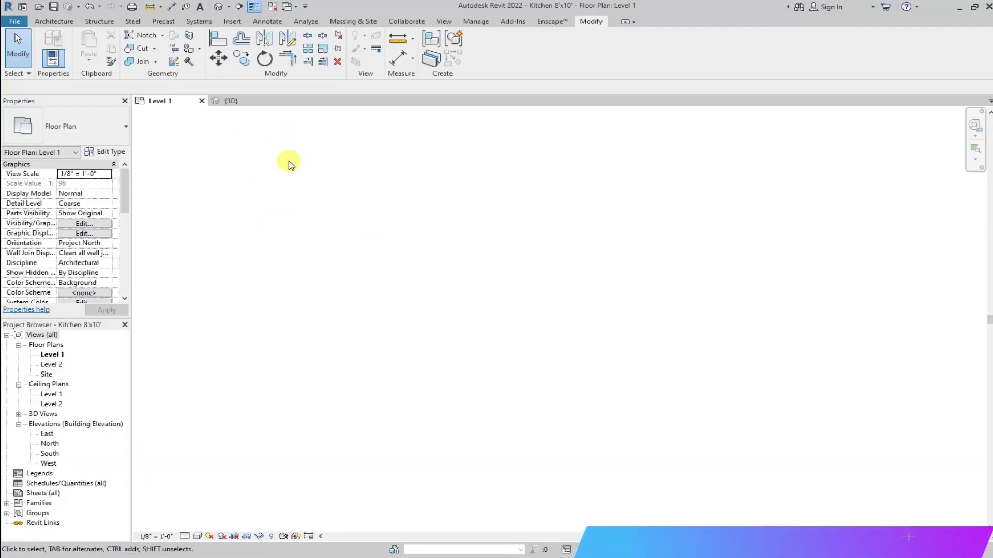
Step: Draw three connected Generic 6" walls (left, top, right) on Level 1 forming an open U
{"action": "left_click", "coordinate": [54, 21]}
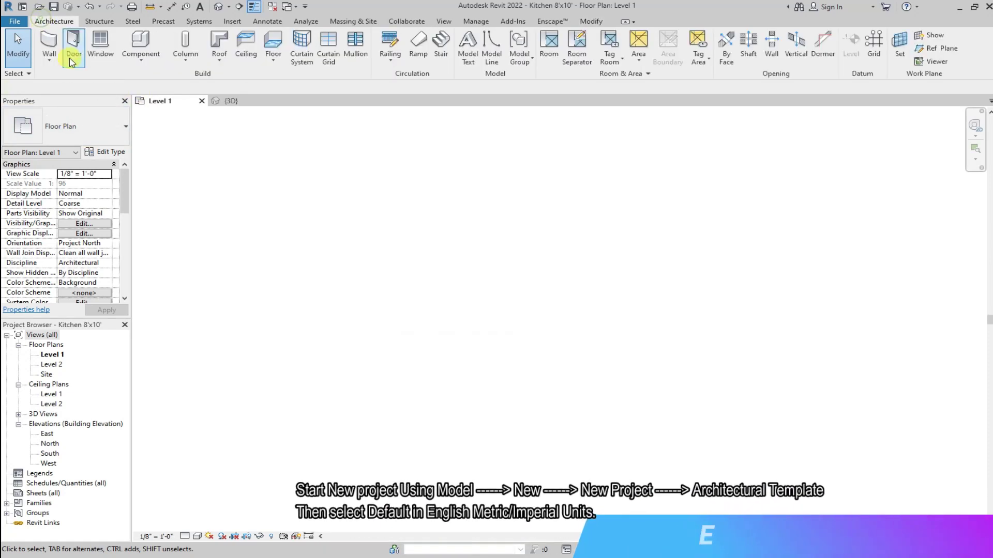
{"action": "left_click", "coordinate": [44, 47]}
{"action": "scroll", "coordinate": [514, 336], "scroll_direction": "down", "scroll_amount": 2}
{"action": "scroll", "coordinate": [455, 262], "scroll_direction": "down", "scroll_amount": 1}
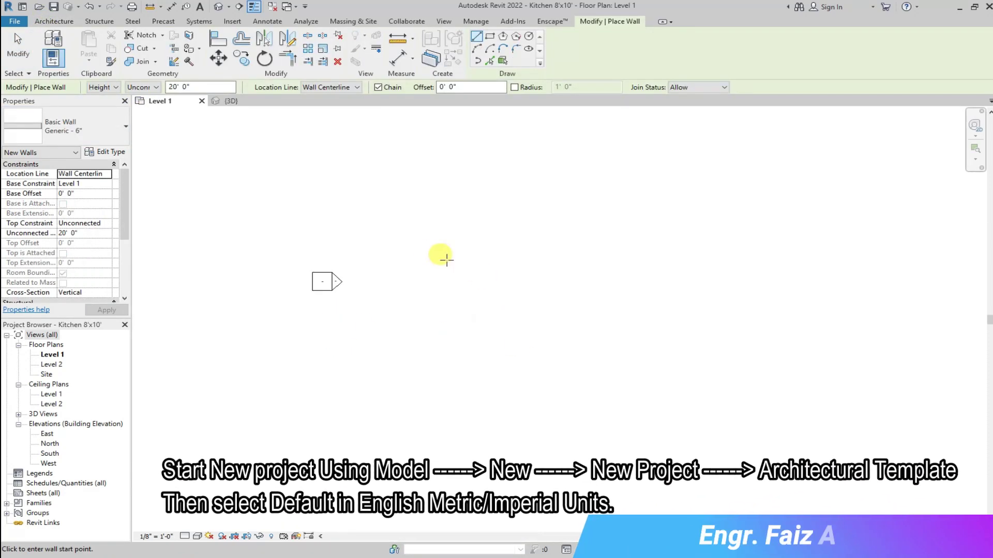
{"action": "scroll", "coordinate": [594, 326], "scroll_direction": "down", "scroll_amount": 1}
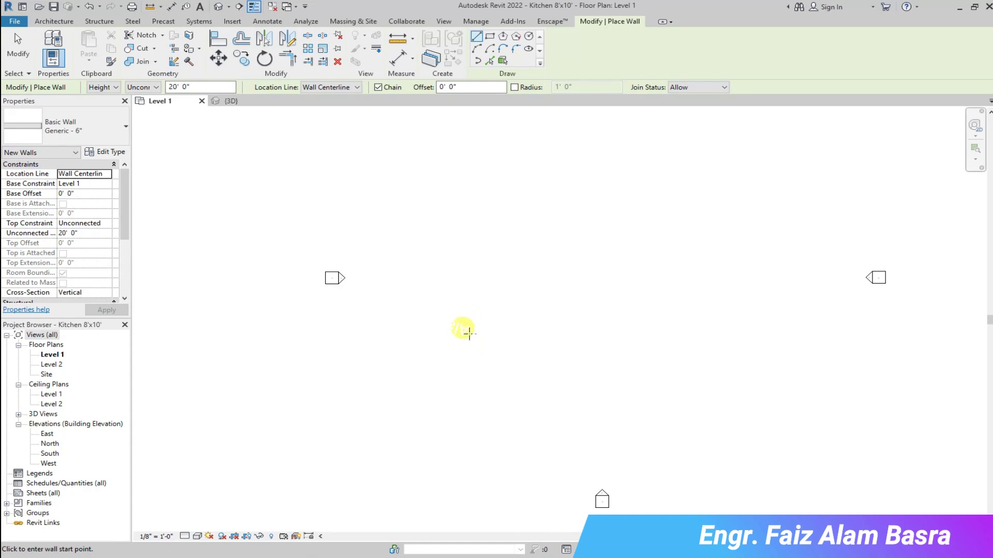
{"action": "left_click", "coordinate": [468, 333]}
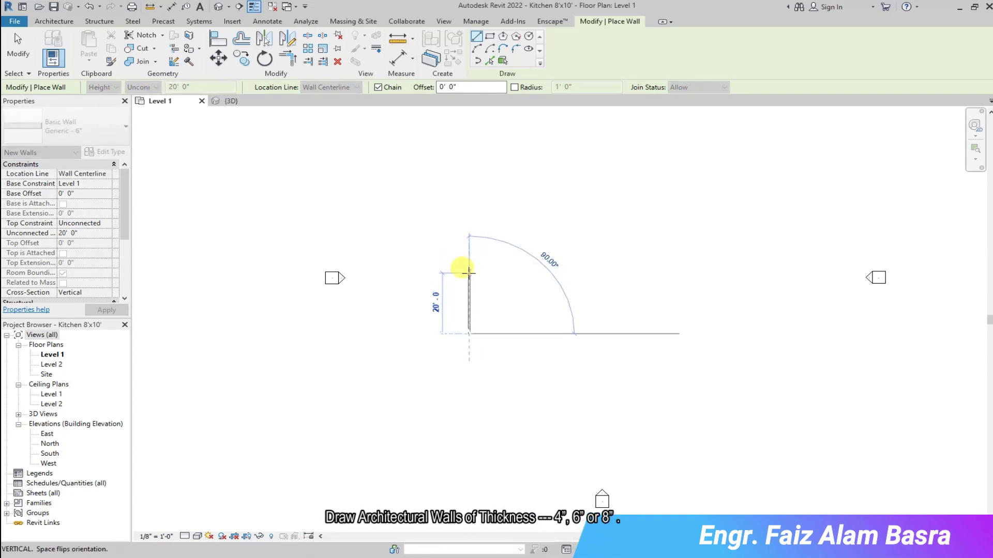
{"action": "scroll", "coordinate": [461, 265], "scroll_direction": "up", "scroll_amount": 1}
{"action": "left_click", "coordinate": [470, 267]}
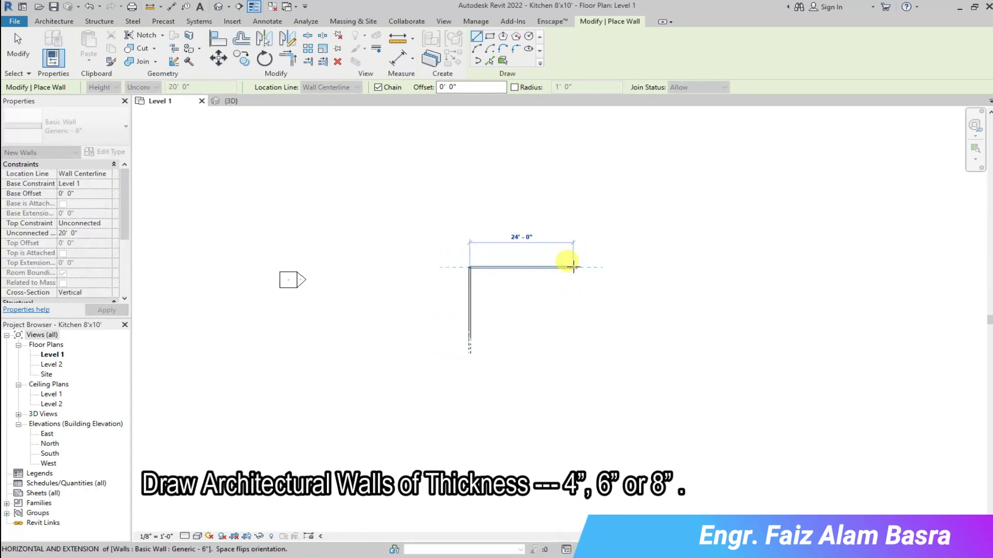
{"action": "left_click", "coordinate": [572, 354]}
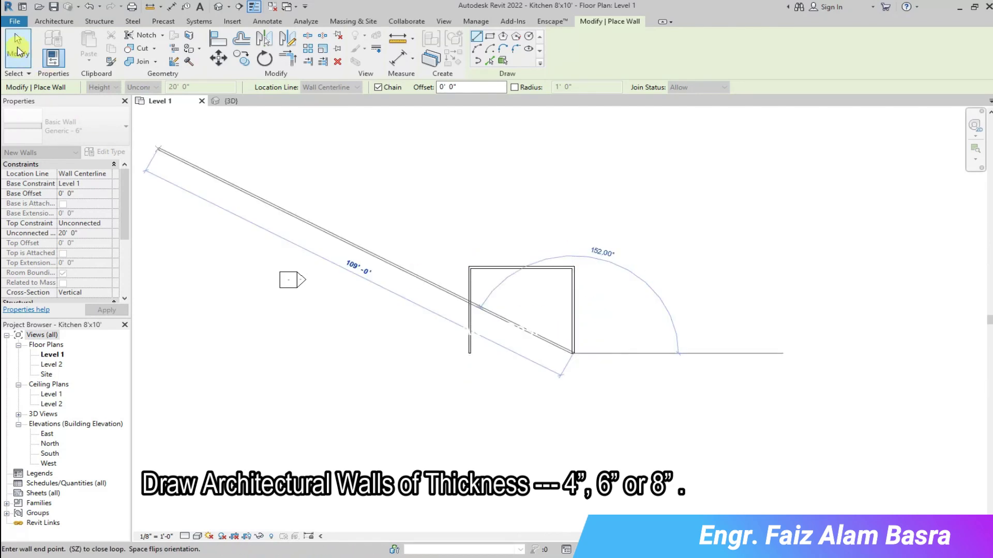
{"action": "key", "text": "Escape"}
{"action": "key", "text": "Escape"}
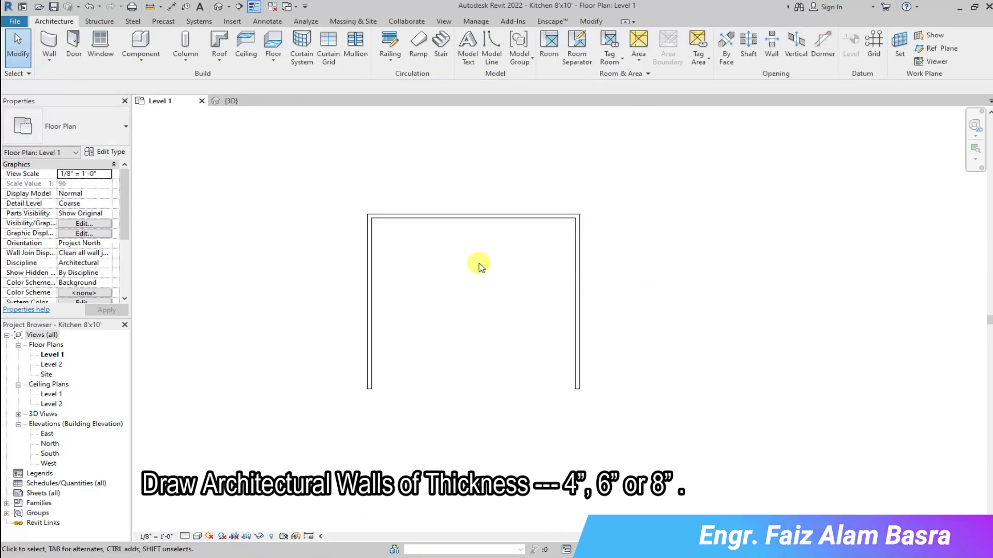
Step: Select all three walls and change their Unconnected Height in Properties
{"action": "left_click_drag", "start_coordinate": [492, 245], "coordinate": [361, 210]}
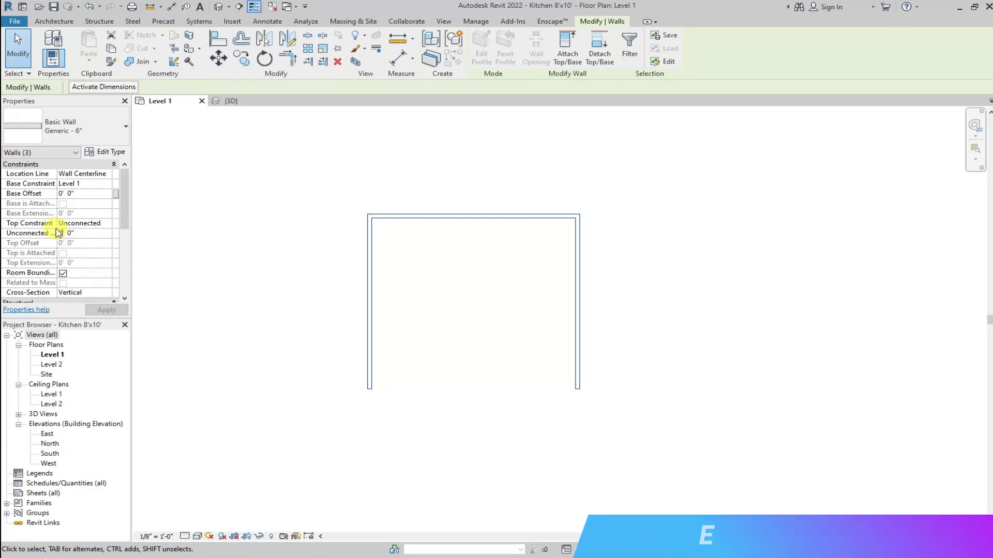
{"action": "left_click", "coordinate": [58, 233]}
{"action": "left_click", "coordinate": [106, 311]}
{"action": "left_click", "coordinate": [262, 278]}
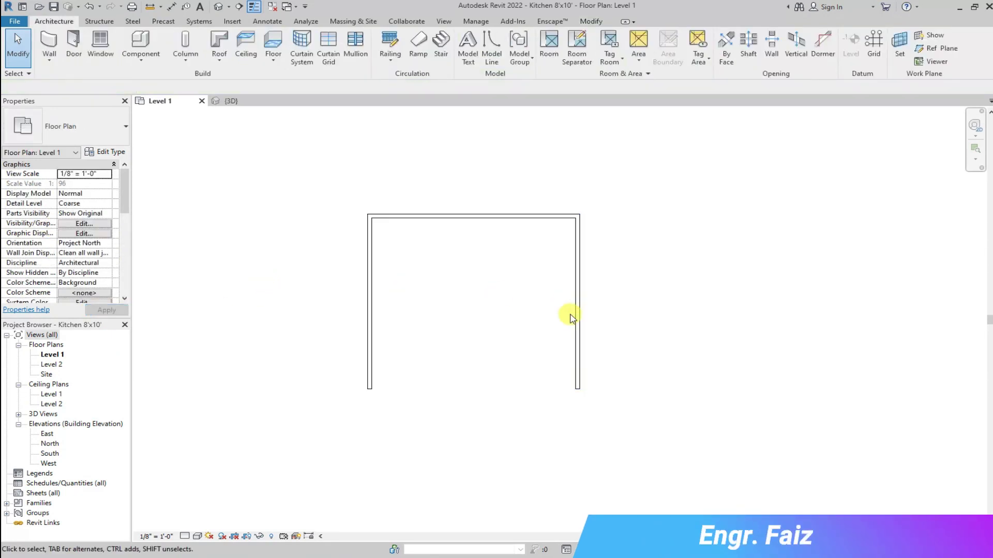
Step: Sketch a rectangular floor boundary from the top-left to the bottom-right wall corner
{"action": "left_click", "coordinate": [273, 52]}
{"action": "left_click", "coordinate": [579, 36]}
{"action": "left_click", "coordinate": [299, 184]}
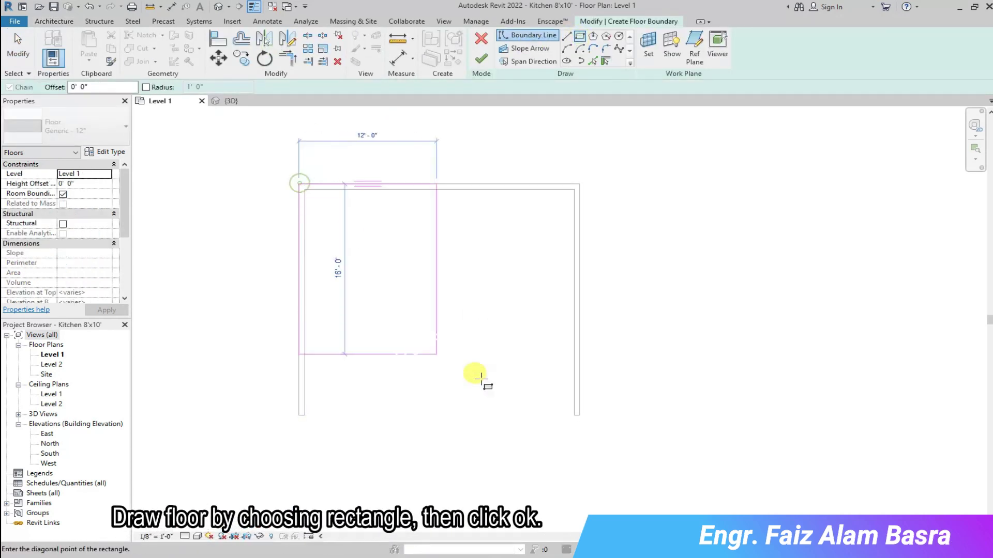
{"action": "left_click", "coordinate": [579, 415]}
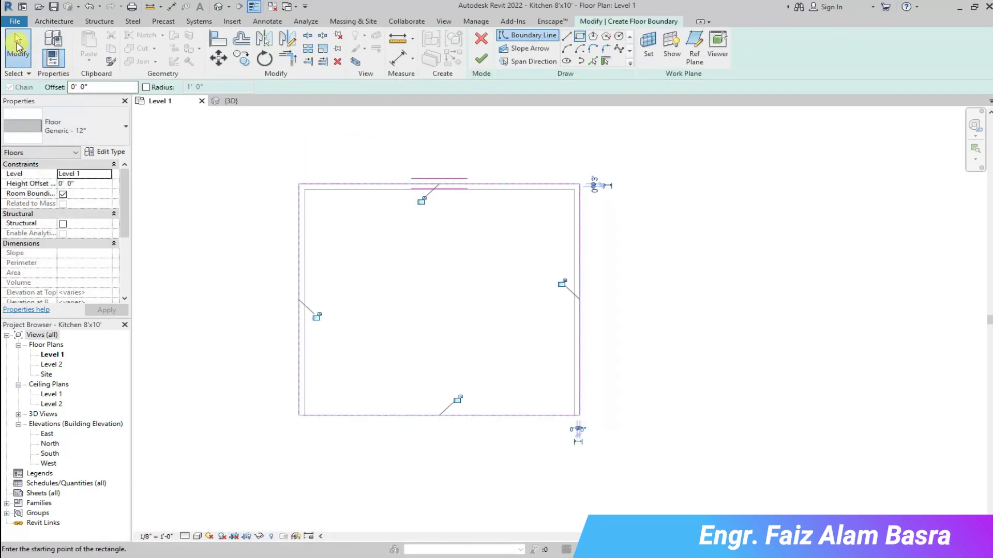
Step: Finish the Generic 12" floor from the 3D view, then return to the Level 1 plan
{"action": "left_click", "coordinate": [235, 102]}
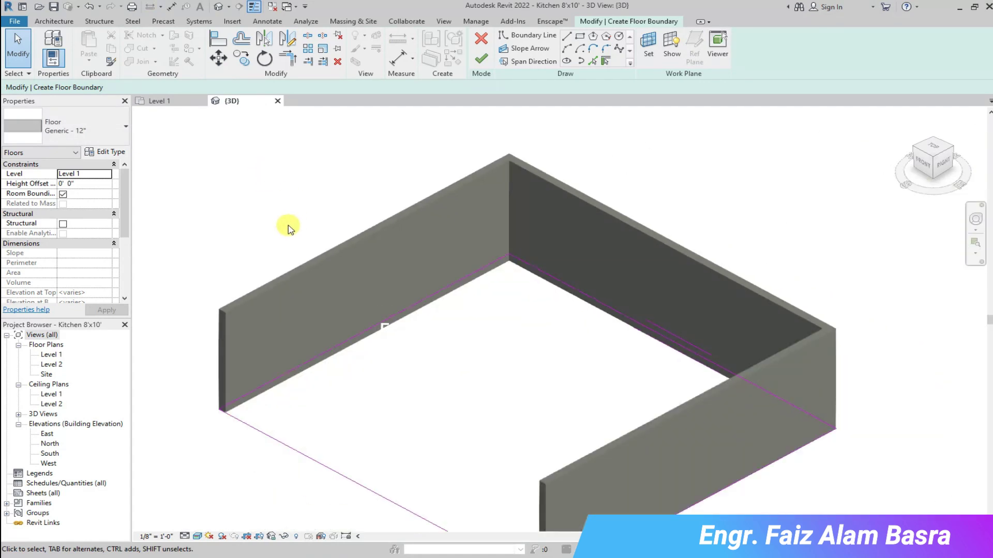
{"action": "left_click", "coordinate": [366, 155]}
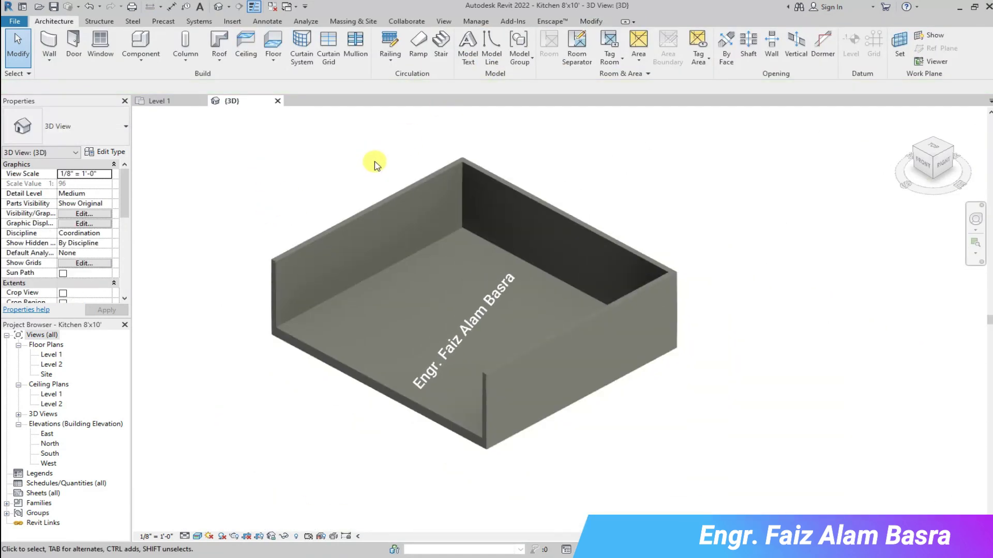
{"action": "scroll", "coordinate": [331, 160], "scroll_direction": "down", "scroll_amount": 2}
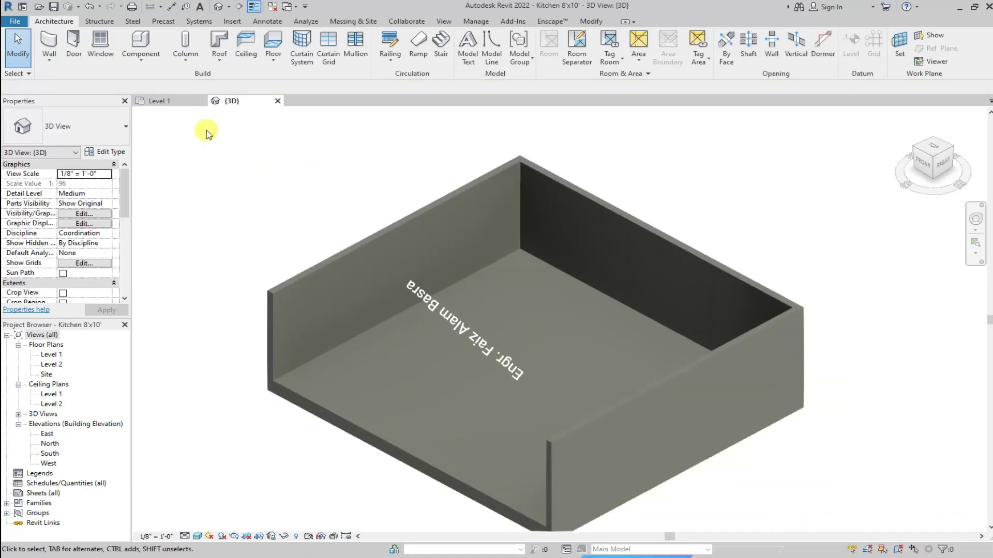
{"action": "left_click", "coordinate": [170, 101]}
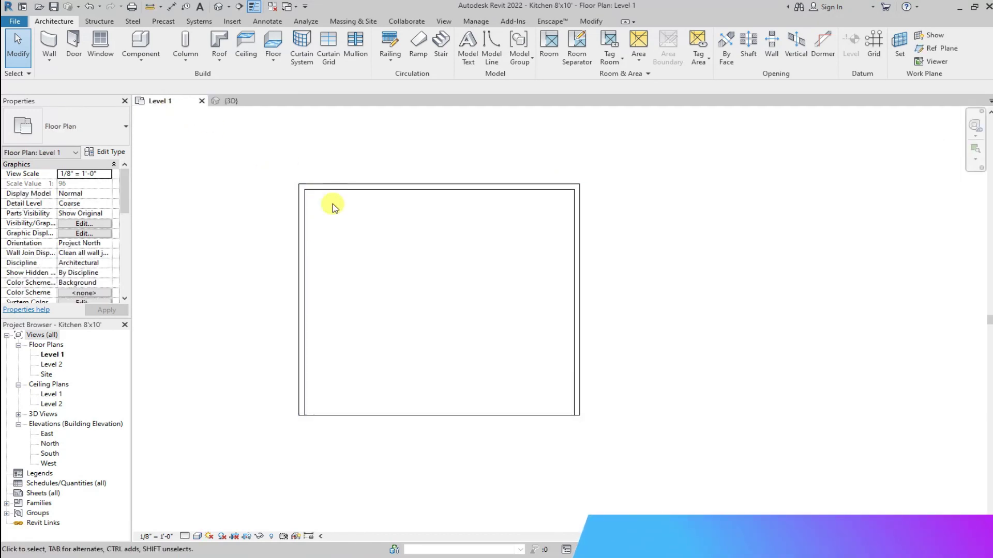
{"action": "left_click", "coordinate": [349, 192]}
Step: Set the front-to-back distance between the top and bottom walls to 8' 3"
{"action": "left_click", "coordinate": [605, 301]}
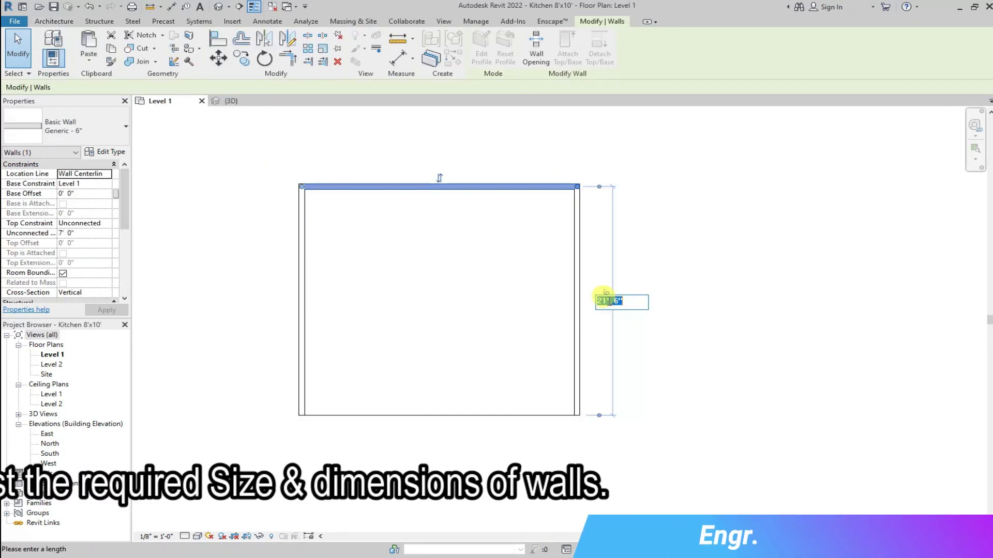
{"action": "type", "text": "10"}
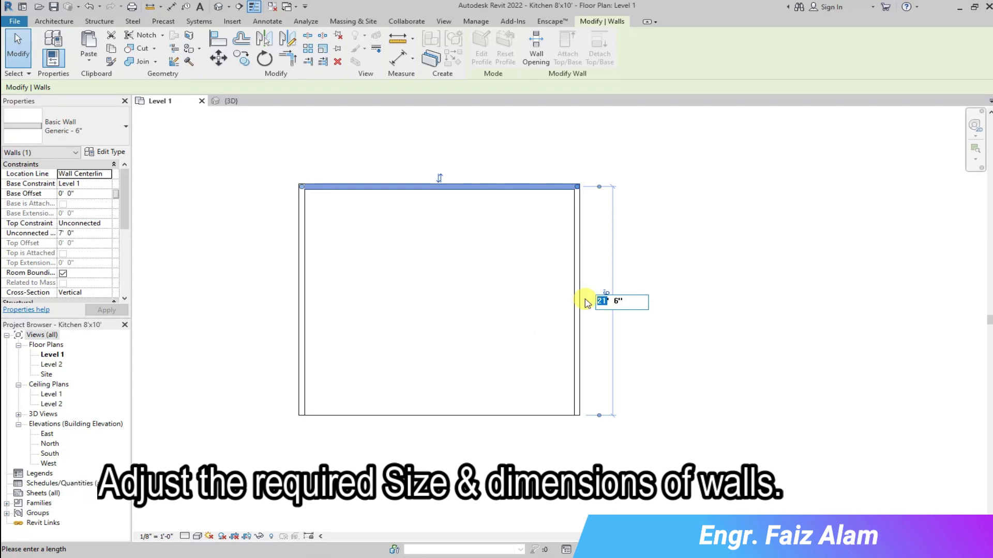
{"action": "double_click", "coordinate": [617, 301]}
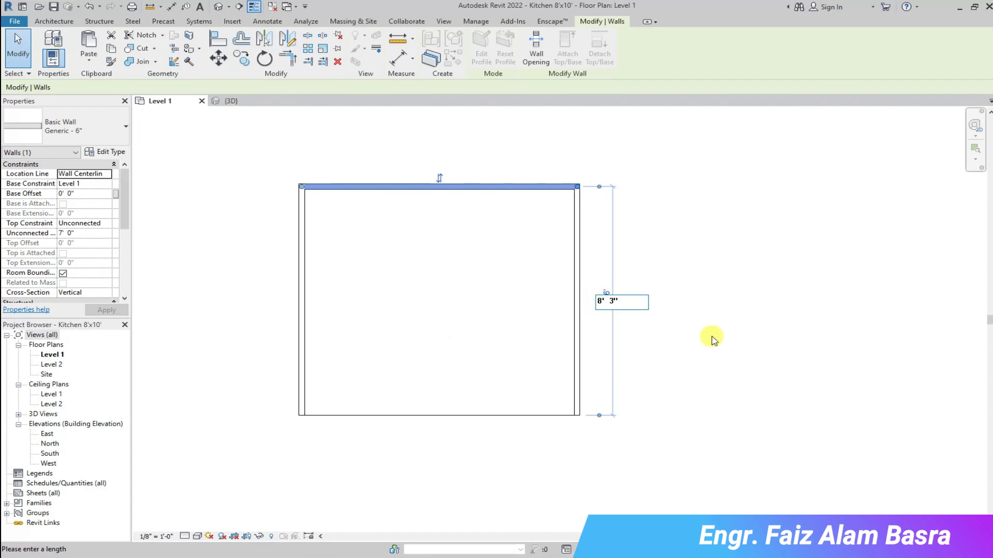
{"action": "key", "text": "Return"}
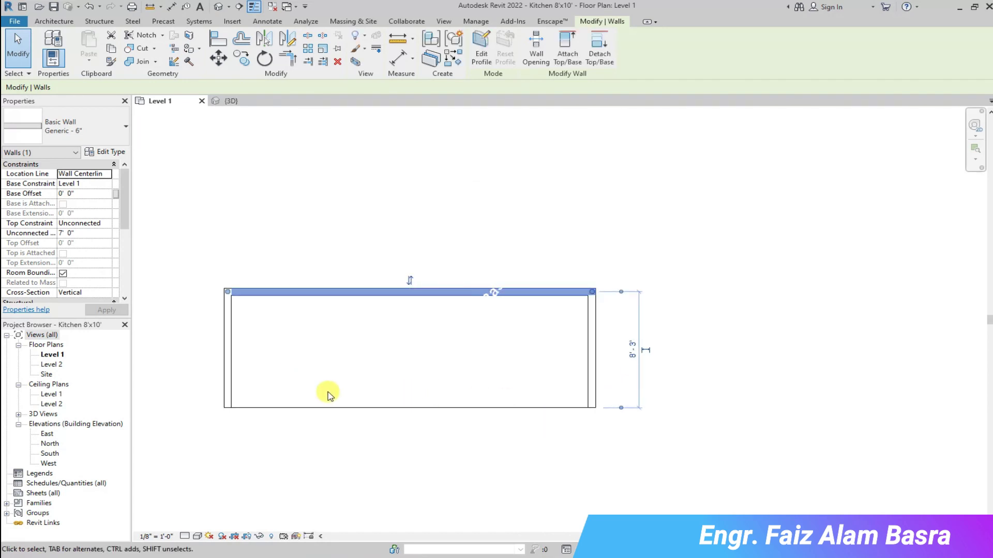
{"action": "left_click", "coordinate": [441, 328]}
{"action": "left_click", "coordinate": [393, 293]}
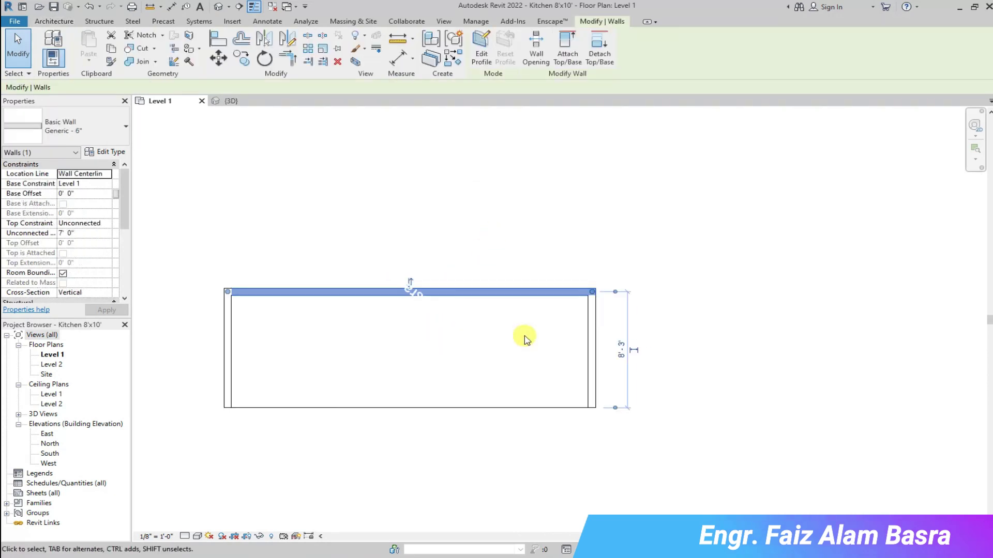
{"action": "left_click", "coordinate": [506, 277]}
Step: Set the side-to-side distance of the room to 10' 6" using the right wall's dimension
{"action": "left_click", "coordinate": [589, 364]}
{"action": "left_click", "coordinate": [404, 435]}
{"action": "type", "text": "10' 6\""}
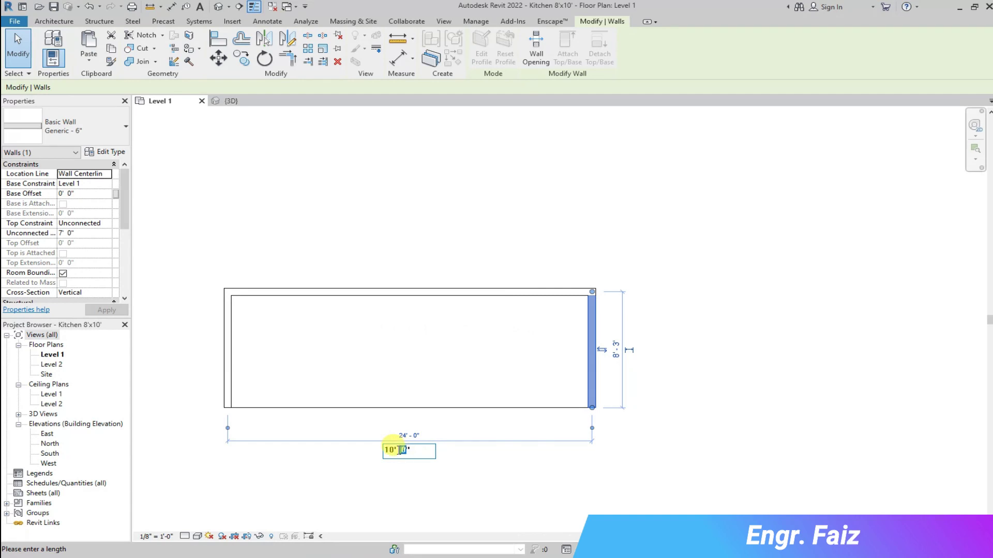
{"action": "key", "text": "Return"}
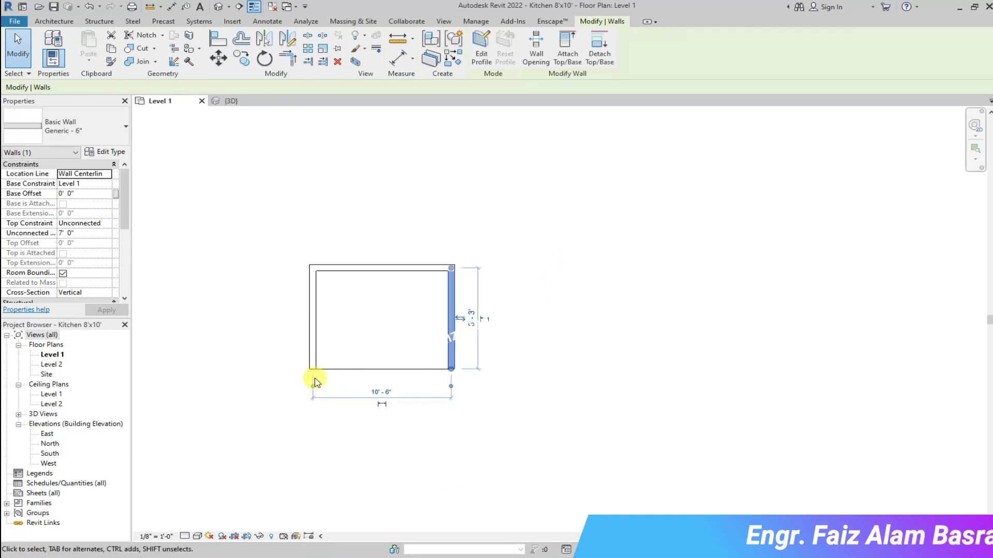
{"action": "scroll", "coordinate": [317, 381], "scroll_direction": "up", "scroll_amount": 1}
{"action": "key", "text": "Escape"}
{"action": "scroll", "coordinate": [443, 405], "scroll_direction": "up", "scroll_amount": 1}
{"action": "scroll", "coordinate": [320, 290], "scroll_direction": "up", "scroll_amount": 1}
{"action": "scroll", "coordinate": [283, 317], "scroll_direction": "up", "scroll_amount": 2}
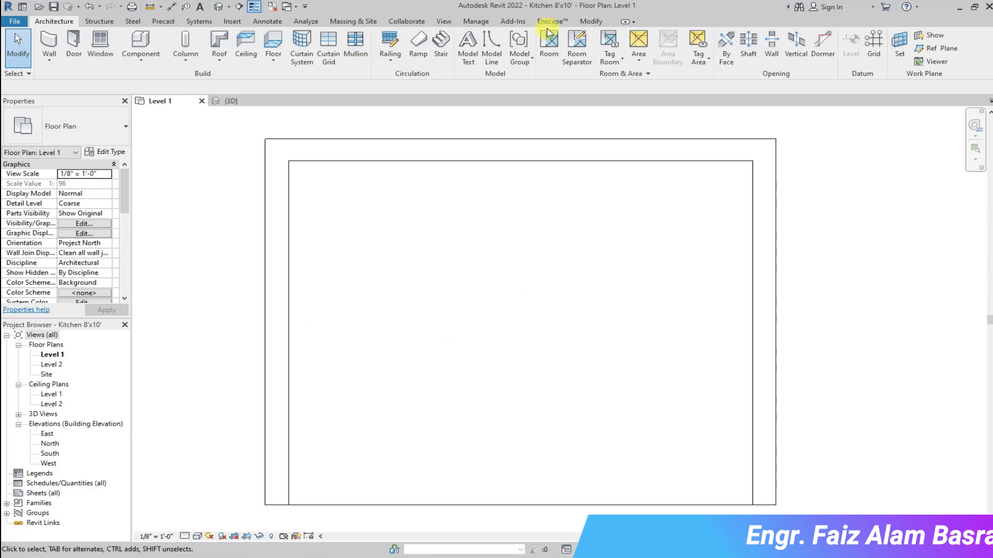
{"action": "left_click", "coordinate": [592, 22]}
{"action": "left_click", "coordinate": [405, 61]}
{"action": "left_click", "coordinate": [279, 248]}
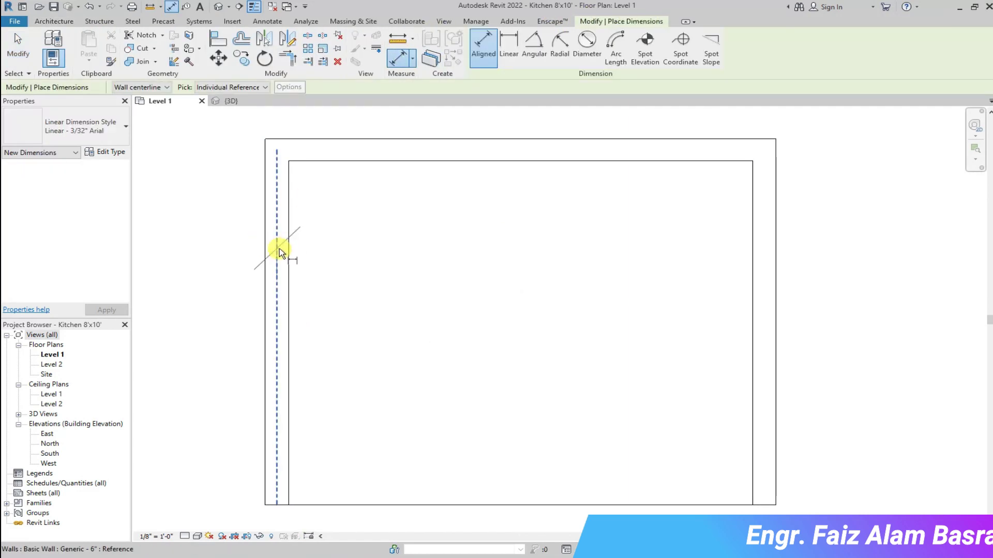
{"action": "left_click", "coordinate": [766, 258]}
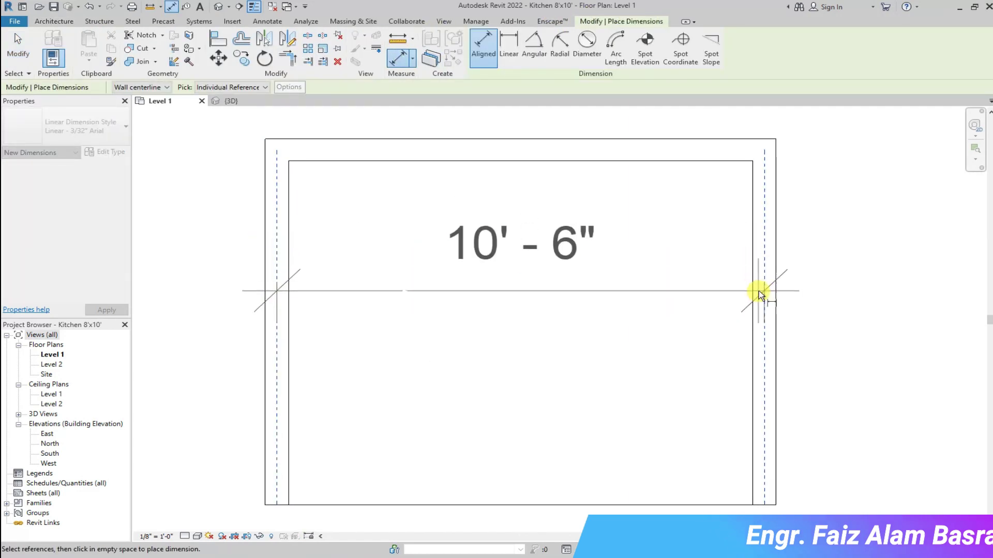
{"action": "left_click", "coordinate": [759, 290]}
{"action": "key", "text": "Escape"}
{"action": "left_click", "coordinate": [311, 293]}
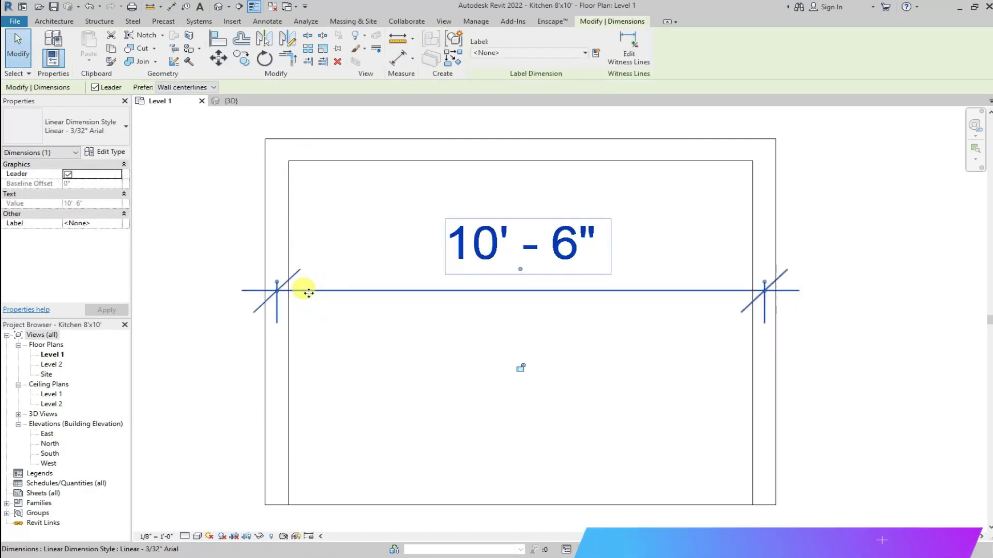
{"action": "left_click", "coordinate": [276, 284]}
{"action": "left_click", "coordinate": [765, 292]}
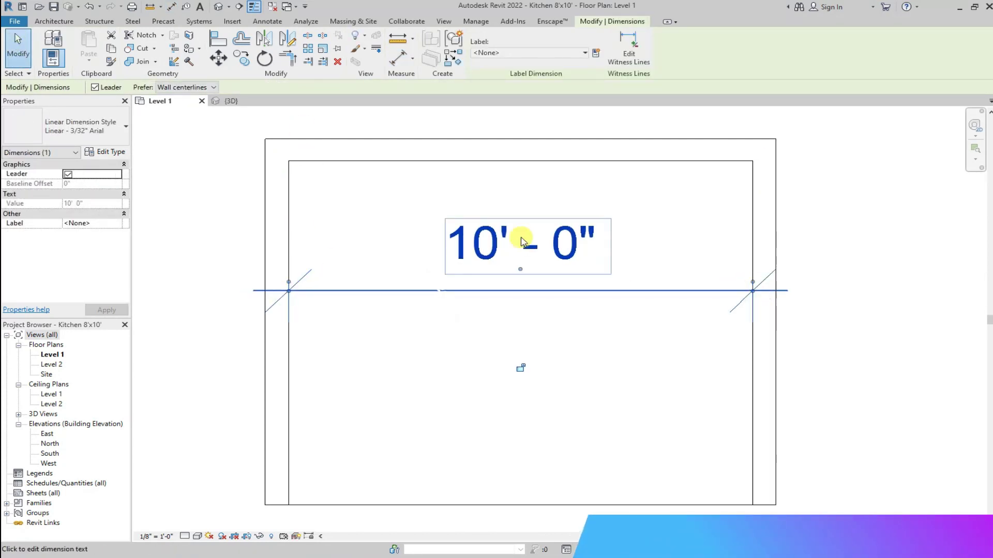
{"action": "left_click", "coordinate": [908, 321]}
{"action": "left_click", "coordinate": [588, 291]}
{"action": "left_click", "coordinate": [337, 62]}
{"action": "scroll", "coordinate": [526, 251], "scroll_direction": "down", "scroll_amount": 1}
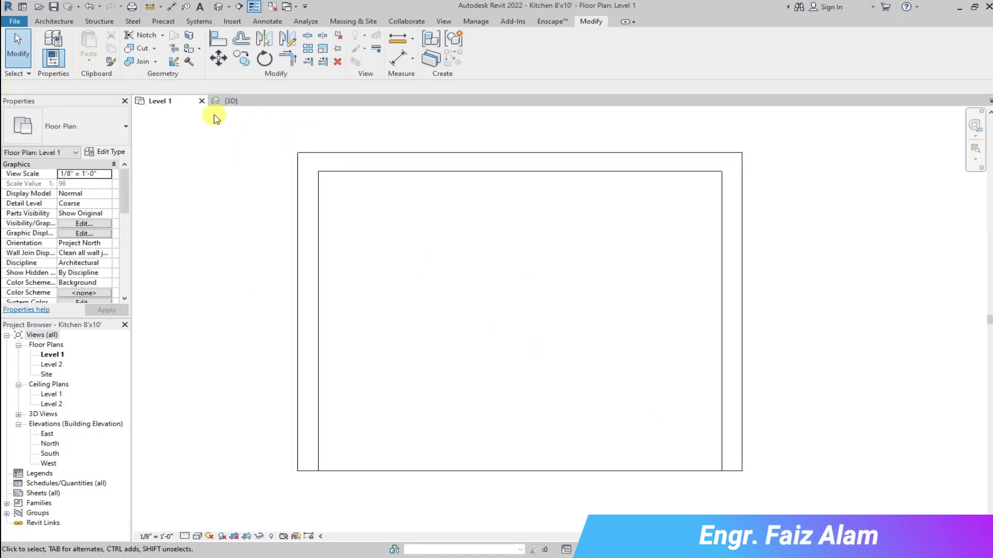
Step: Place a Base - Corner Unit 931 x 931 x 900mm cabinet at the top-left wall corner and check it in 3D
{"action": "left_click", "coordinate": [69, 27]}
{"action": "left_click", "coordinate": [141, 42]}
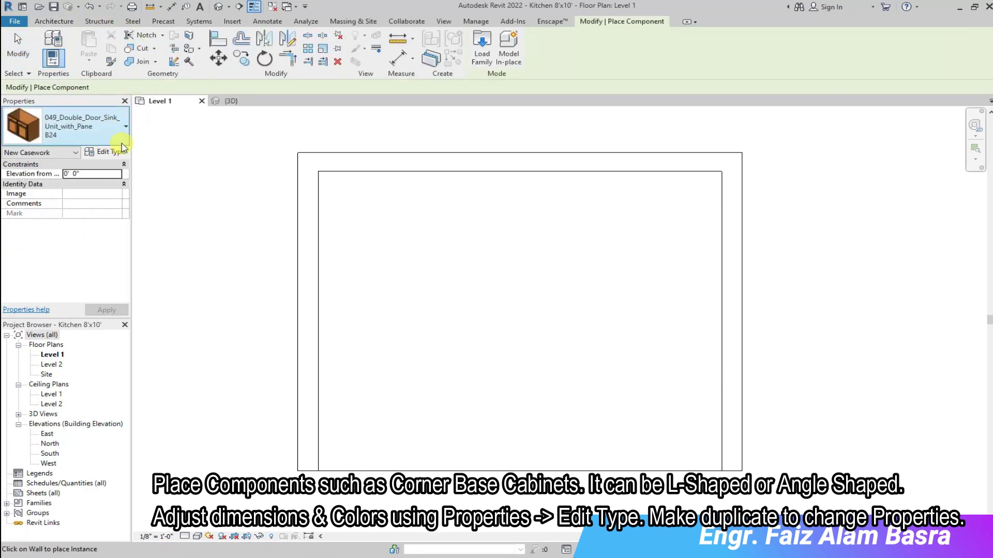
{"action": "left_click", "coordinate": [127, 135]}
{"action": "scroll", "coordinate": [56, 305], "scroll_direction": "down", "scroll_amount": 1}
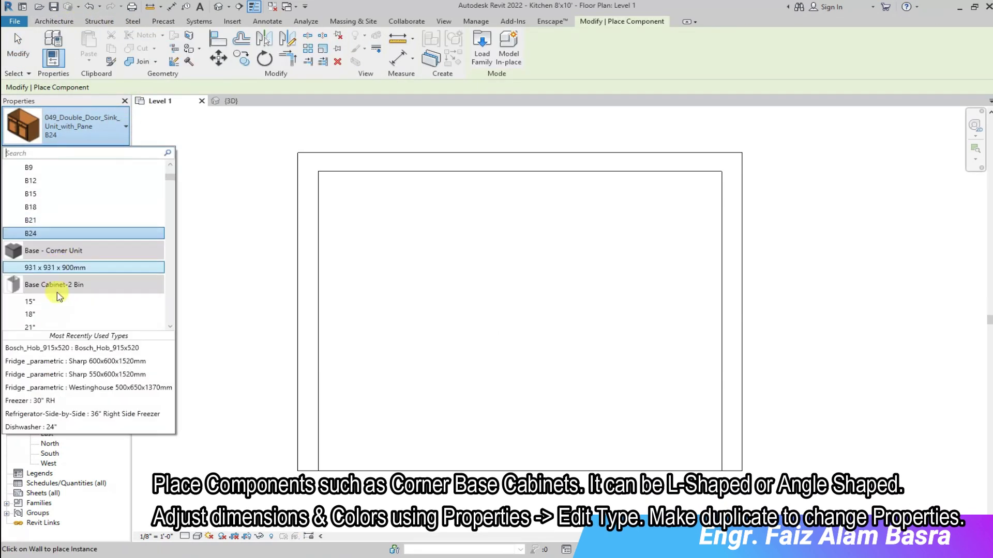
{"action": "left_click", "coordinate": [66, 268]}
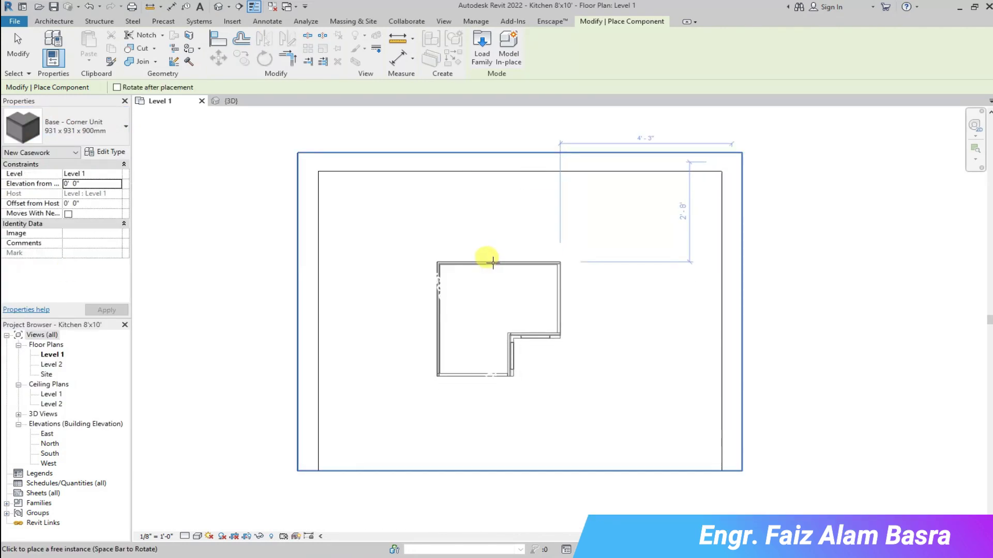
{"action": "left_click", "coordinate": [380, 172]}
{"action": "key", "text": "Escape"}
{"action": "key", "text": "Escape"}
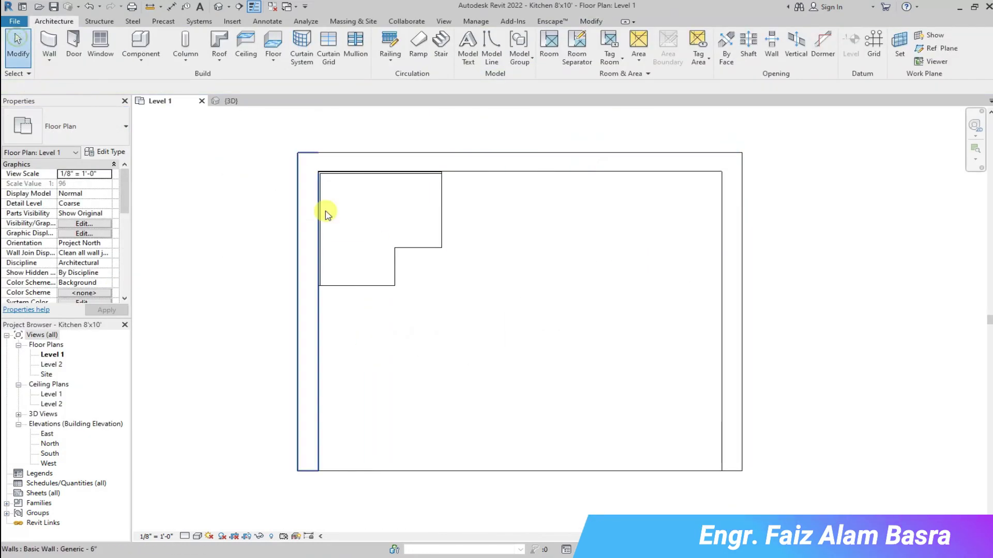
{"action": "left_click", "coordinate": [232, 102]}
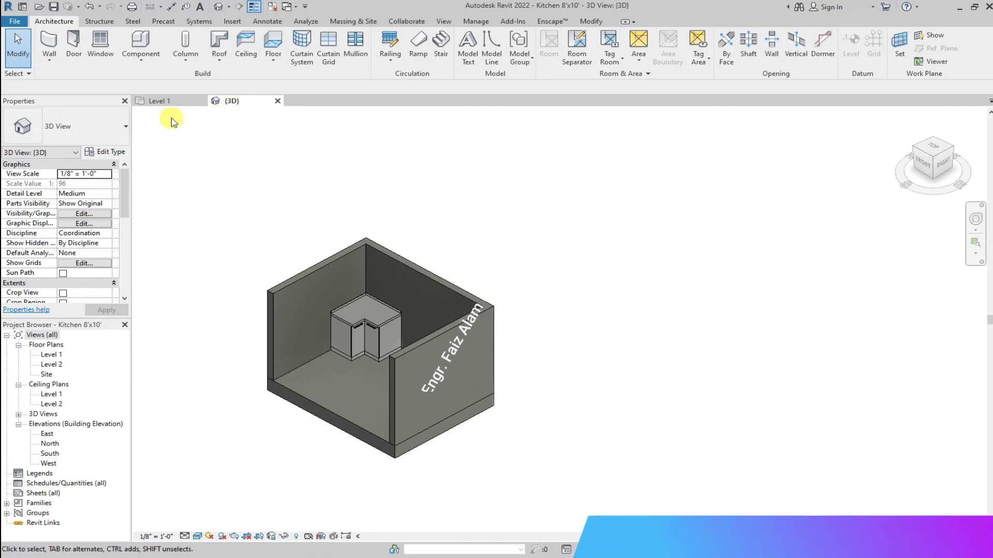
{"action": "left_click", "coordinate": [163, 101]}
{"action": "left_click", "coordinate": [126, 127]}
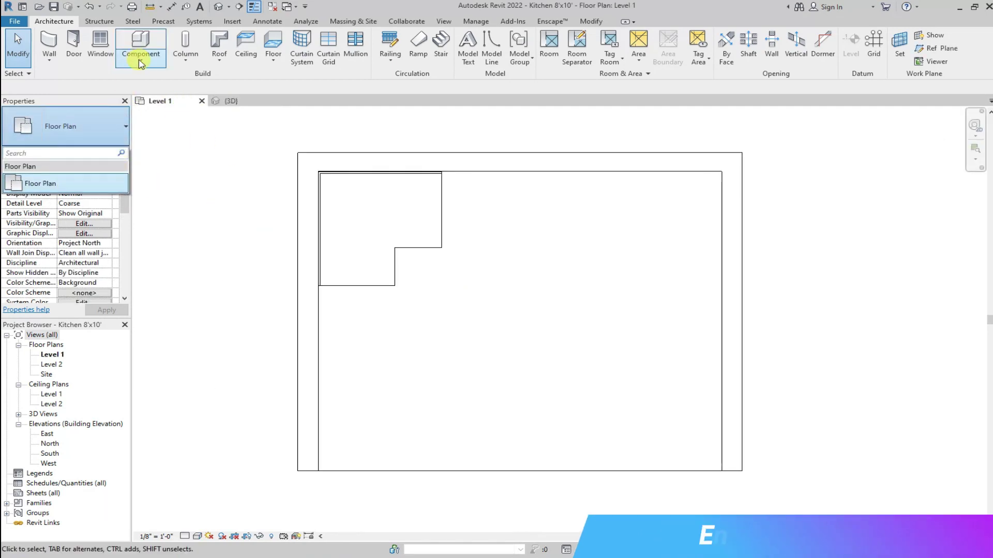
Step: Place a Base Cabinet-Corner Unit-Square 36" near the room centre
{"action": "left_click", "coordinate": [171, 86]}
{"action": "left_click", "coordinate": [141, 44]}
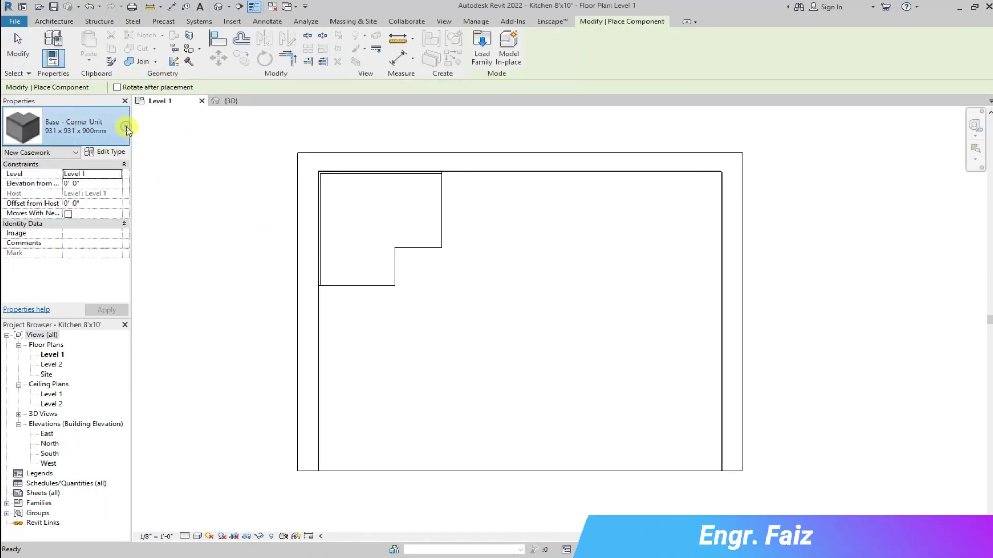
{"action": "left_click", "coordinate": [127, 128]}
{"action": "scroll", "coordinate": [78, 294], "scroll_direction": "down", "scroll_amount": 2}
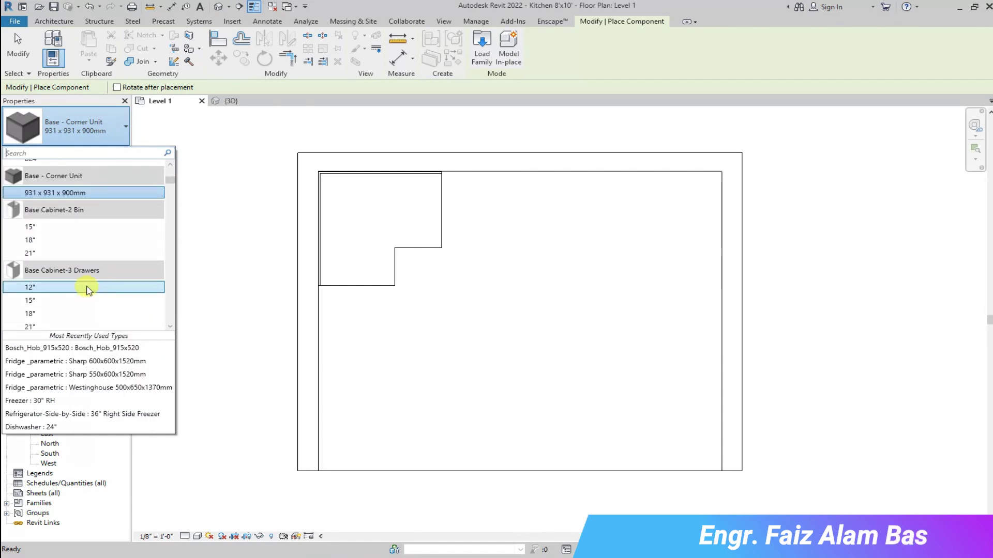
{"action": "scroll", "coordinate": [82, 279], "scroll_direction": "down", "scroll_amount": 2}
{"action": "scroll", "coordinate": [83, 277], "scroll_direction": "down", "scroll_amount": 3}
{"action": "scroll", "coordinate": [85, 278], "scroll_direction": "down", "scroll_amount": 1}
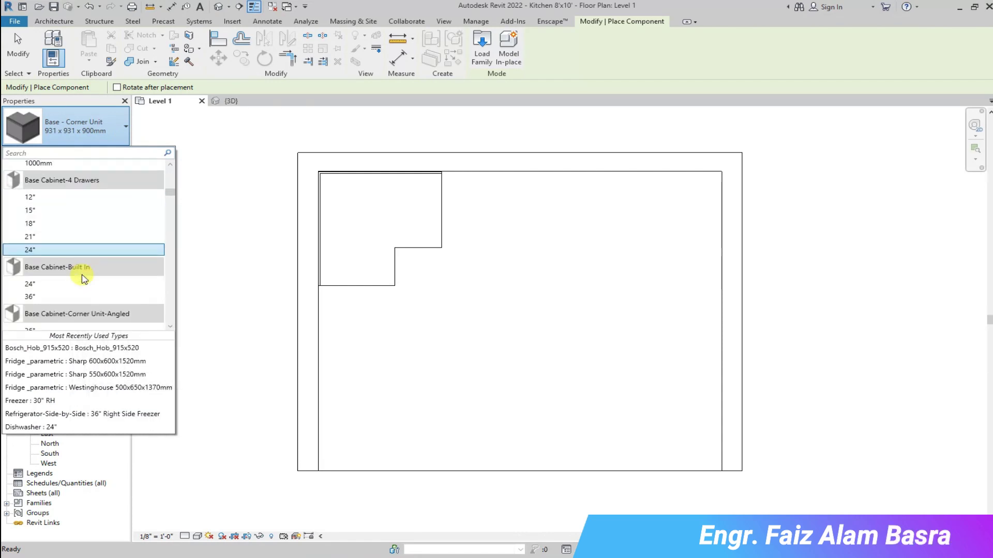
{"action": "scroll", "coordinate": [84, 276], "scroll_direction": "down", "scroll_amount": 2}
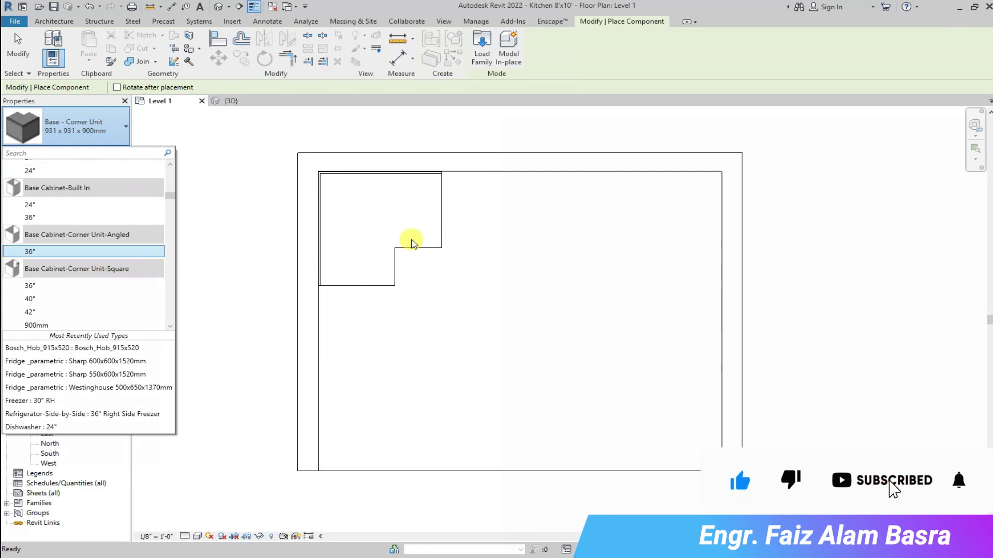
{"action": "left_click", "coordinate": [81, 285]}
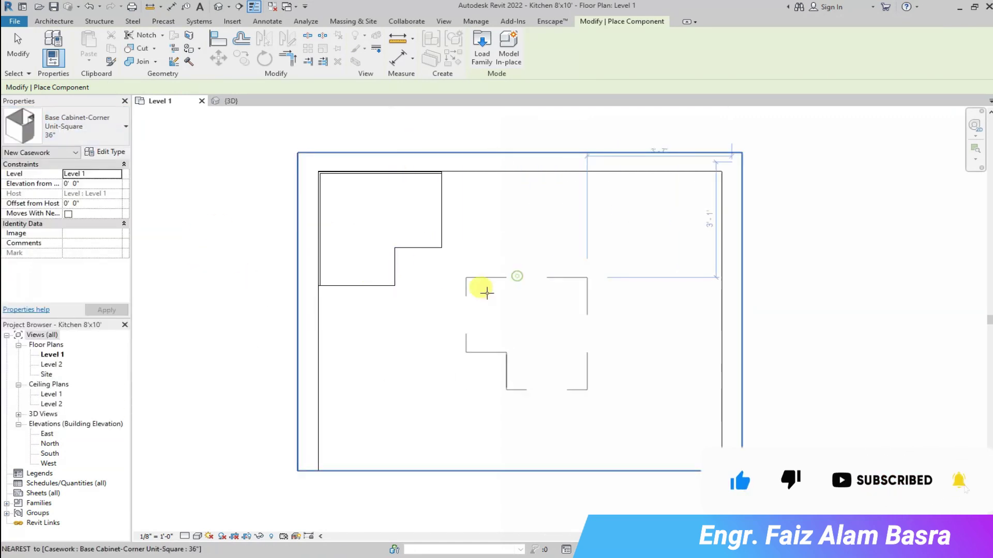
{"action": "left_click", "coordinate": [18, 57]}
Step: Delete the old top-left corner unit and move the 36" square cabinet into the top-right corner
{"action": "left_click", "coordinate": [438, 249]}
{"action": "key", "text": "Delete"}
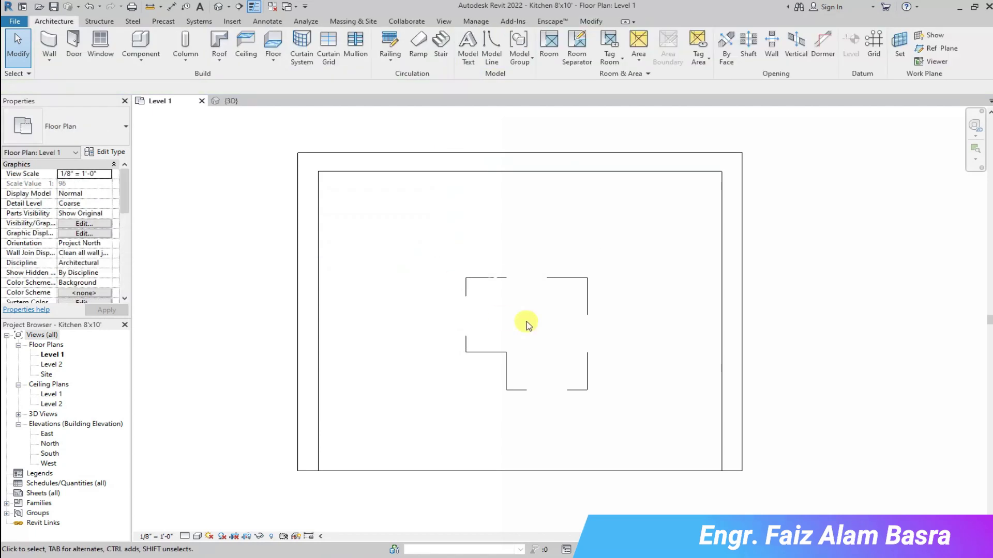
{"action": "left_click_drag", "start_coordinate": [569, 282], "coordinate": [715, 172]}
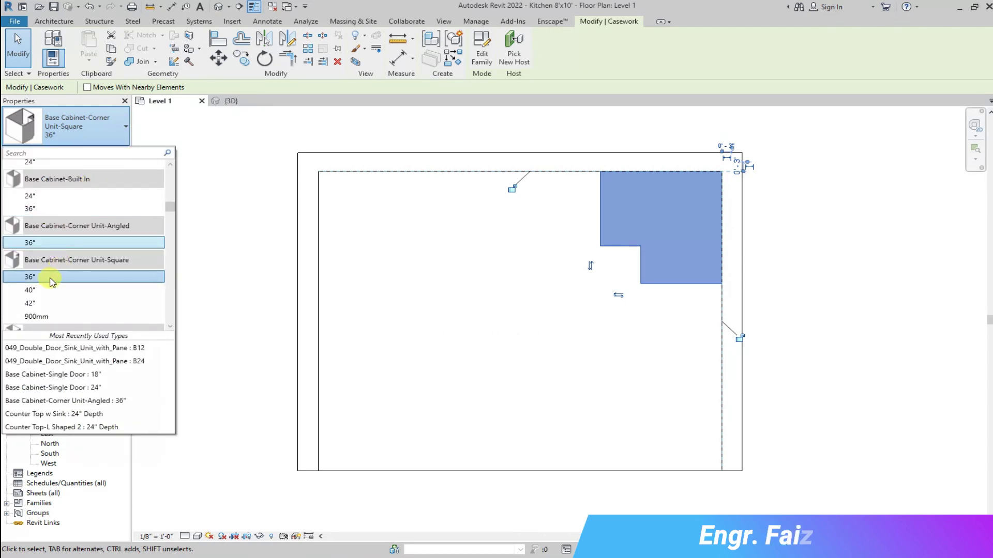
{"action": "left_click", "coordinate": [51, 282]}
{"action": "left_click", "coordinate": [390, 207]}
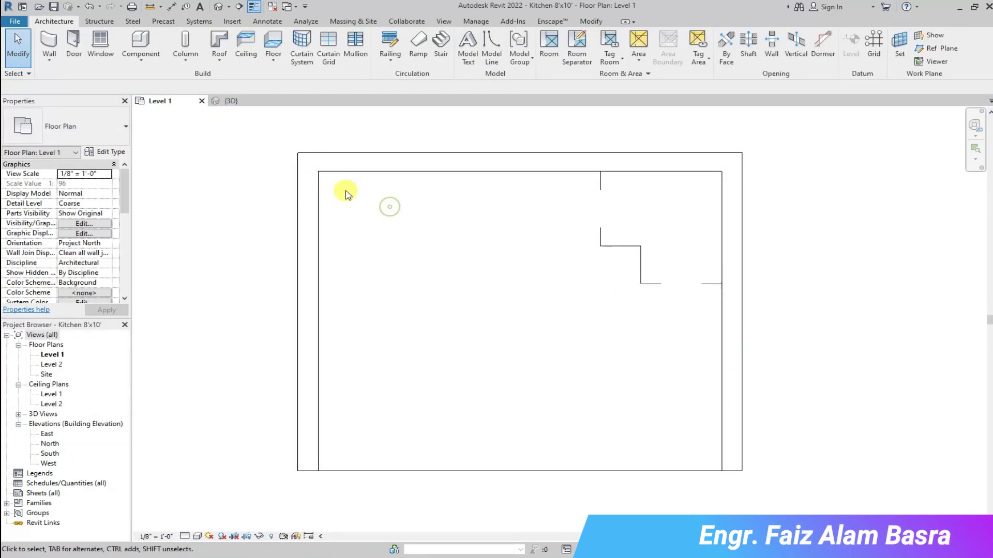
{"action": "left_click", "coordinate": [160, 79]}
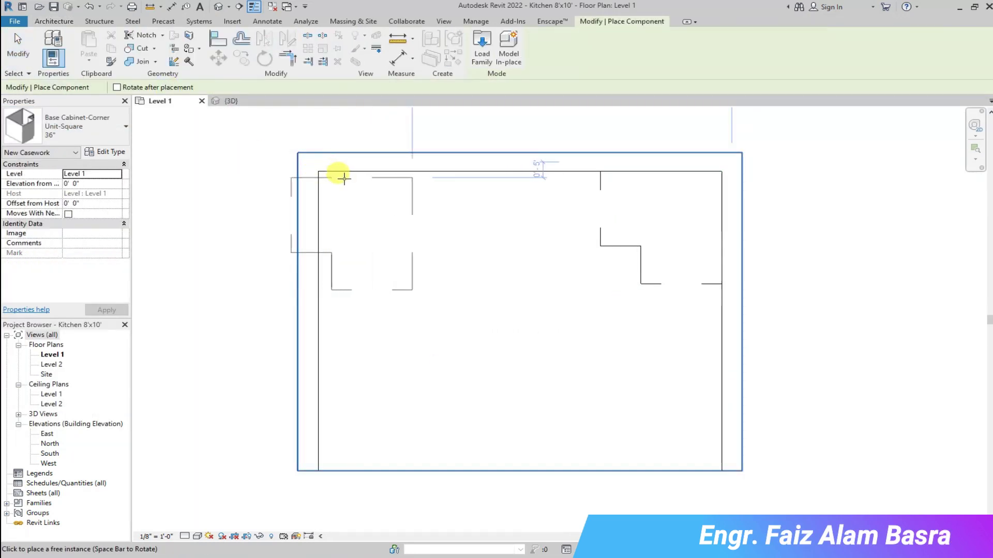
Step: Place a second 36" square corner cabinet and snap it into the top-left wall corner
{"action": "left_click", "coordinate": [320, 243]}
{"action": "key", "text": "Escape"}
{"action": "key", "text": "Escape"}
{"action": "scroll", "coordinate": [272, 161], "scroll_direction": "up", "scroll_amount": 2}
{"action": "left_click", "coordinate": [324, 188]}
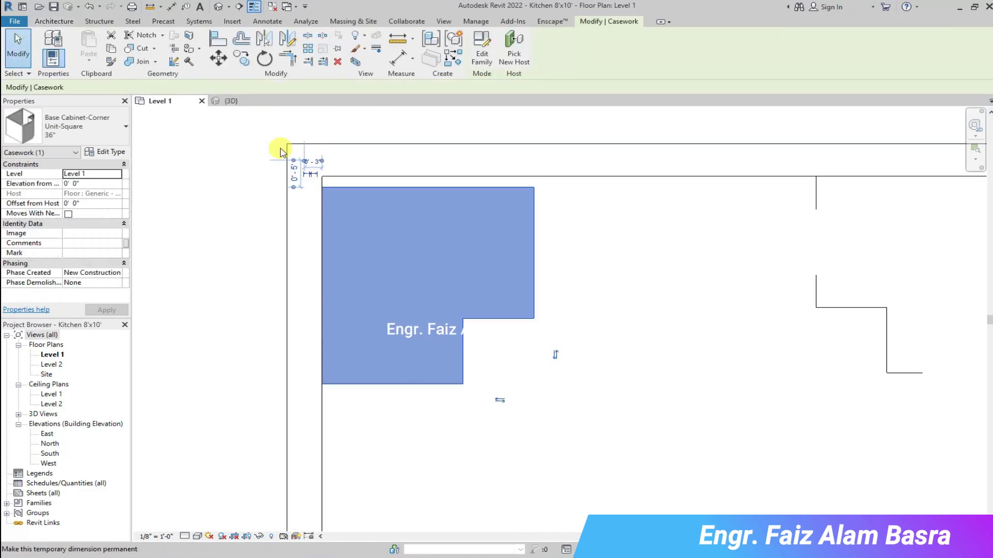
{"action": "left_click", "coordinate": [219, 58]}
{"action": "left_click", "coordinate": [322, 176]}
{"action": "scroll", "coordinate": [295, 200], "scroll_direction": "down", "scroll_amount": 2}
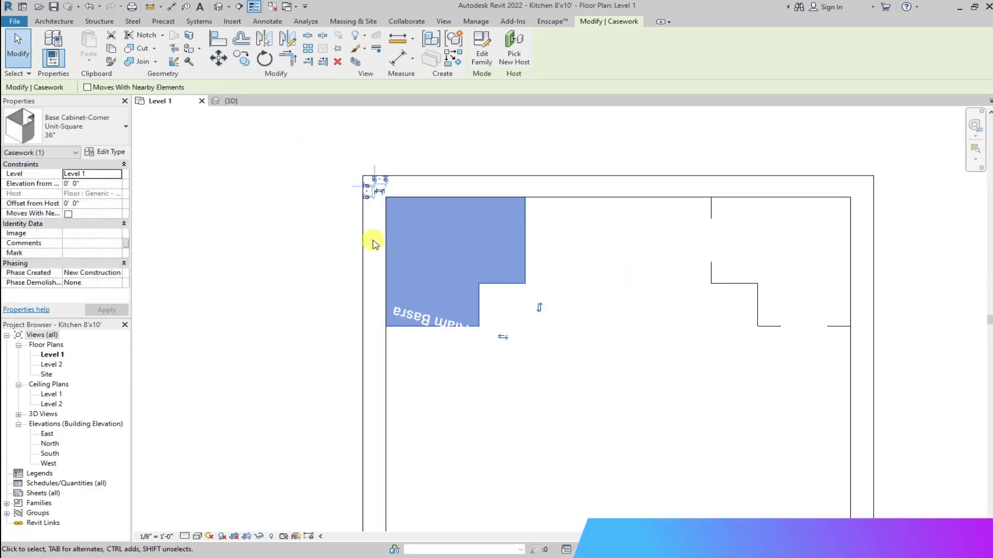
Step: Try 40" and 42" corner cabinet sizes, then undo back to the 36" cabinet
{"action": "left_click", "coordinate": [126, 126]}
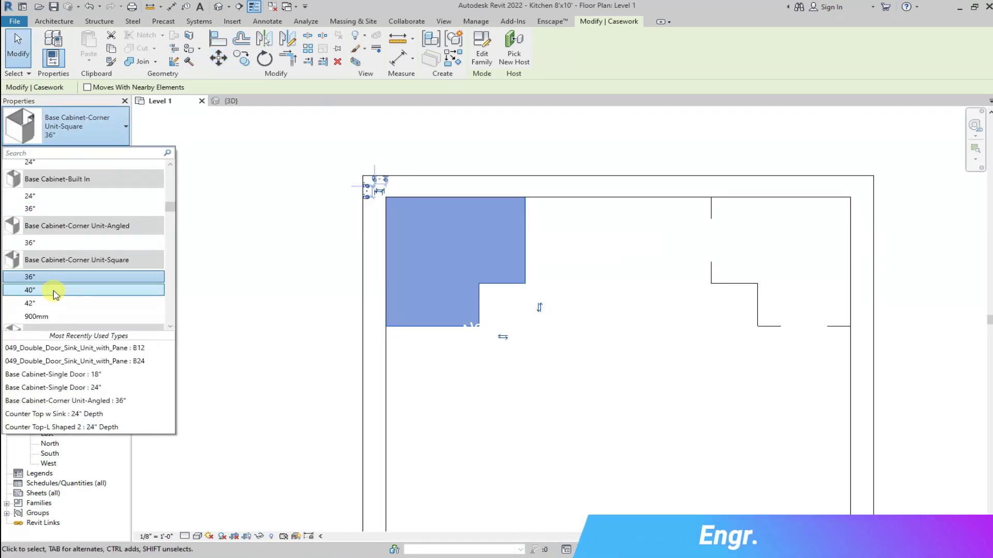
{"action": "left_click", "coordinate": [56, 290]}
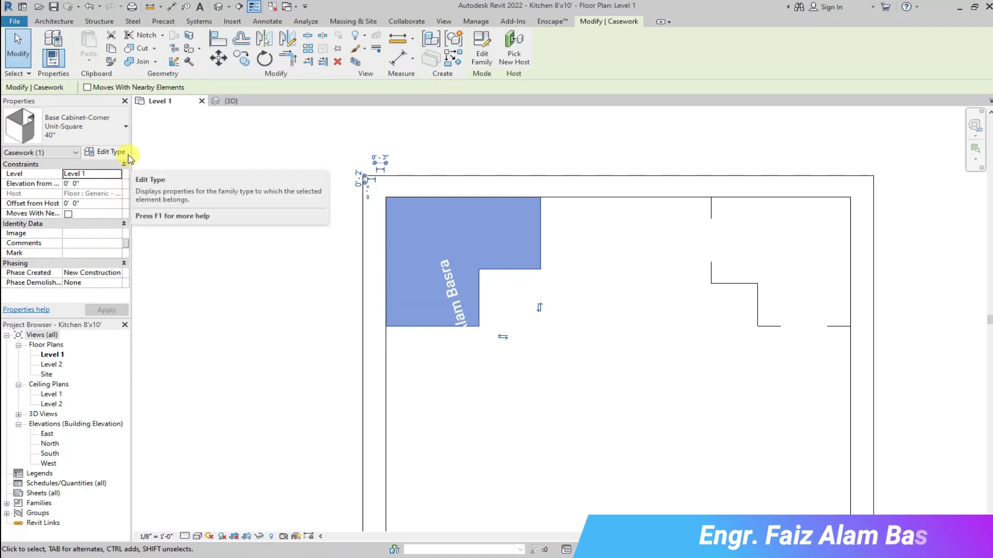
{"action": "left_click", "coordinate": [126, 128]}
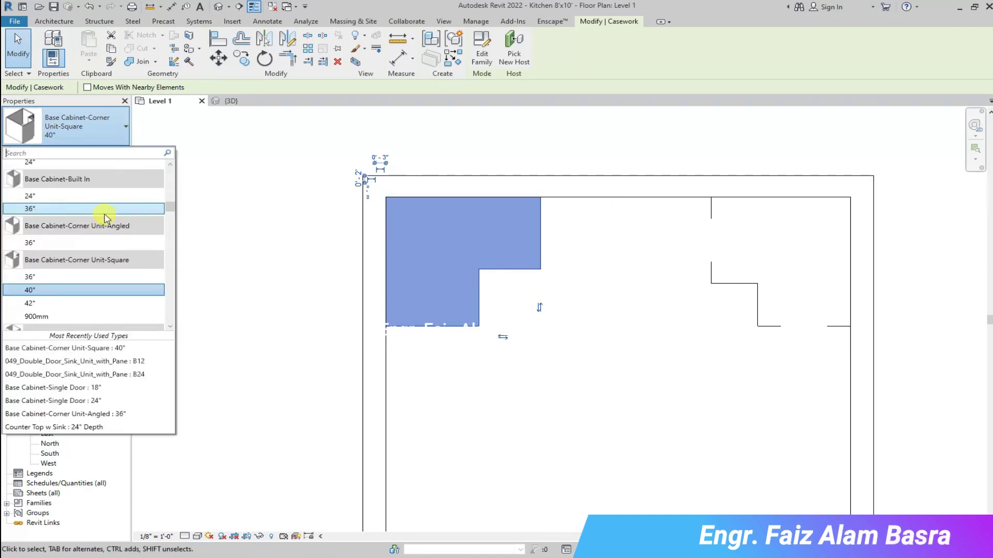
{"action": "left_click", "coordinate": [71, 307]}
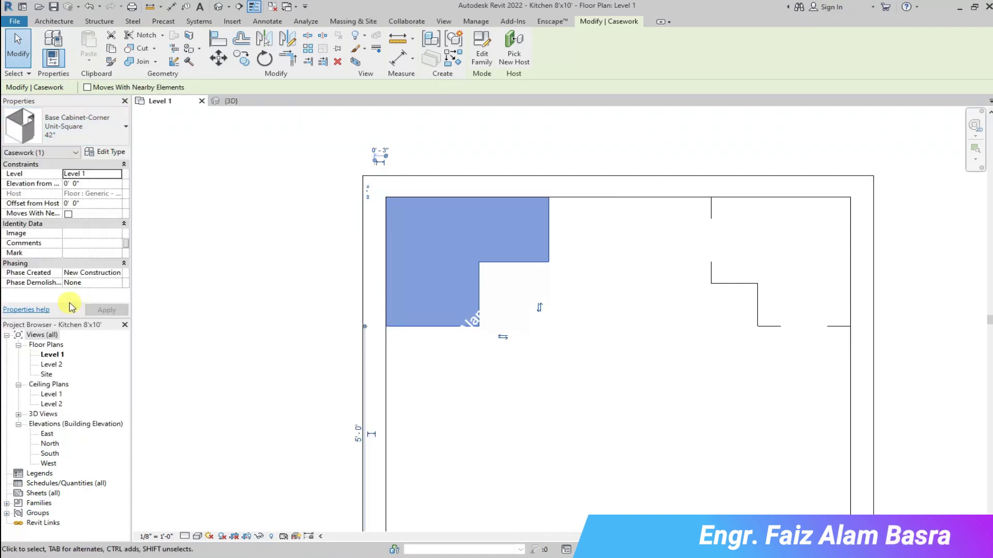
{"action": "left_click", "coordinate": [89, 7]}
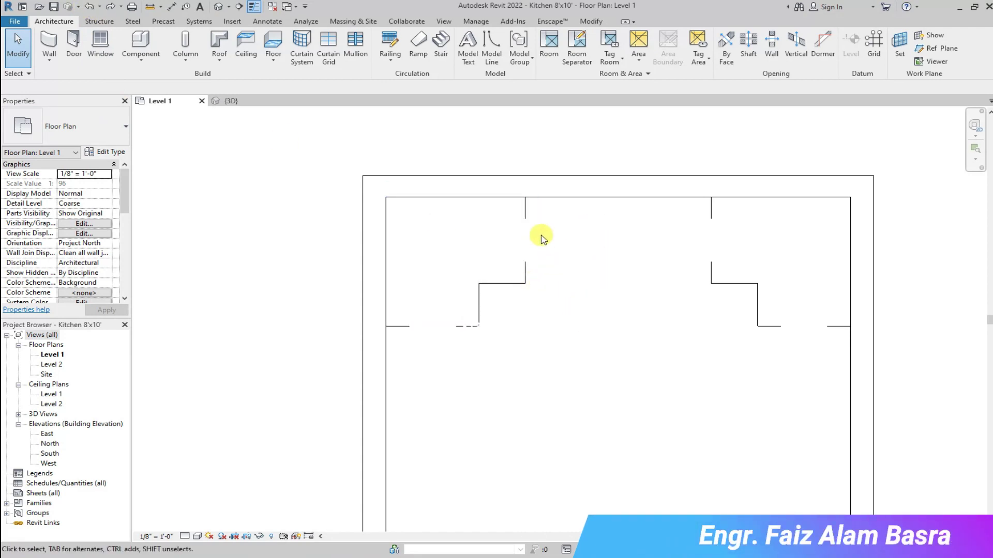
{"action": "left_click", "coordinate": [231, 101]}
Step: Orbit the 3D view to the front and lower the near wall to reveal both corner cabinets
{"action": "scroll", "coordinate": [318, 361], "scroll_direction": "up", "scroll_amount": 3}
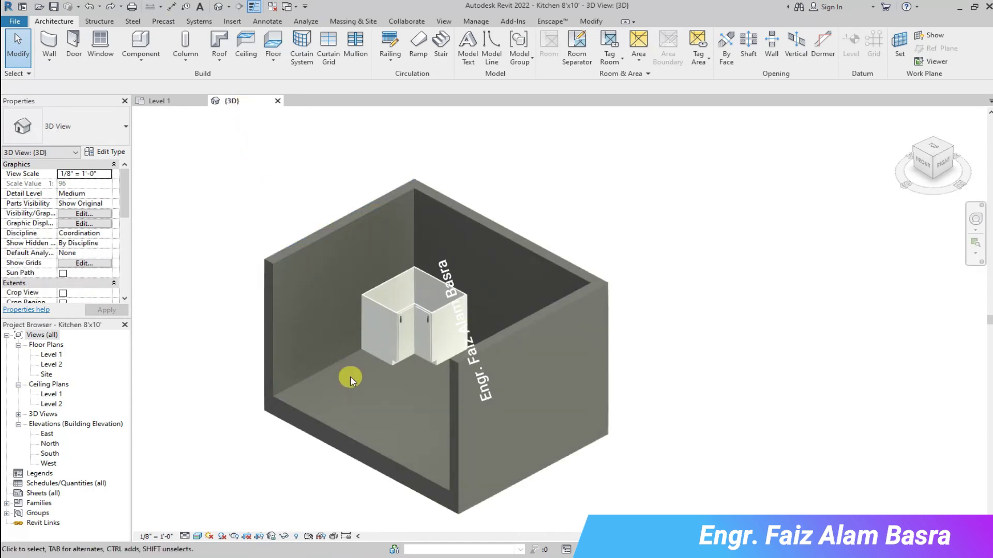
{"action": "scroll", "coordinate": [422, 441], "scroll_direction": "up", "scroll_amount": 2}
{"action": "left_click_drag", "start_coordinate": [933, 163], "coordinate": [893, 191]}
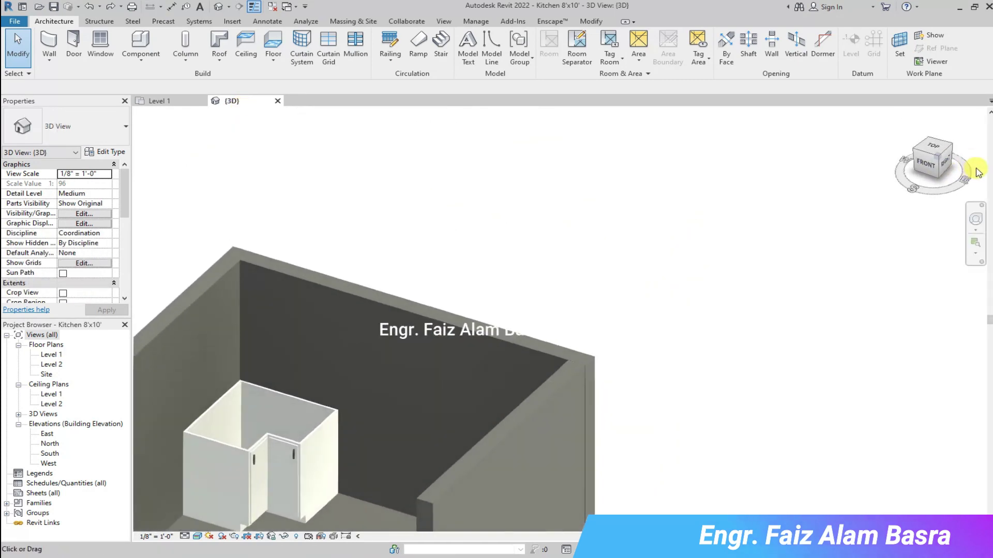
{"action": "scroll", "coordinate": [665, 195], "scroll_direction": "down", "scroll_amount": 5}
{"action": "scroll", "coordinate": [631, 326], "scroll_direction": "up", "scroll_amount": 2}
{"action": "left_click", "coordinate": [631, 325]}
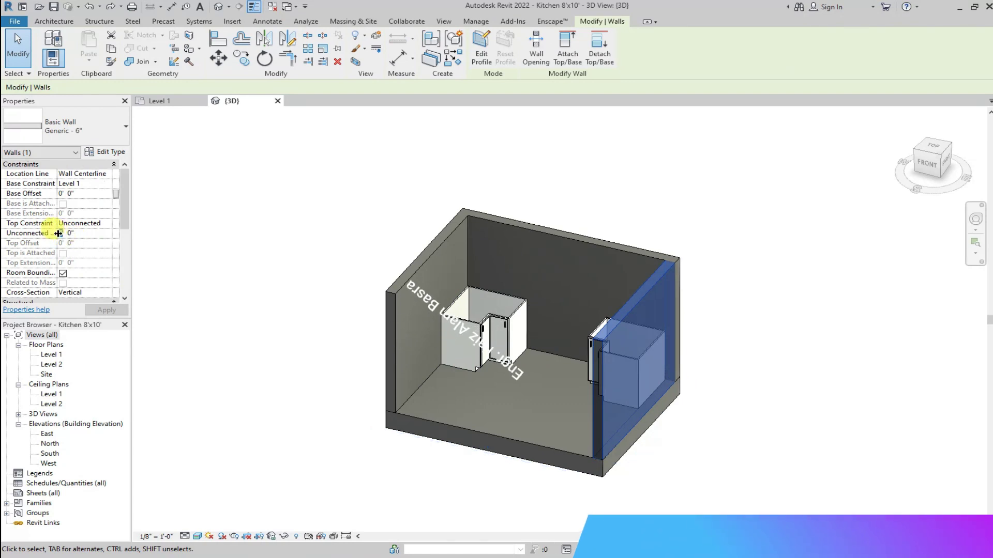
{"action": "left_click", "coordinate": [124, 310]}
{"action": "left_click", "coordinate": [259, 281]}
{"action": "scroll", "coordinate": [408, 379], "scroll_direction": "up", "scroll_amount": 2}
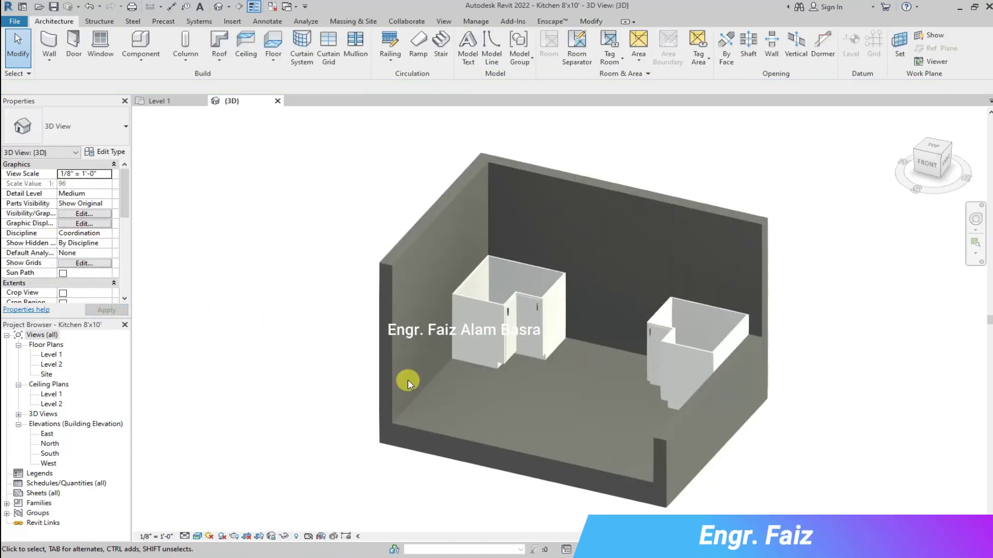
{"action": "left_click", "coordinate": [158, 101]}
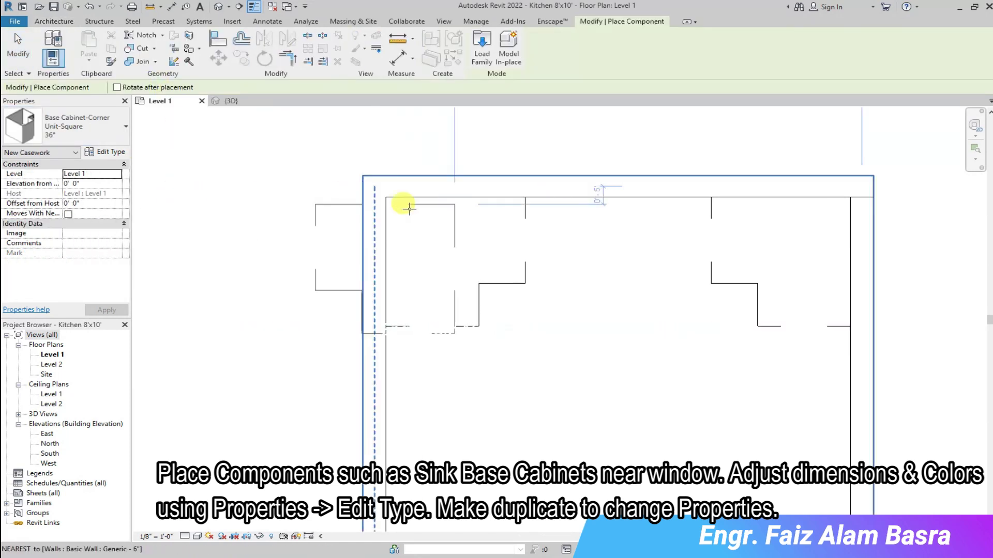
Step: Choose the 36" Base Cabinet-Double Door Sink Unit type for placement
{"action": "left_click", "coordinate": [126, 129]}
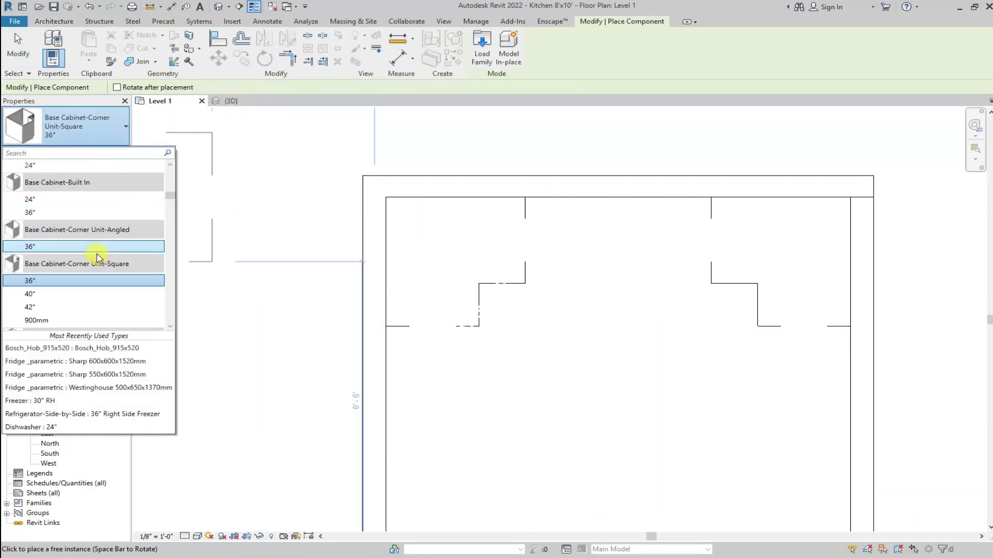
{"action": "scroll", "coordinate": [95, 247], "scroll_direction": "down", "scroll_amount": 2}
{"action": "scroll", "coordinate": [90, 217], "scroll_direction": "down", "scroll_amount": 1}
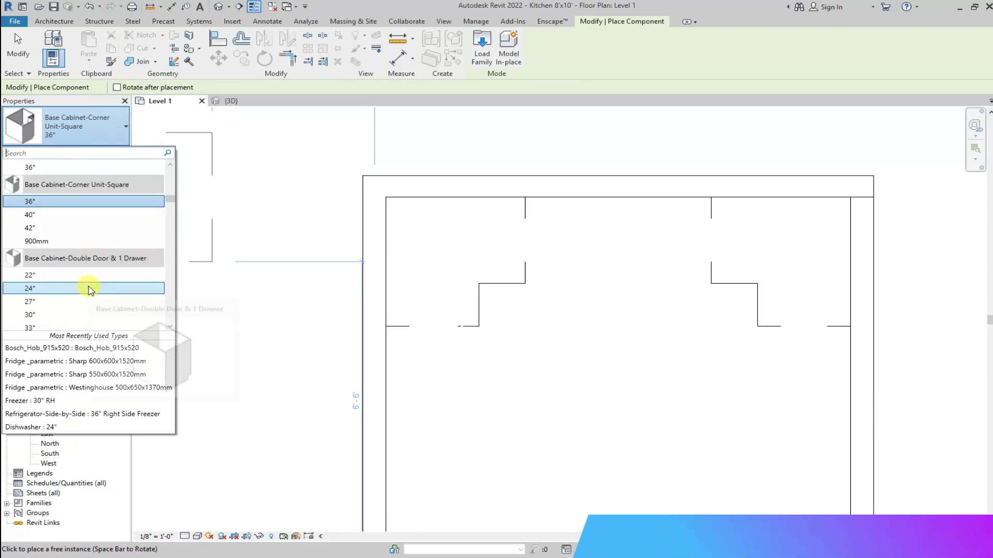
{"action": "scroll", "coordinate": [89, 283], "scroll_direction": "down", "scroll_amount": 1}
{"action": "scroll", "coordinate": [90, 290], "scroll_direction": "down", "scroll_amount": 1}
{"action": "scroll", "coordinate": [88, 287], "scroll_direction": "down", "scroll_amount": 3}
{"action": "scroll", "coordinate": [84, 282], "scroll_direction": "down", "scroll_amount": 2}
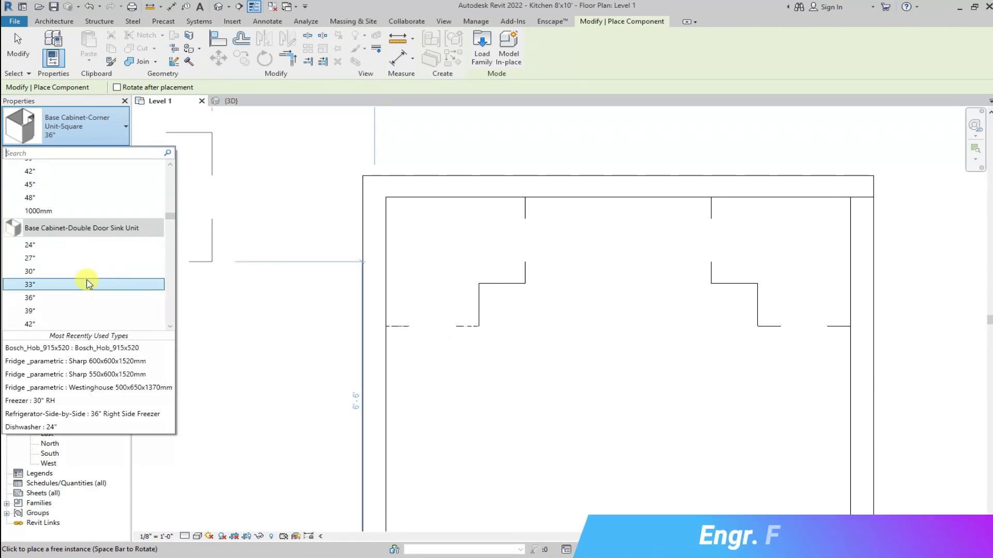
{"action": "left_click", "coordinate": [54, 295]}
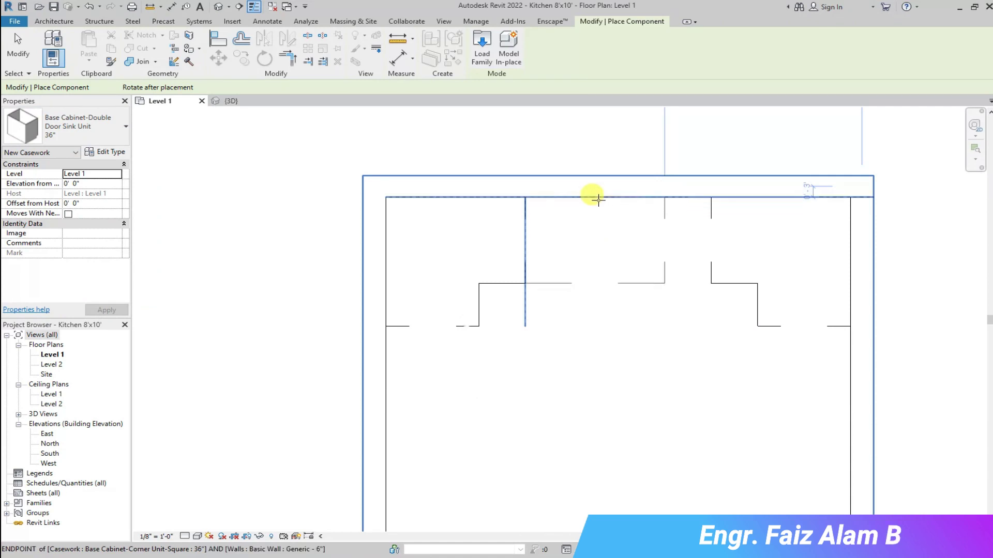
Step: Check the kitchen in 3D, then go back to the Level 1 floor plan
{"action": "scroll", "coordinate": [598, 200], "scroll_direction": "down", "scroll_amount": 3}
{"action": "left_click", "coordinate": [243, 101]}
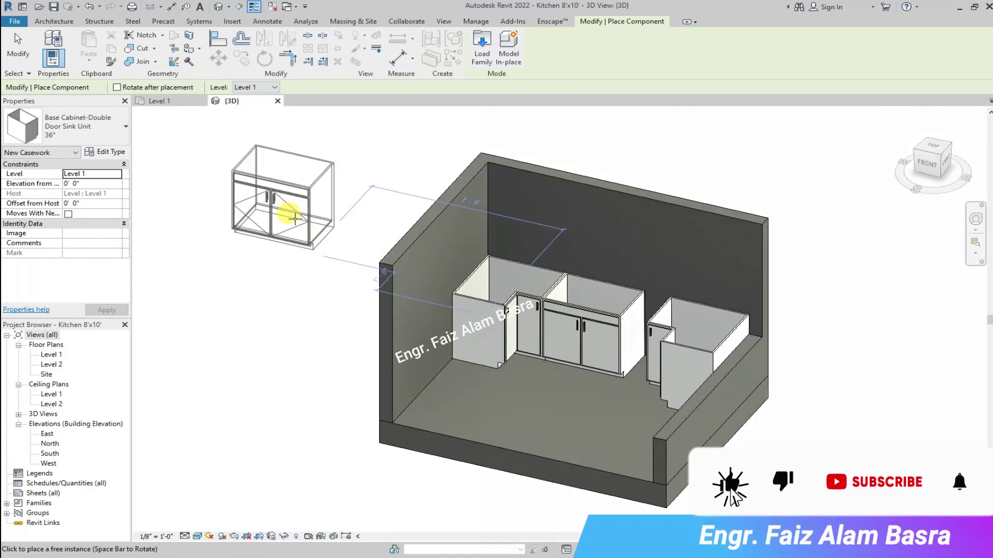
{"action": "scroll", "coordinate": [576, 371], "scroll_direction": "up", "scroll_amount": 3}
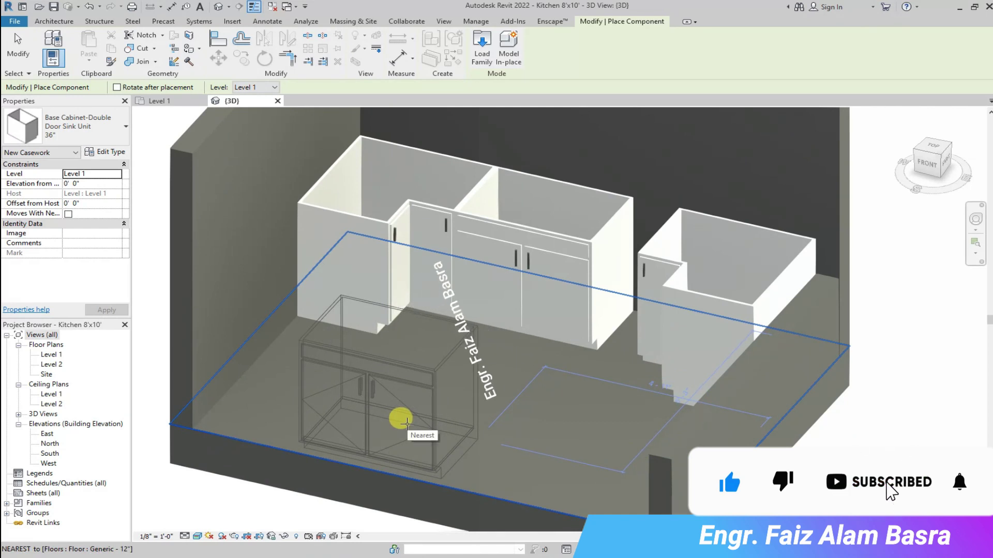
{"action": "left_click", "coordinate": [161, 101]}
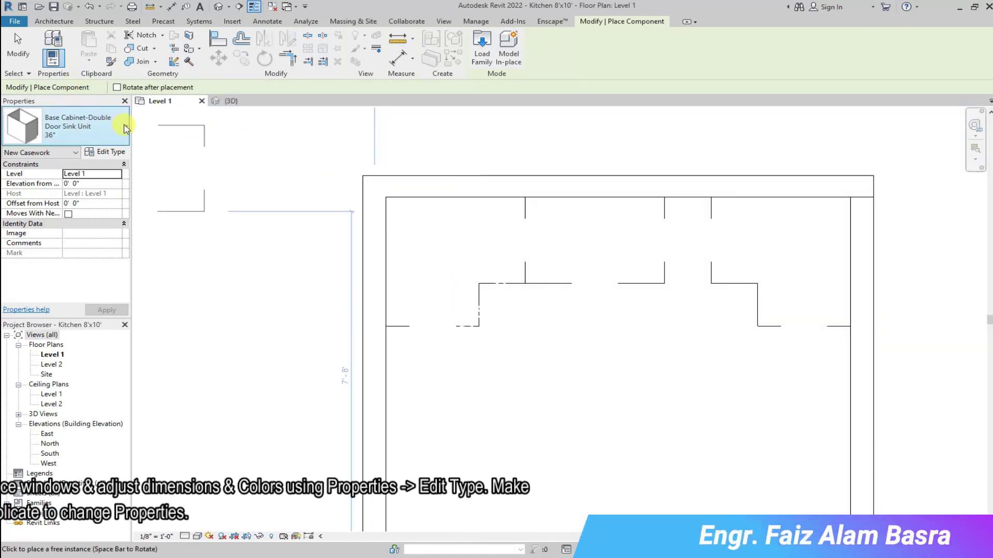
Step: Cancel the sink placement and put the Double Shutter with Mullion Kitchen Window 4'x3.75' in the top wall
{"action": "left_click", "coordinate": [104, 127]}
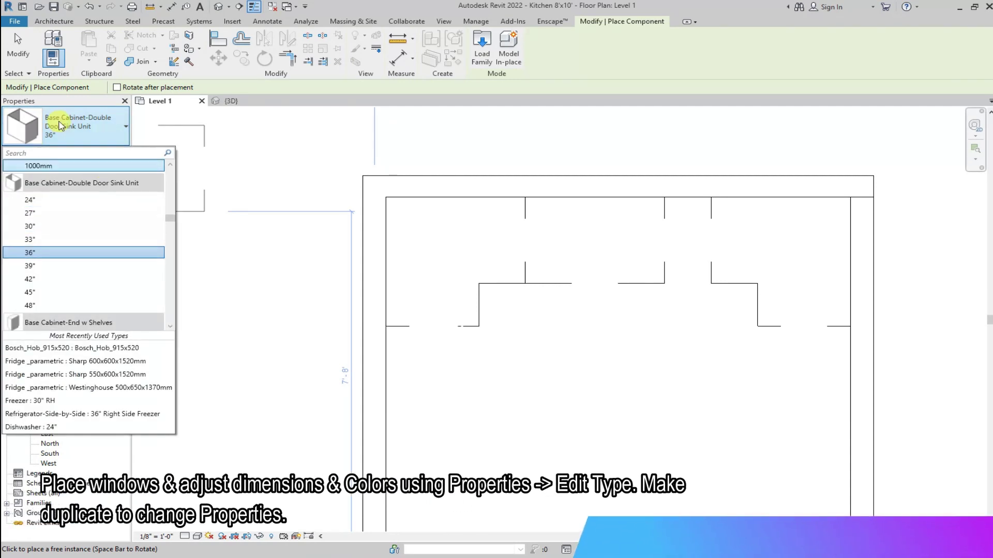
{"action": "key", "text": "Escape"}
{"action": "key", "text": "Escape"}
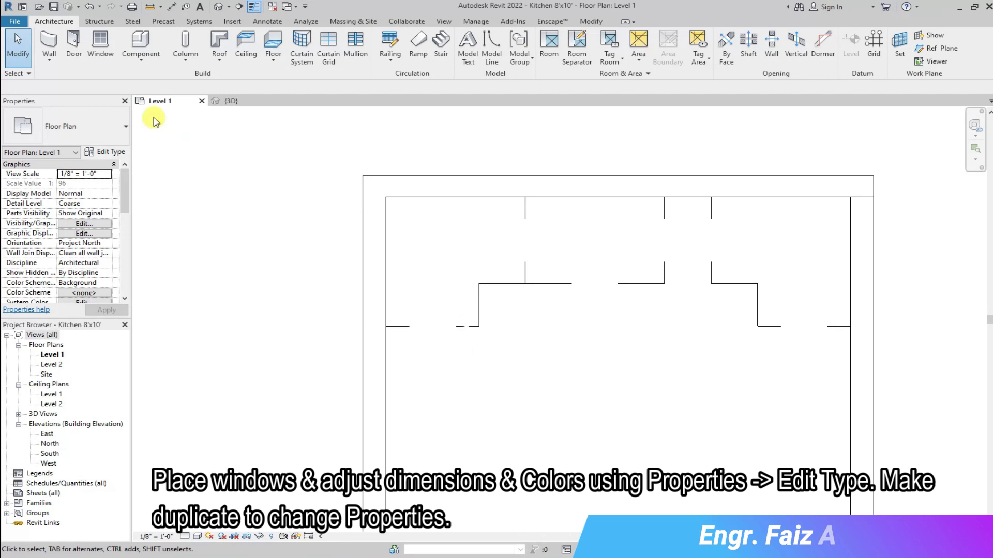
{"action": "left_click", "coordinate": [100, 44]}
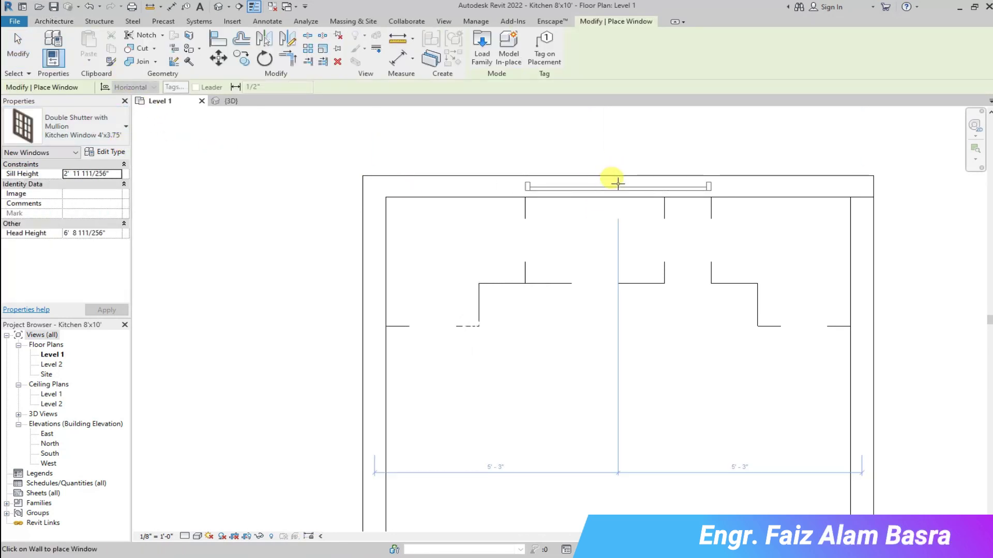
{"action": "left_click", "coordinate": [618, 182]}
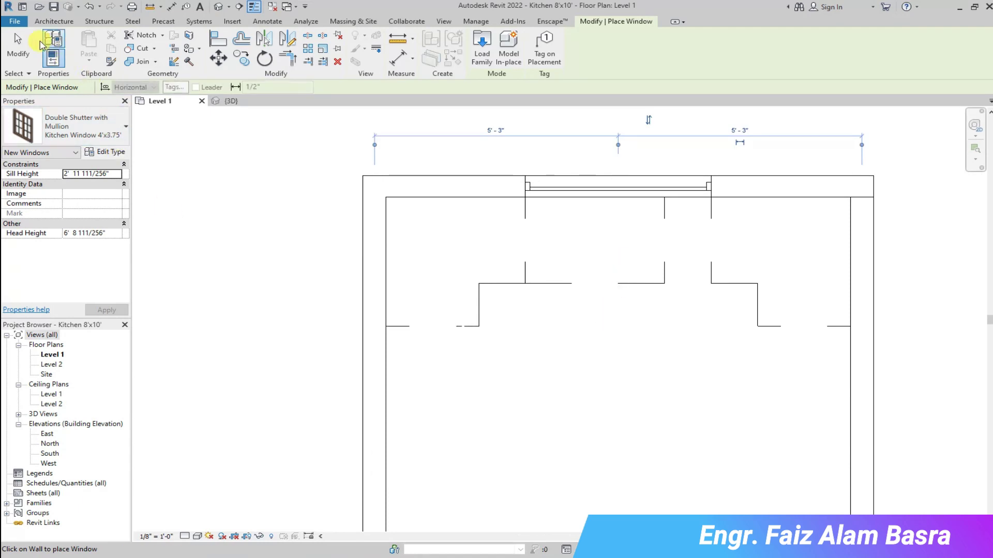
Step: In 3D, raise the kitchen window's sill height above 3', then return to the Level 1 plan
{"action": "left_click", "coordinate": [240, 103]}
{"action": "scroll", "coordinate": [399, 263], "scroll_direction": "down", "scroll_amount": 2}
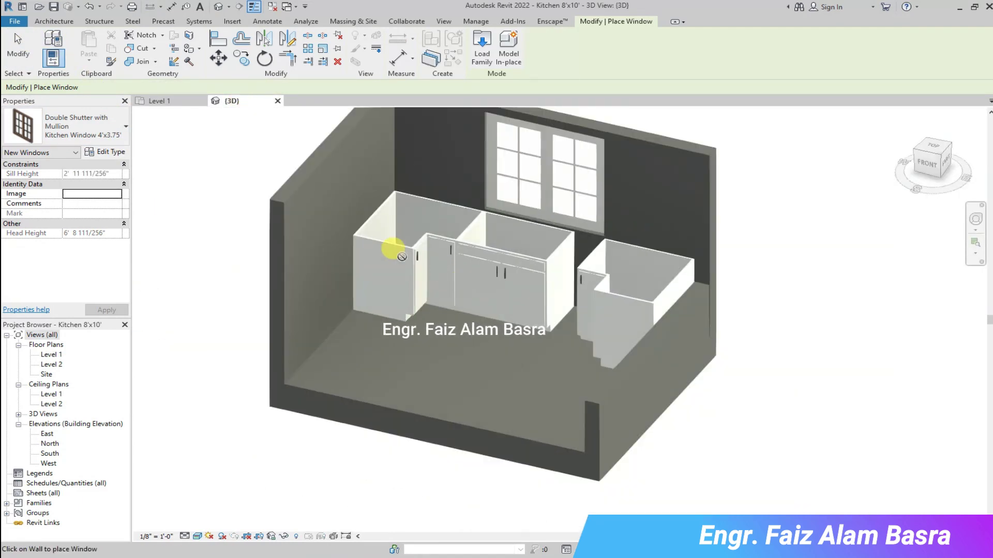
{"action": "key", "text": "Escape"}
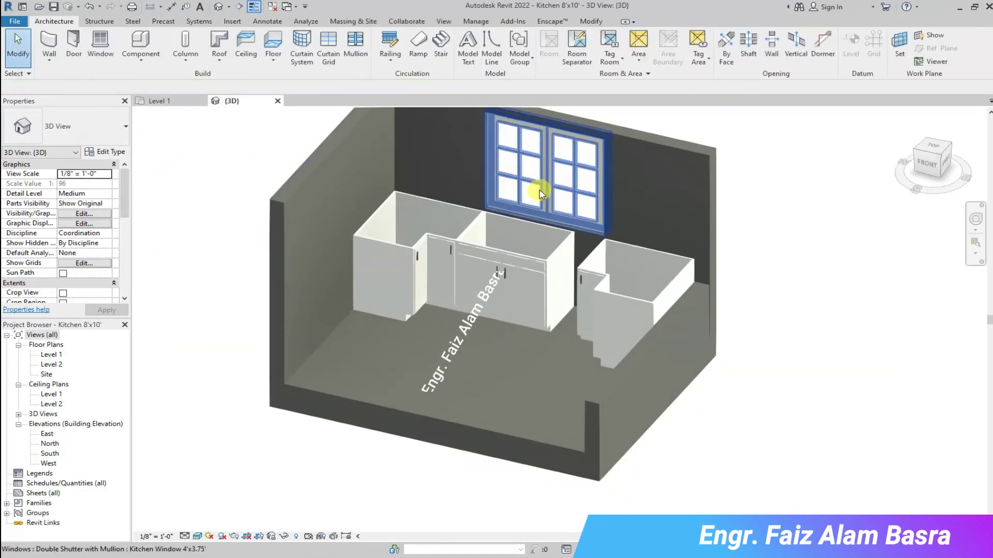
{"action": "left_click", "coordinate": [537, 187]}
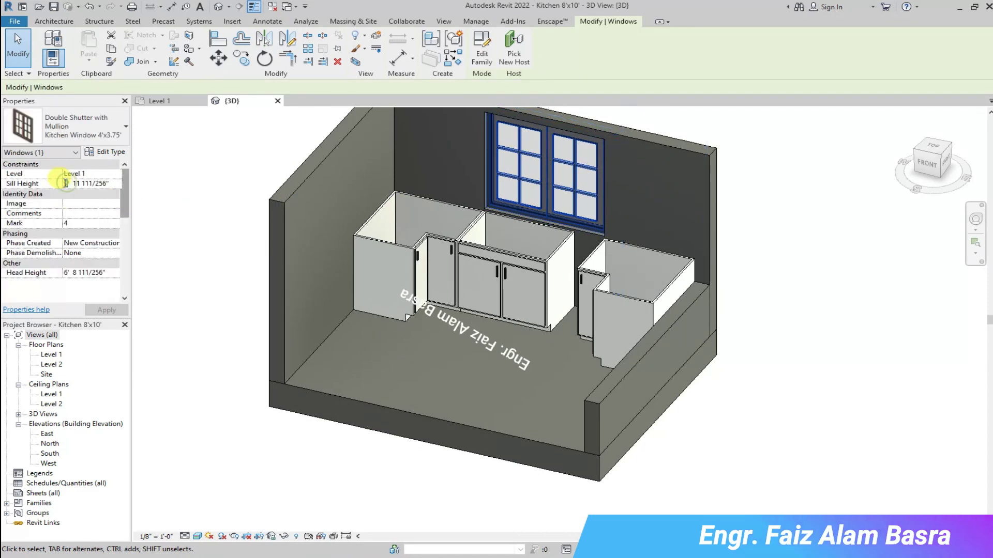
{"action": "left_click", "coordinate": [66, 183]}
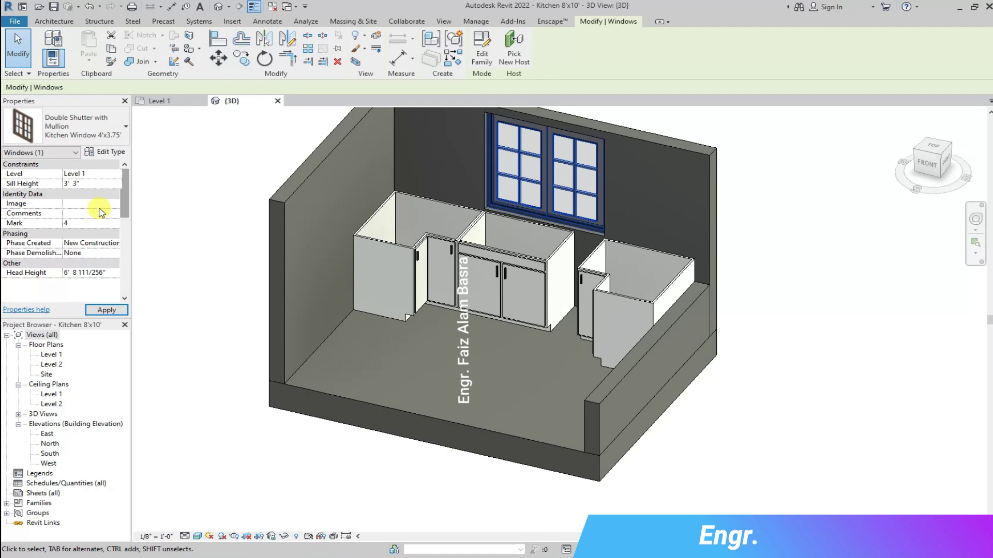
{"action": "type", "text": "3' 2"}
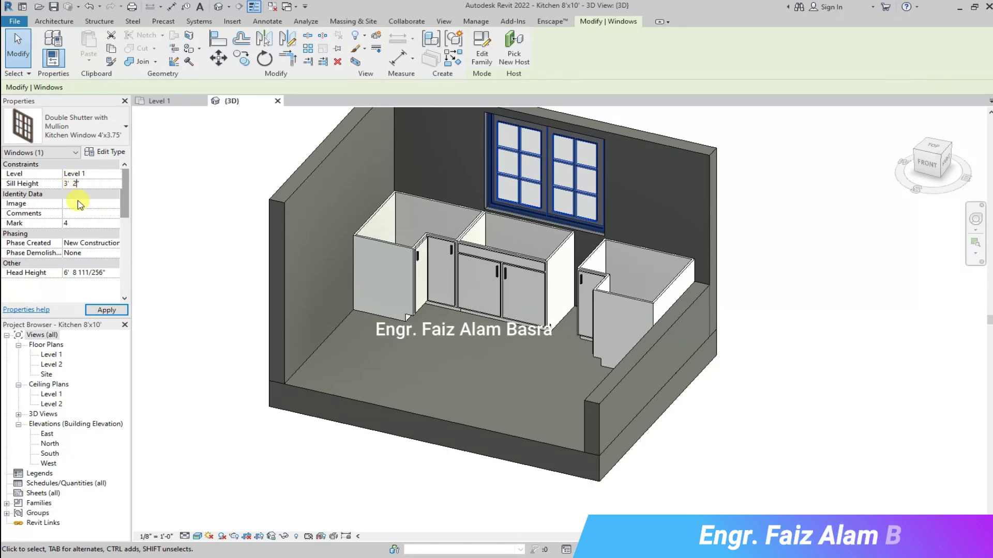
{"action": "left_click", "coordinate": [210, 270]}
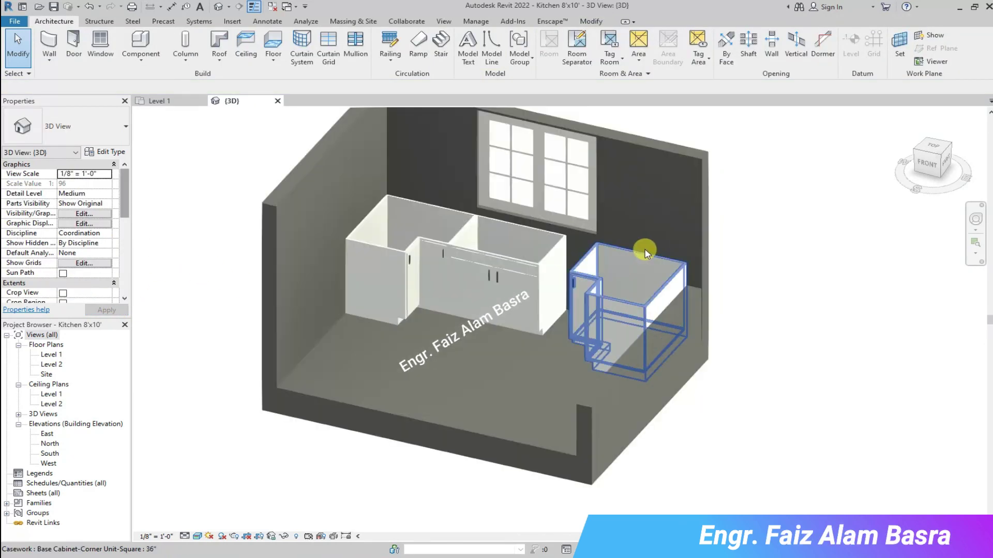
{"action": "scroll", "coordinate": [645, 251], "scroll_direction": "up", "scroll_amount": 2}
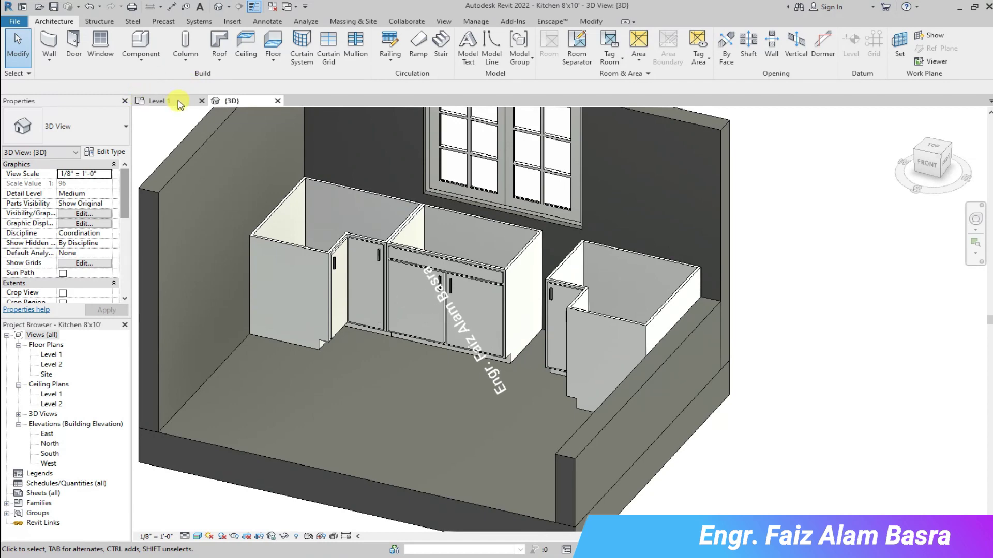
{"action": "left_click", "coordinate": [180, 103]}
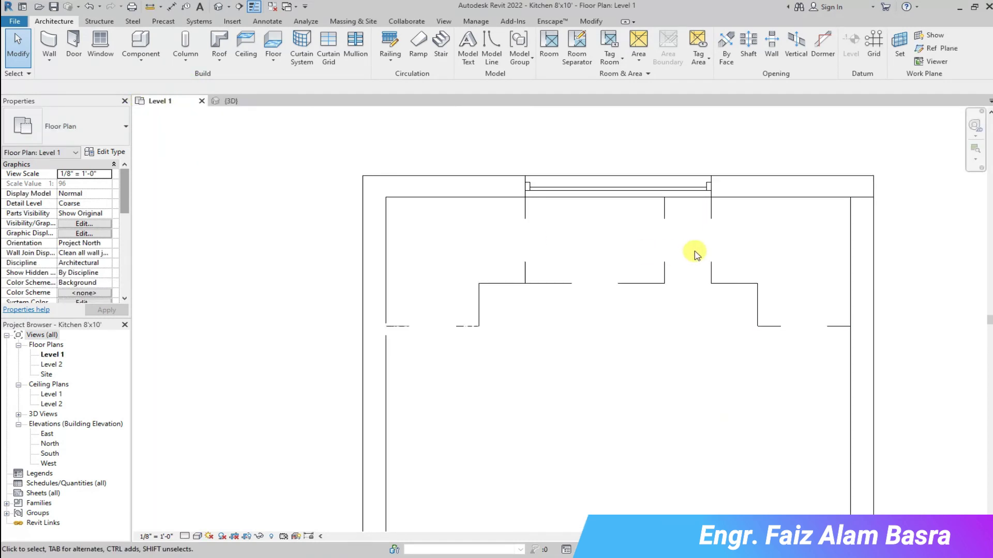
Step: Choose the 12" Base Cabinet-Single Door type to place beside the sink unit
{"action": "left_click", "coordinate": [500, 283]}
{"action": "left_click", "coordinate": [124, 128]}
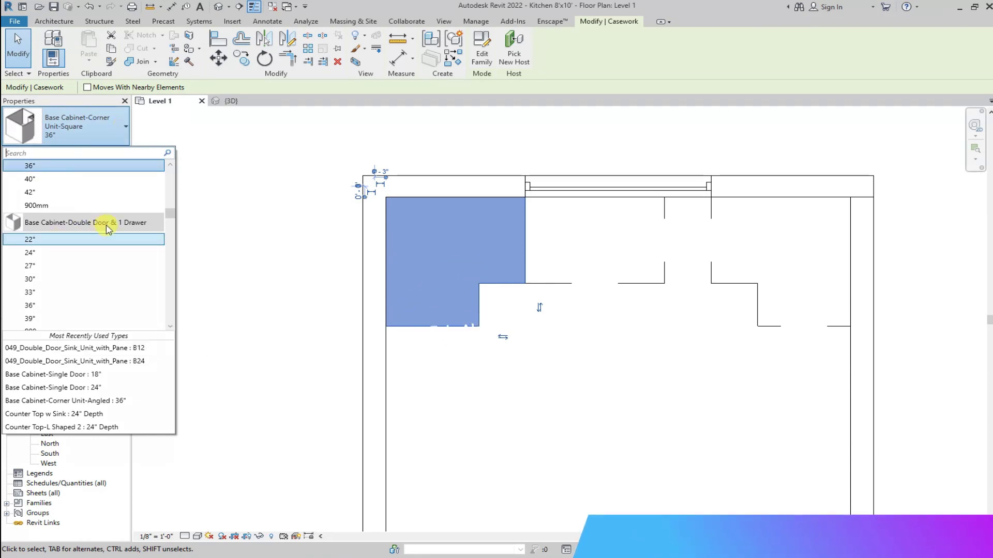
{"action": "left_click", "coordinate": [273, 205]}
{"action": "key", "text": "Delete"}
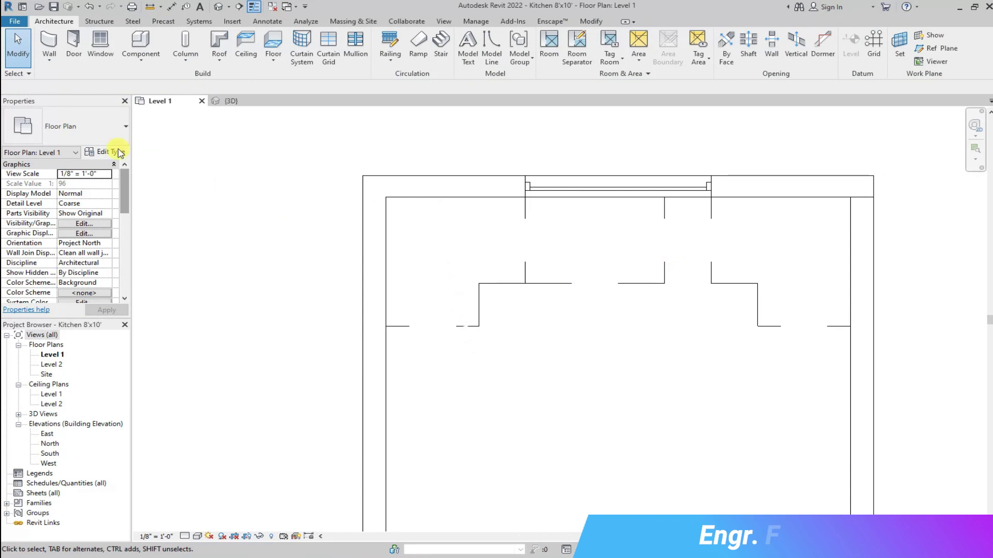
{"action": "left_click", "coordinate": [138, 49]}
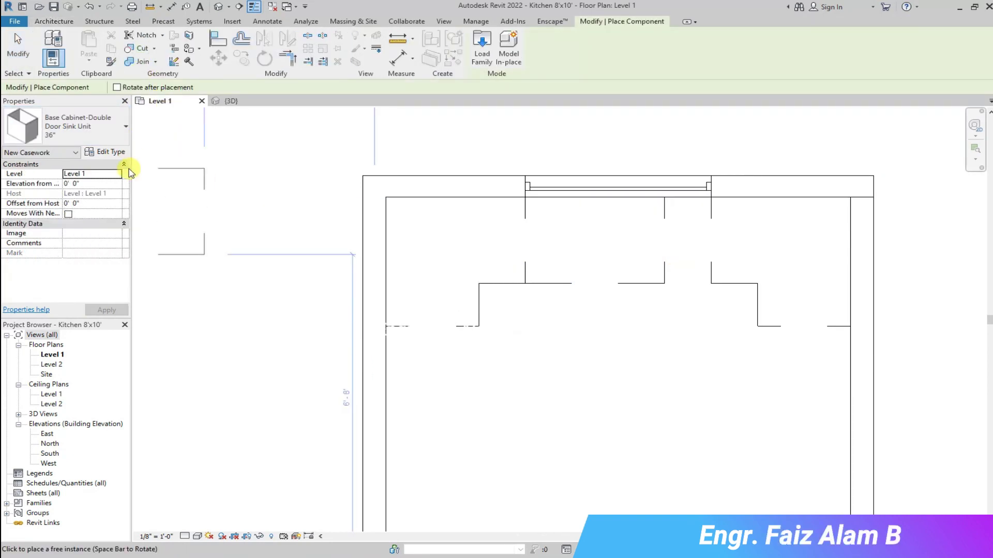
{"action": "left_click", "coordinate": [121, 137]}
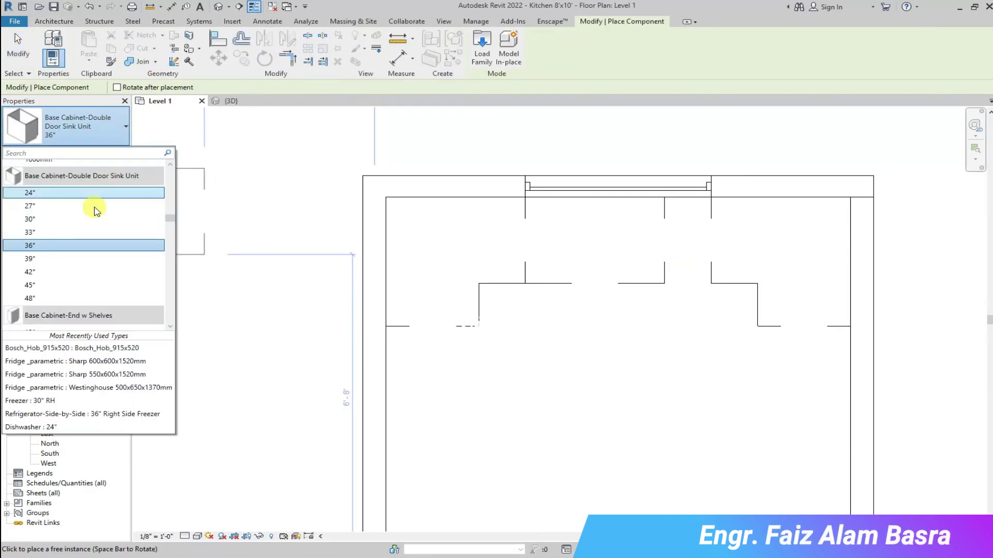
{"action": "left_click_drag", "start_coordinate": [171, 221], "coordinate": [172, 230]}
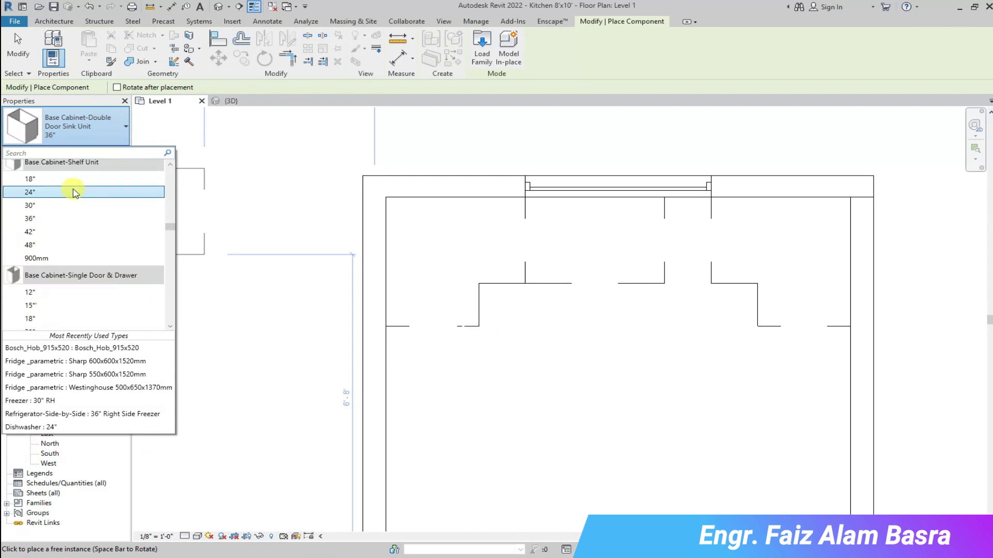
{"action": "scroll", "coordinate": [63, 184], "scroll_direction": "up", "scroll_amount": 2}
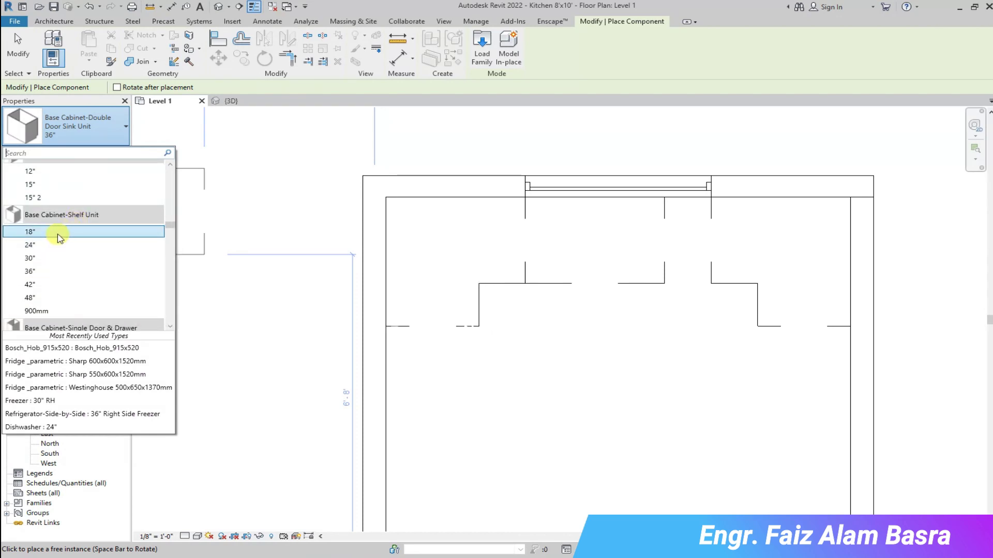
{"action": "scroll", "coordinate": [63, 239], "scroll_direction": "down", "scroll_amount": 1}
{"action": "scroll", "coordinate": [62, 240], "scroll_direction": "down", "scroll_amount": 1}
{"action": "scroll", "coordinate": [65, 248], "scroll_direction": "down", "scroll_amount": 1}
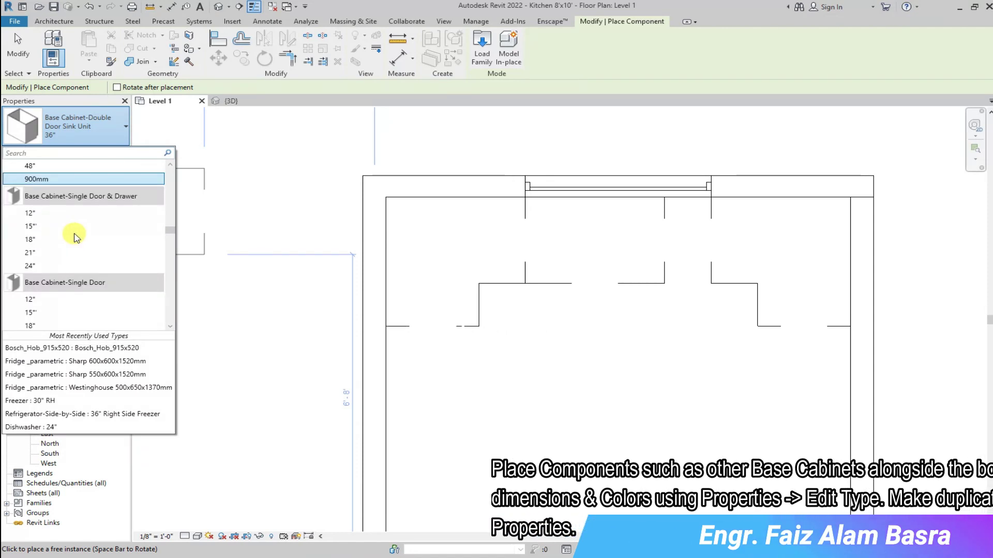
{"action": "left_click", "coordinate": [36, 300]}
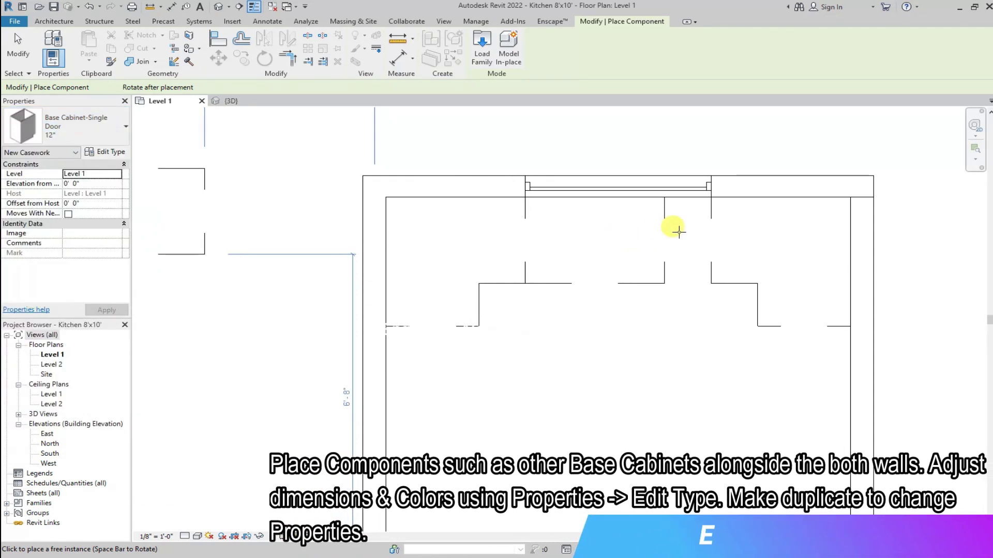
Step: Check the 12" cabinet in 3D, then undo its accidental move on the Level 1 plan
{"action": "left_click", "coordinate": [241, 102]}
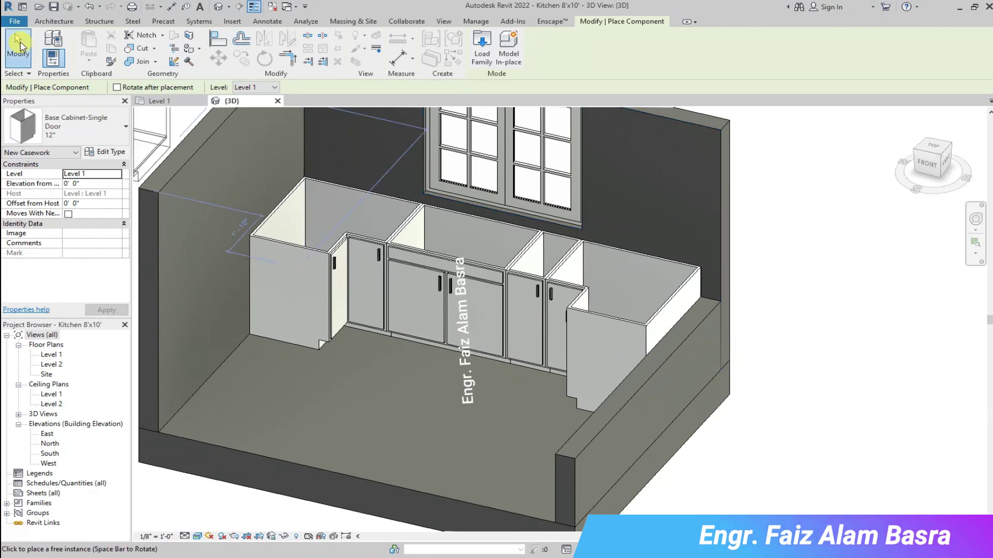
{"action": "left_click", "coordinate": [18, 47]}
{"action": "scroll", "coordinate": [537, 285], "scroll_direction": "up", "scroll_amount": 2}
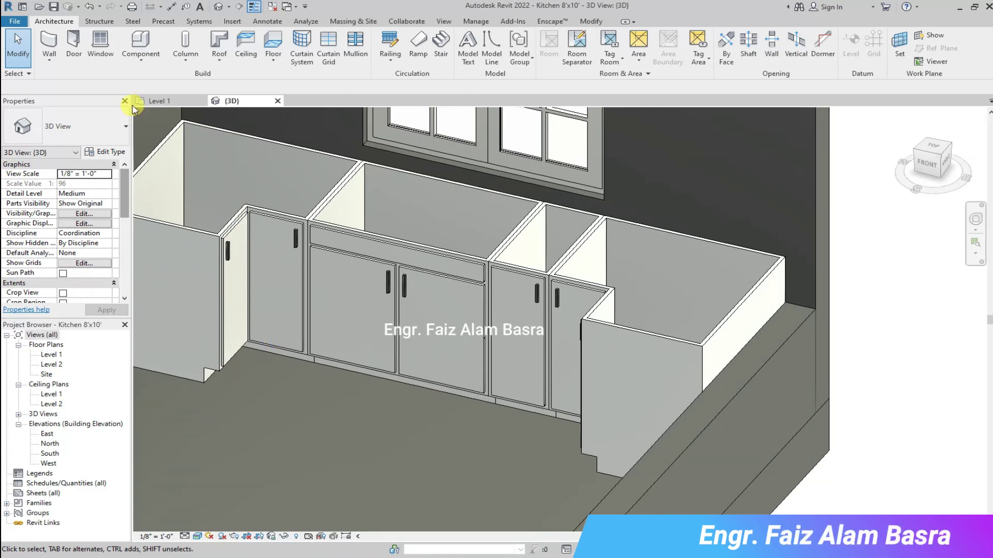
{"action": "left_click", "coordinate": [164, 101]}
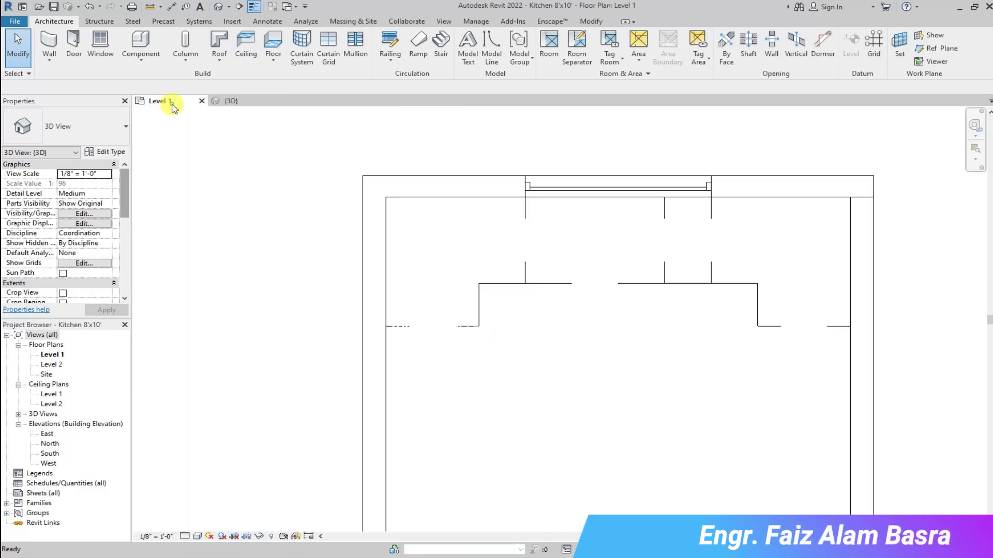
{"action": "left_click", "coordinate": [686, 289]}
{"action": "key", "text": "ctrl+z"}
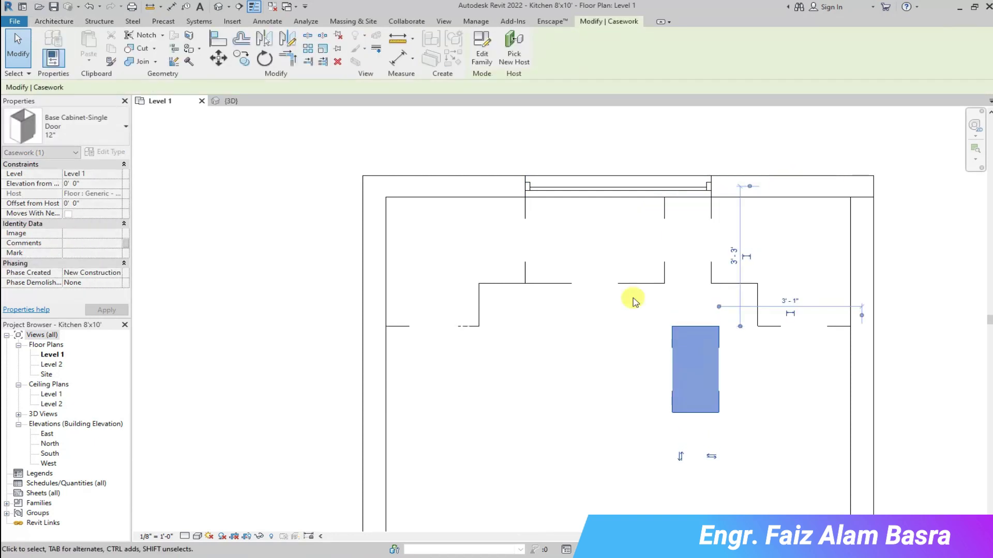
Step: Shift the 36" sink unit sideways to sit under the window
{"action": "scroll", "coordinate": [675, 195], "scroll_direction": "up", "scroll_amount": 2}
{"action": "left_click", "coordinate": [654, 216]}
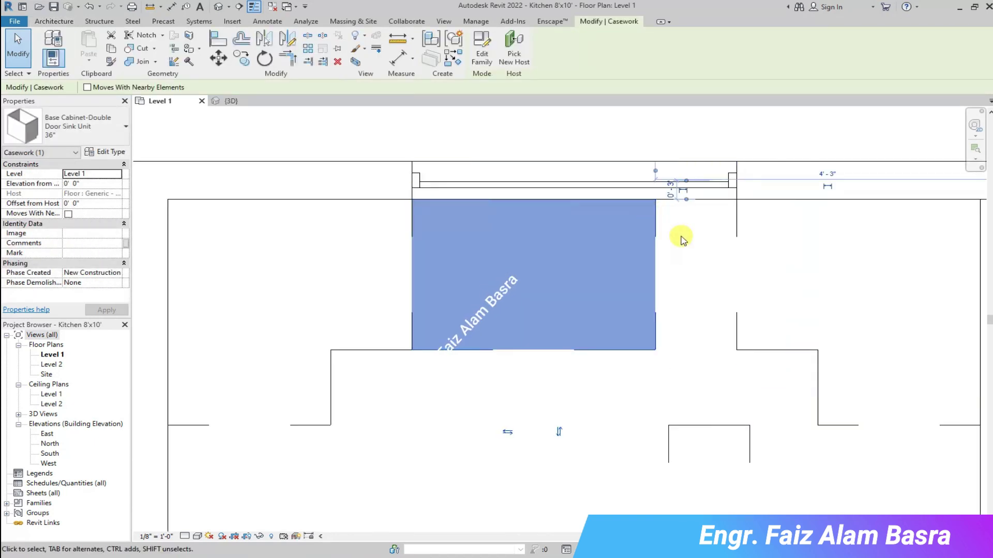
{"action": "left_click", "coordinate": [225, 62]}
{"action": "left_click", "coordinate": [655, 199]}
{"action": "left_click", "coordinate": [736, 199]}
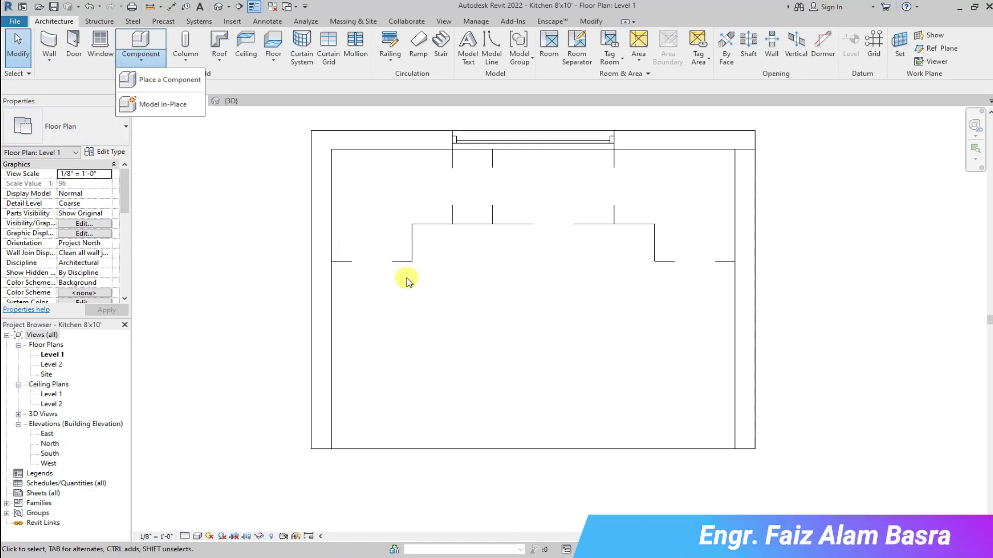
Step: Try the 36" Double Door base cabinet type and preview the cabinets in 3D
{"action": "left_click", "coordinate": [455, 255]}
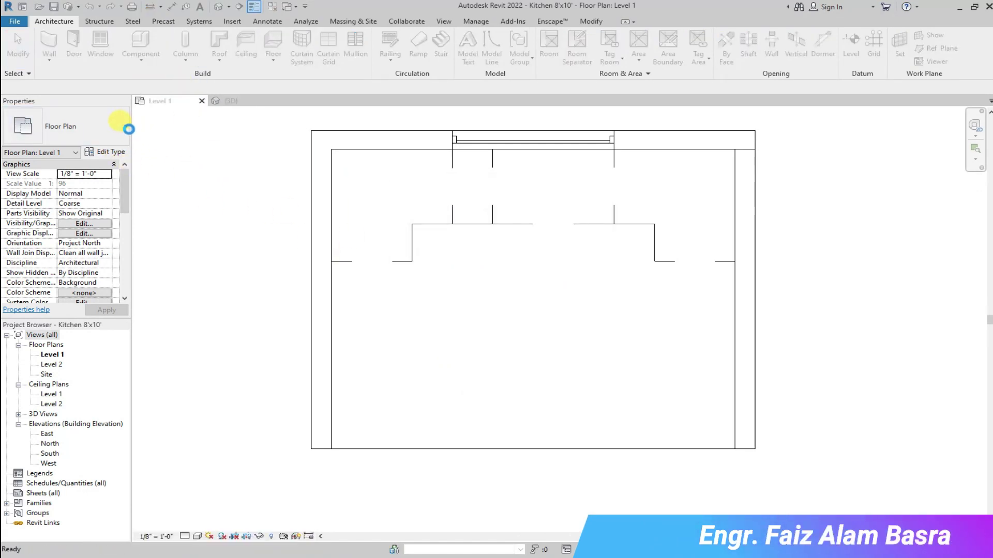
{"action": "left_click", "coordinate": [126, 126]}
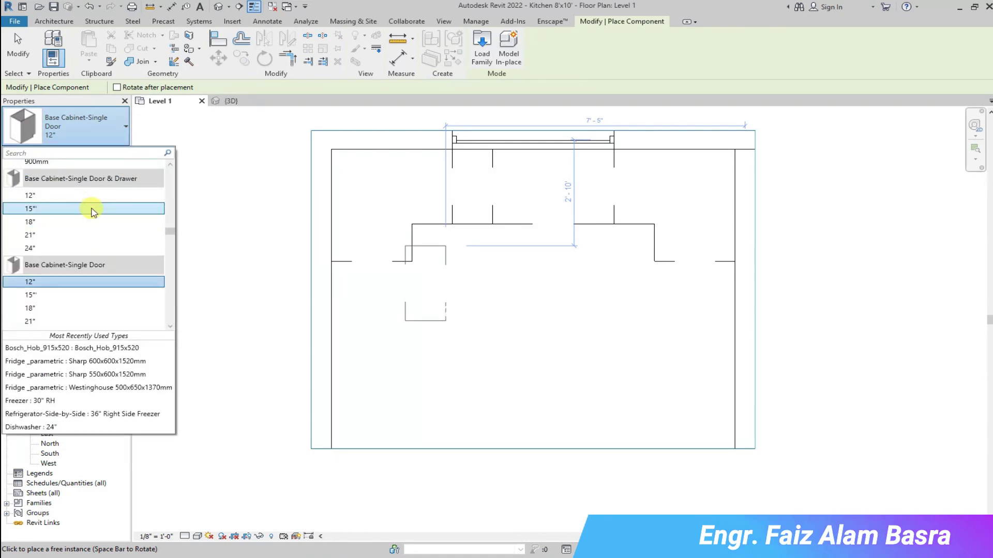
{"action": "scroll", "coordinate": [93, 212], "scroll_direction": "up", "scroll_amount": 1}
{"action": "scroll", "coordinate": [104, 236], "scroll_direction": "up", "scroll_amount": 4}
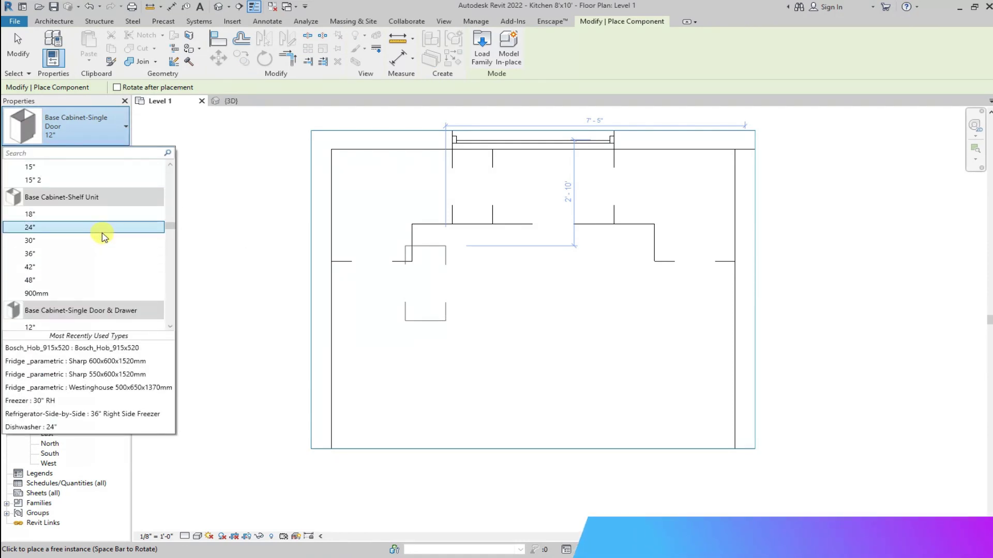
{"action": "scroll", "coordinate": [82, 259], "scroll_direction": "down", "scroll_amount": 3}
{"action": "scroll", "coordinate": [81, 262], "scroll_direction": "down", "scroll_amount": 5}
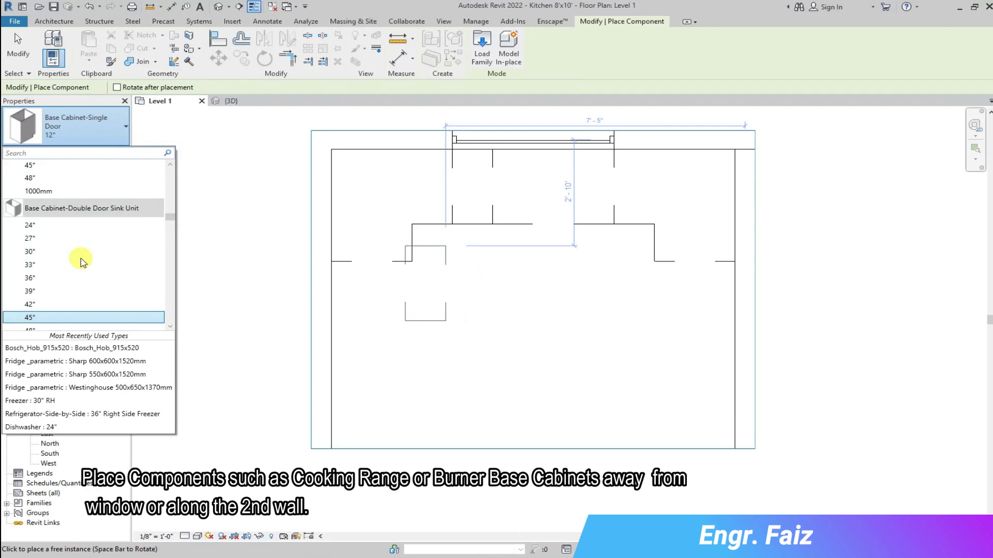
{"action": "scroll", "coordinate": [82, 253], "scroll_direction": "up", "scroll_amount": 4}
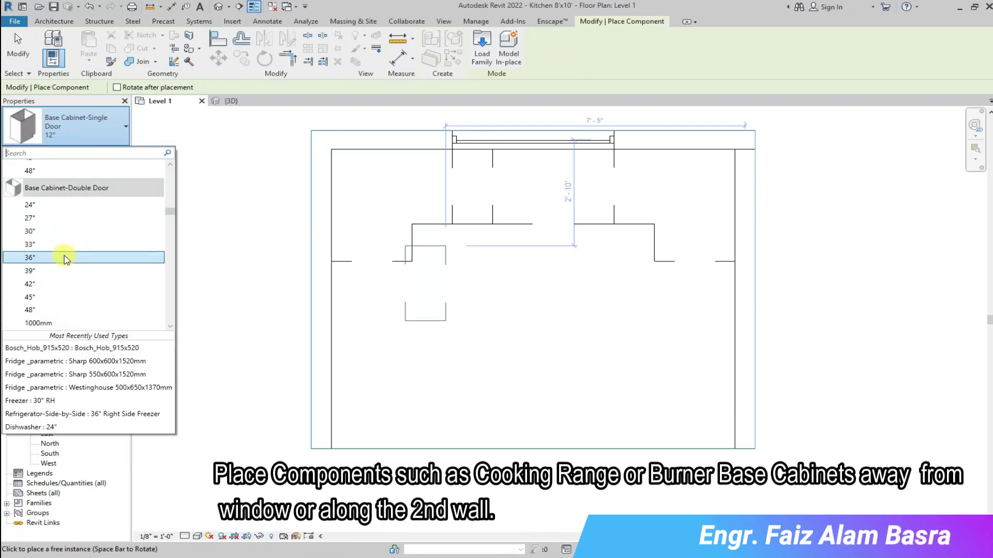
{"action": "left_click", "coordinate": [66, 259]}
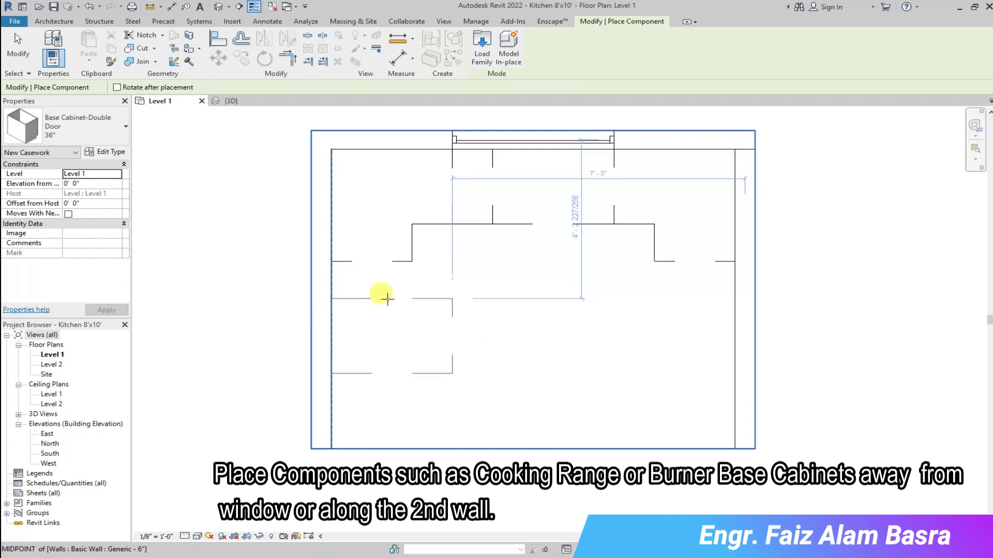
{"action": "left_click", "coordinate": [249, 101]}
{"action": "left_click", "coordinate": [155, 101]}
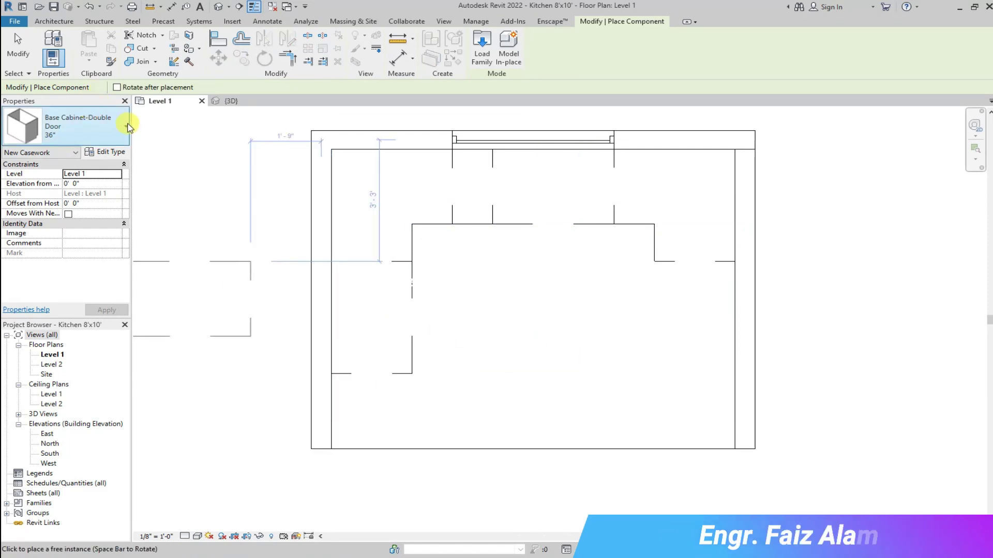
Step: Switch the cabinet type to 36" Double Door & 1 Drawer
{"action": "left_click", "coordinate": [125, 126]}
{"action": "scroll", "coordinate": [170, 214], "scroll_direction": "down", "scroll_amount": 5}
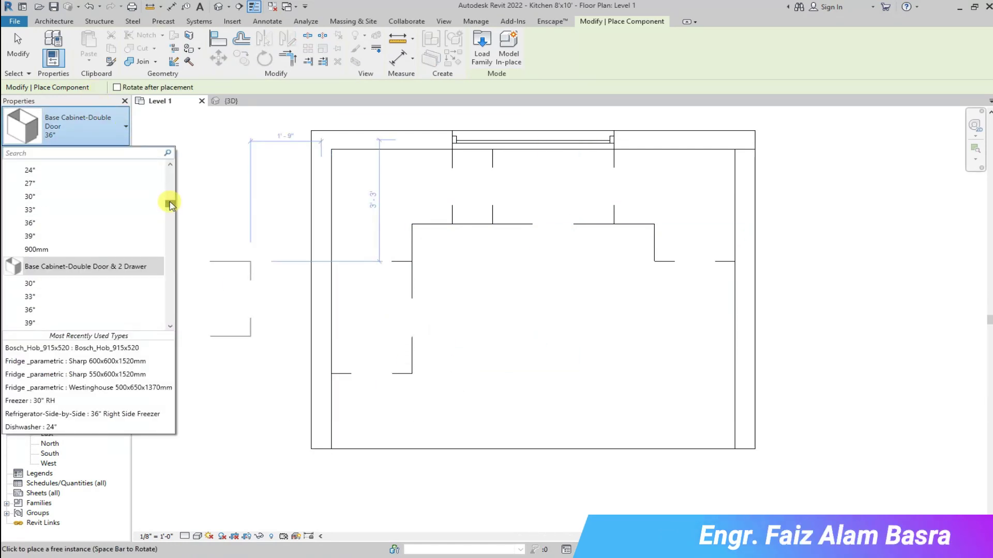
{"action": "left_click_drag", "start_coordinate": [170, 204], "coordinate": [170, 200]}
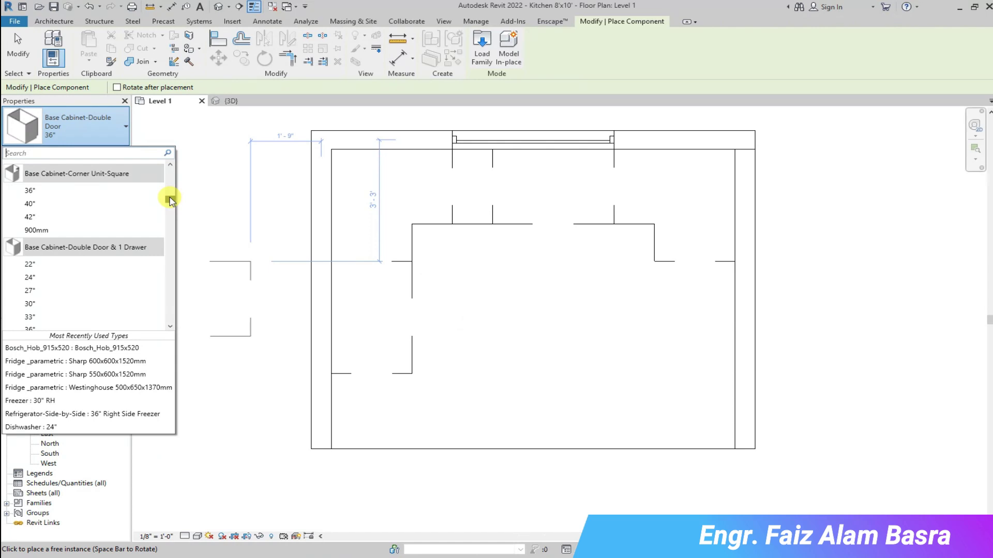
{"action": "scroll", "coordinate": [83, 217], "scroll_direction": "down", "scroll_amount": 1}
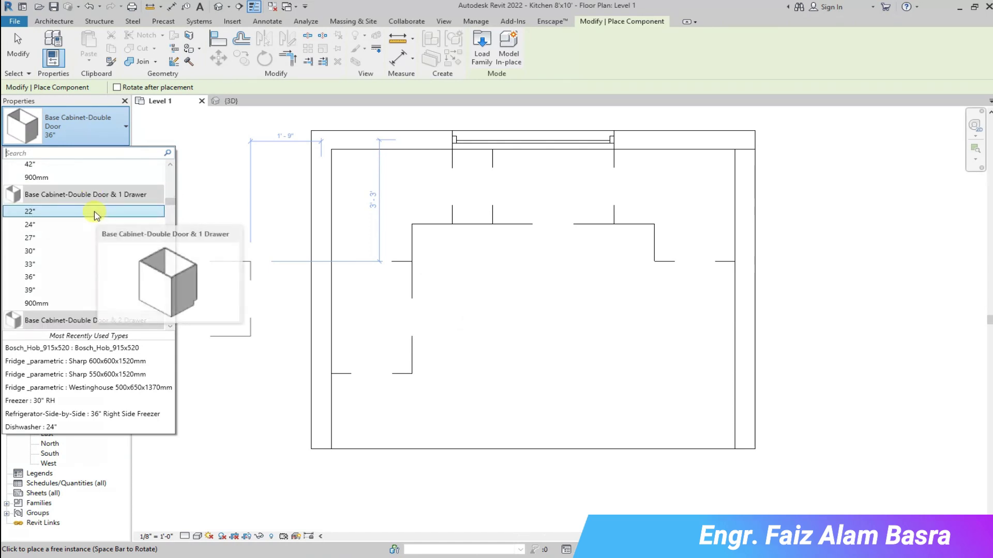
{"action": "left_click", "coordinate": [66, 278]}
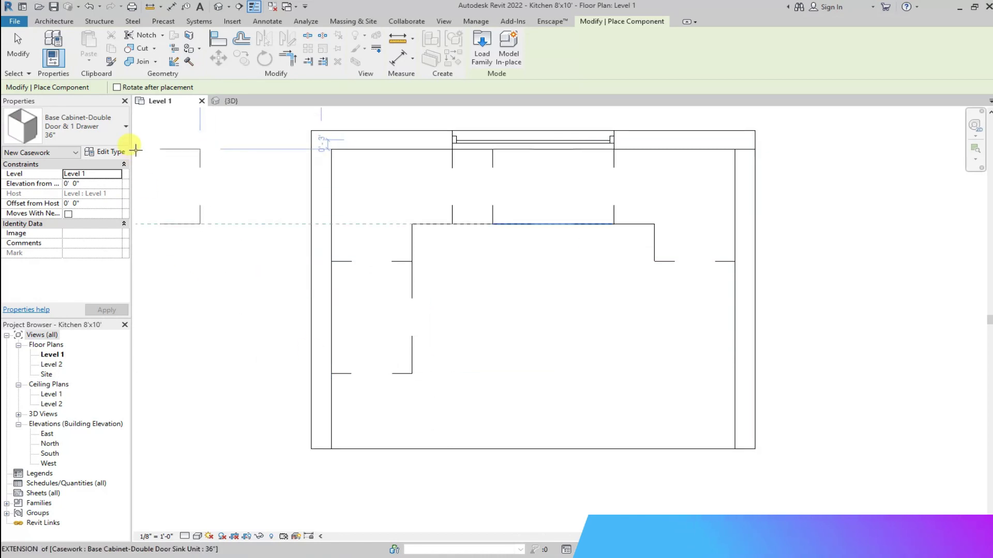
Step: Choose the 36" Base Cabinet-Shelf Unit type and check the layout in 3D
{"action": "left_click", "coordinate": [126, 126]}
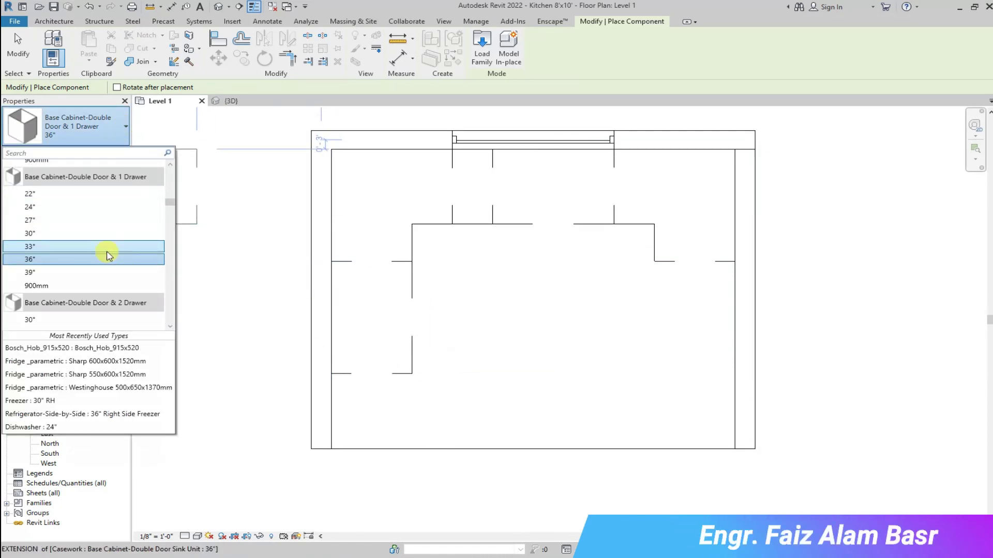
{"action": "scroll", "coordinate": [101, 243], "scroll_direction": "down", "scroll_amount": 2}
{"action": "scroll", "coordinate": [100, 240], "scroll_direction": "down", "scroll_amount": 1}
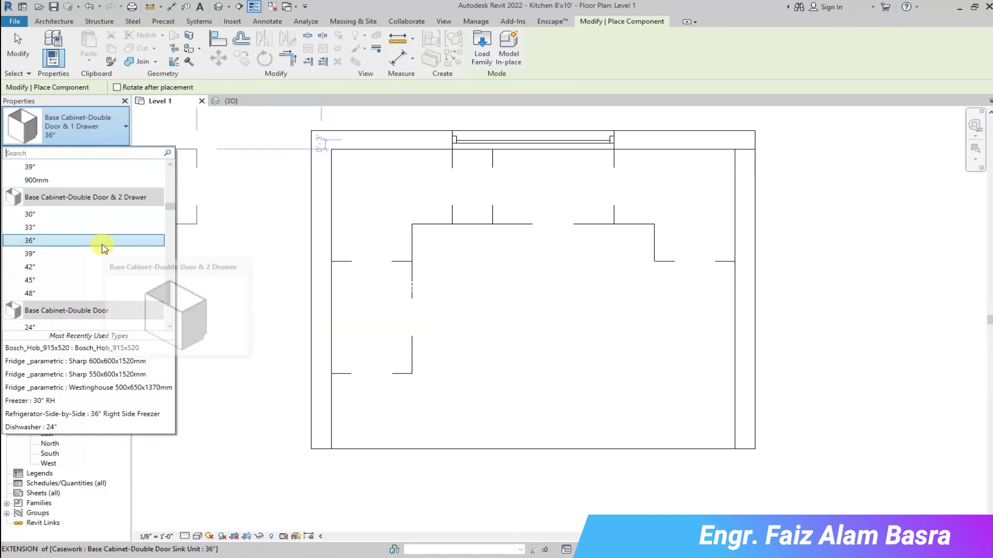
{"action": "scroll", "coordinate": [86, 235], "scroll_direction": "down", "scroll_amount": 3}
{"action": "scroll", "coordinate": [88, 274], "scroll_direction": "down", "scroll_amount": 3}
{"action": "scroll", "coordinate": [82, 289], "scroll_direction": "down", "scroll_amount": 1}
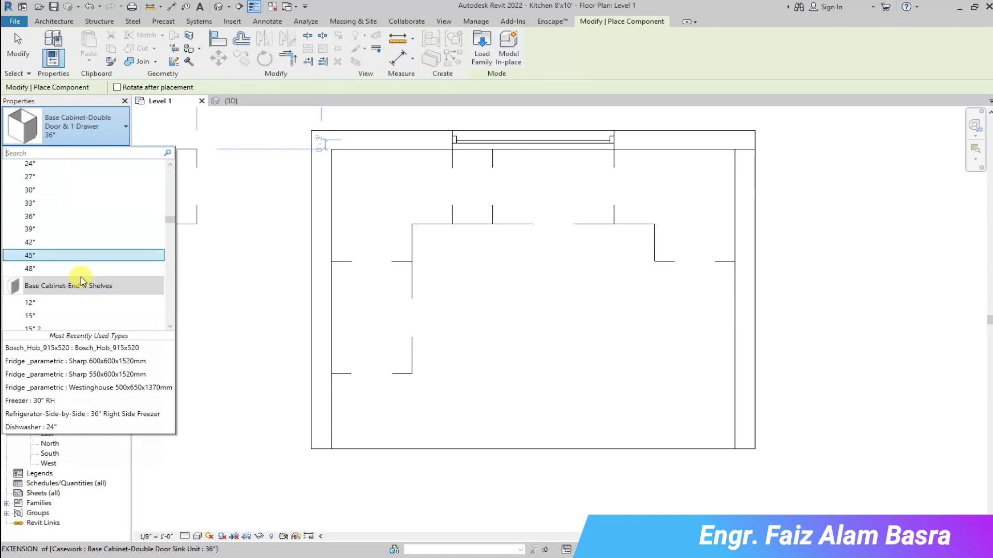
{"action": "scroll", "coordinate": [84, 279], "scroll_direction": "down", "scroll_amount": 2}
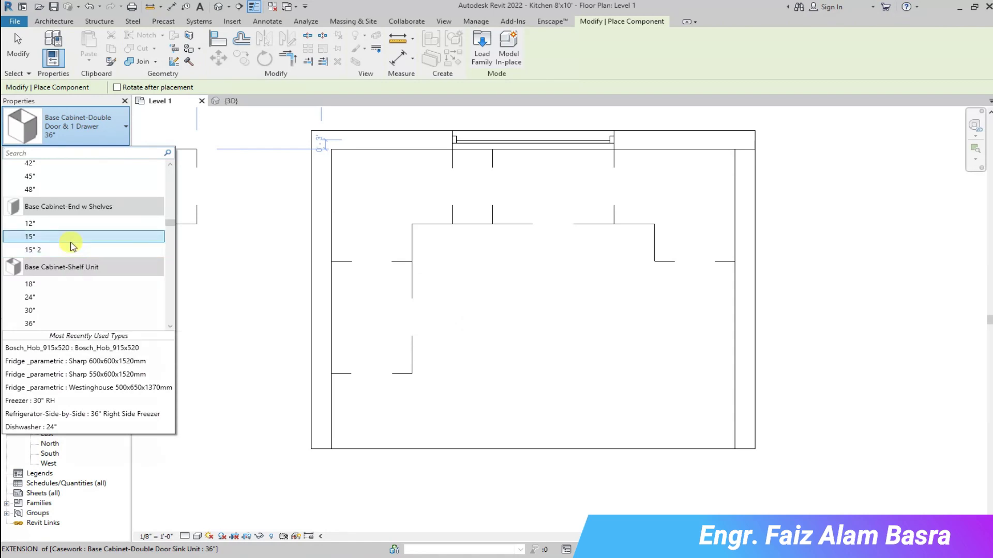
{"action": "scroll", "coordinate": [75, 283], "scroll_direction": "down", "scroll_amount": 2}
{"action": "left_click", "coordinate": [75, 270]}
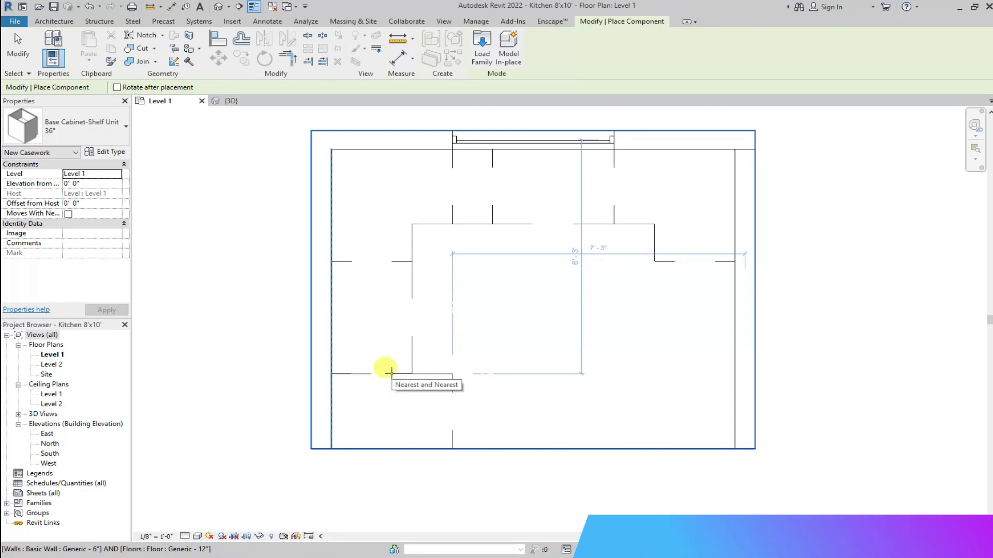
{"action": "left_click", "coordinate": [231, 101]}
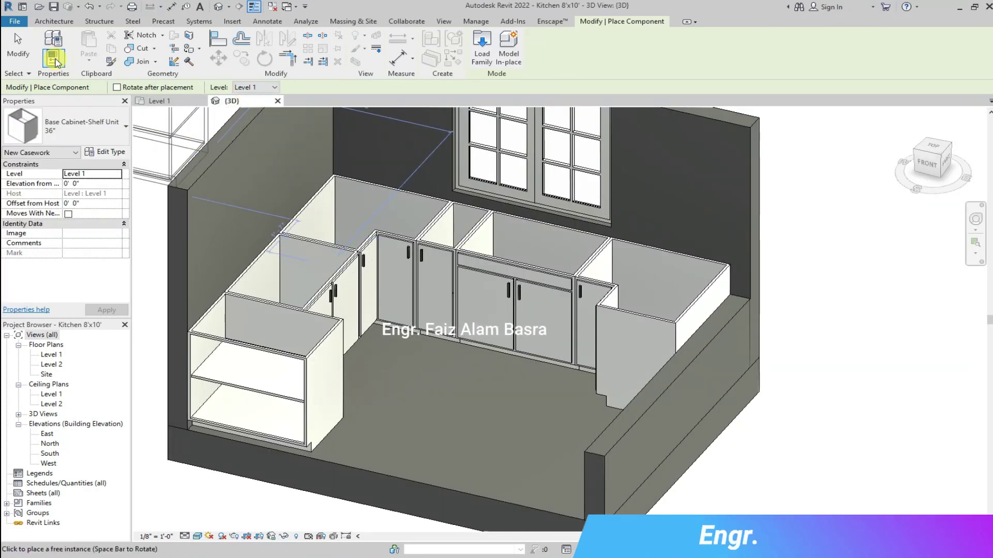
Step: Undo the shelf unit and select the 24" Single Door & Drawer base cabinet type
{"action": "left_click", "coordinate": [94, 8]}
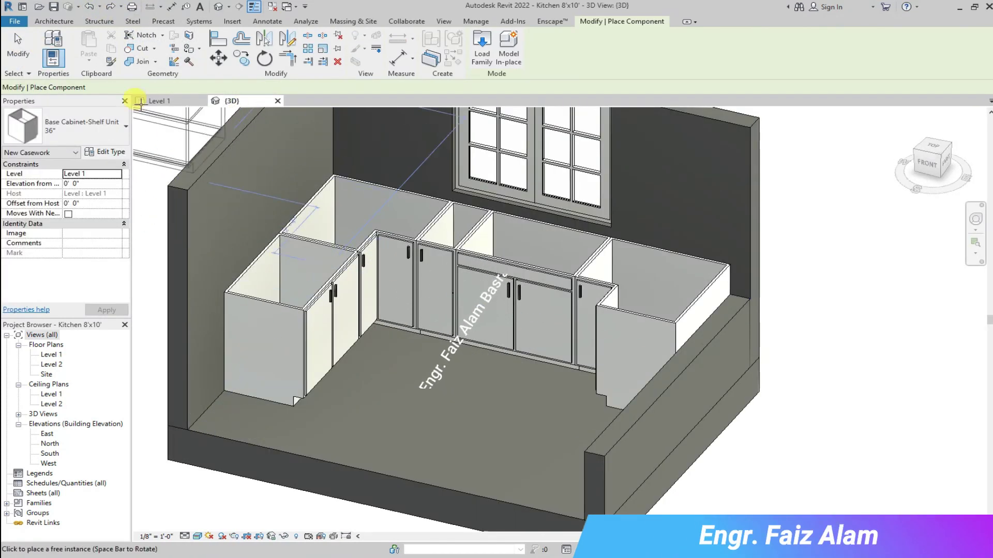
{"action": "left_click", "coordinate": [126, 126]}
{"action": "scroll", "coordinate": [104, 269], "scroll_direction": "down", "scroll_amount": 3}
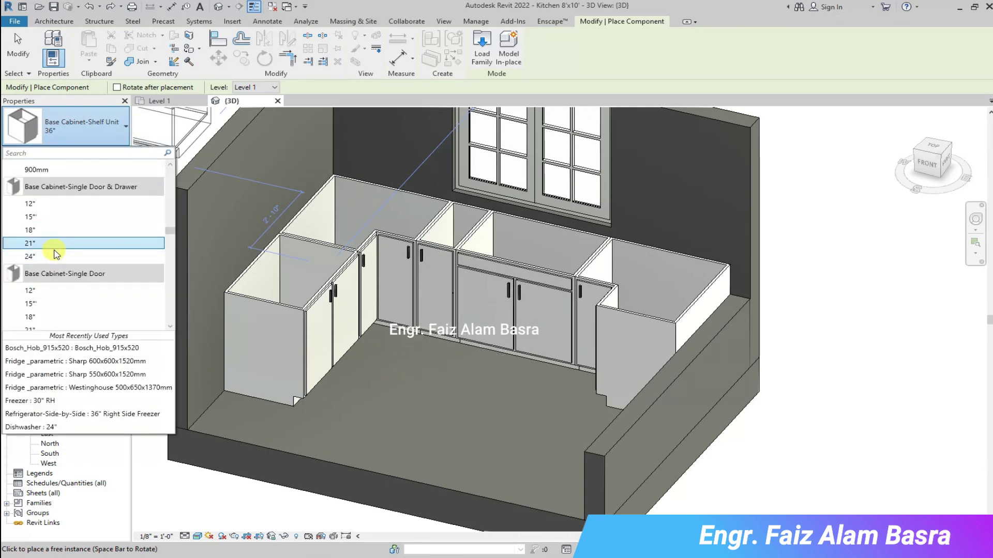
{"action": "left_click", "coordinate": [58, 257]}
Step: Place the 24" drawer cabinet at the front-left corner and end placement on Level 1
{"action": "left_click", "coordinate": [155, 101]}
{"action": "left_click", "coordinate": [370, 373]}
{"action": "left_click", "coordinate": [231, 101]}
{"action": "key", "text": "Escape"}
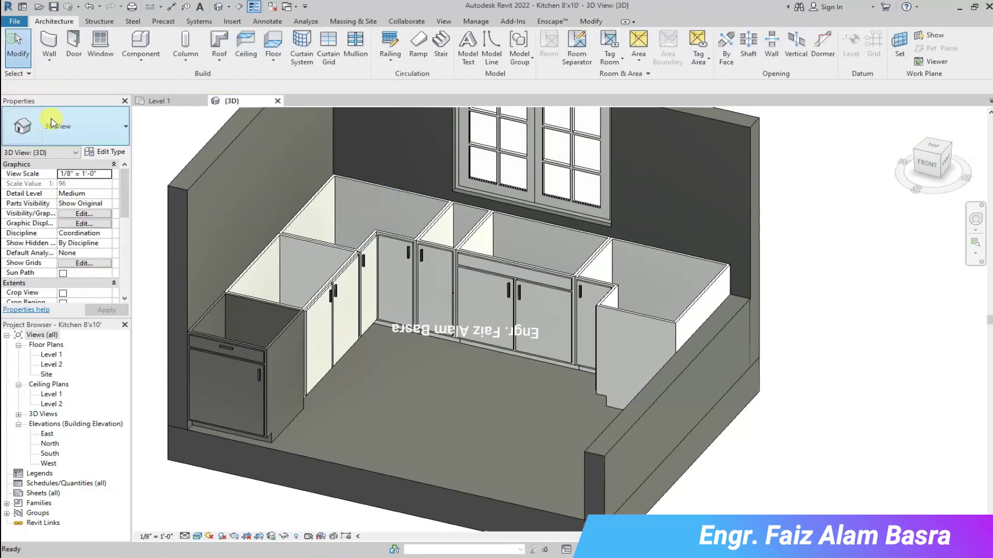
{"action": "left_click", "coordinate": [164, 101]}
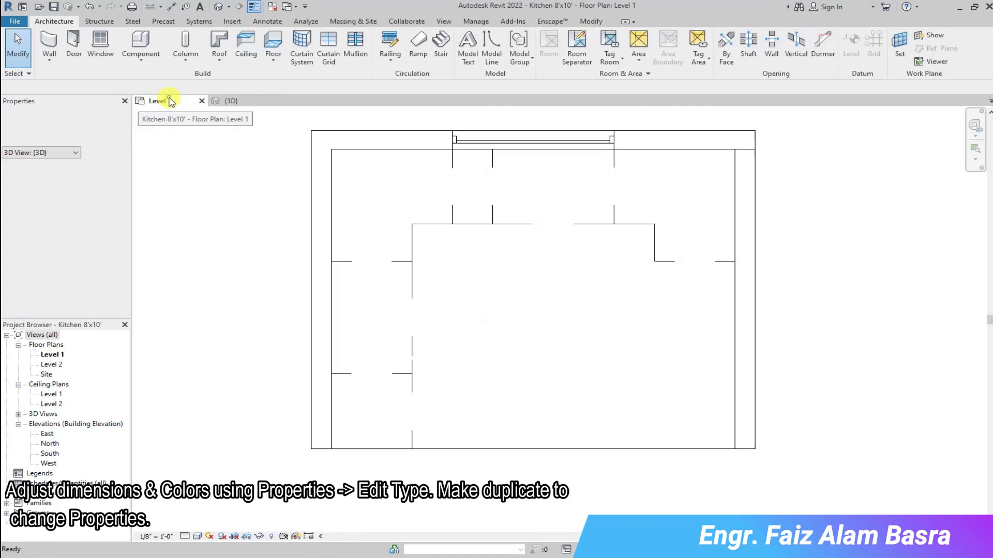
Step: Rotate the front-left drawer cabinet 90° and check it in 3D
{"action": "left_click", "coordinate": [413, 432]}
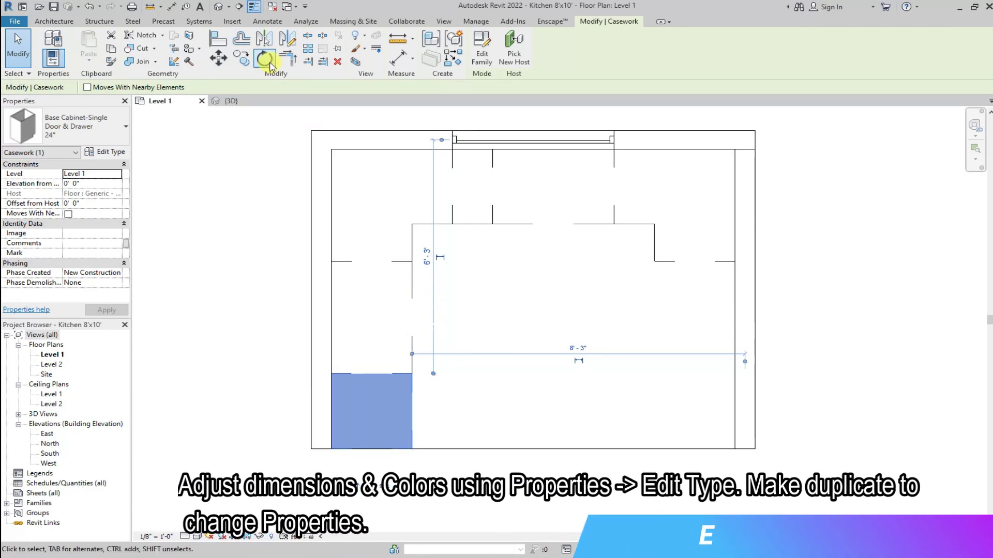
{"action": "left_click", "coordinate": [264, 58]}
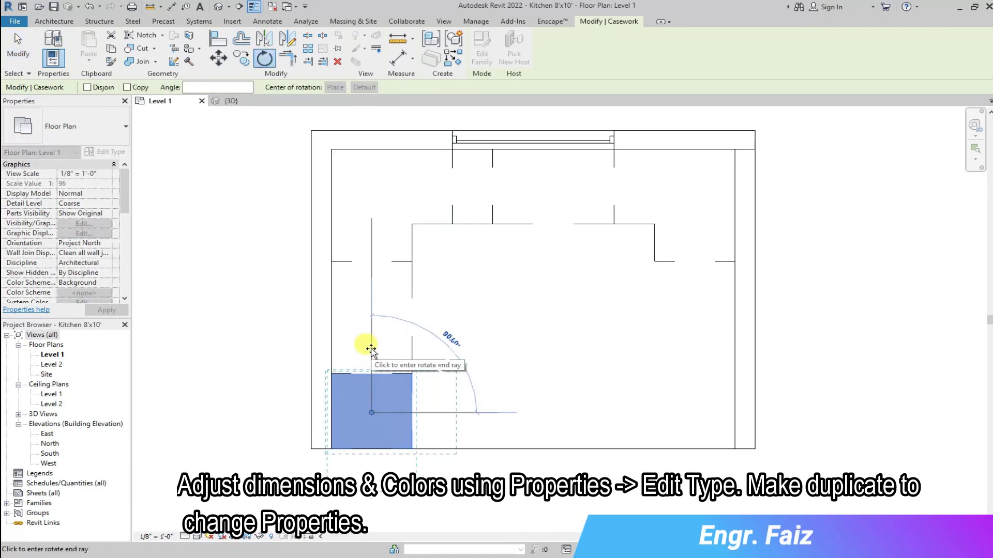
{"action": "left_click", "coordinate": [371, 349]}
{"action": "scroll", "coordinate": [328, 178], "scroll_direction": "up", "scroll_amount": 2}
{"action": "scroll", "coordinate": [321, 366], "scroll_direction": "up", "scroll_amount": 2}
{"action": "scroll", "coordinate": [273, 159], "scroll_direction": "up", "scroll_amount": 2}
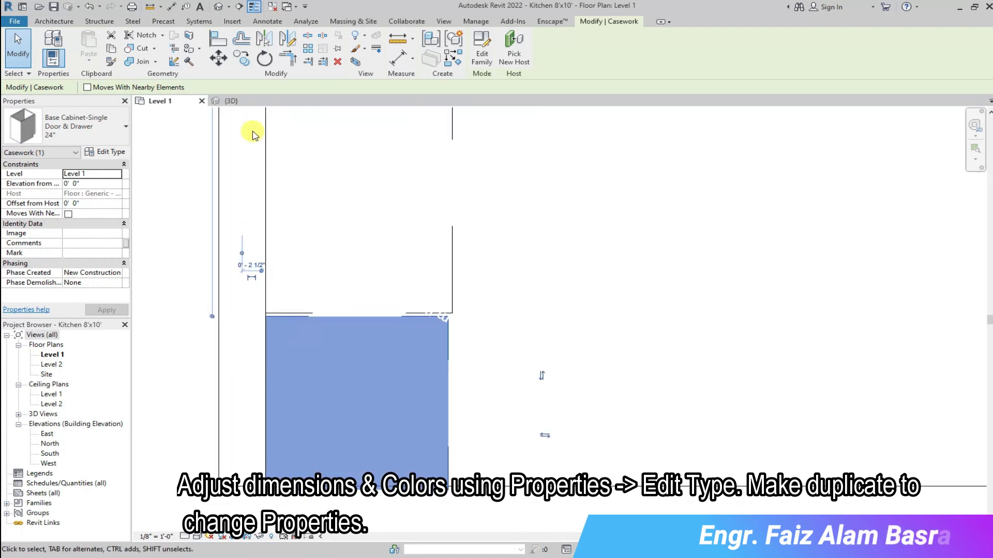
{"action": "left_click", "coordinate": [235, 100]}
{"action": "left_click", "coordinate": [158, 101]}
Step: Move the drawer cabinet against the left wall and review it in 3D
{"action": "left_click", "coordinate": [203, 273]}
{"action": "left_click", "coordinate": [299, 335]}
{"action": "scroll", "coordinate": [265, 320], "scroll_direction": "up", "scroll_amount": 2}
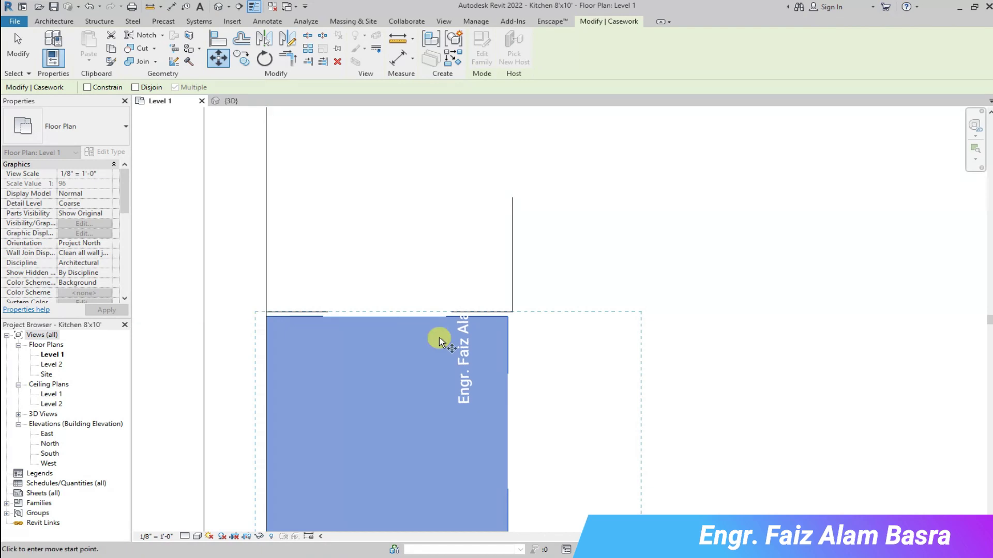
{"action": "left_click", "coordinate": [513, 312]}
{"action": "left_click", "coordinate": [266, 100]}
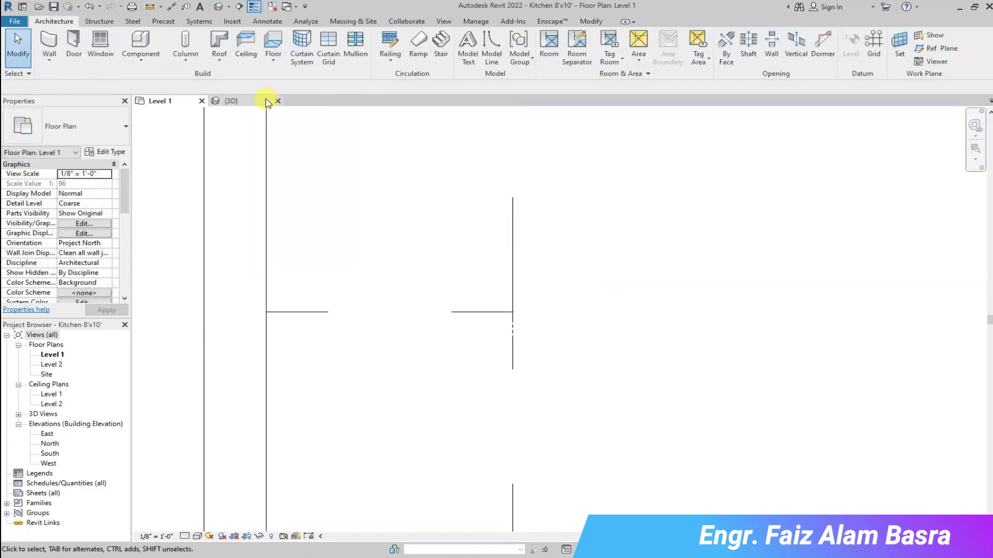
{"action": "scroll", "coordinate": [321, 443], "scroll_direction": "down", "scroll_amount": 4}
{"action": "scroll", "coordinate": [524, 294], "scroll_direction": "up", "scroll_amount": 2}
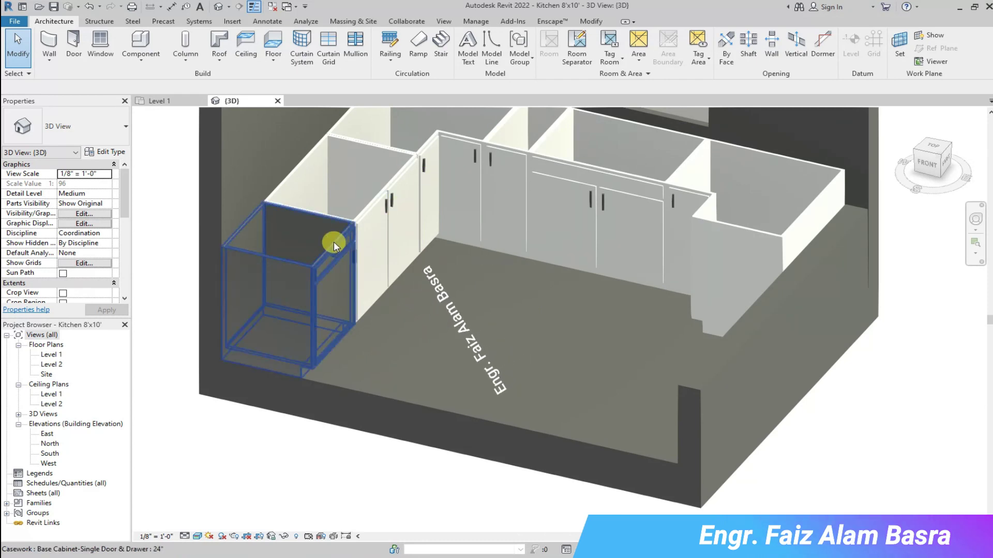
Step: Change the left drawer cabinet from 24" to 18", then to an even narrower size
{"action": "scroll", "coordinate": [336, 243], "scroll_direction": "up", "scroll_amount": 2}
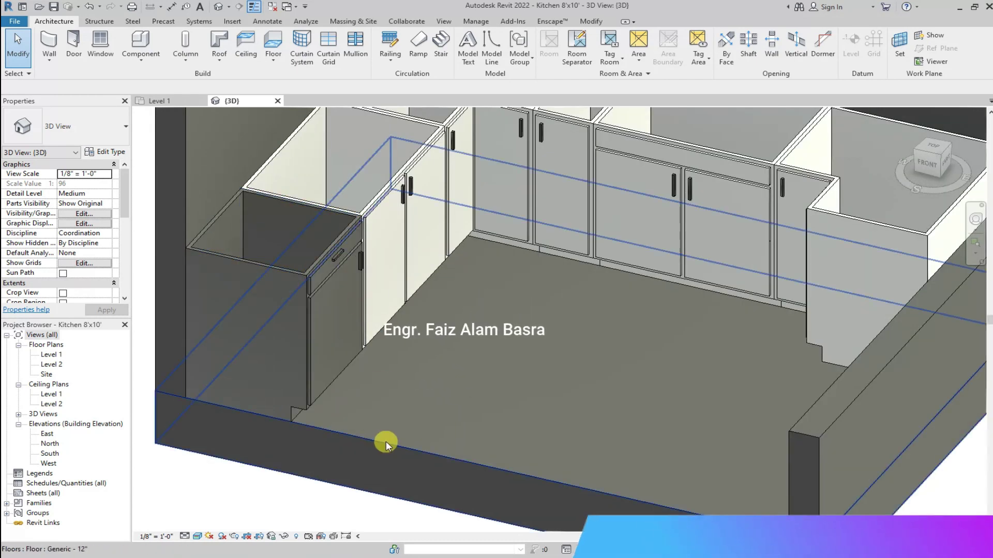
{"action": "left_click", "coordinate": [322, 259]}
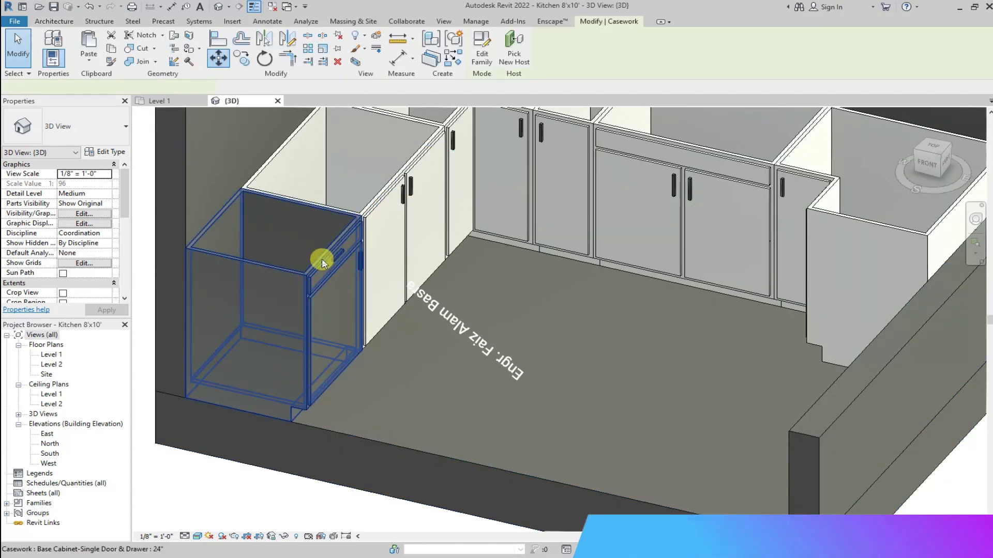
{"action": "left_click", "coordinate": [127, 129]}
{"action": "left_click", "coordinate": [31, 221]}
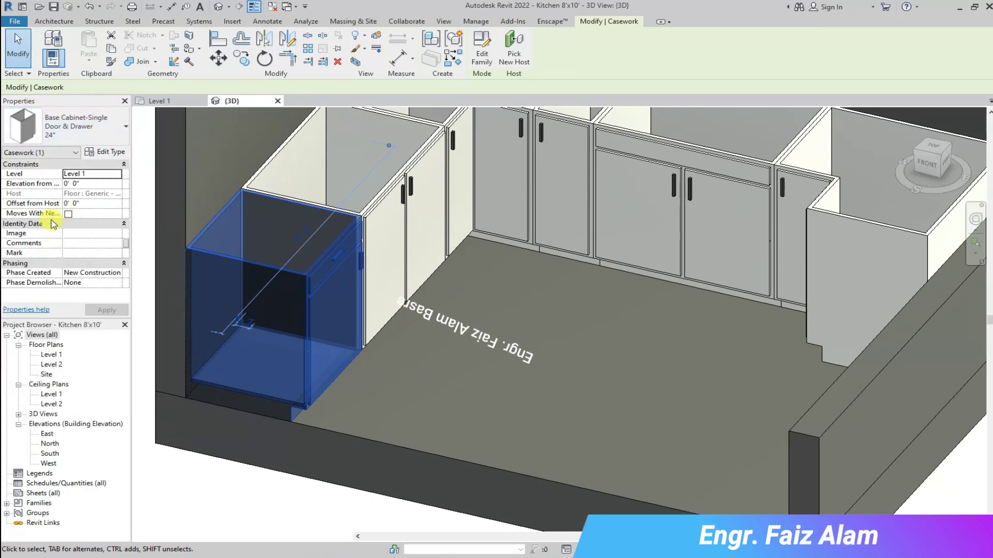
{"action": "left_click", "coordinate": [125, 128]}
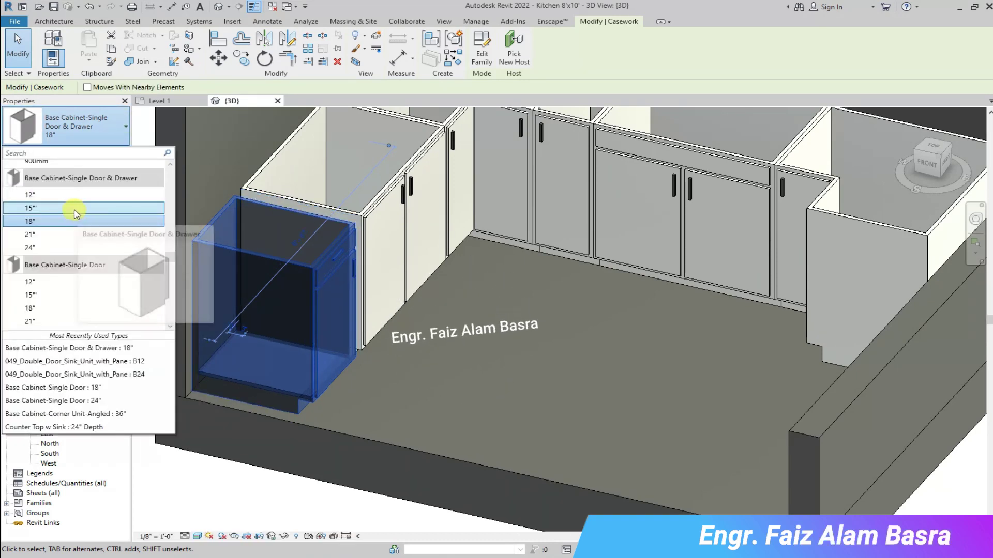
{"action": "left_click", "coordinate": [78, 203]}
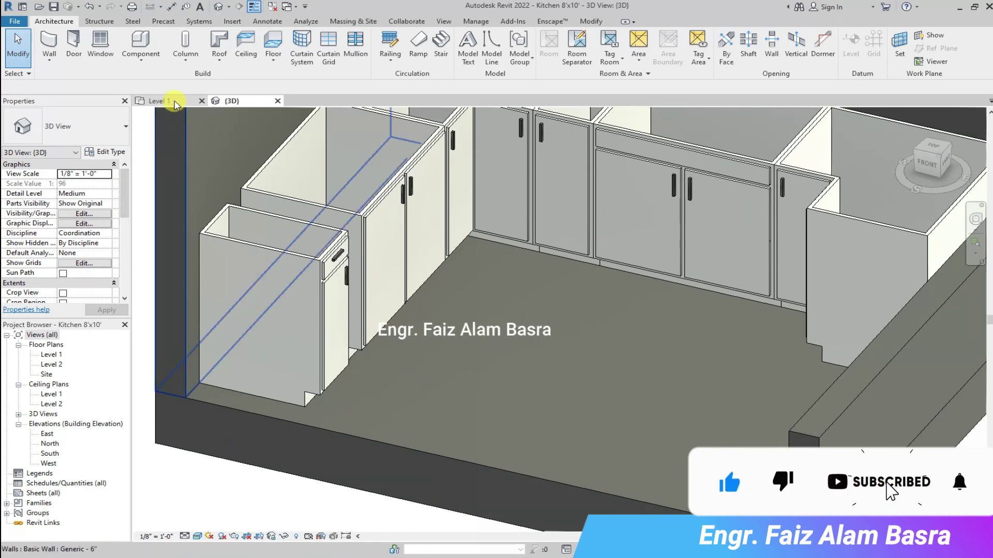
{"action": "key", "text": "ctrl+Tab"}
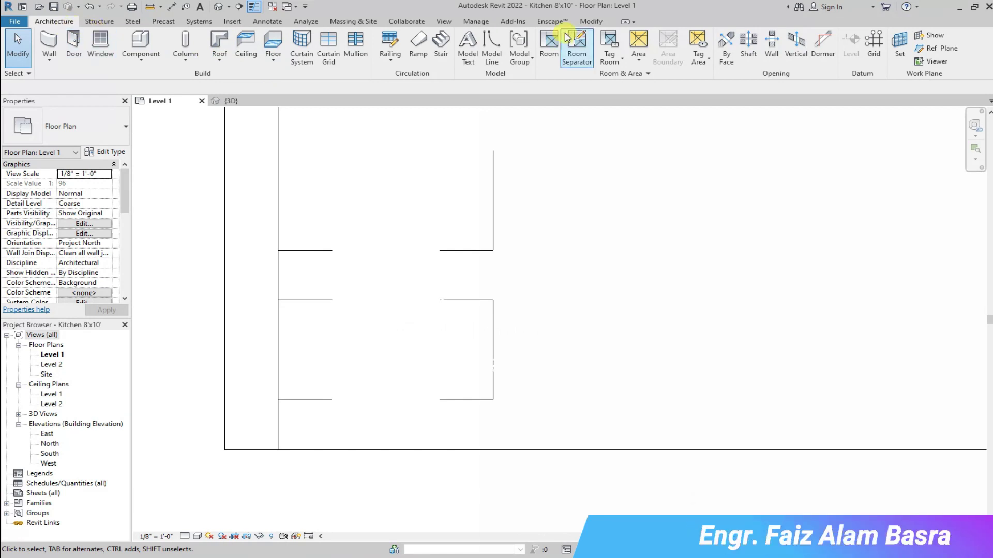
Step: Copy the 12" drawer cabinet up to the upper corner
{"action": "left_click", "coordinate": [591, 22]}
{"action": "left_click", "coordinate": [399, 318]}
{"action": "left_click", "coordinate": [241, 58]}
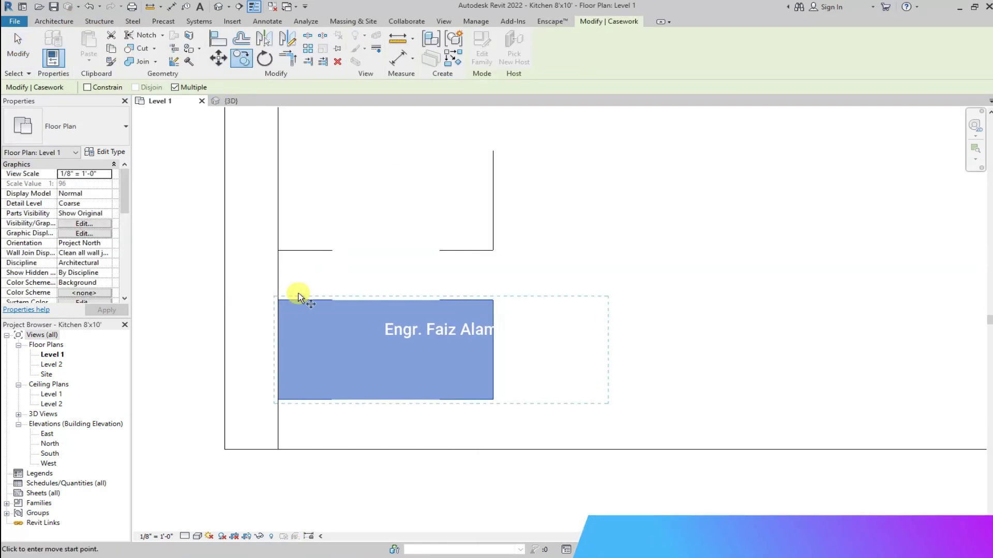
{"action": "left_click", "coordinate": [278, 300]}
{"action": "left_click", "coordinate": [278, 250]}
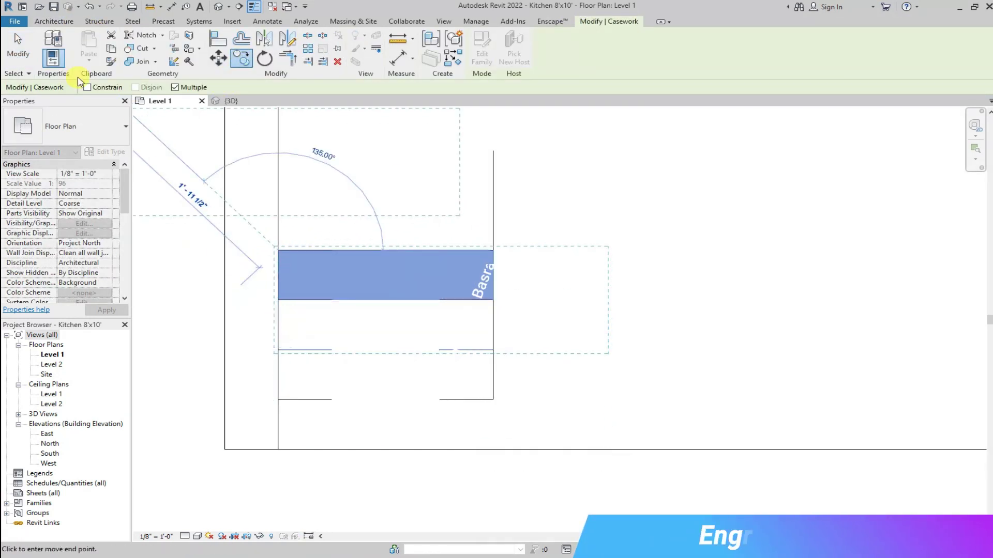
{"action": "left_click", "coordinate": [18, 47]}
Step: Move the lower cabinet down, delete it, and inspect the cabinets in 3D
{"action": "left_click", "coordinate": [305, 399]}
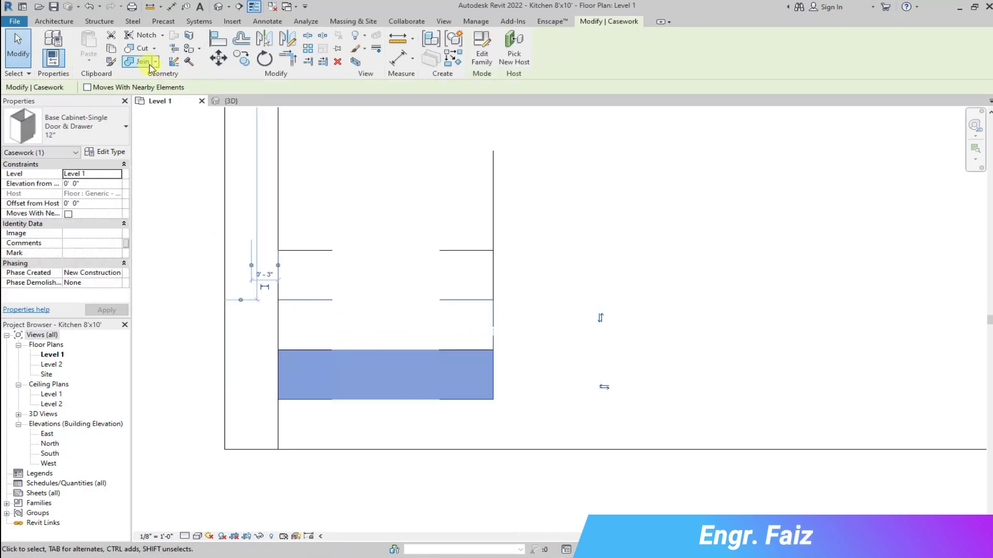
{"action": "left_click", "coordinate": [219, 58]}
{"action": "left_click", "coordinate": [278, 302]}
{"action": "left_click", "coordinate": [278, 350]}
{"action": "key", "text": "Delete"}
{"action": "left_click", "coordinate": [251, 102]}
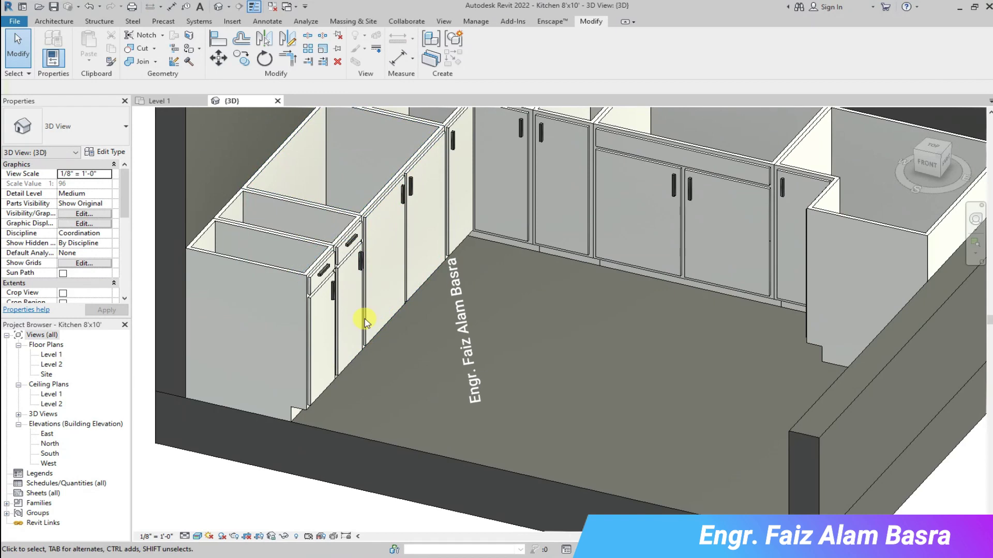
{"action": "scroll", "coordinate": [424, 349], "scroll_direction": "up", "scroll_amount": 2}
{"action": "scroll", "coordinate": [398, 408], "scroll_direction": "up", "scroll_amount": 2}
{"action": "scroll", "coordinate": [398, 409], "scroll_direction": "down", "scroll_amount": 2}
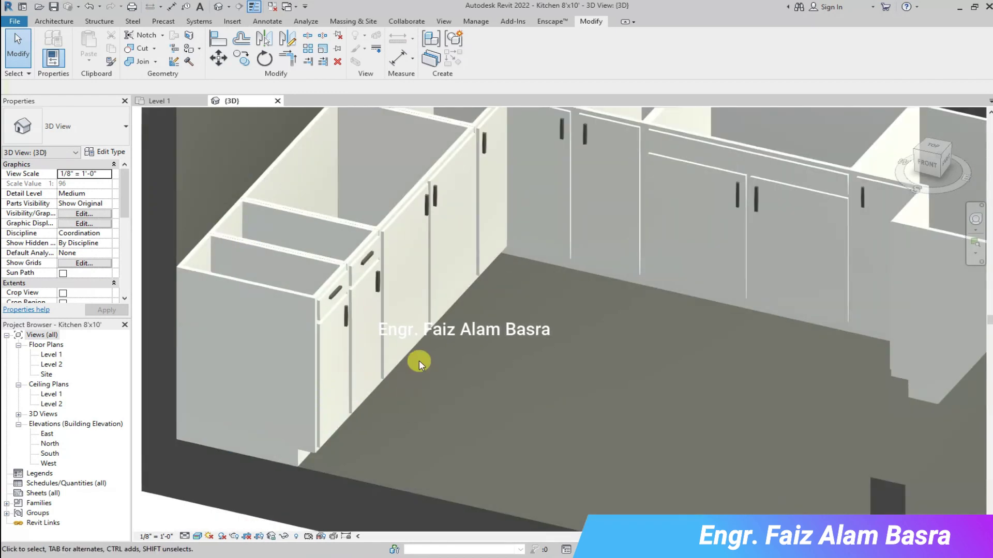
{"action": "middle_click_drag", "start_coordinate": [412, 366], "coordinate": [351, 289], "text": "shift"}
{"action": "left_click", "coordinate": [158, 101]}
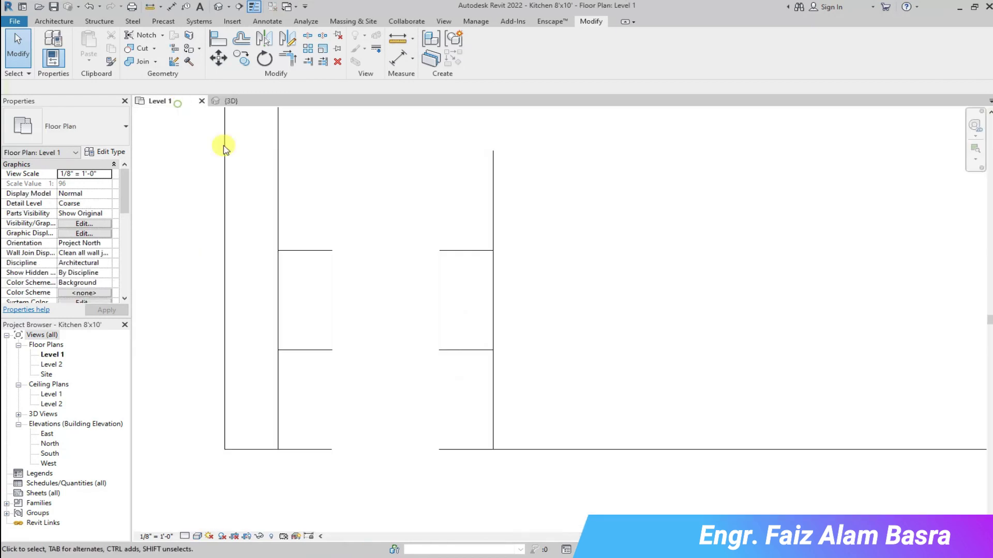
Step: Delete the cabinet filling the gap and confirm the layout in 3D
{"action": "left_click", "coordinate": [491, 313]}
{"action": "key", "text": "Delete"}
{"action": "left_click", "coordinate": [243, 101]}
{"action": "scroll", "coordinate": [434, 369], "scroll_direction": "up", "scroll_amount": 2}
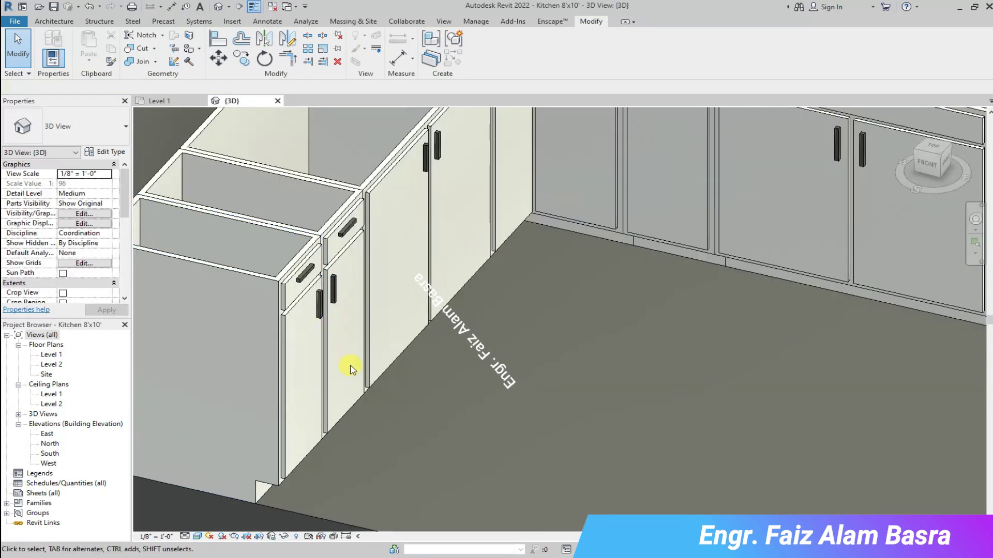
{"action": "scroll", "coordinate": [362, 409], "scroll_direction": "down", "scroll_amount": 2}
{"action": "scroll", "coordinate": [357, 411], "scroll_direction": "down", "scroll_amount": 1}
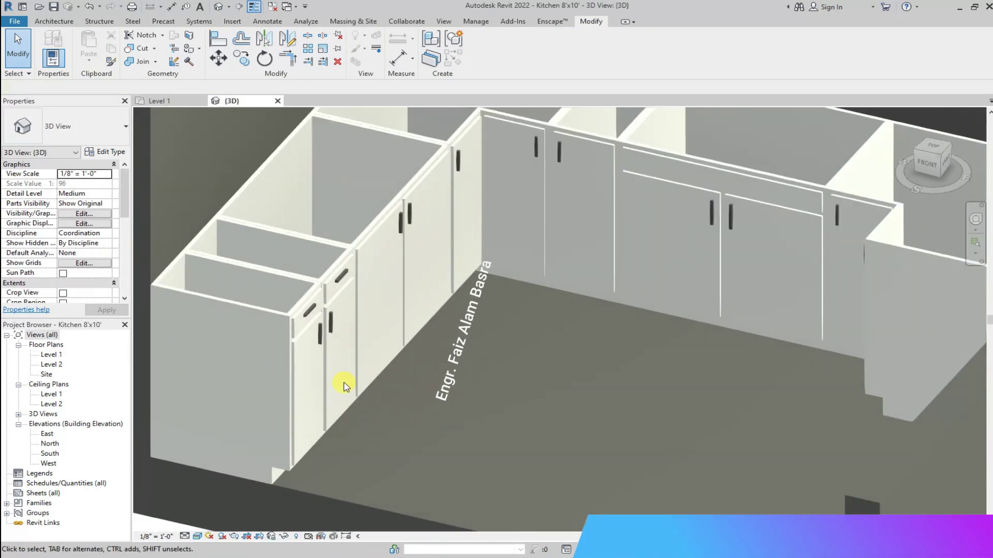
{"action": "scroll", "coordinate": [350, 401], "scroll_direction": "up", "scroll_amount": 2}
{"action": "scroll", "coordinate": [263, 410], "scroll_direction": "down", "scroll_amount": 2}
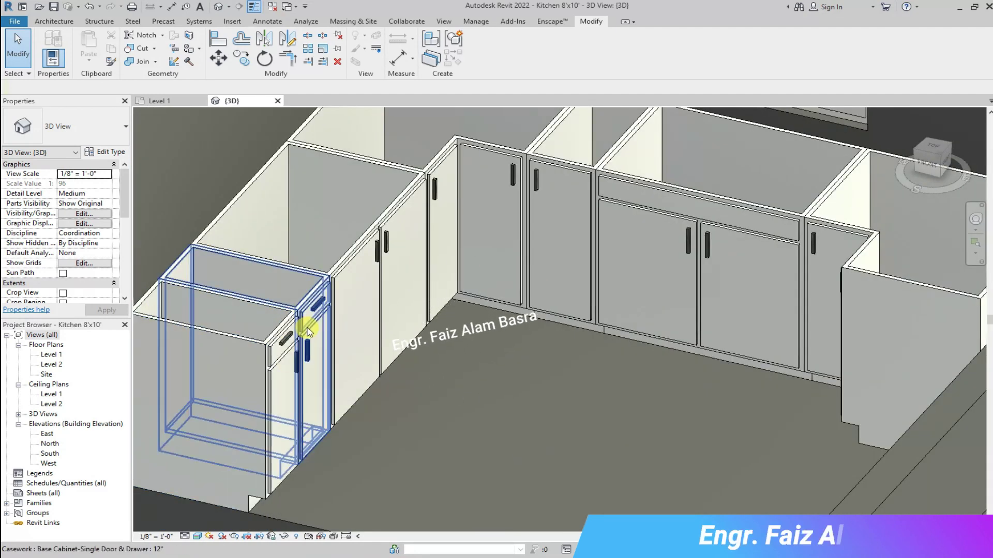
{"action": "scroll", "coordinate": [274, 305], "scroll_direction": "down", "scroll_amount": 3}
{"action": "left_click", "coordinate": [174, 103]}
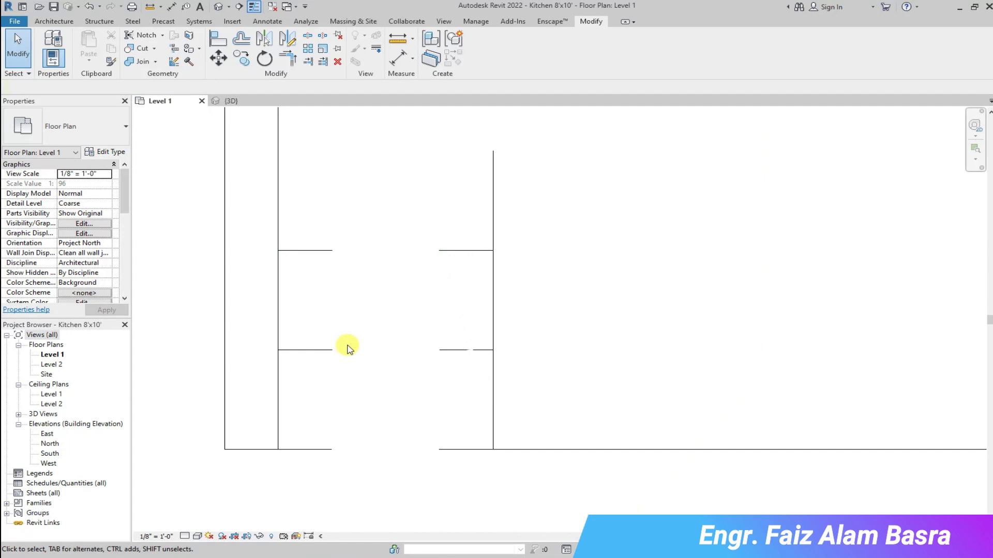
Step: Remove the top-left and top-right corner cabinets
{"action": "scroll", "coordinate": [440, 321], "scroll_direction": "down", "scroll_amount": 2}
{"action": "scroll", "coordinate": [543, 240], "scroll_direction": "up", "scroll_amount": 1}
{"action": "scroll", "coordinate": [583, 247], "scroll_direction": "up", "scroll_amount": 2}
{"action": "left_click", "coordinate": [591, 250]}
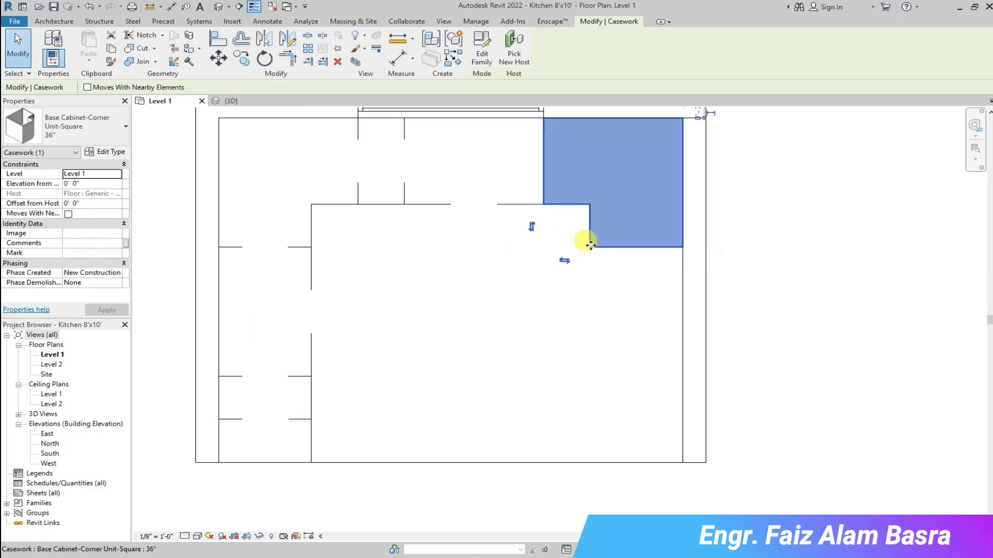
{"action": "key", "text": "ctrl+z"}
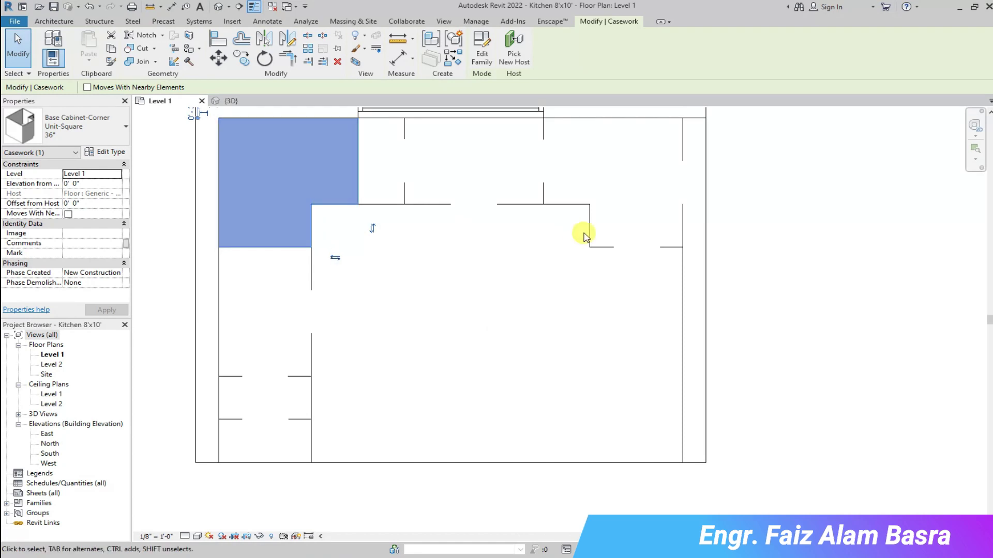
{"action": "scroll", "coordinate": [403, 339], "scroll_direction": "down", "scroll_amount": 1}
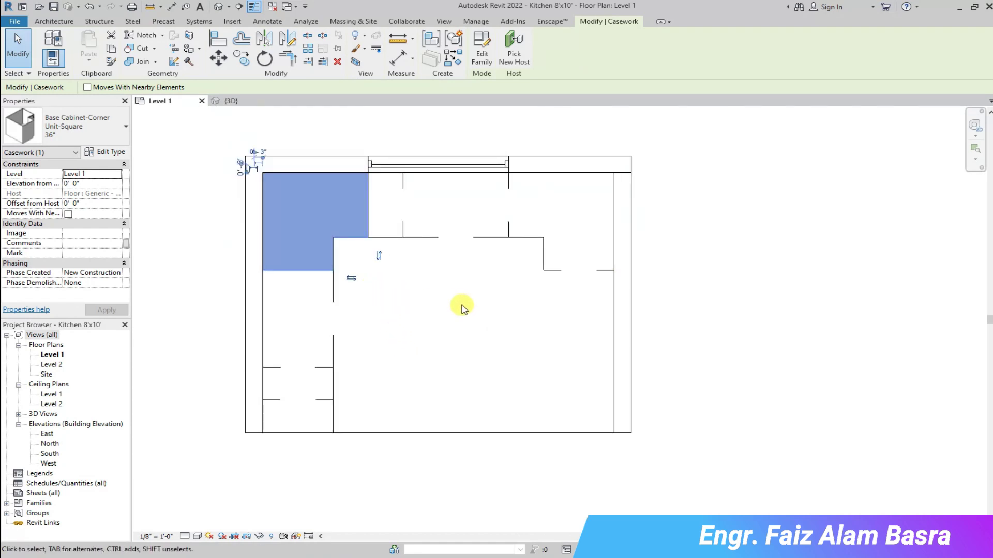
{"action": "key", "text": "Delete"}
{"action": "left_click", "coordinate": [543, 270]}
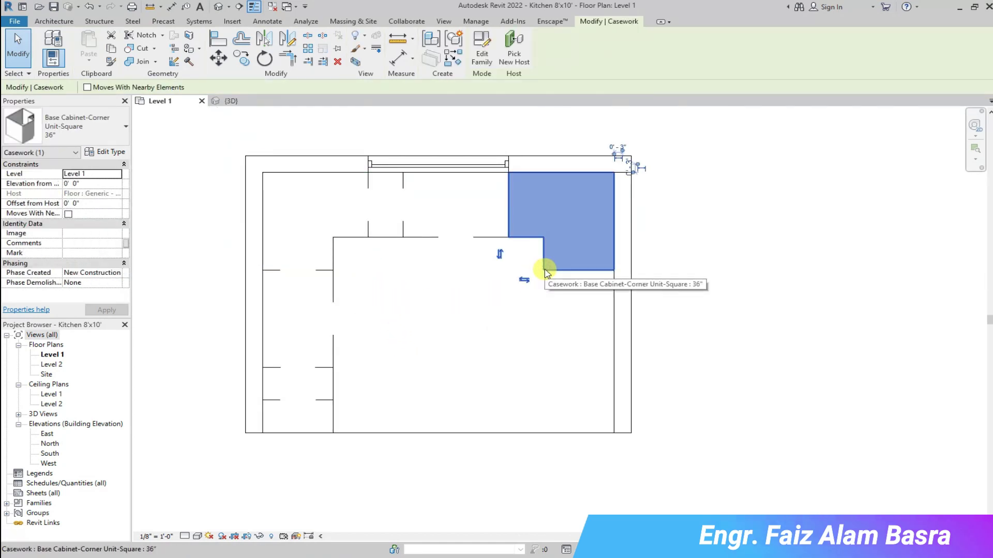
{"action": "key", "text": "Delete"}
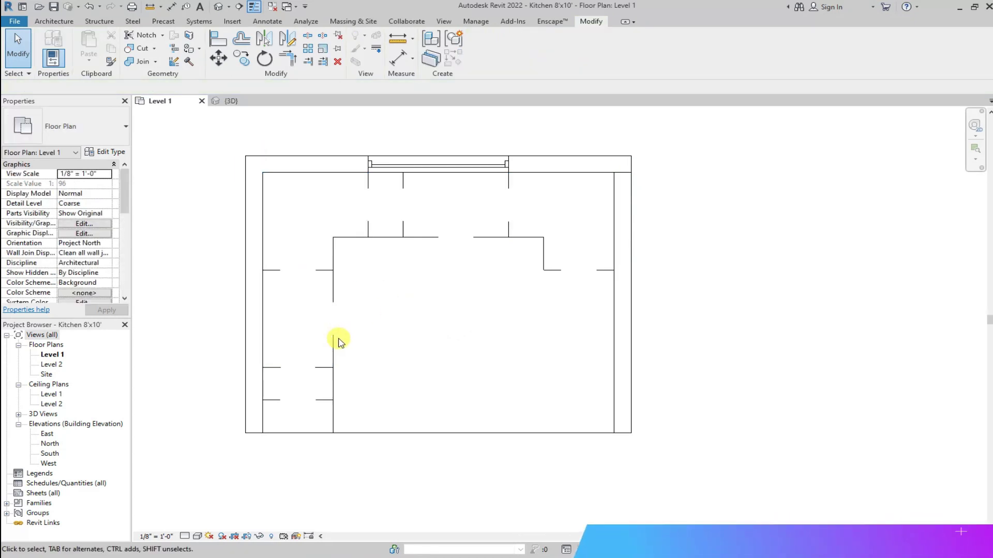
Step: Delete the left double door base cabinets
{"action": "left_click", "coordinate": [334, 328]}
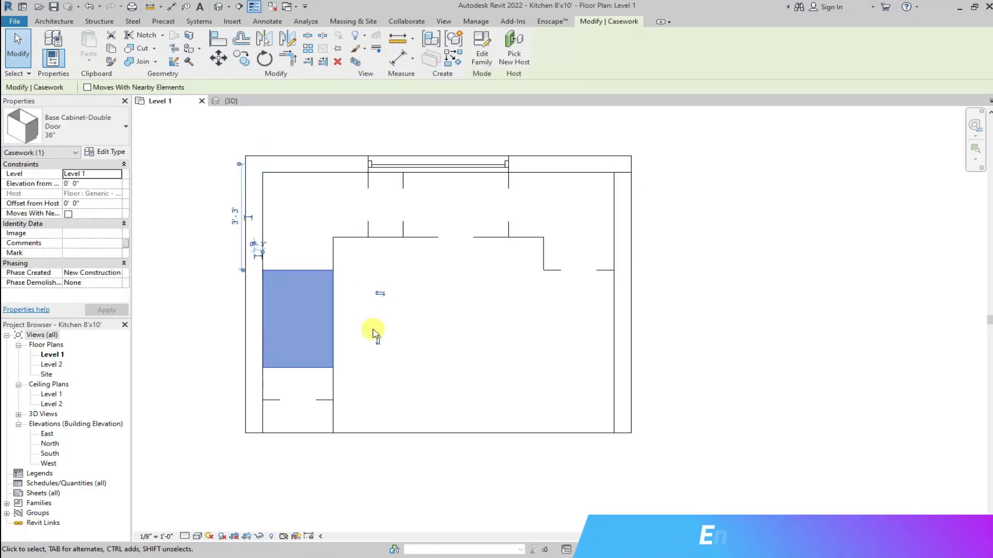
{"action": "key", "text": "Delete"}
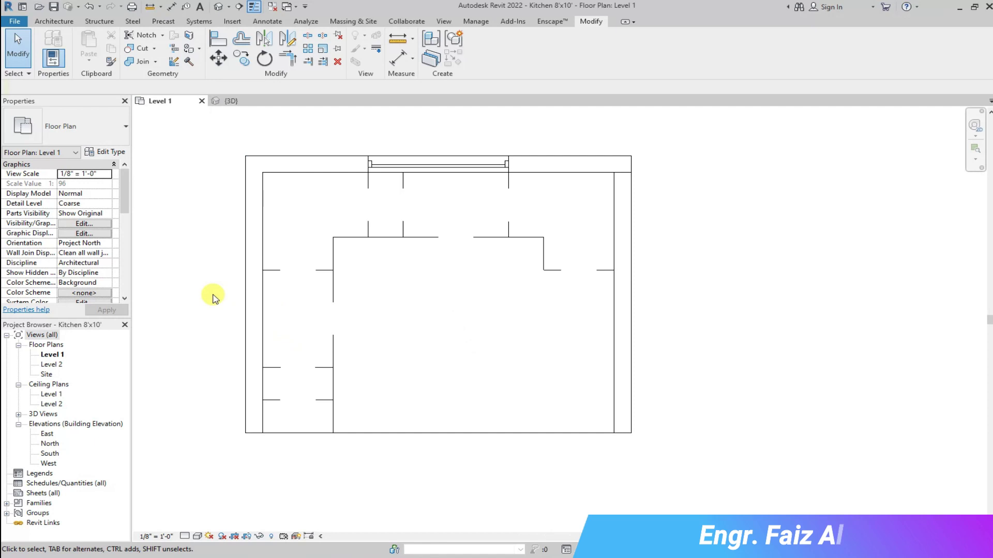
{"action": "left_click", "coordinate": [339, 320]}
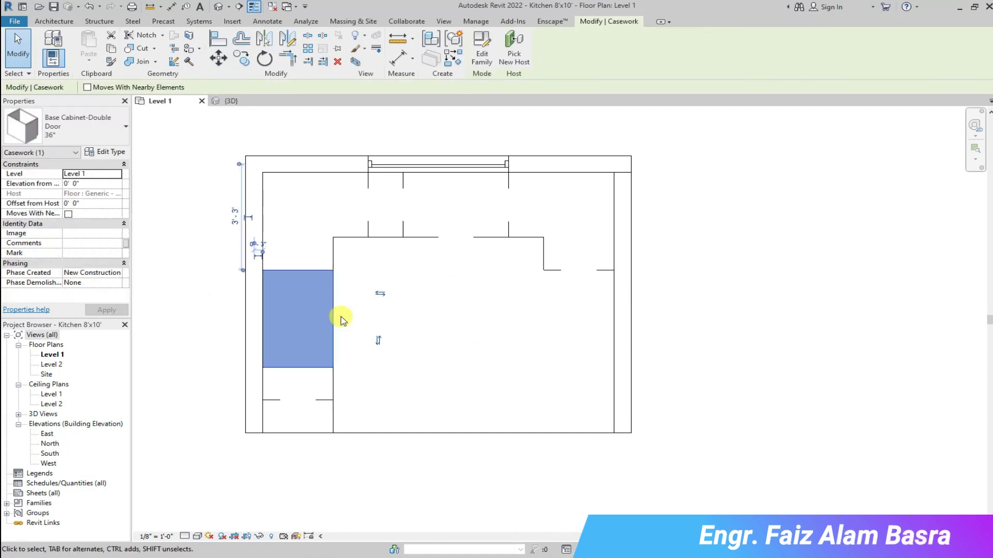
{"action": "key", "text": "Delete"}
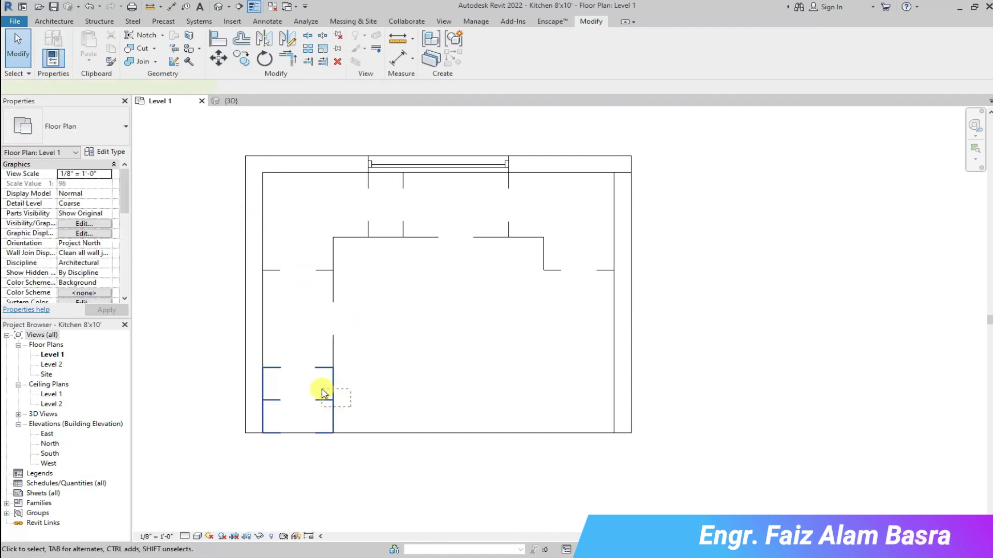
Step: Move the two lower-left cabinets to the lower-right corner and start a 24" Single Door & Drawer
{"action": "left_click_drag", "start_coordinate": [322, 390], "coordinate": [329, 392]}
{"action": "left_click_drag", "start_coordinate": [512, 393], "coordinate": [571, 392]}
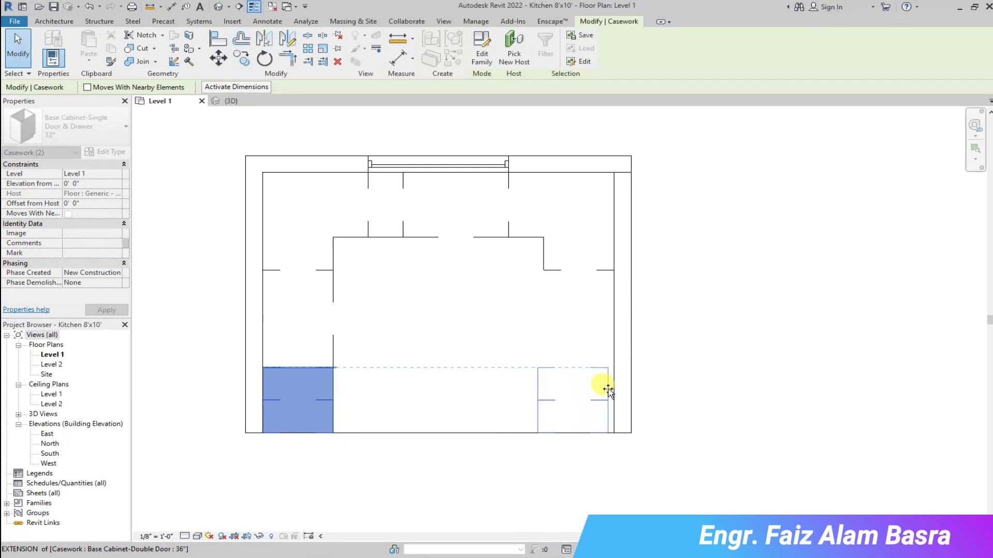
{"action": "left_click_drag", "start_coordinate": [614, 393], "coordinate": [614, 393]}
{"action": "left_click", "coordinate": [746, 361]}
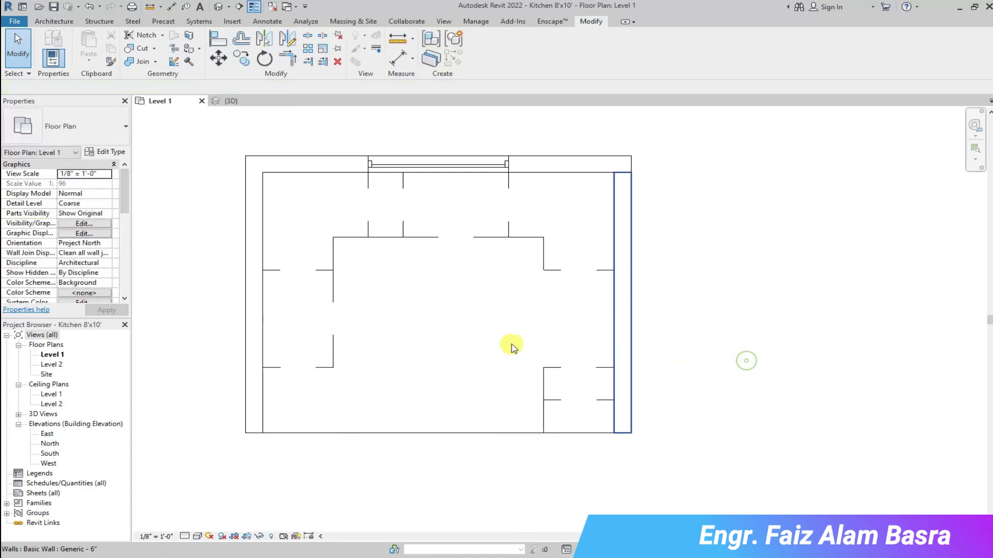
{"action": "left_click", "coordinate": [125, 126]}
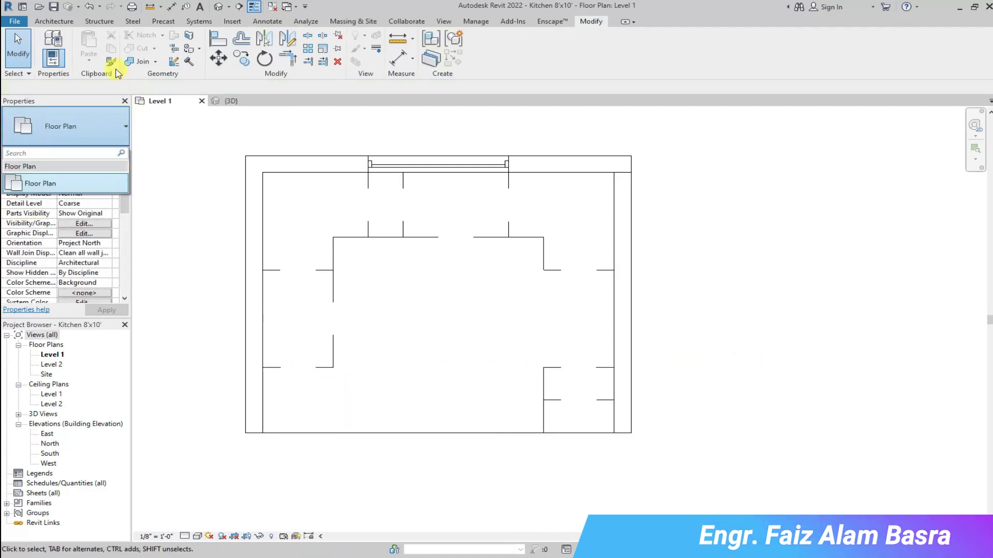
{"action": "left_click", "coordinate": [55, 22]}
{"action": "left_click", "coordinate": [140, 44]}
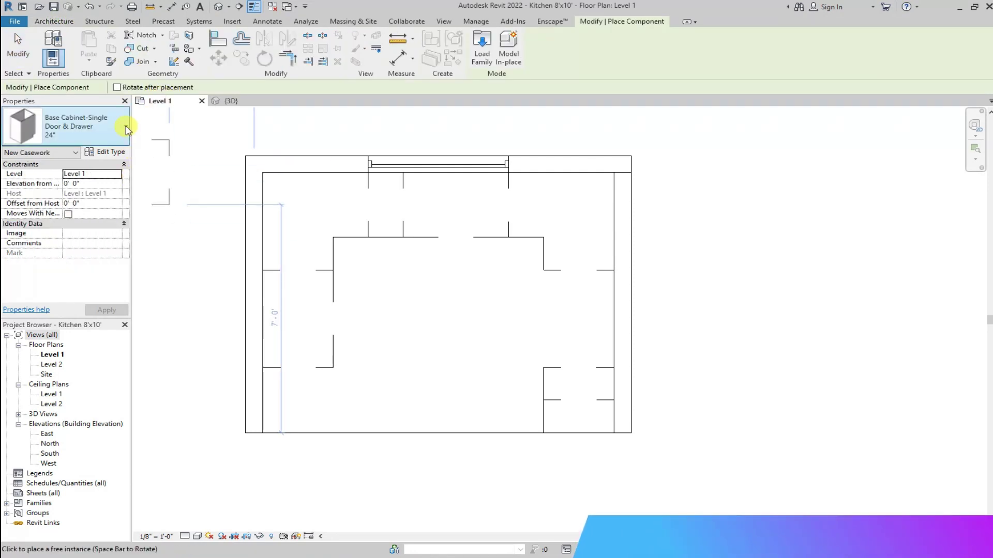
Step: End placement and rotate the lower-left 24" cabinet to face into the kitchen
{"action": "left_click", "coordinate": [231, 101]}
{"action": "key", "text": "Escape"}
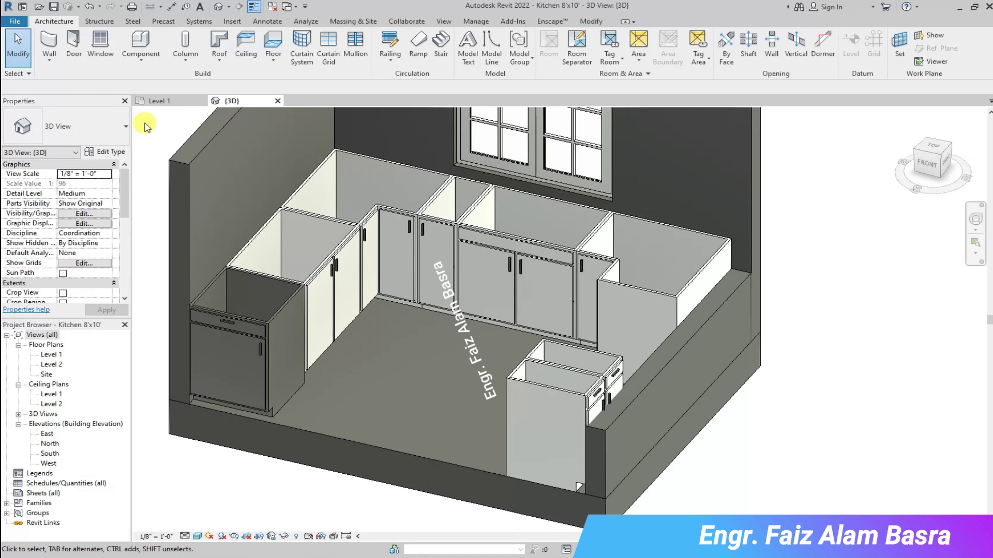
{"action": "left_click", "coordinate": [158, 101]}
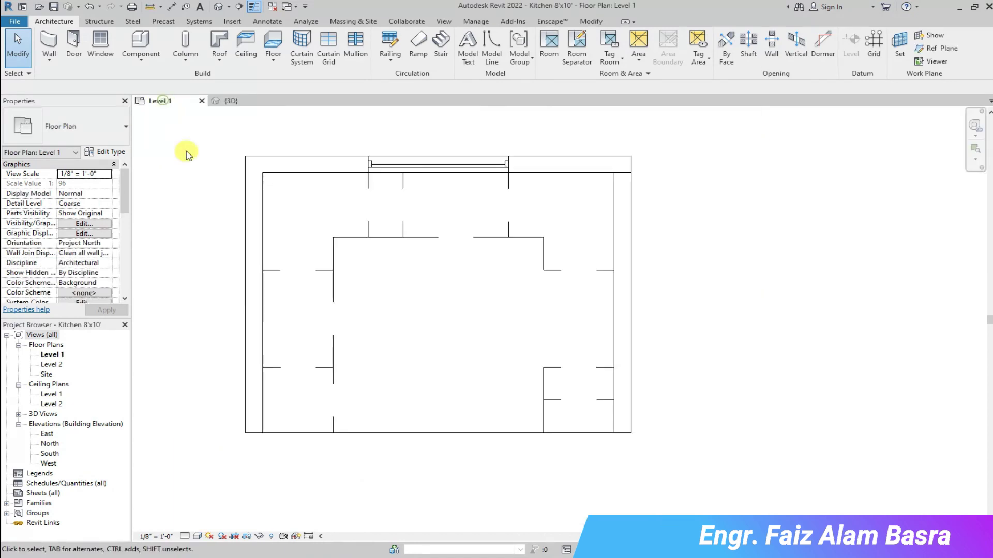
{"action": "left_click", "coordinate": [331, 420]}
{"action": "left_click", "coordinate": [265, 60]}
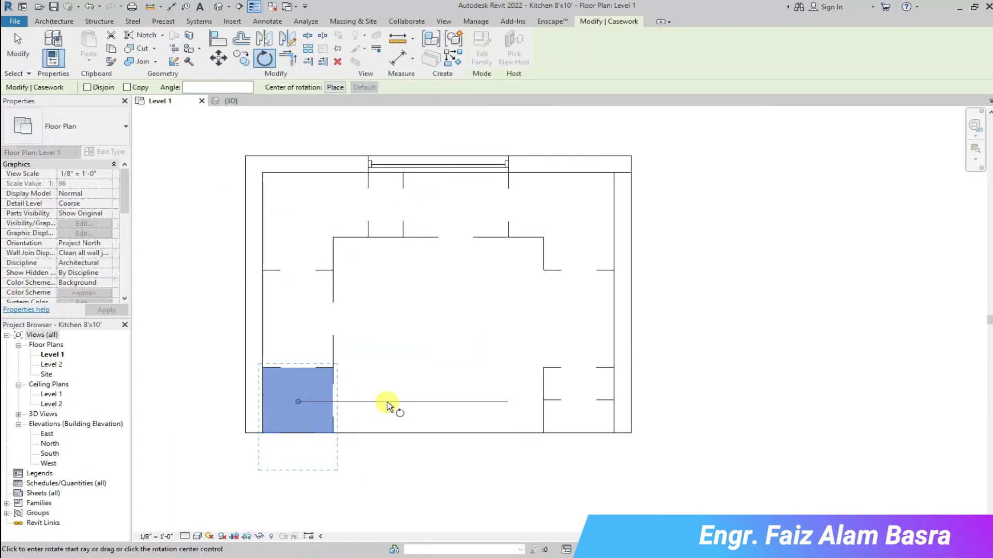
{"action": "left_click", "coordinate": [301, 340]}
Step: Move the rotated cabinet into the corner with MV and check it in 3D
{"action": "scroll", "coordinate": [291, 434], "scroll_direction": "up", "scroll_amount": 2}
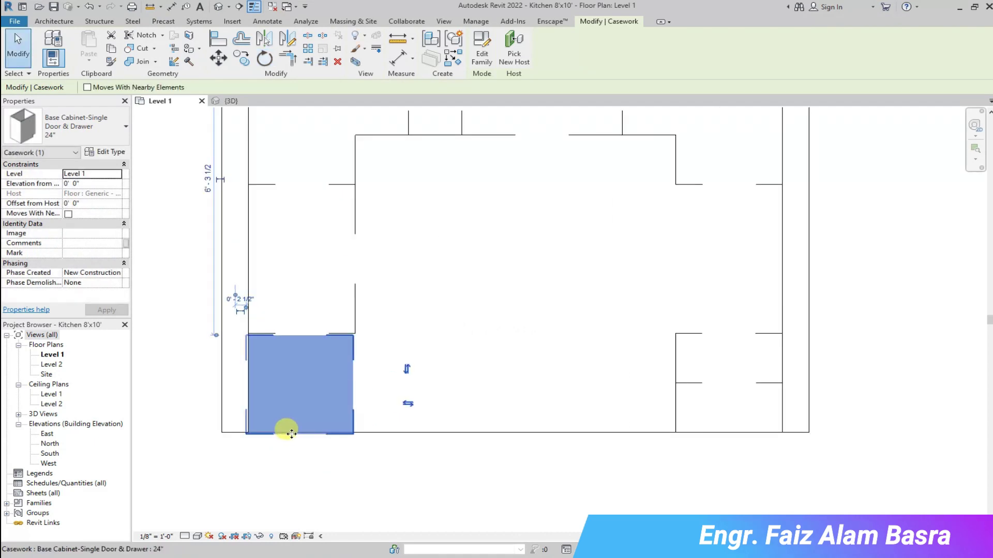
{"action": "scroll", "coordinate": [275, 376], "scroll_direction": "up", "scroll_amount": 2}
{"action": "key", "text": "m"}
{"action": "key", "text": "v"}
{"action": "left_click", "coordinate": [413, 306]}
{"action": "left_click", "coordinate": [231, 101]}
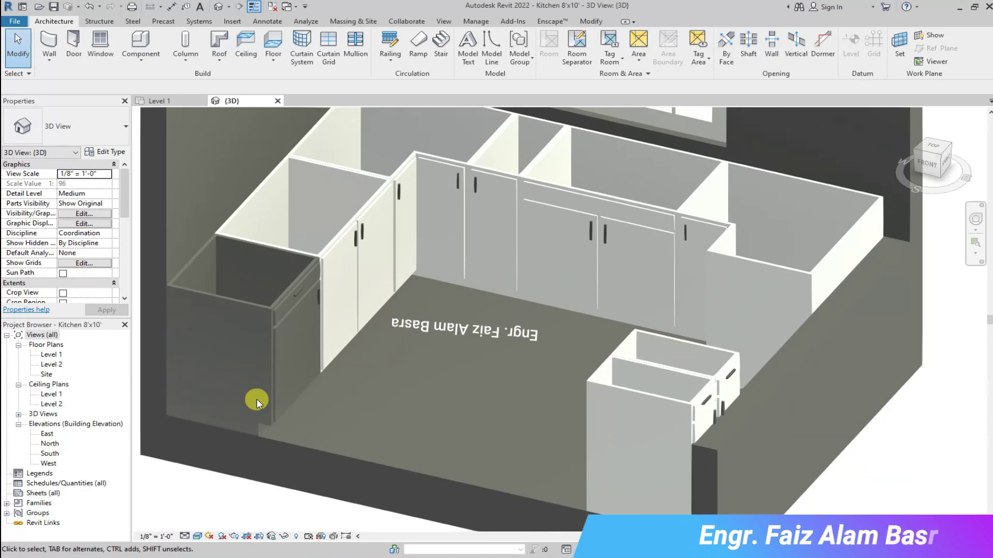
{"action": "scroll", "coordinate": [335, 349], "scroll_direction": "down", "scroll_amount": 1}
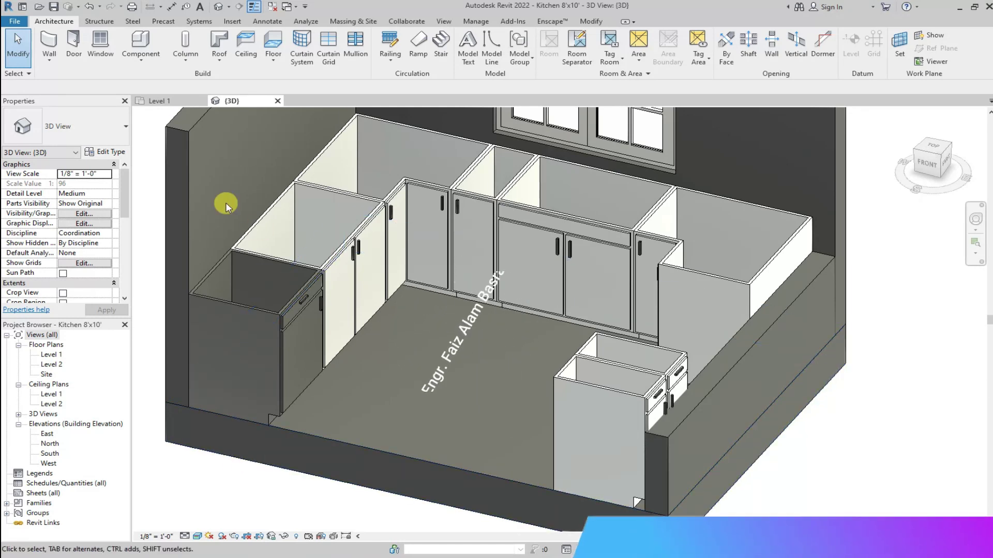
{"action": "left_click", "coordinate": [155, 101]}
{"action": "scroll", "coordinate": [642, 195], "scroll_direction": "down", "scroll_amount": 3}
{"action": "scroll", "coordinate": [214, 149], "scroll_direction": "up", "scroll_amount": 3}
Step: Start another component and select the 36" Base Cabinet-Shelf Unit type
{"action": "left_click", "coordinate": [141, 46]}
{"action": "left_click", "coordinate": [126, 126]}
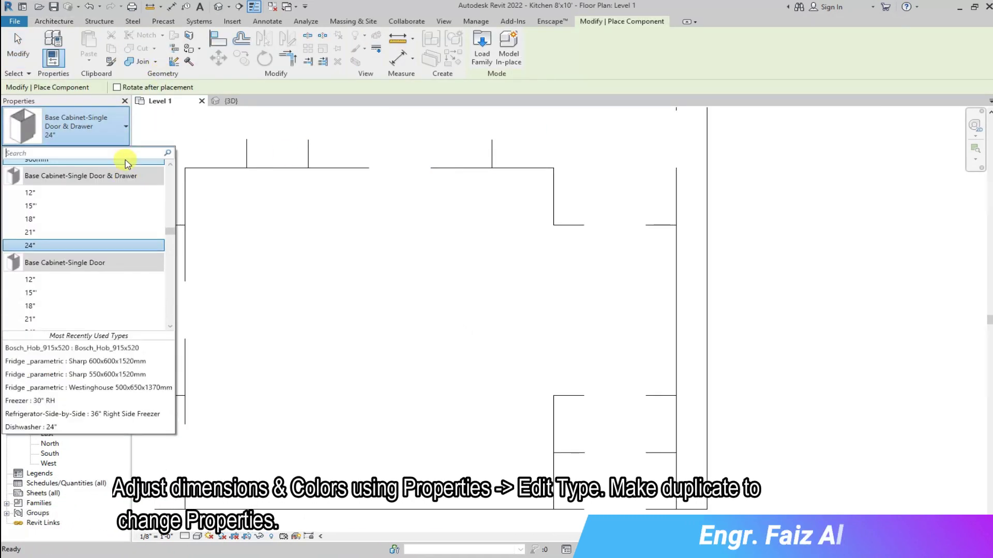
{"action": "scroll", "coordinate": [92, 288], "scroll_direction": "down", "scroll_amount": 2}
{"action": "scroll", "coordinate": [92, 290], "scroll_direction": "down", "scroll_amount": 1}
{"action": "scroll", "coordinate": [93, 291], "scroll_direction": "down", "scroll_amount": 2}
{"action": "scroll", "coordinate": [94, 294], "scroll_direction": "up", "scroll_amount": 2}
{"action": "scroll", "coordinate": [93, 287], "scroll_direction": "up", "scroll_amount": 1}
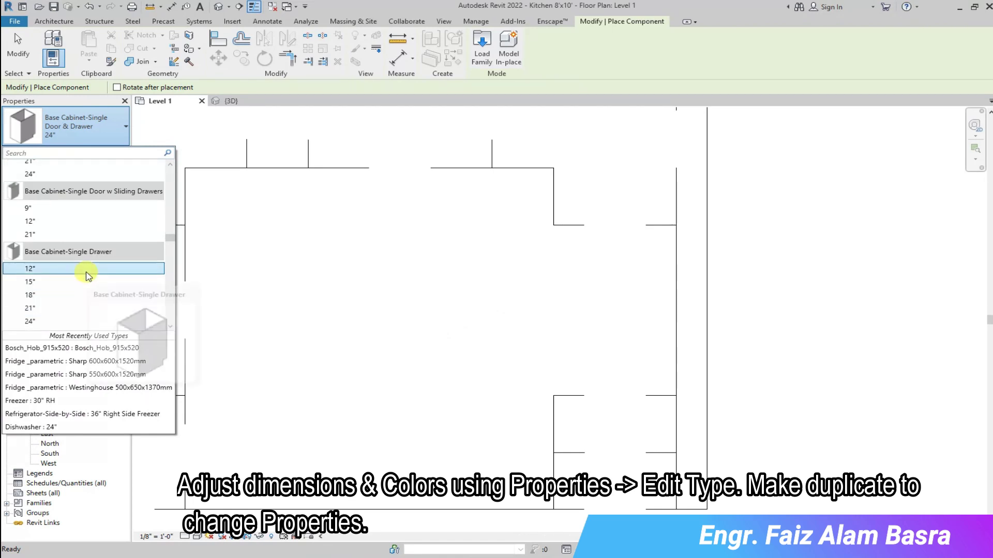
{"action": "scroll", "coordinate": [100, 256], "scroll_direction": "up", "scroll_amount": 3}
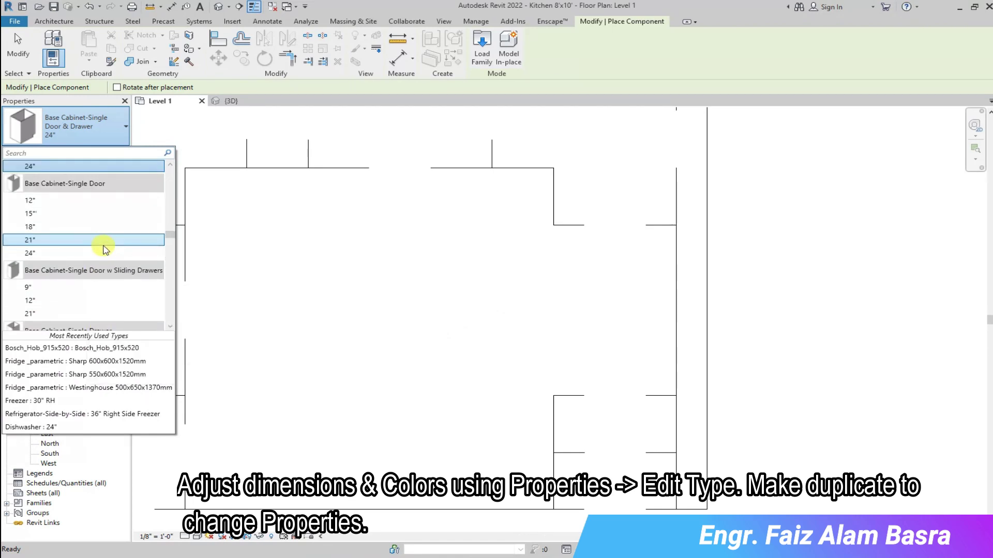
{"action": "scroll", "coordinate": [75, 238], "scroll_direction": "up", "scroll_amount": 1}
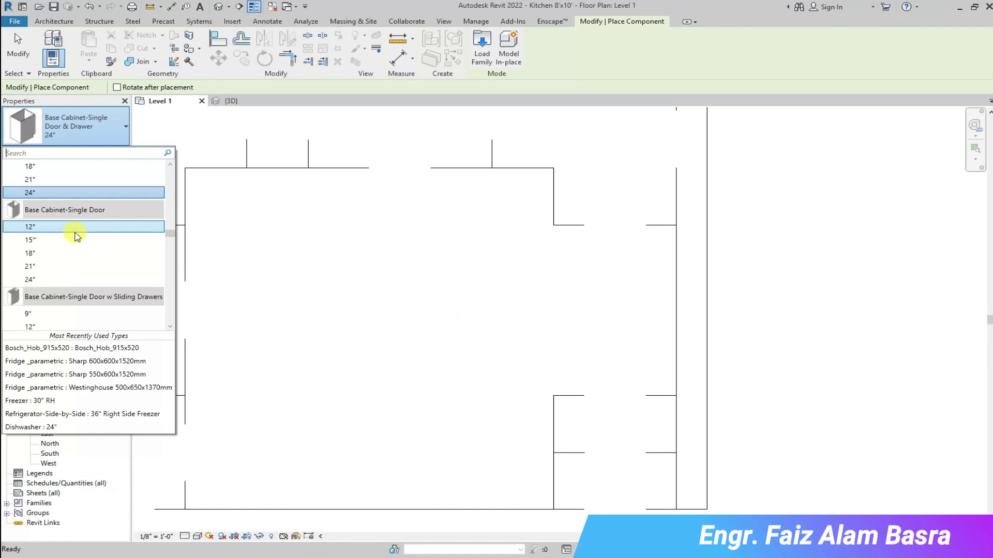
{"action": "scroll", "coordinate": [78, 241], "scroll_direction": "up", "scroll_amount": 2}
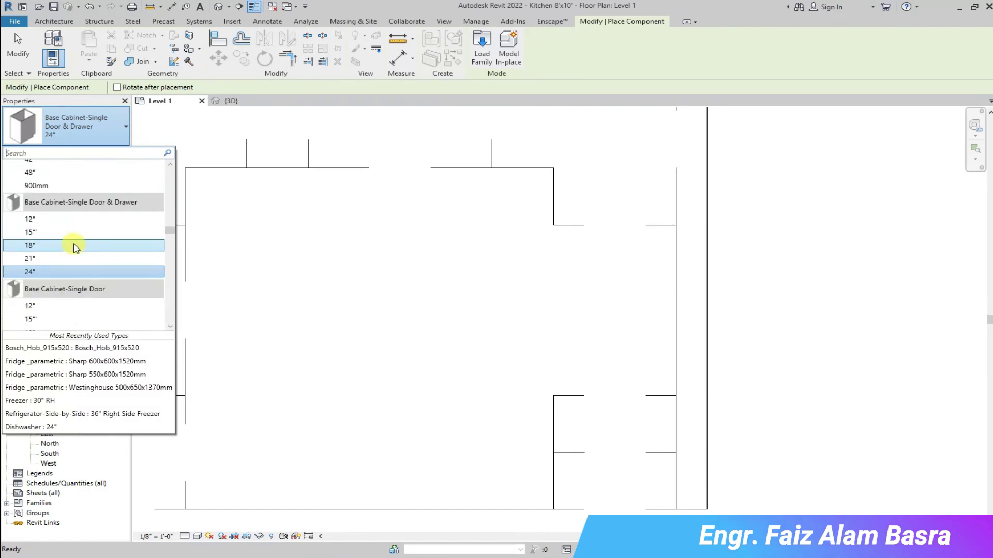
{"action": "scroll", "coordinate": [77, 251], "scroll_direction": "up", "scroll_amount": 2}
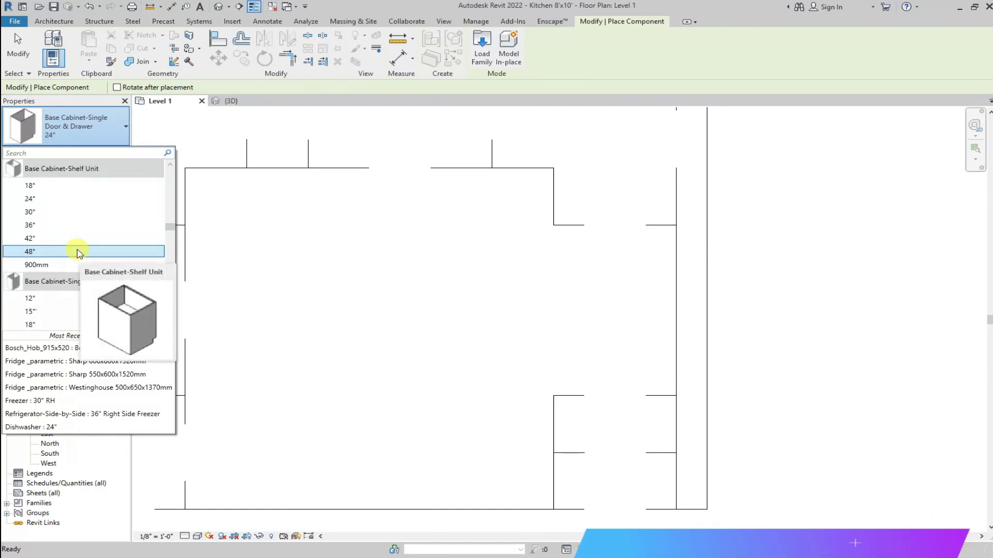
{"action": "scroll", "coordinate": [73, 251], "scroll_direction": "up", "scroll_amount": 1}
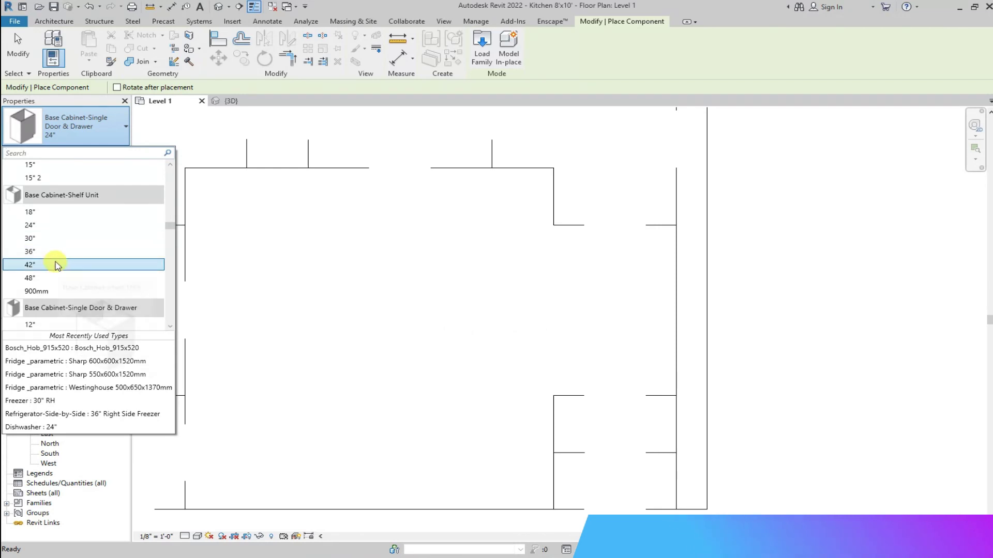
{"action": "left_click", "coordinate": [63, 252]}
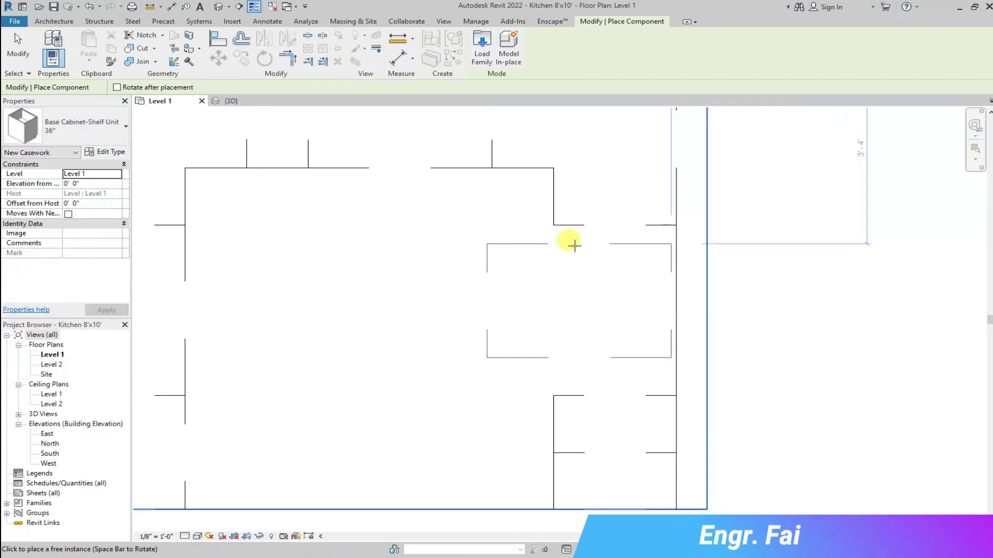
Step: Place the shelf unit in the right-side gap, preview it in 3D, and finish placement
{"action": "left_click", "coordinate": [551, 313]}
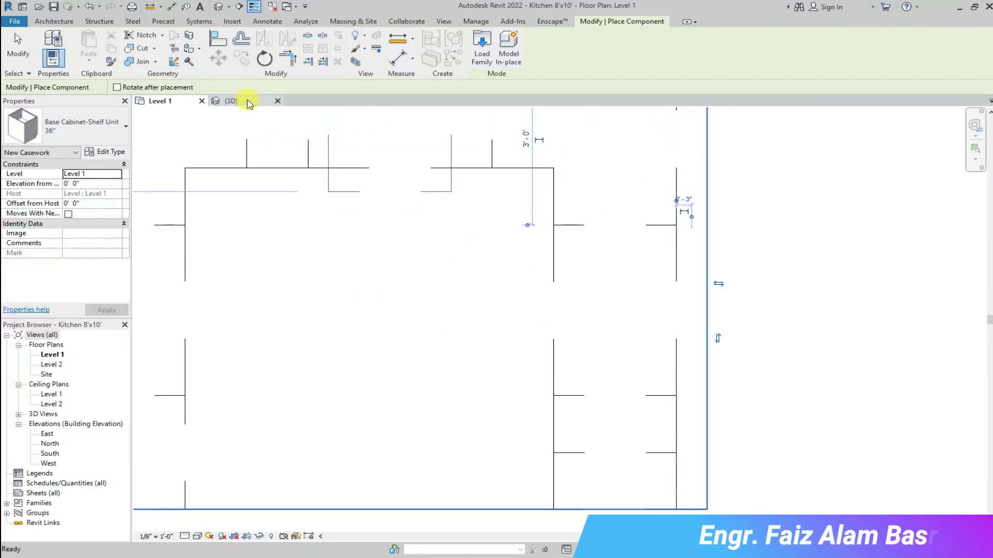
{"action": "left_click", "coordinate": [243, 101]}
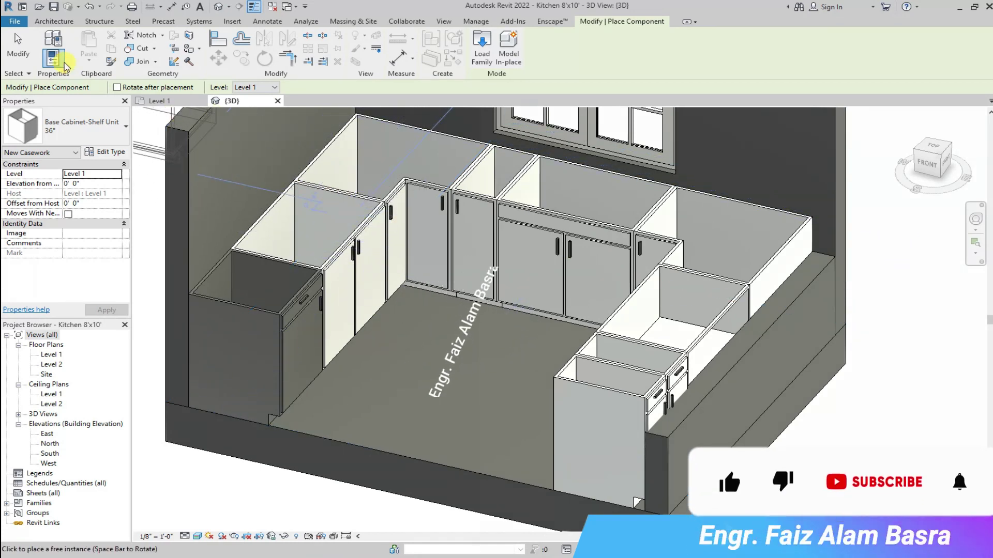
{"action": "key", "text": "Escape"}
{"action": "left_click", "coordinate": [166, 101]}
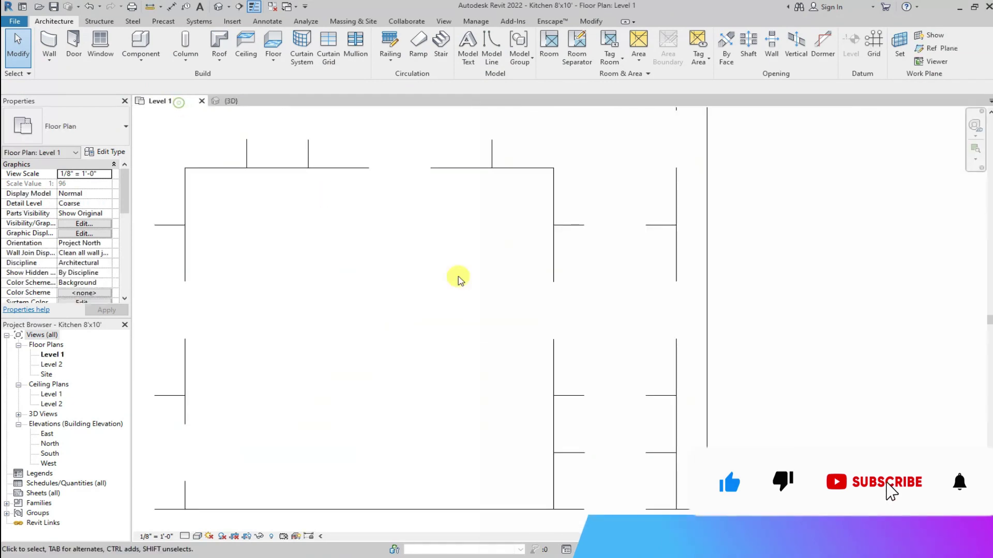
Step: Delete the base cabinet on the right side
{"action": "scroll", "coordinate": [621, 405], "scroll_direction": "down", "scroll_amount": 2}
{"action": "left_click", "coordinate": [581, 315]}
{"action": "key", "text": "Delete"}
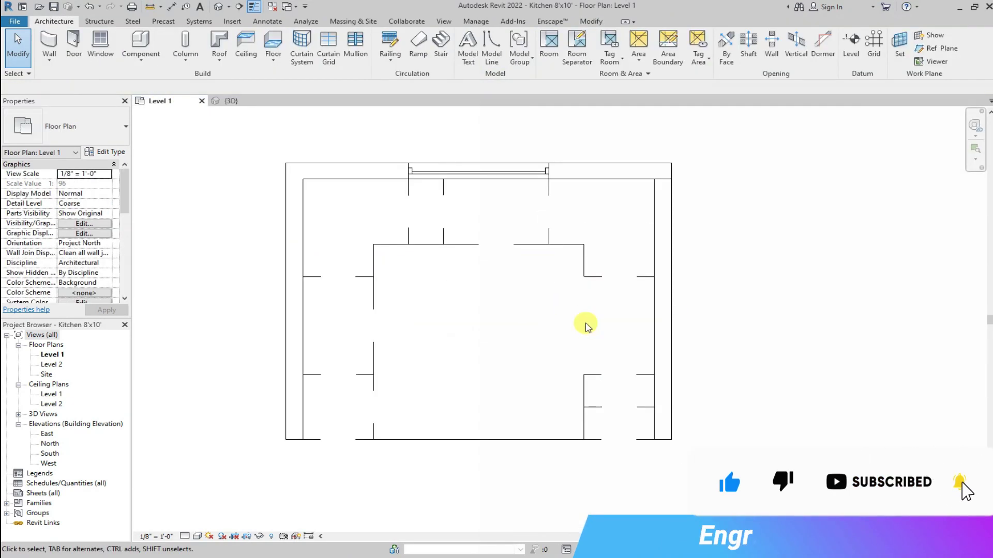
Step: Rotate the 12" drawer cabinet in the bottom-right corner by 180°
{"action": "scroll", "coordinate": [615, 391], "scroll_direction": "up", "scroll_amount": 1}
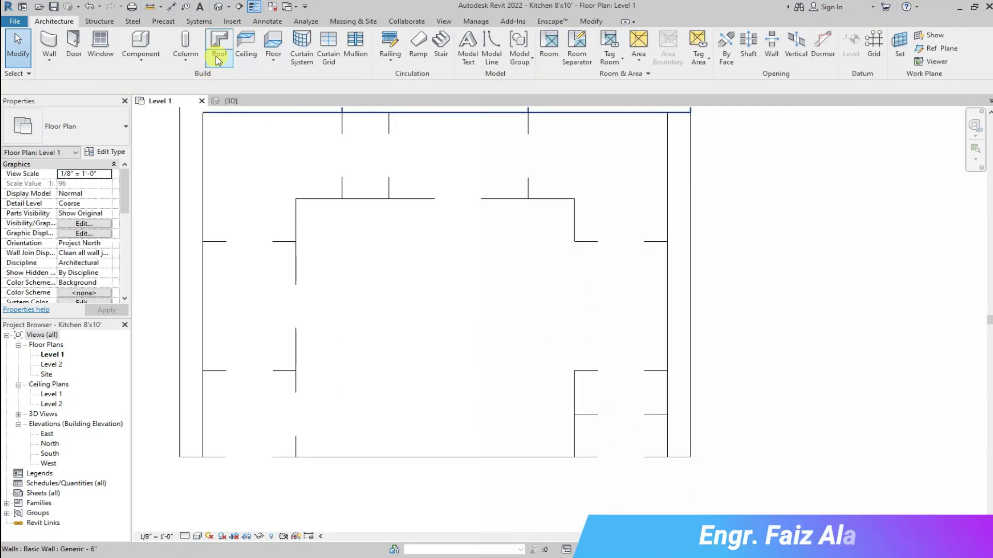
{"action": "left_click_drag", "start_coordinate": [540, 355], "coordinate": [538, 354]}
{"action": "left_click", "coordinate": [264, 58]}
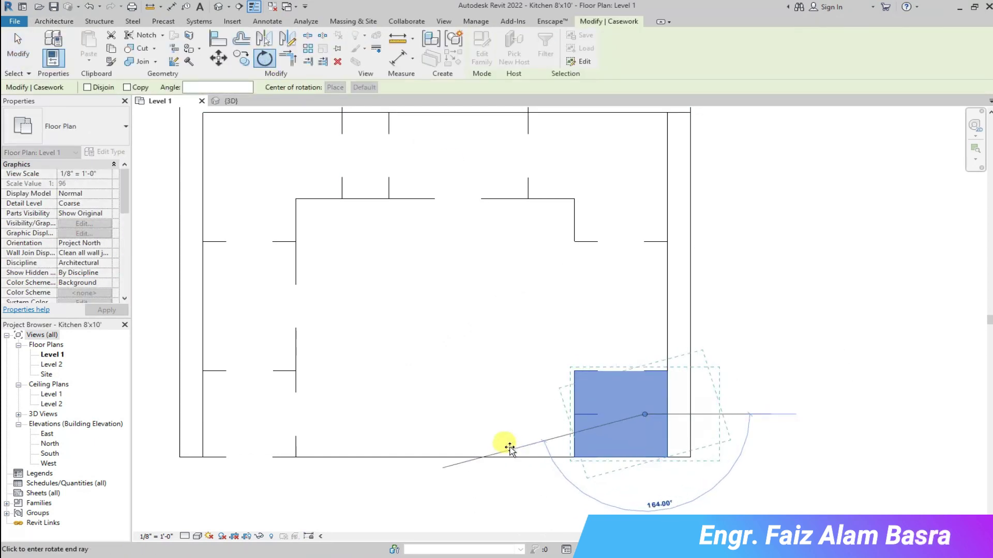
{"action": "left_click", "coordinate": [497, 417]}
Step: Move the rotated cabinet (MV) up beside the right-wall cabinets
{"action": "key", "text": "m"}
{"action": "key", "text": "v"}
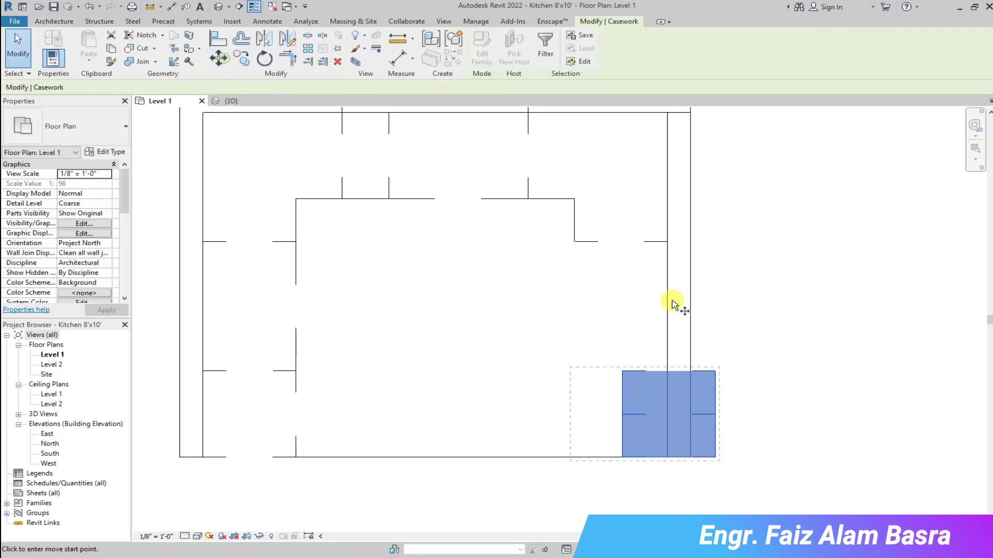
{"action": "left_click", "coordinate": [690, 370]}
{"action": "left_click", "coordinate": [667, 241]}
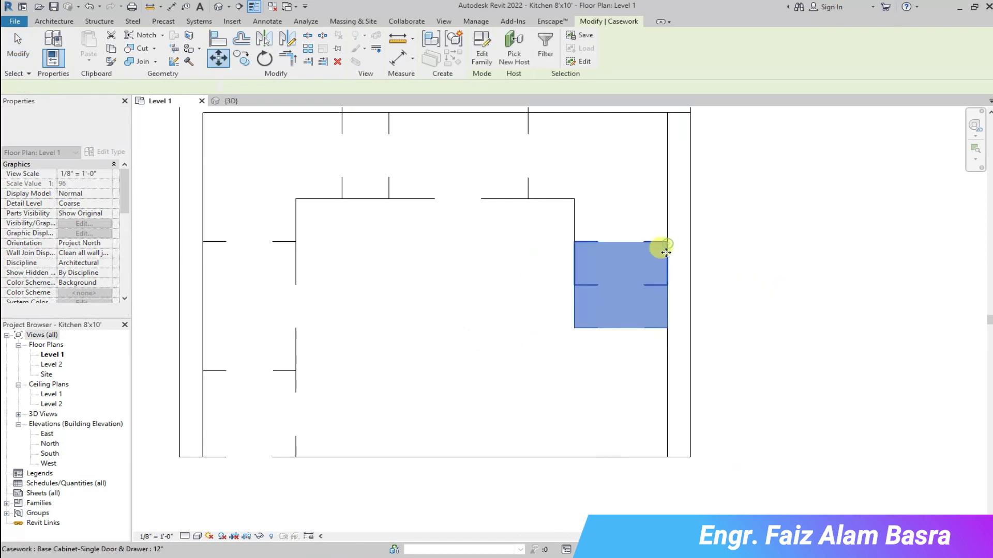
{"action": "left_click", "coordinate": [470, 247]}
Step: Show the kitchen in the 3D view, orbited to face the right side
{"action": "left_click", "coordinate": [259, 104]}
{"action": "mouse_move", "coordinate": [598, 355]}
{"action": "middle_mouse_down", "text": "shift"}
{"action": "mouse_move", "coordinate": [472, 200]}
{"action": "mouse_move", "coordinate": [914, 163]}
{"action": "middle_mouse_up", "text": "shift"}
{"action": "left_click", "coordinate": [925, 168]}
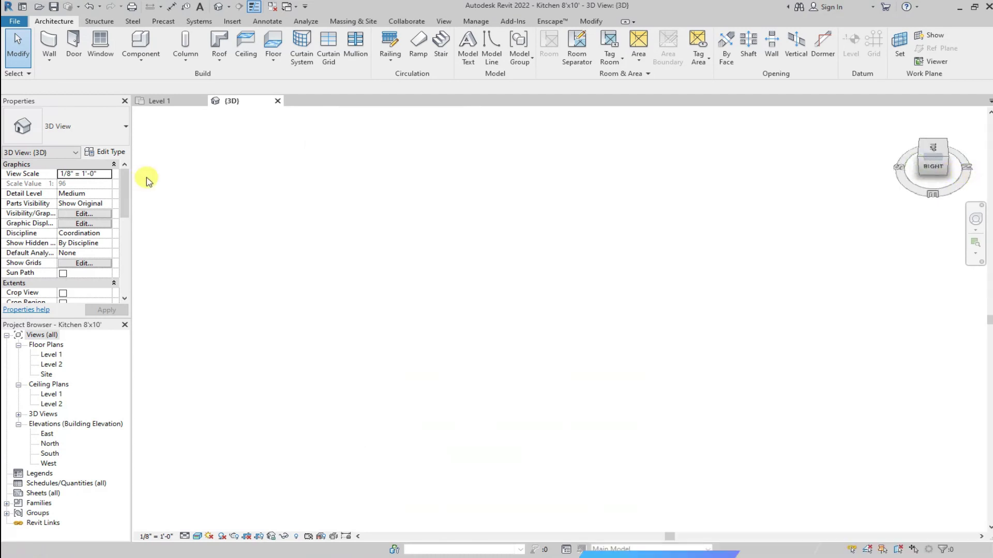
Step: Orbit and zoom the 3D kitchen to a tilted top-front angle
{"action": "middle_click_drag", "start_coordinate": [333, 218], "coordinate": [481, 312]}
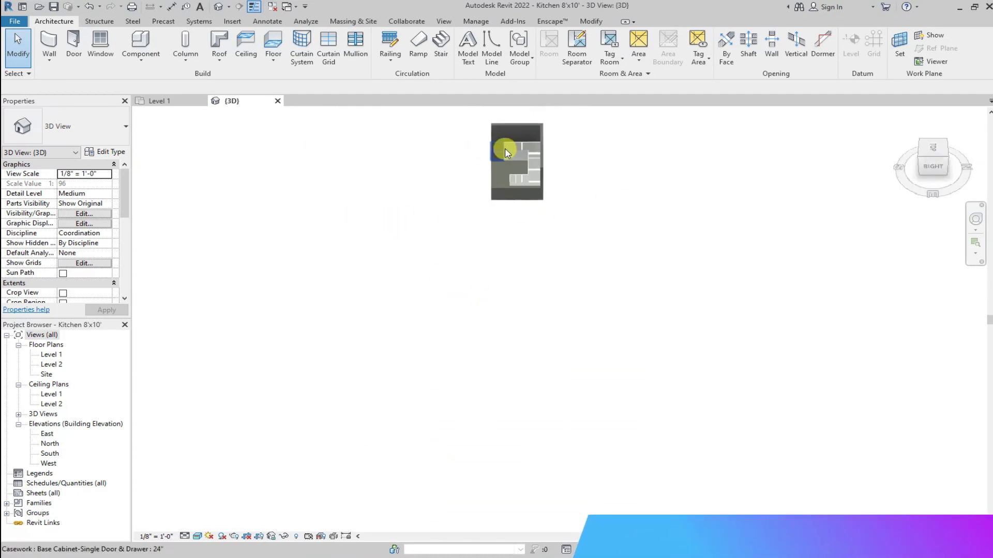
{"action": "scroll", "coordinate": [504, 150], "scroll_direction": "up", "scroll_amount": 5}
{"action": "mouse_move", "coordinate": [941, 166]}
{"action": "left_mouse_down"}
{"action": "mouse_move", "coordinate": [949, 176]}
{"action": "mouse_move", "coordinate": [906, 202]}
{"action": "left_mouse_up"}
{"action": "left_click", "coordinate": [917, 163]}
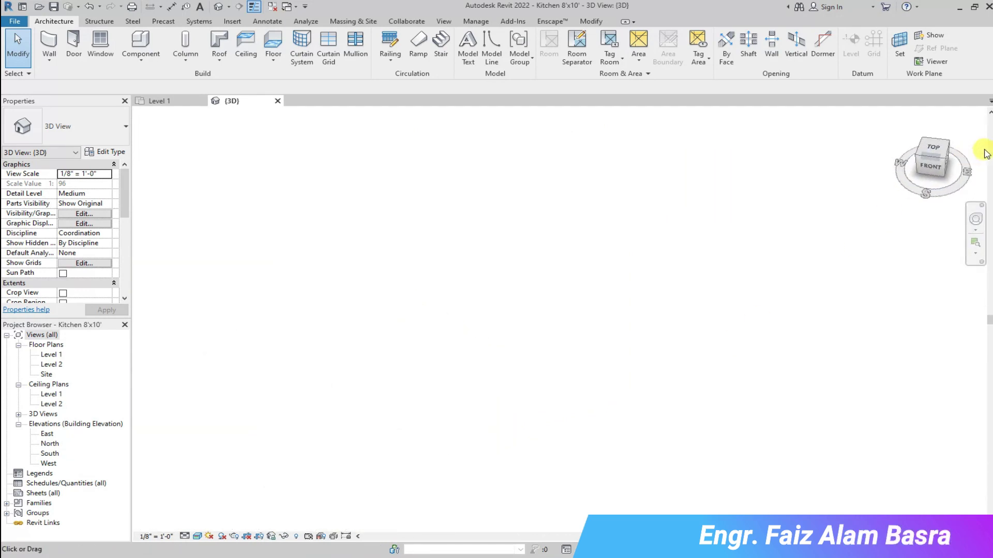
{"action": "scroll", "coordinate": [724, 351], "scroll_direction": "up", "scroll_amount": 4}
{"action": "scroll", "coordinate": [792, 246], "scroll_direction": "up", "scroll_amount": 2}
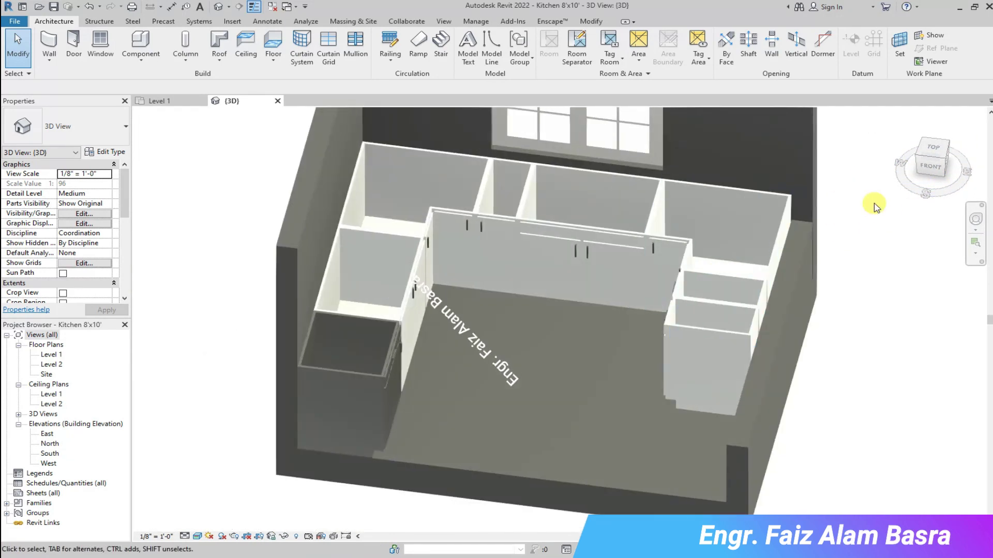
Step: Check the cabinets from the front and left sides, then return to Level 1
{"action": "left_click", "coordinate": [929, 166]}
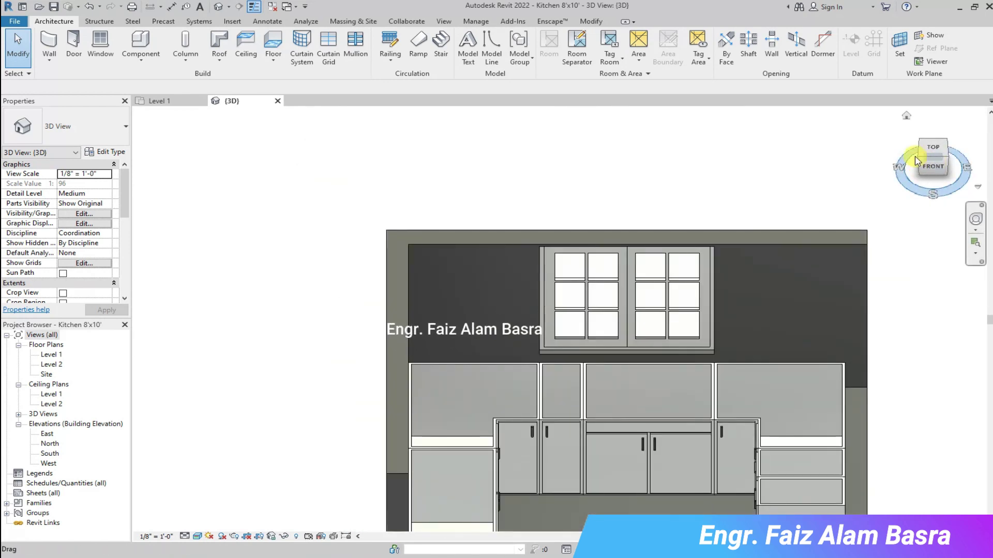
{"action": "left_click", "coordinate": [968, 155]}
{"action": "left_click", "coordinate": [929, 166]}
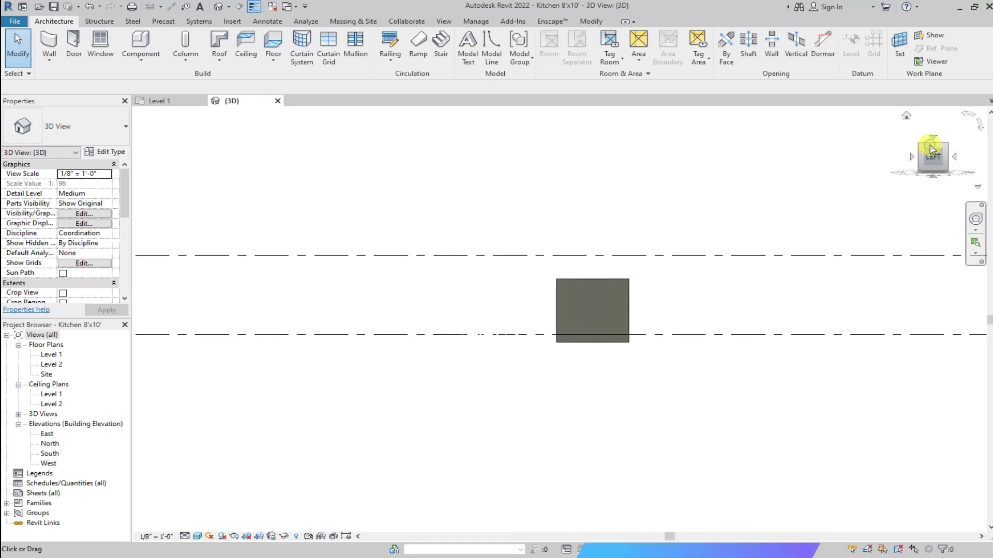
{"action": "left_click_drag", "start_coordinate": [933, 156], "coordinate": [886, 215]}
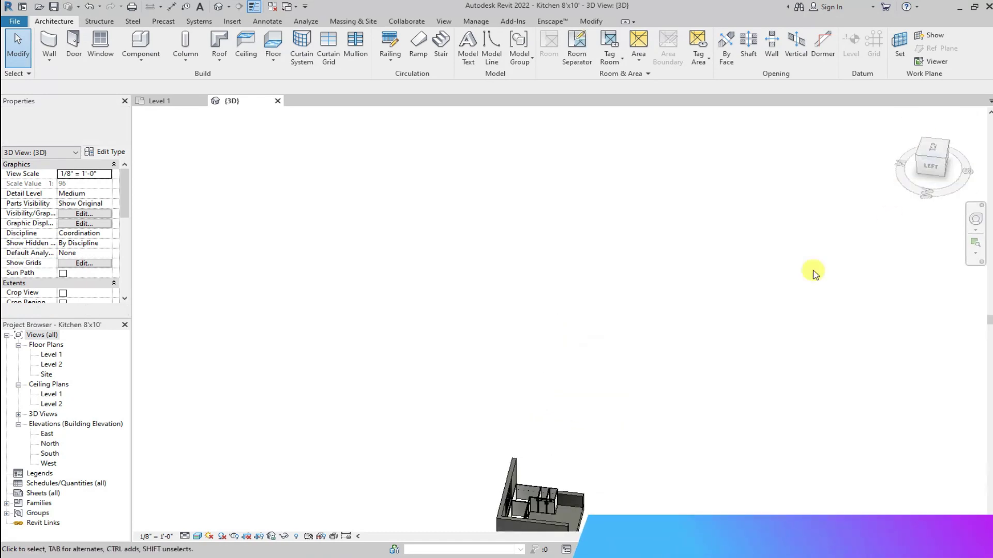
{"action": "scroll", "coordinate": [548, 474], "scroll_direction": "up", "scroll_amount": 5}
{"action": "scroll", "coordinate": [725, 381], "scroll_direction": "up", "scroll_amount": 5}
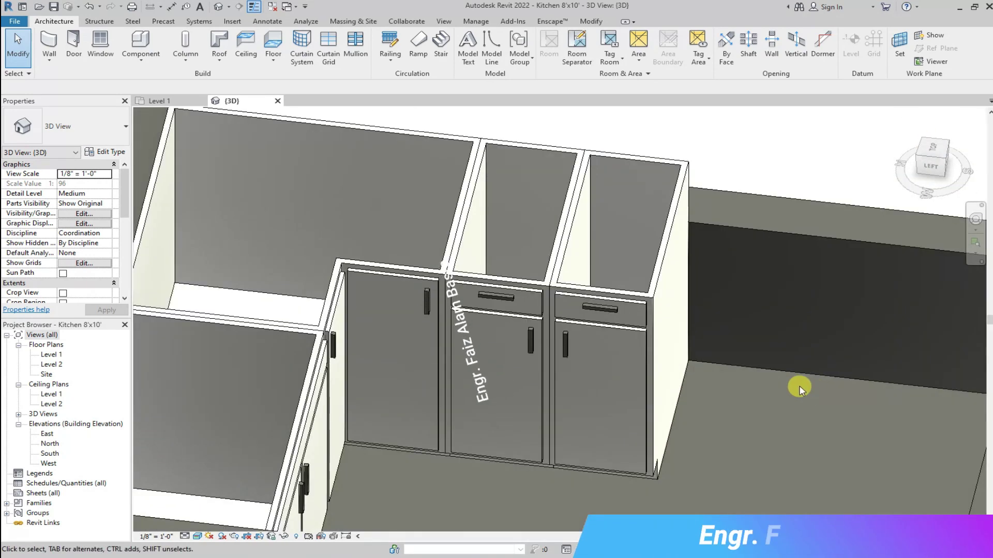
{"action": "scroll", "coordinate": [799, 388], "scroll_direction": "down", "scroll_amount": 5}
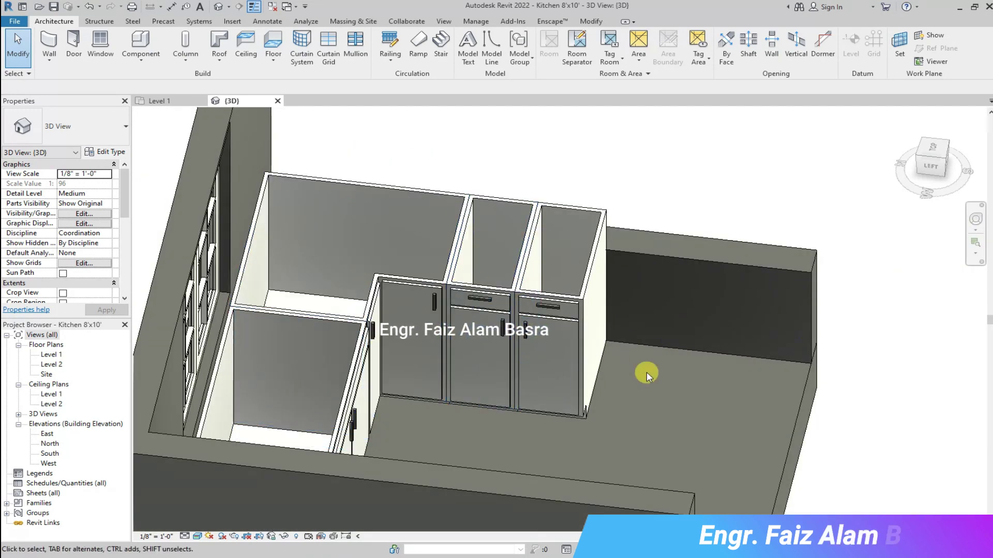
{"action": "scroll", "coordinate": [647, 304], "scroll_direction": "up", "scroll_amount": 3}
{"action": "left_click", "coordinate": [186, 101]}
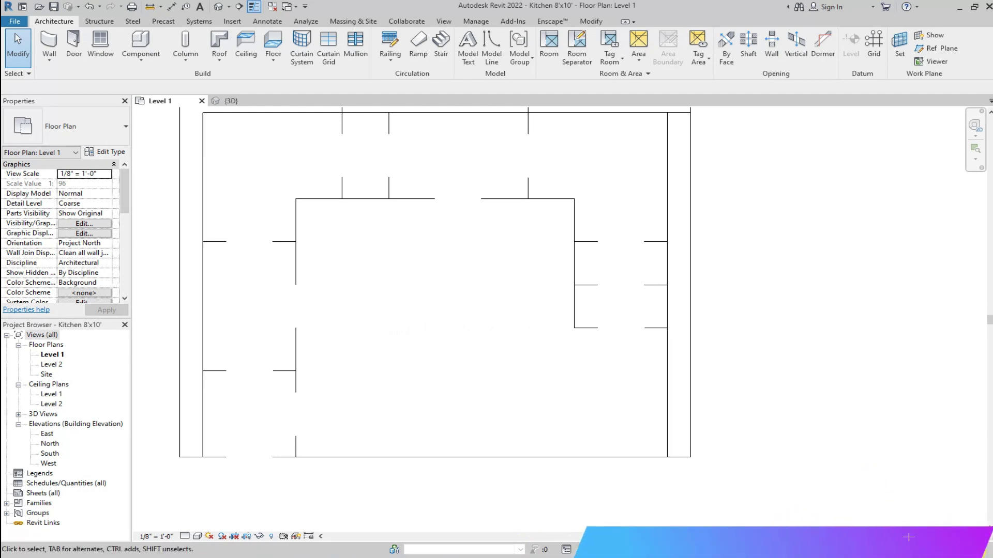
Step: Save the project
{"action": "middle_click_drag", "start_coordinate": [714, 287], "coordinate": [704, 284]}
{"action": "scroll", "coordinate": [591, 348], "scroll_direction": "down", "scroll_amount": 1}
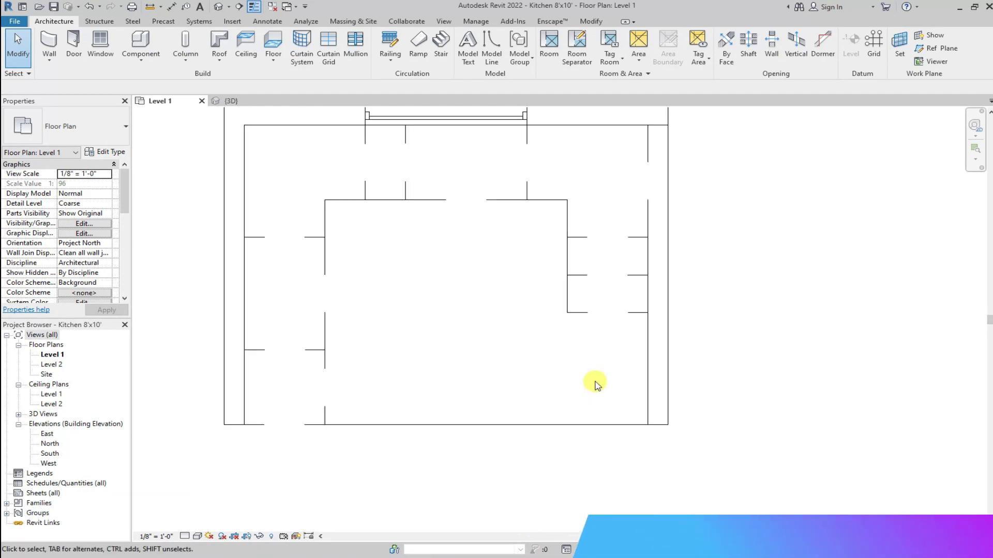
{"action": "left_click", "coordinate": [591, 21]}
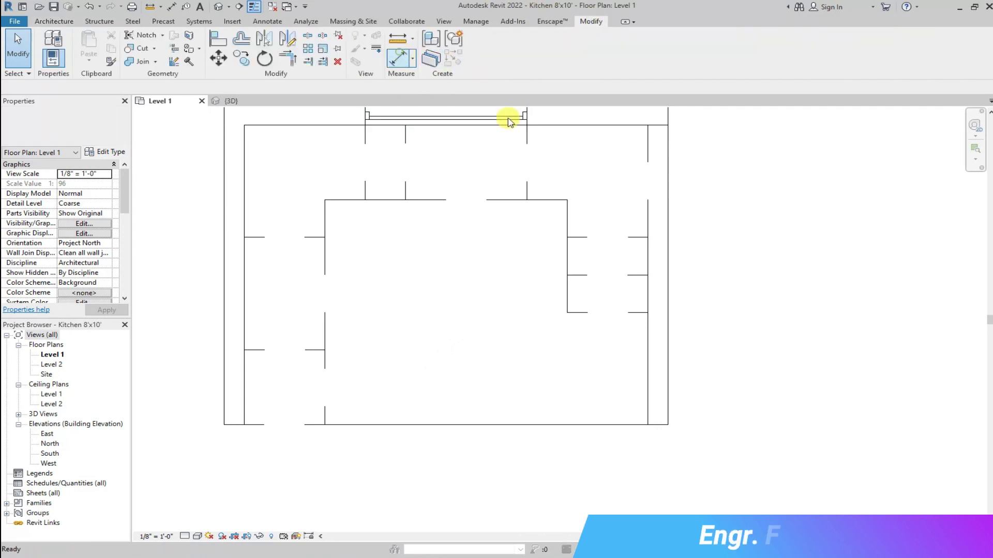
{"action": "left_click", "coordinate": [497, 253]}
Step: Add a 3'-0" aligned dimension (DI) below the right-wall cabinets
{"action": "key", "text": "d"}
{"action": "key", "text": "i"}
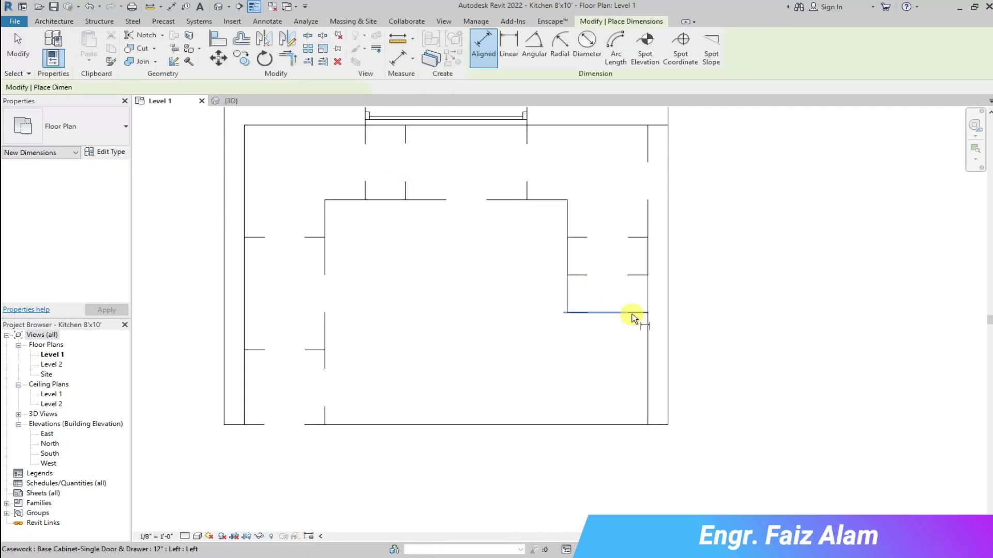
{"action": "left_click", "coordinate": [632, 313]}
{"action": "left_click", "coordinate": [610, 425]}
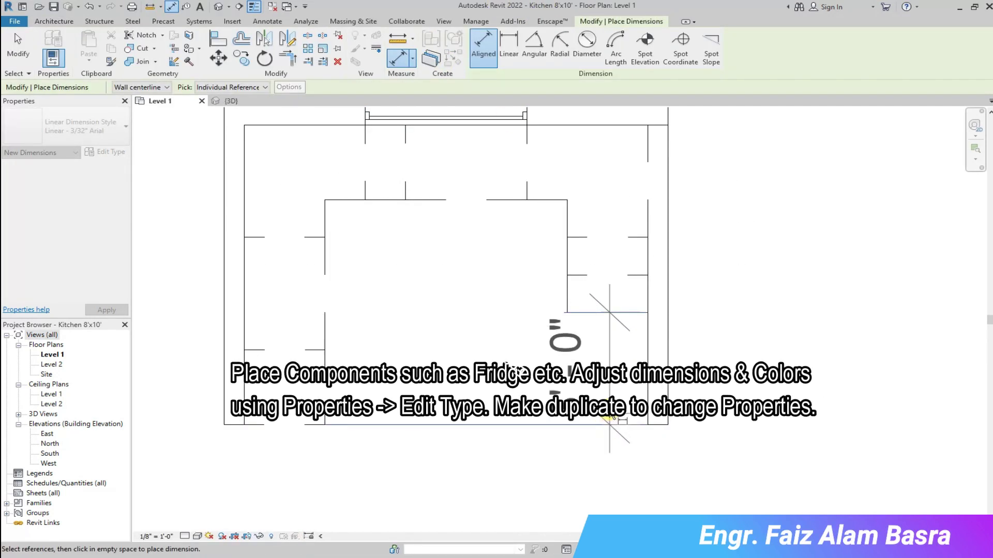
{"action": "left_click", "coordinate": [608, 393]}
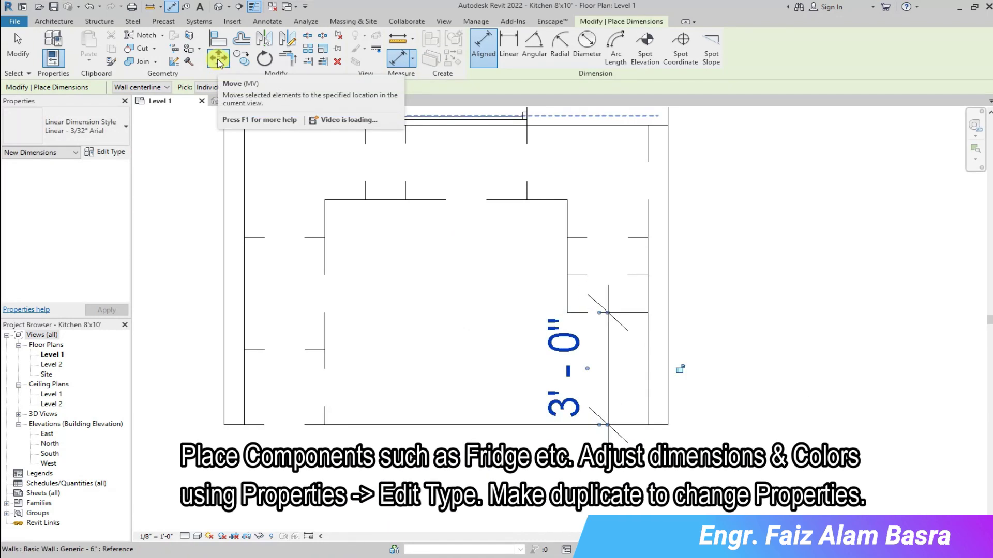
{"action": "key", "text": "Escape"}
{"action": "key", "text": "Escape"}
Step: Delete the 3'-0" dimension
{"action": "left_click", "coordinate": [564, 310]}
{"action": "key", "text": "Delete"}
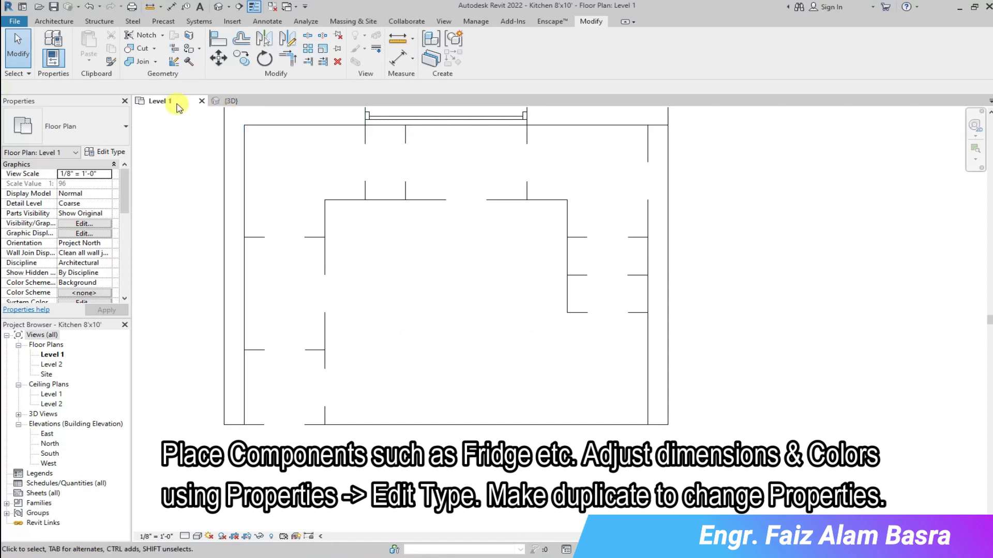
{"action": "left_click", "coordinate": [49, 27]}
Step: Place a rotated Refrigerator-Side-by-Side 36" against the right wall
{"action": "left_click", "coordinate": [136, 58]}
{"action": "left_click", "coordinate": [160, 71]}
{"action": "left_click", "coordinate": [126, 126]}
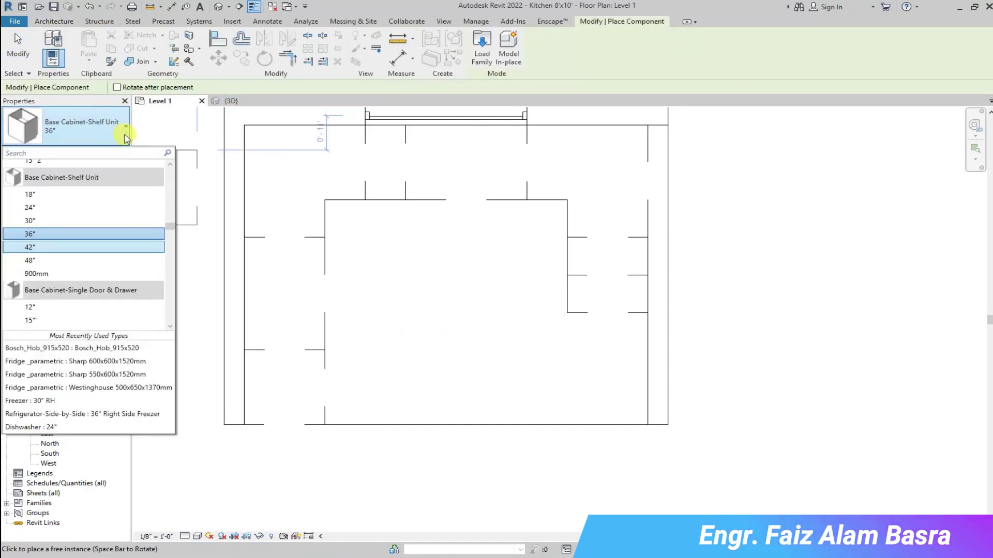
{"action": "mouse_move", "coordinate": [165, 223]}
{"action": "left_mouse_down"}
{"action": "mouse_move", "coordinate": [168, 315]}
{"action": "mouse_move", "coordinate": [166, 277]}
{"action": "left_mouse_up"}
{"action": "left_click", "coordinate": [158, 288]}
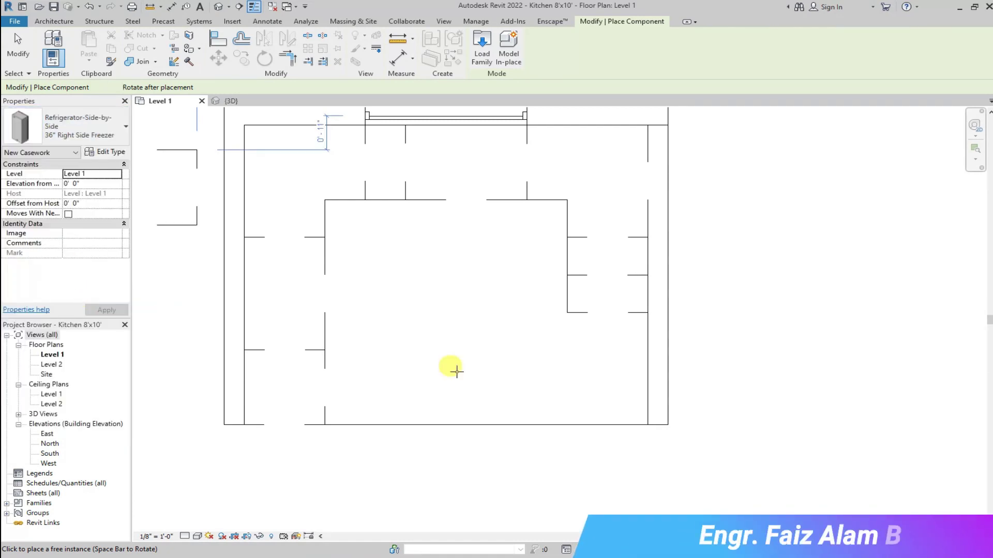
{"action": "key", "text": "space"}
{"action": "key", "text": "space"}
{"action": "key", "text": "space"}
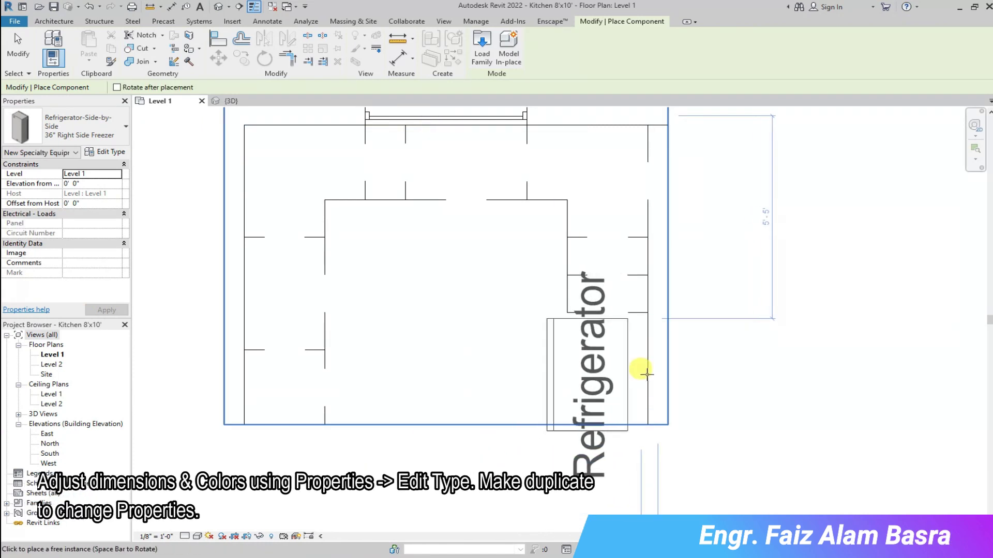
{"action": "left_click", "coordinate": [651, 364]}
Step: In 3D, change the refrigerator's type to Fridge _-_Parametric
{"action": "left_click", "coordinate": [230, 100]}
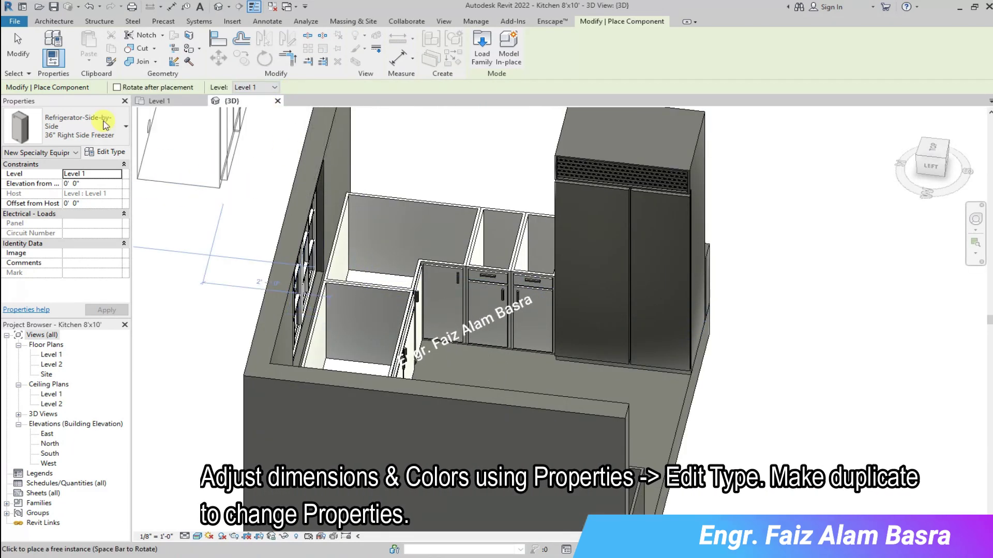
{"action": "left_click", "coordinate": [17, 45]}
{"action": "left_click", "coordinate": [642, 165]}
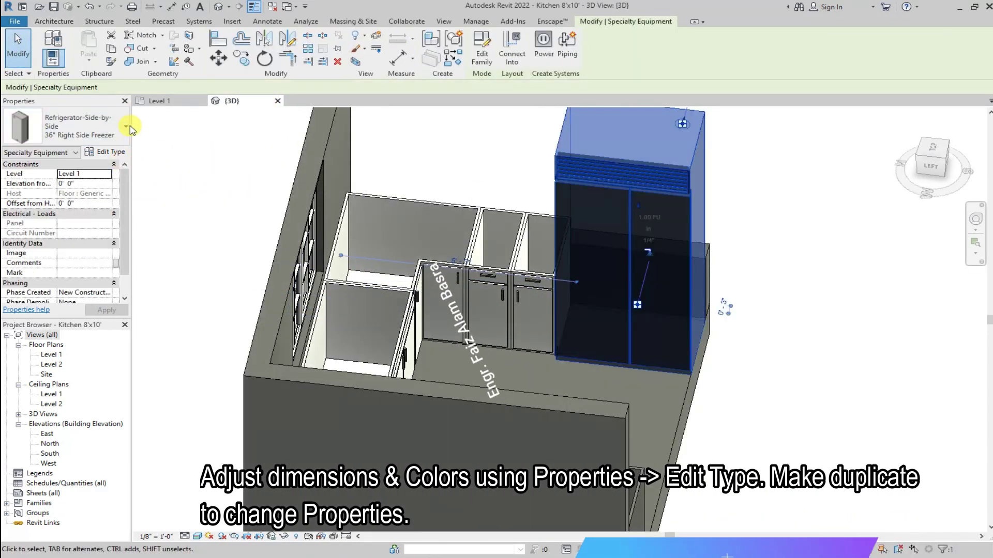
{"action": "left_click", "coordinate": [126, 126]}
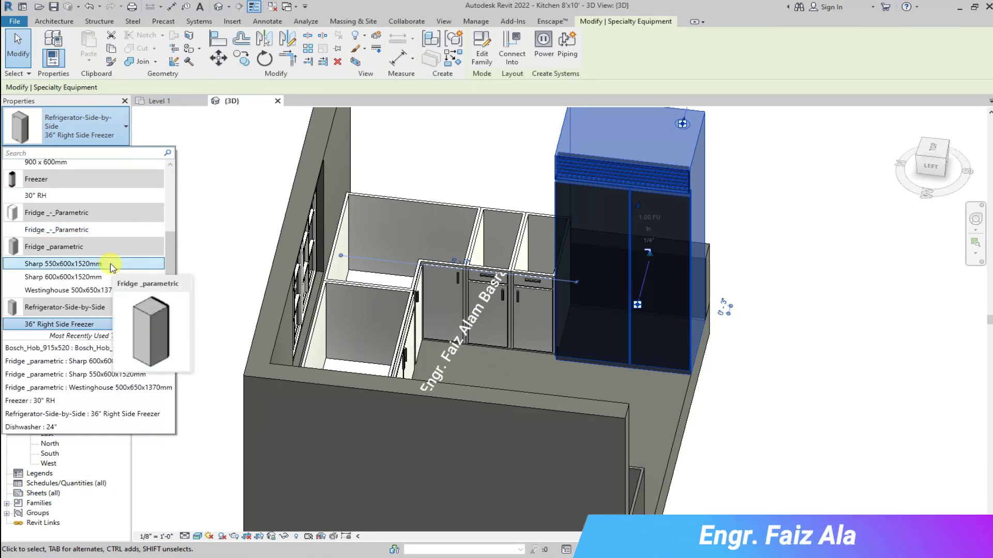
{"action": "scroll", "coordinate": [106, 266], "scroll_direction": "up", "scroll_amount": 1}
{"action": "scroll", "coordinate": [103, 268], "scroll_direction": "up", "scroll_amount": 2}
{"action": "scroll", "coordinate": [103, 271], "scroll_direction": "down", "scroll_amount": 2}
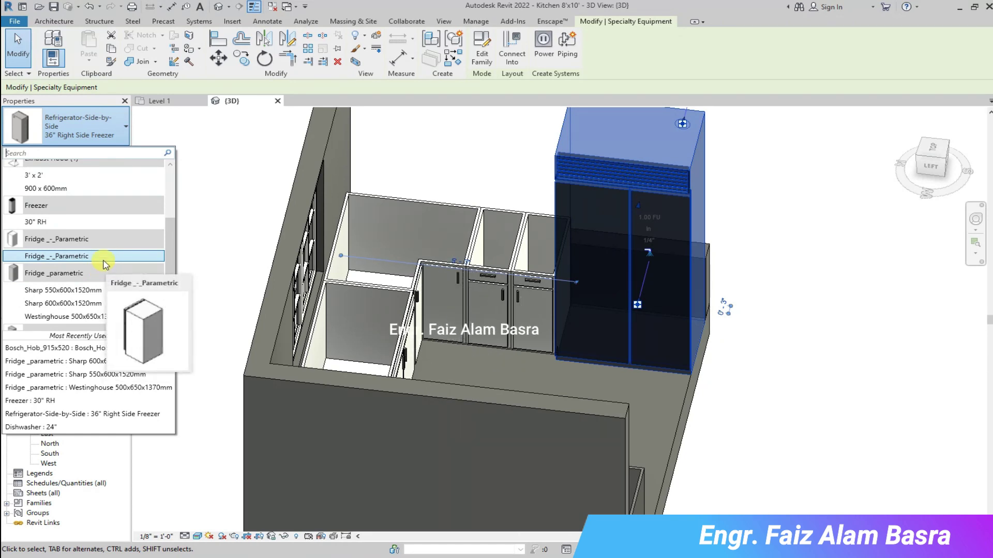
{"action": "left_click", "coordinate": [105, 257]}
{"action": "left_click", "coordinate": [820, 326]}
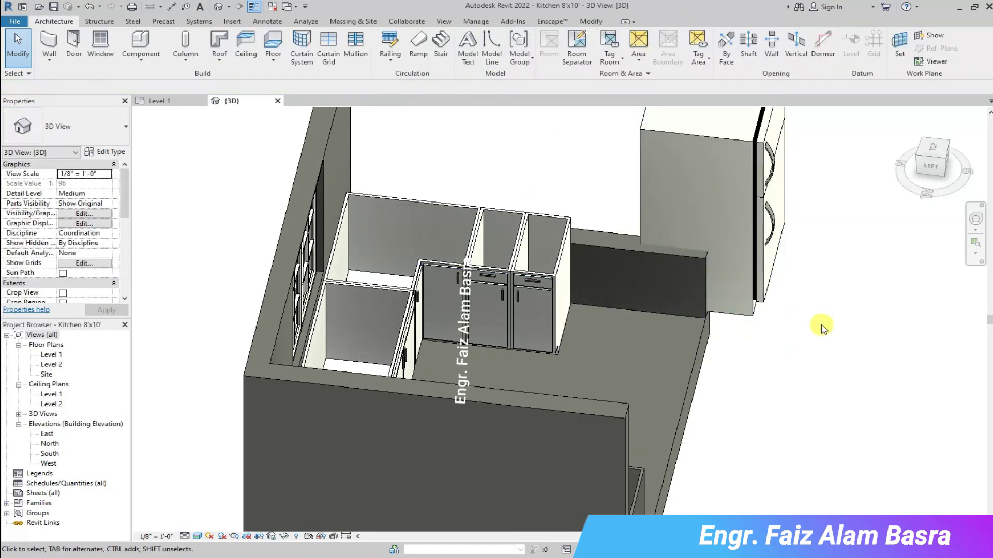
Step: Delete the parametric fridge and choose the Fridge _parametric Sharp 600x600x1520mm component
{"action": "left_click", "coordinate": [708, 136]}
{"action": "key", "text": "Delete"}
{"action": "left_click", "coordinate": [141, 59]}
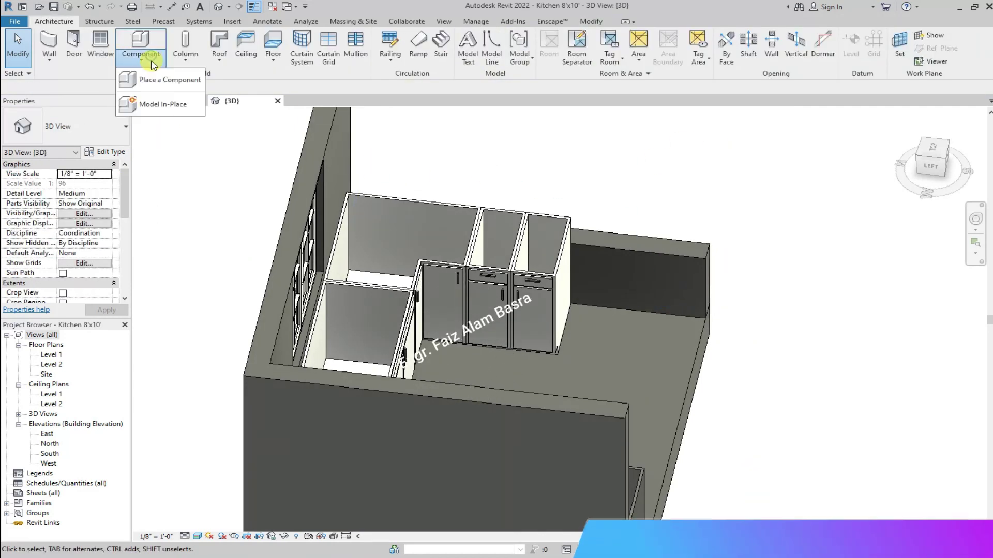
{"action": "left_click", "coordinate": [192, 68]}
{"action": "left_click", "coordinate": [125, 127]}
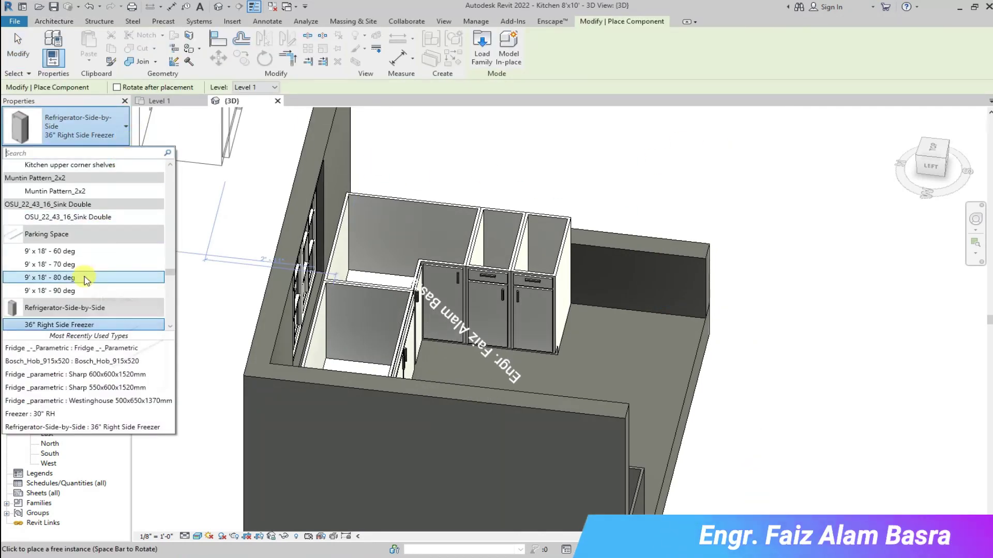
{"action": "scroll", "coordinate": [111, 277], "scroll_direction": "down", "scroll_amount": 3}
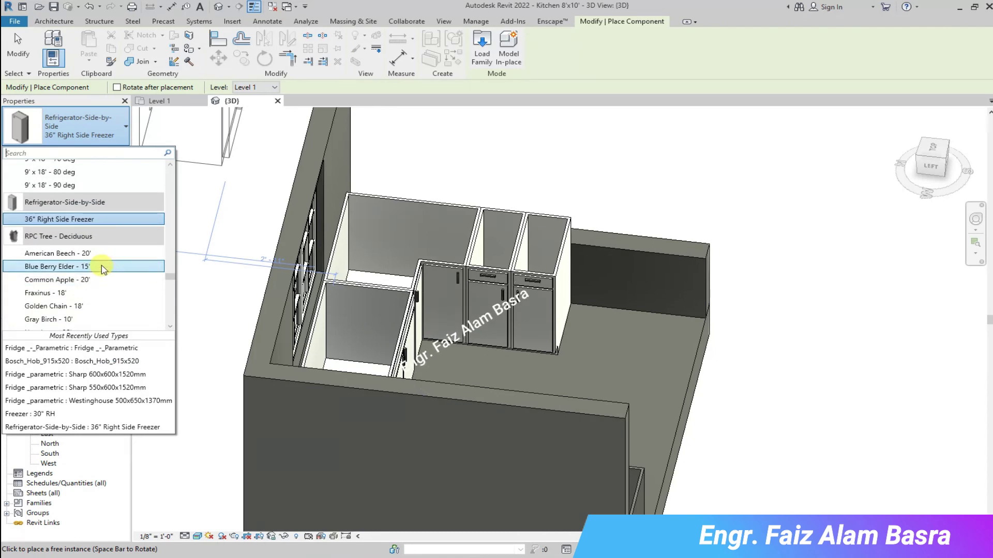
{"action": "scroll", "coordinate": [106, 269], "scroll_direction": "down", "scroll_amount": 2}
{"action": "scroll", "coordinate": [106, 246], "scroll_direction": "down", "scroll_amount": 2}
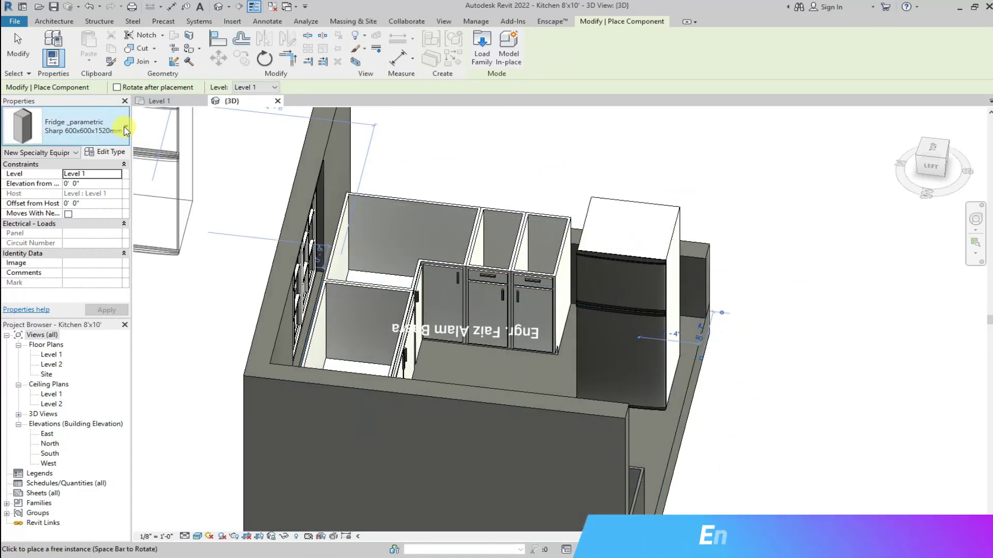
Step: Finish placing the Sharp fridge beside the cabinets and zoom to check it
{"action": "left_click", "coordinate": [20, 46]}
{"action": "scroll", "coordinate": [638, 280], "scroll_direction": "up", "scroll_amount": 3}
{"action": "scroll", "coordinate": [472, 365], "scroll_direction": "down", "scroll_amount": 1}
{"action": "scroll", "coordinate": [228, 215], "scroll_direction": "up", "scroll_amount": 2}
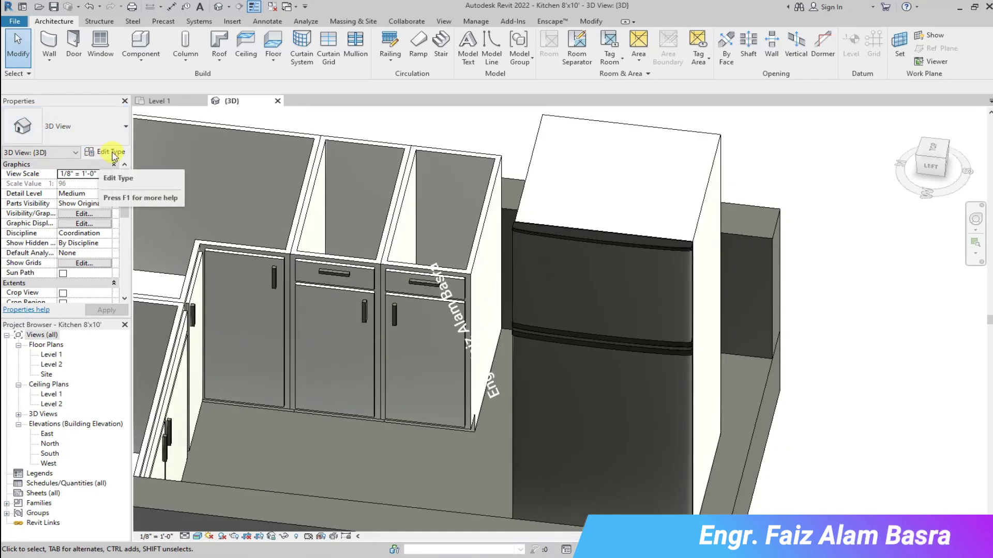
Step: Change the fridge's type to Westinghouse 500x650x1370mm
{"action": "left_click", "coordinate": [561, 202]}
{"action": "left_click", "coordinate": [106, 151]}
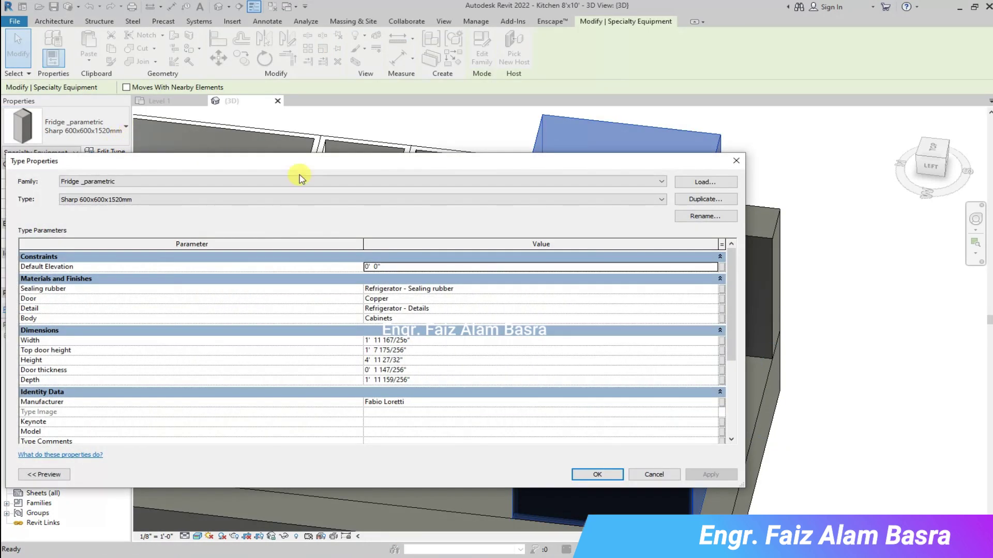
{"action": "left_click", "coordinate": [736, 162]}
{"action": "left_click", "coordinate": [122, 142]}
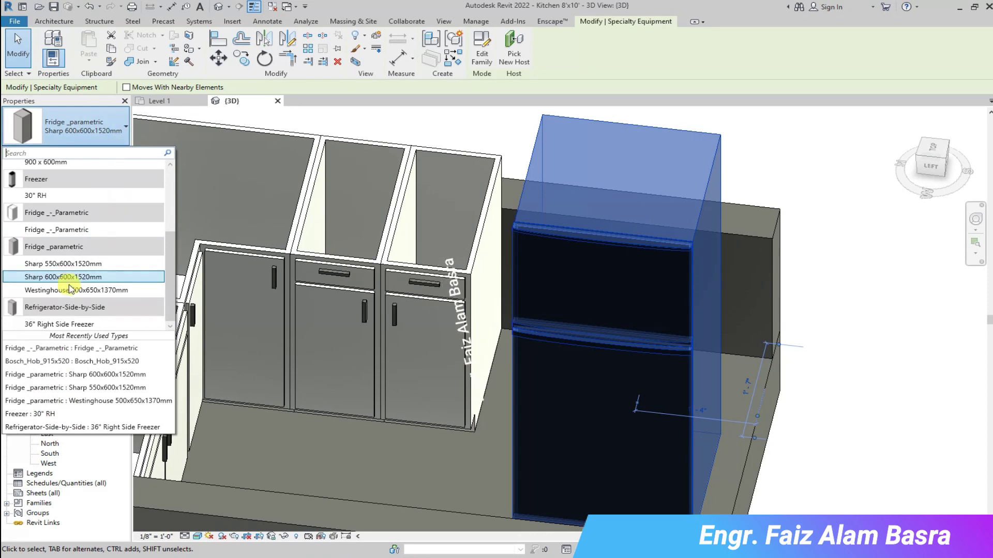
{"action": "left_click", "coordinate": [70, 290]}
{"action": "left_click", "coordinate": [851, 236]}
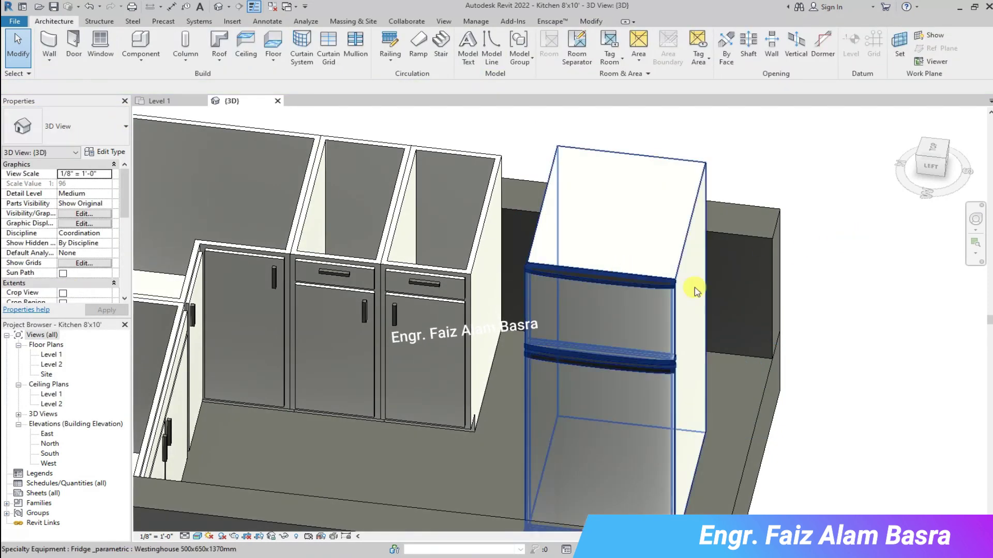
Step: On Level 1, move the fridge into the lower-right wall corner and check it in 3D
{"action": "left_click", "coordinate": [172, 101]}
{"action": "scroll", "coordinate": [600, 377], "scroll_direction": "up", "scroll_amount": 3}
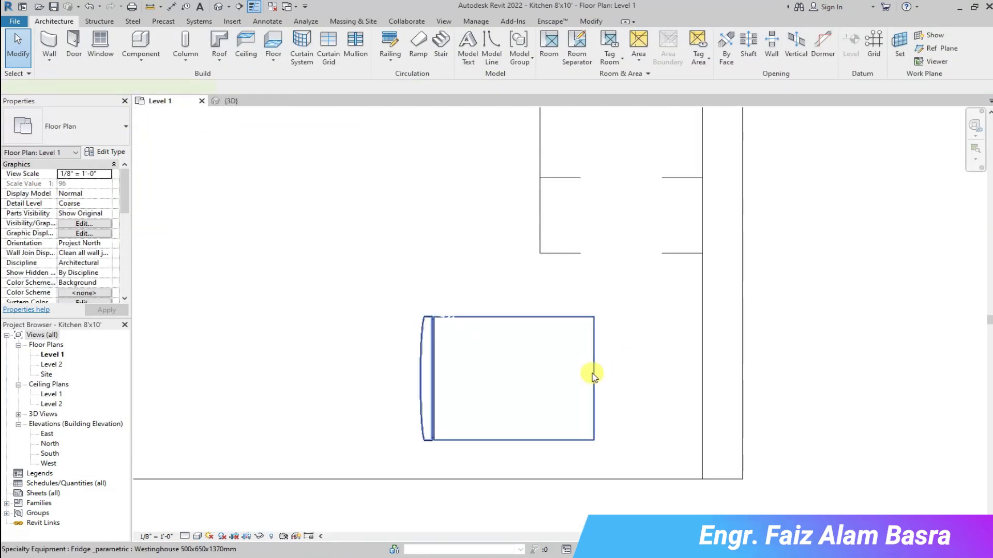
{"action": "left_click", "coordinate": [592, 376]}
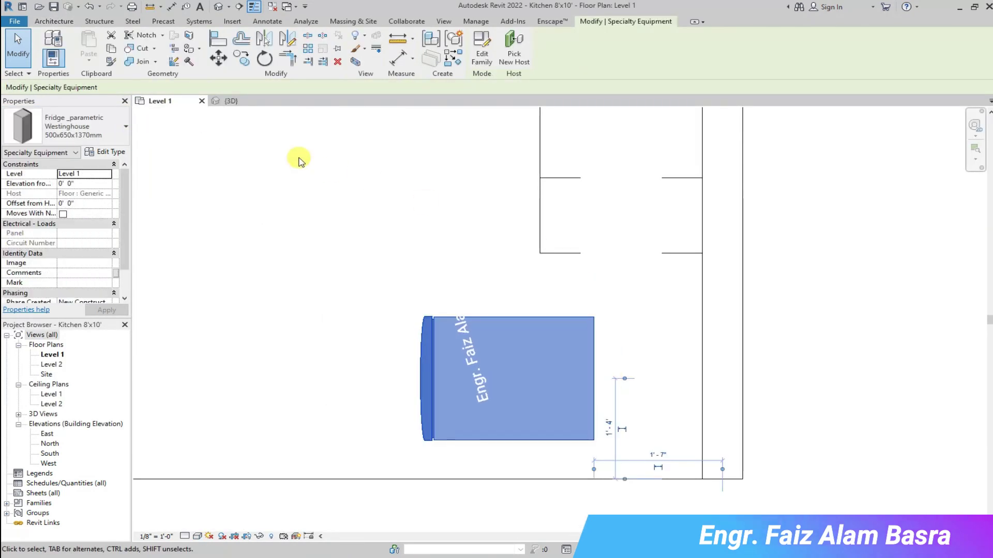
{"action": "left_click", "coordinate": [217, 57]}
{"action": "left_click", "coordinate": [594, 441]}
{"action": "left_click", "coordinate": [702, 480]}
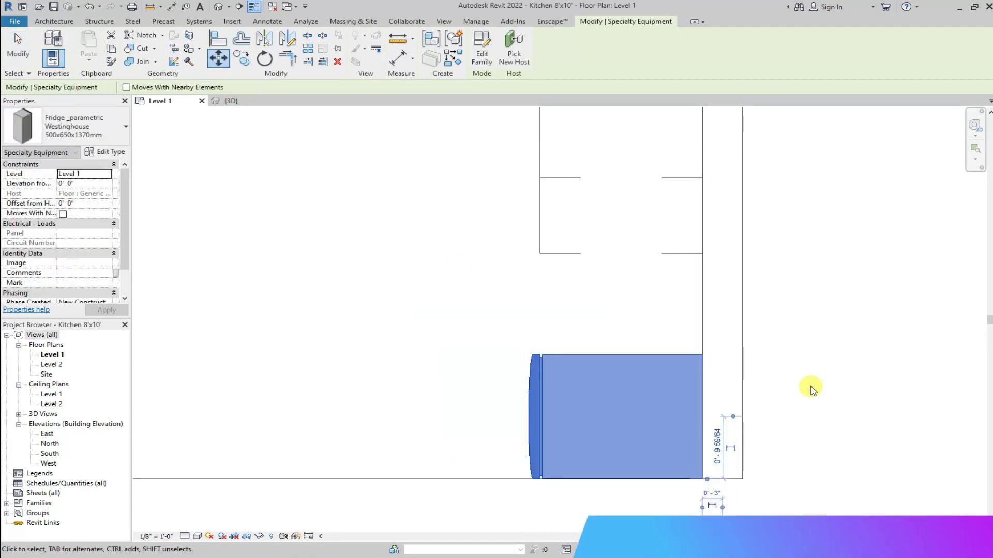
{"action": "key", "text": "Escape"}
{"action": "left_click", "coordinate": [227, 101]}
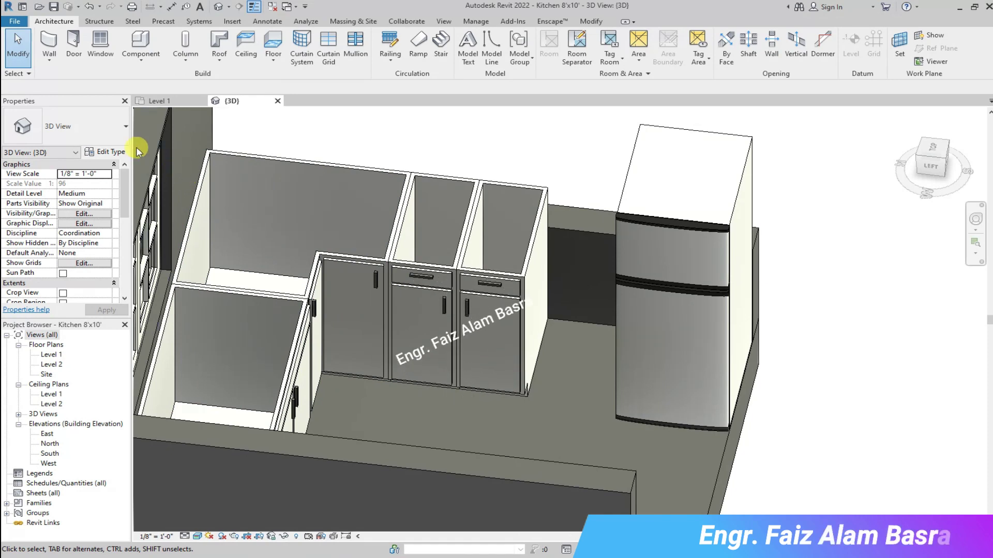
{"action": "left_click", "coordinate": [170, 101]}
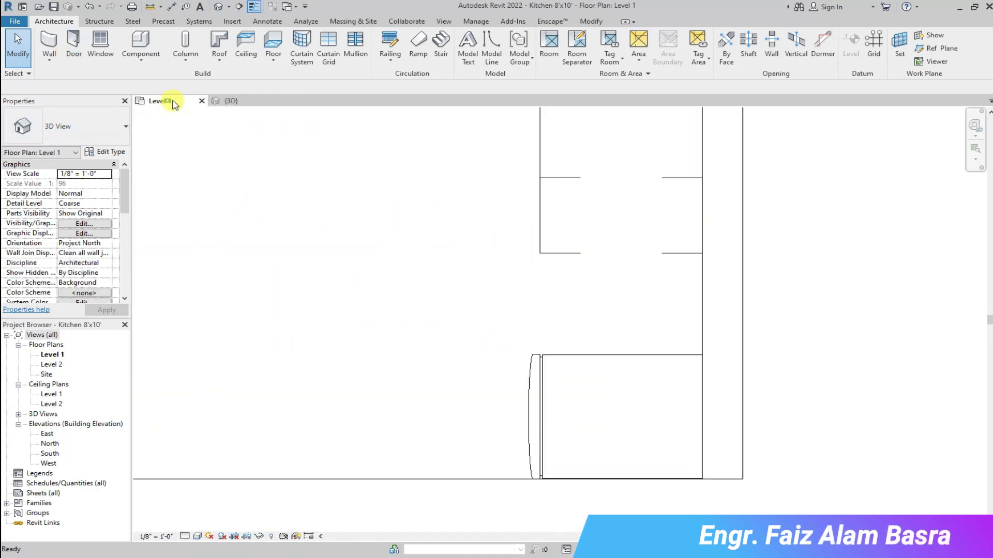
Step: Measure the 1'-4 1/4" gap between the fridge and the 12" drawer cabinet
{"action": "scroll", "coordinate": [619, 299], "scroll_direction": "up", "scroll_amount": 1}
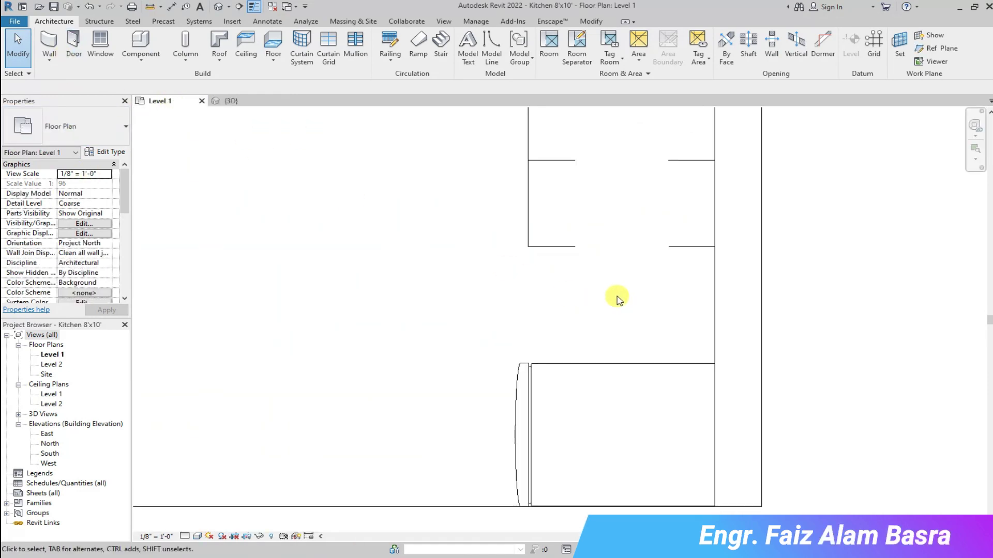
{"action": "left_click", "coordinate": [591, 21]}
{"action": "left_click", "coordinate": [398, 60]}
{"action": "left_click", "coordinate": [713, 247]}
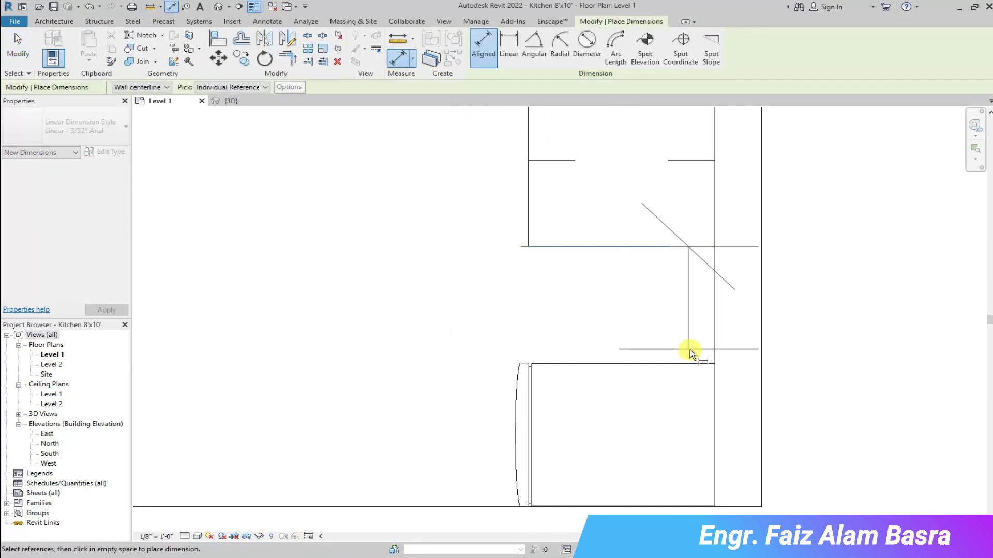
{"action": "left_click", "coordinate": [690, 364]}
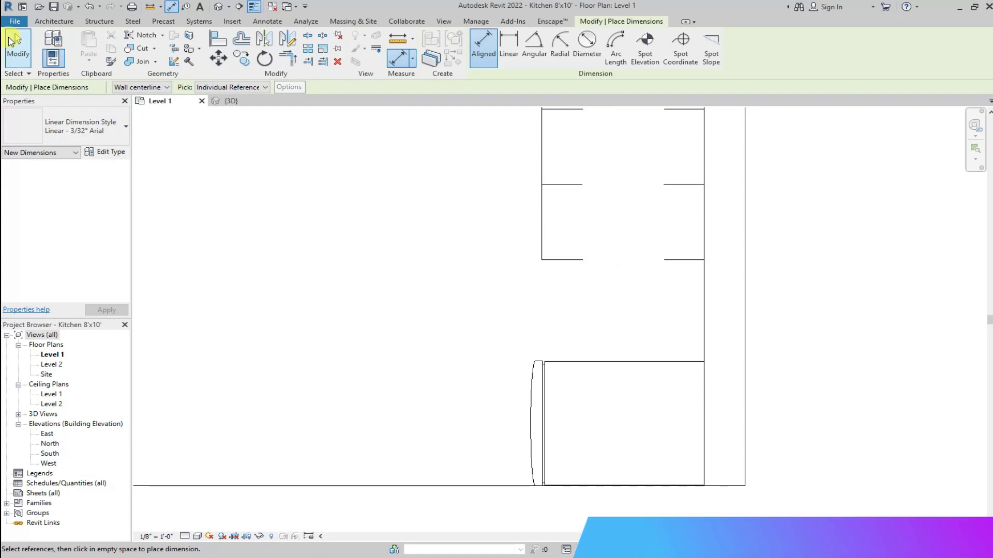
{"action": "left_click", "coordinate": [12, 40]}
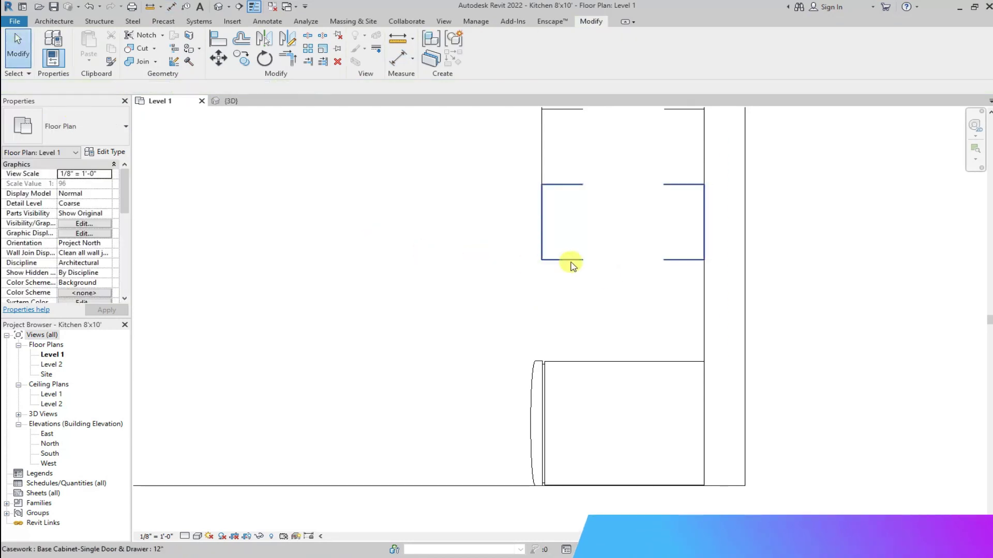
Step: Change the 12" cabinet to Base Cabinet-Shelf Unit 24" and view it in 3D
{"action": "left_click", "coordinate": [542, 261]}
{"action": "left_click", "coordinate": [126, 127]}
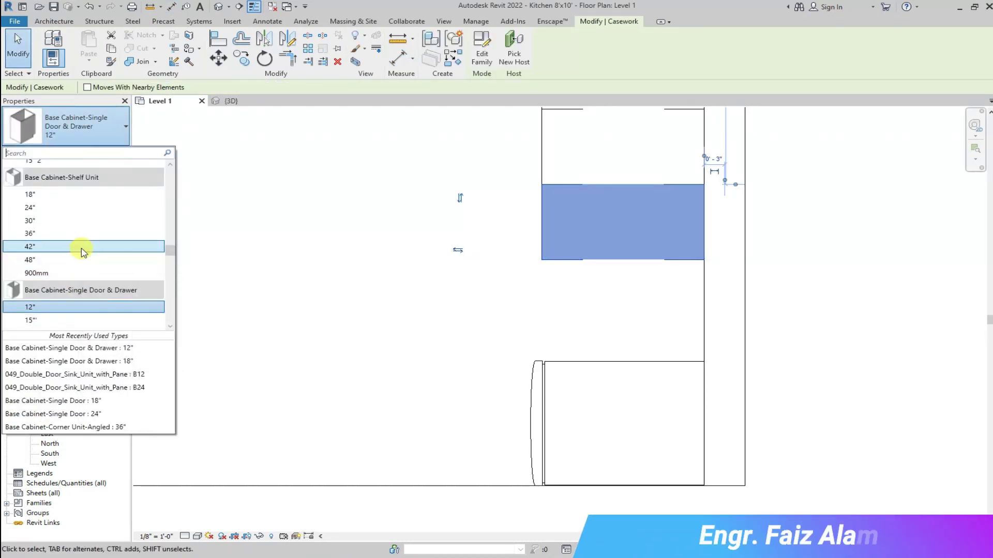
{"action": "left_click", "coordinate": [80, 208]}
{"action": "left_click", "coordinate": [258, 106]}
{"action": "left_click", "coordinate": [913, 338]}
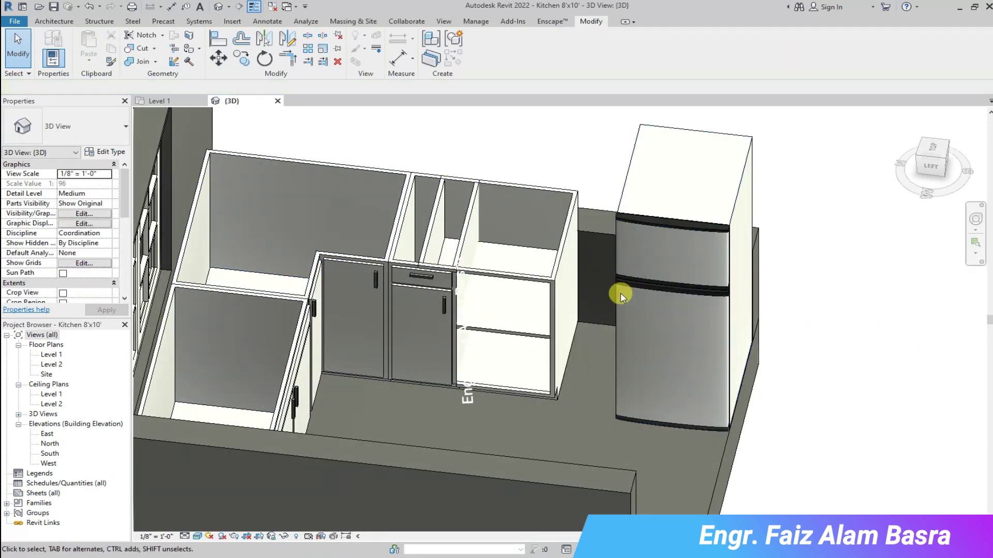
Step: Change the shelf unit to the 18" Shelf Unit type
{"action": "scroll", "coordinate": [483, 325], "scroll_direction": "up", "scroll_amount": 2}
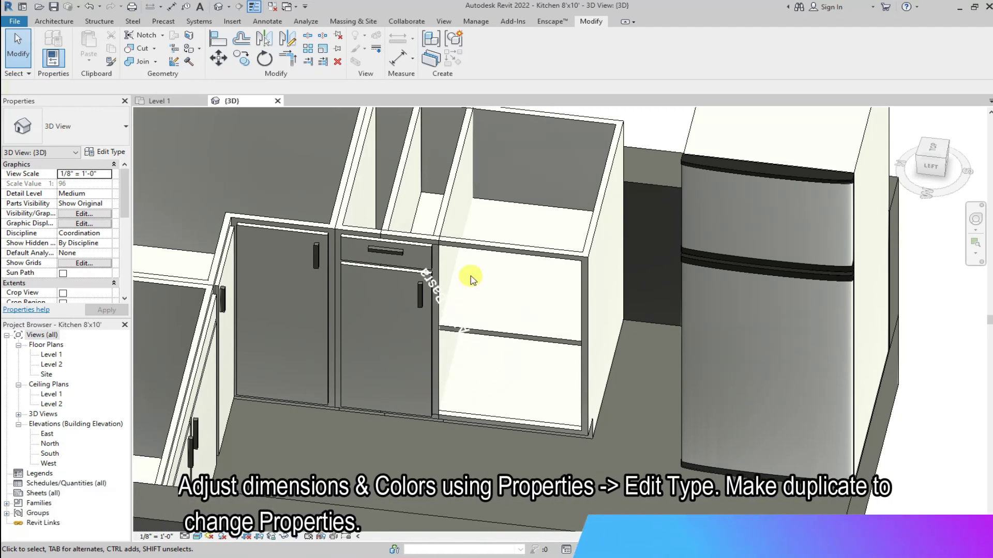
{"action": "left_click", "coordinate": [403, 263]}
{"action": "left_click", "coordinate": [127, 128]}
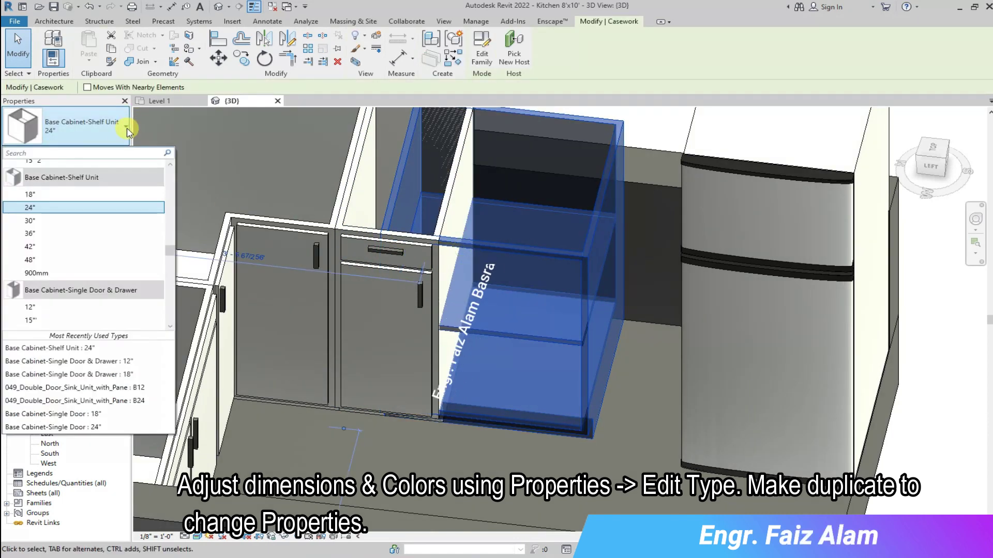
{"action": "left_click", "coordinate": [30, 194]}
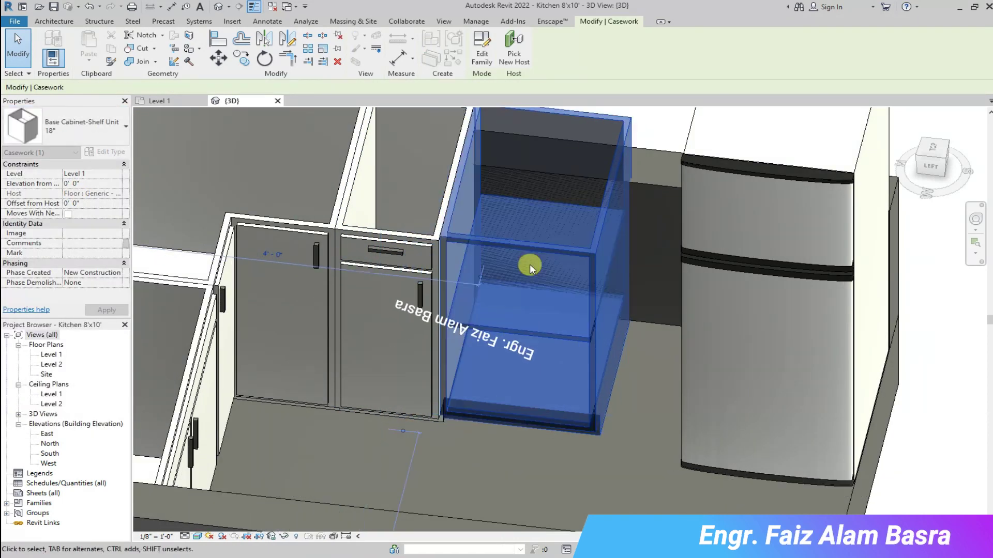
{"action": "key", "text": "Escape"}
Step: On Level 1, slide the 18" shelf unit along the wall next to the fridge
{"action": "scroll", "coordinate": [541, 345], "scroll_direction": "down", "scroll_amount": 3}
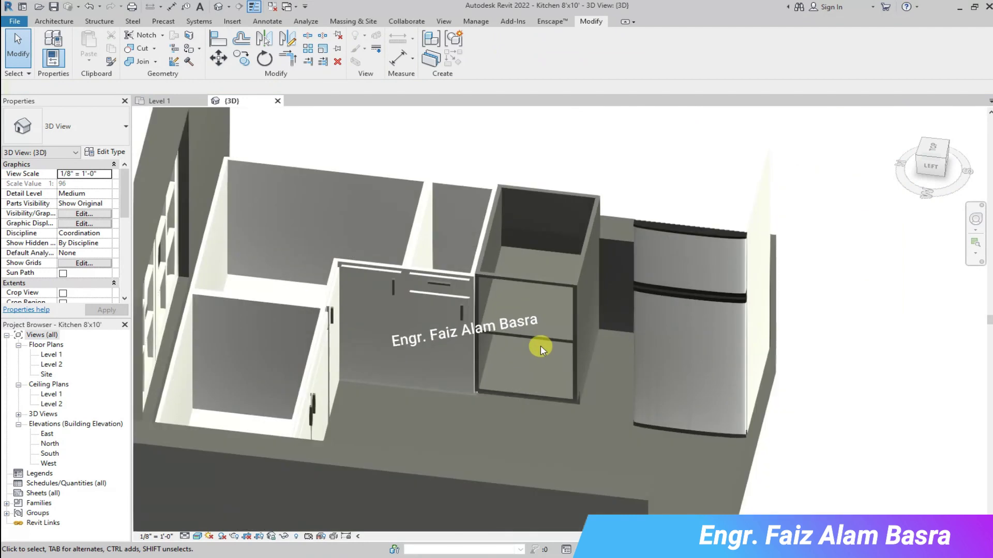
{"action": "left_click", "coordinate": [150, 101]}
{"action": "scroll", "coordinate": [638, 288], "scroll_direction": "up", "scroll_amount": 2}
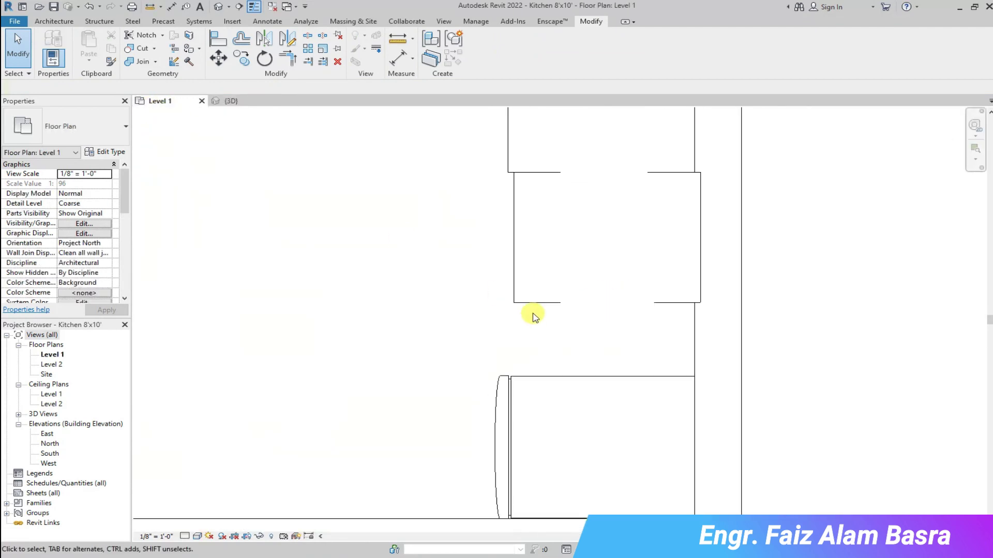
{"action": "scroll", "coordinate": [534, 317], "scroll_direction": "down", "scroll_amount": 1}
{"action": "mouse_move", "coordinate": [517, 213]}
{"action": "left_mouse_down"}
{"action": "mouse_move", "coordinate": [492, 265]}
{"action": "mouse_move", "coordinate": [504, 268]}
{"action": "left_mouse_up"}
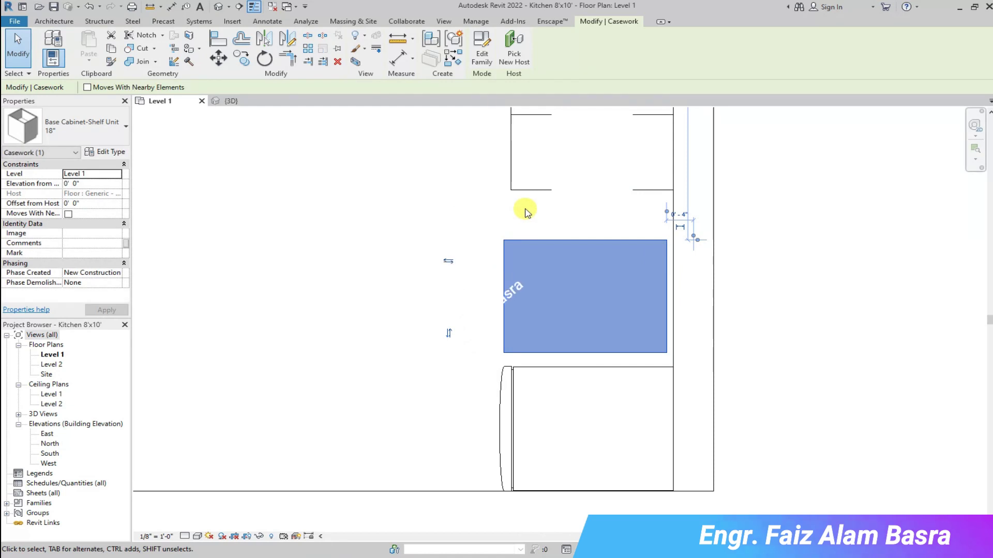
{"action": "left_click", "coordinate": [543, 199]}
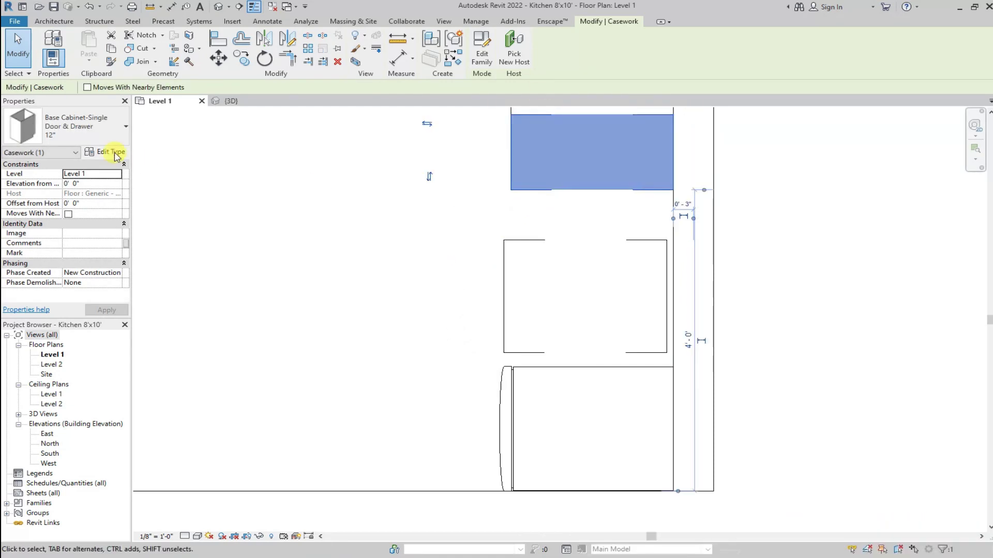
Step: Change the door-and-drawer cabinet to Single Door & Drawer 15"
{"action": "left_click", "coordinate": [126, 128]}
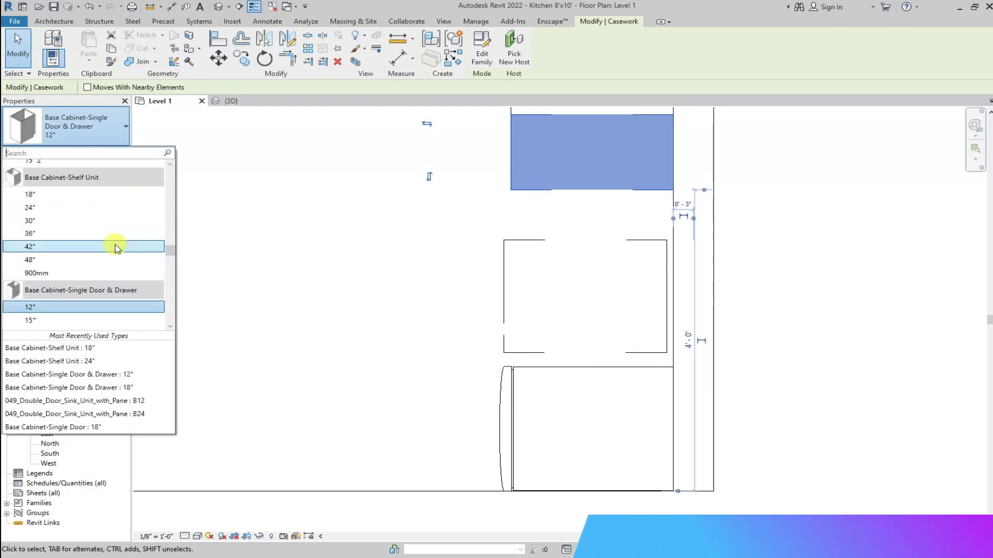
{"action": "scroll", "coordinate": [115, 249], "scroll_direction": "down", "scroll_amount": 1}
{"action": "scroll", "coordinate": [115, 248], "scroll_direction": "down", "scroll_amount": 2}
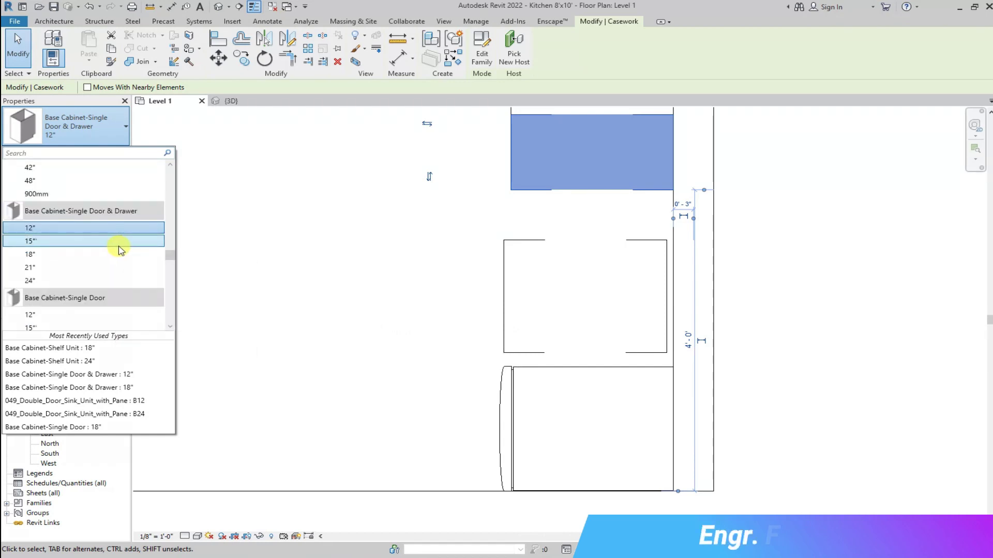
{"action": "left_click", "coordinate": [114, 241]}
{"action": "left_click", "coordinate": [314, 267]}
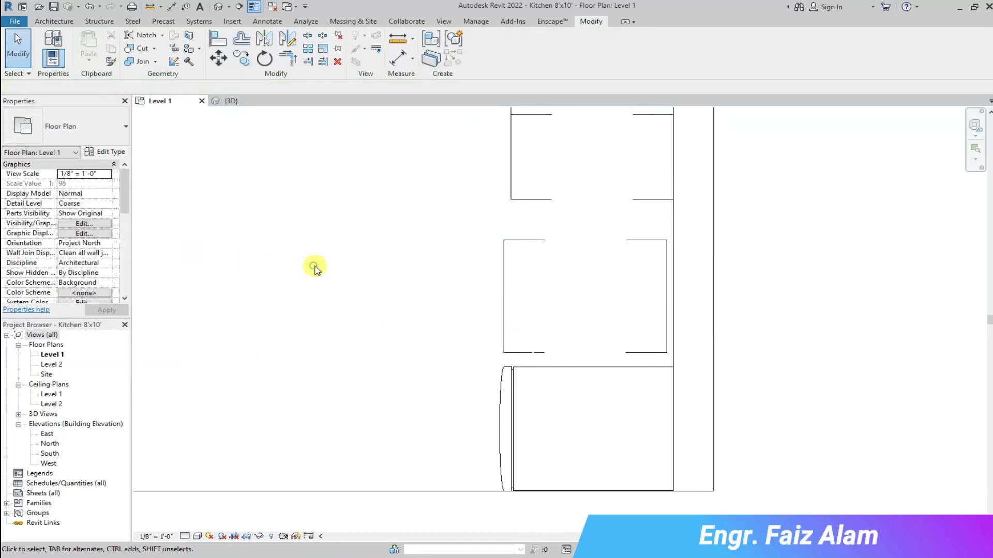
Step: In 3D, turn the fridge-side shelf unit into a 15" door-and-drawer cabinet
{"action": "left_click", "coordinate": [533, 199]}
{"action": "left_click", "coordinate": [231, 101]}
{"action": "left_click", "coordinate": [411, 145]}
{"action": "left_click", "coordinate": [455, 277]}
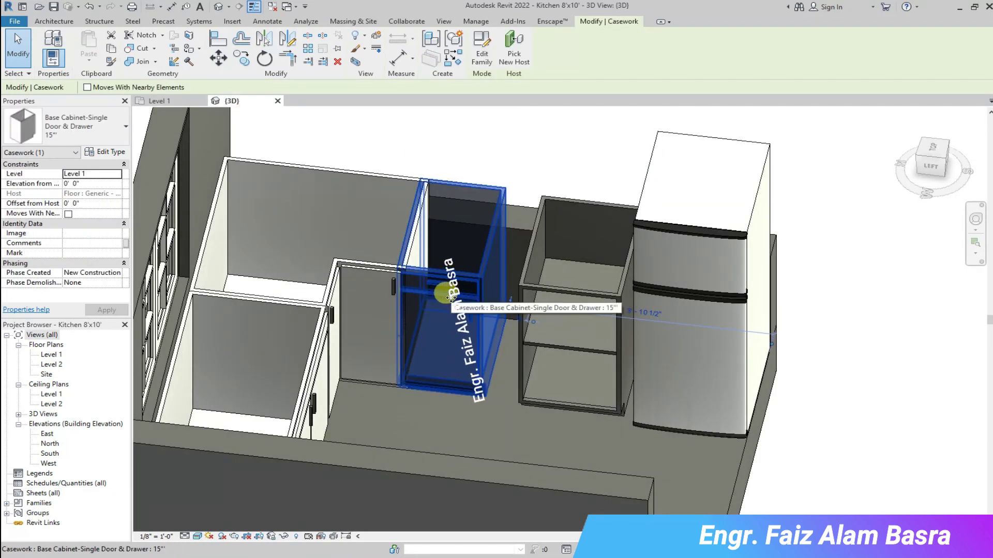
{"action": "left_click", "coordinate": [538, 152]}
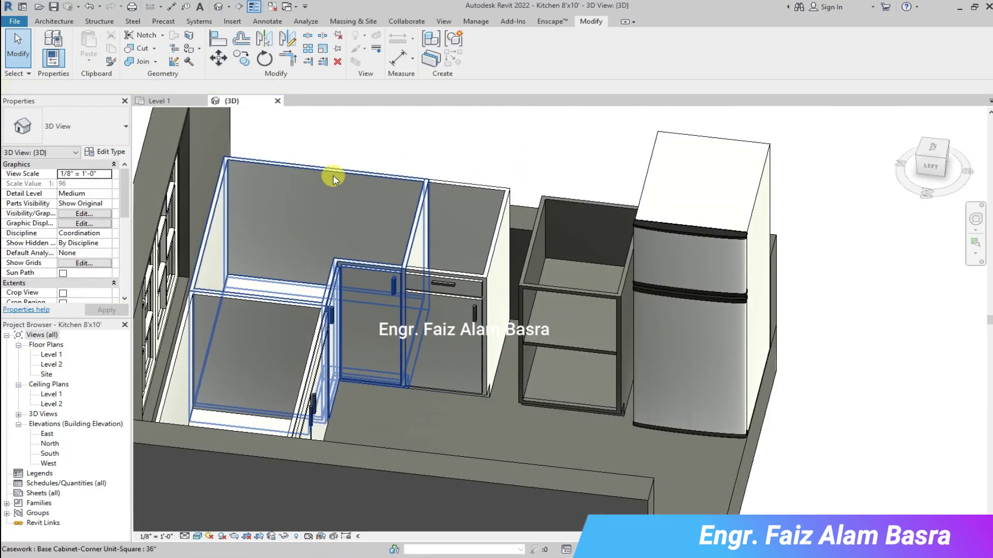
{"action": "left_click", "coordinate": [536, 273]}
{"action": "left_click", "coordinate": [78, 127]}
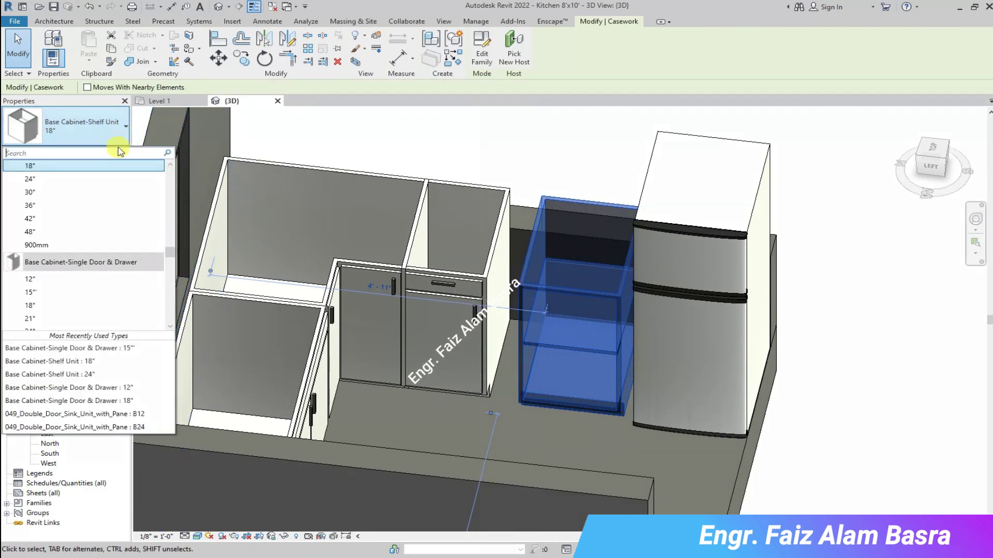
{"action": "left_click", "coordinate": [49, 292]}
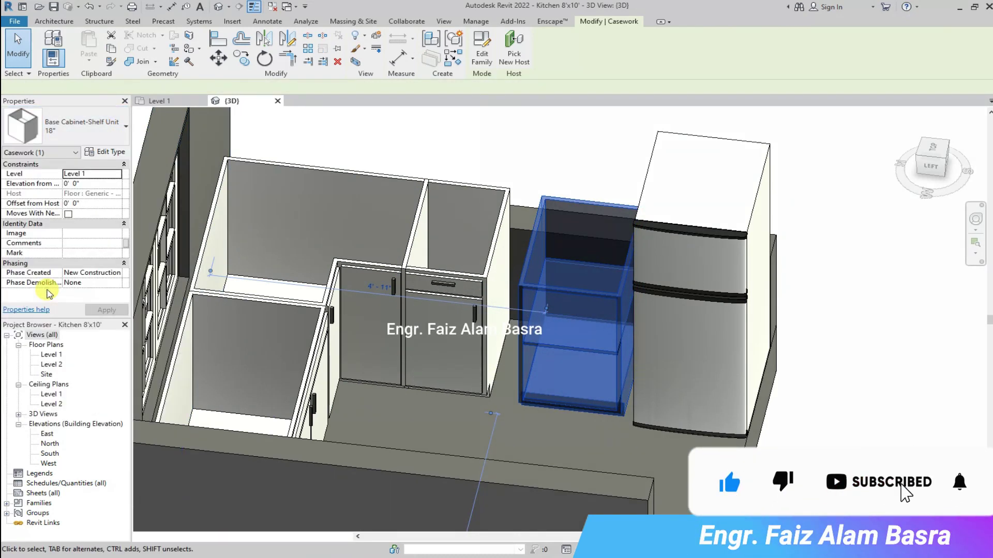
{"action": "left_click", "coordinate": [504, 160]}
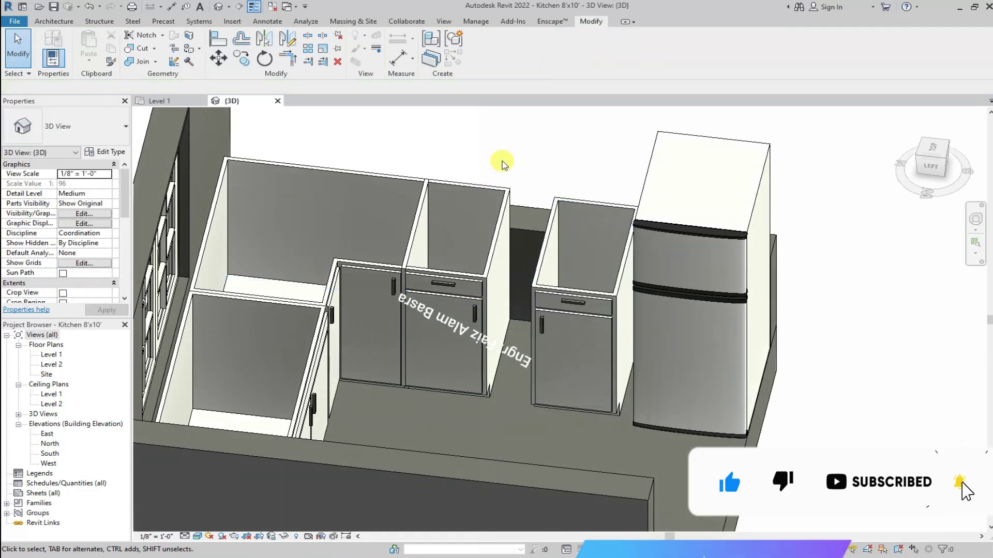
Step: Change the cabinet beside the fridge to Base Cabinet-Single Door 15", then return to Level 1
{"action": "left_click", "coordinate": [492, 240]}
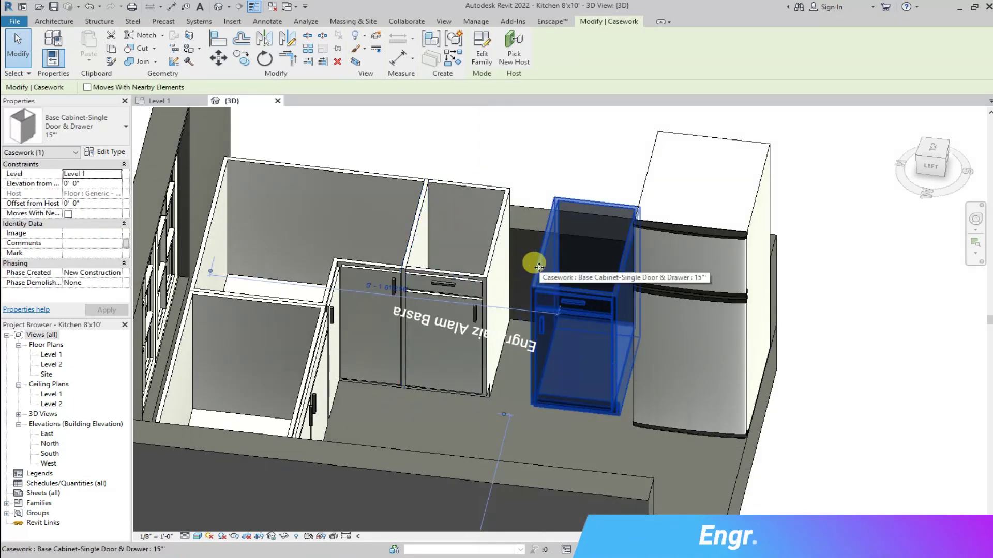
{"action": "left_click", "coordinate": [566, 170]}
{"action": "left_click", "coordinate": [548, 233]}
{"action": "left_click", "coordinate": [125, 136]}
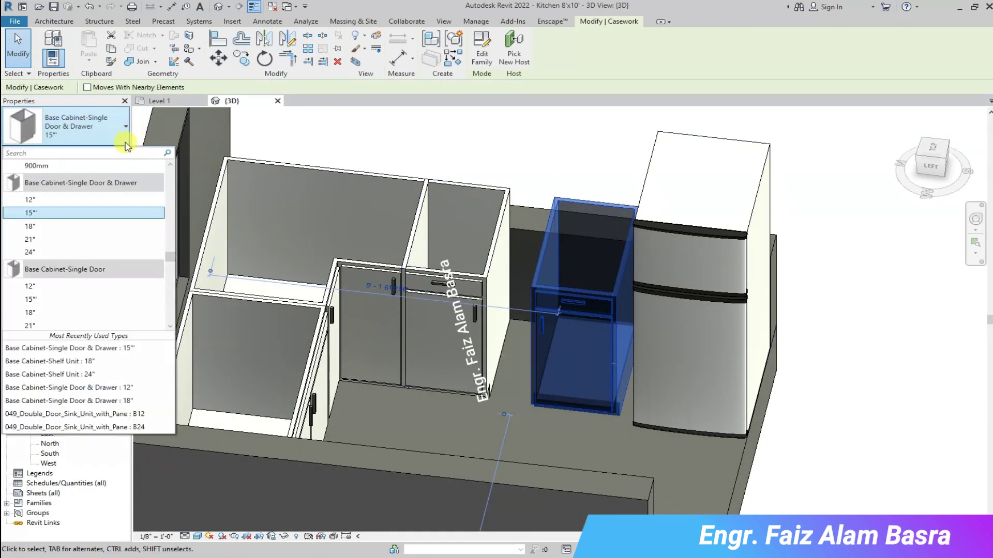
{"action": "left_click", "coordinate": [51, 301]}
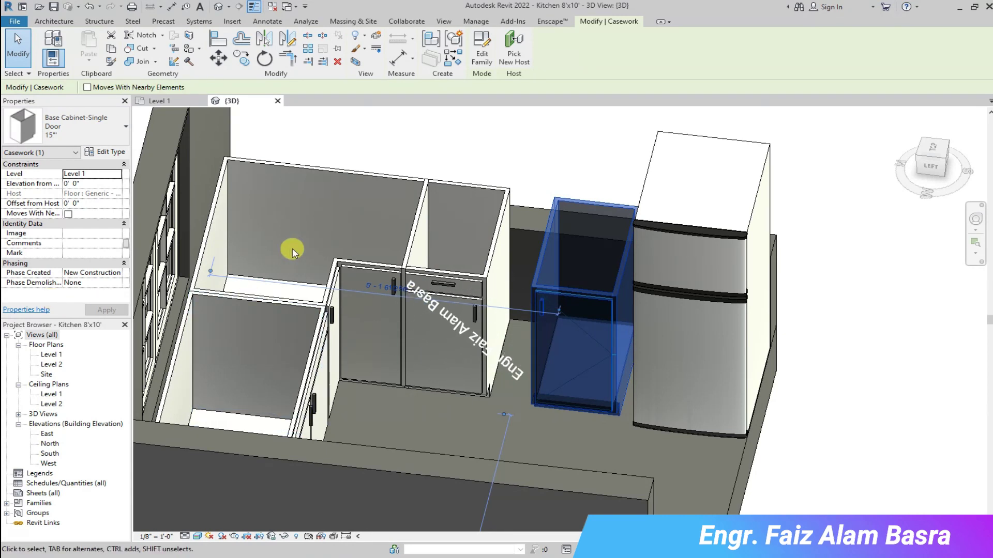
{"action": "left_click", "coordinate": [422, 142]}
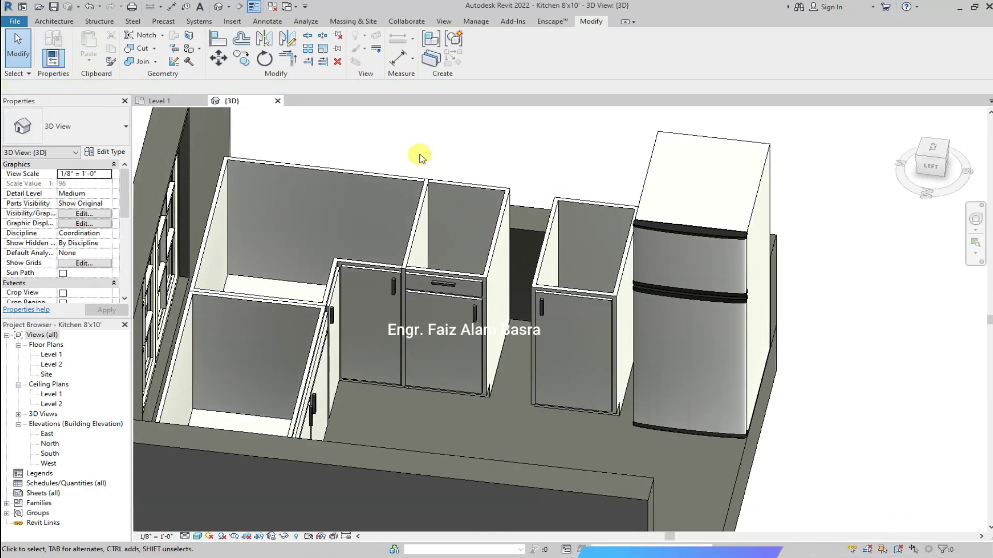
{"action": "key", "text": "ctrl+Tab"}
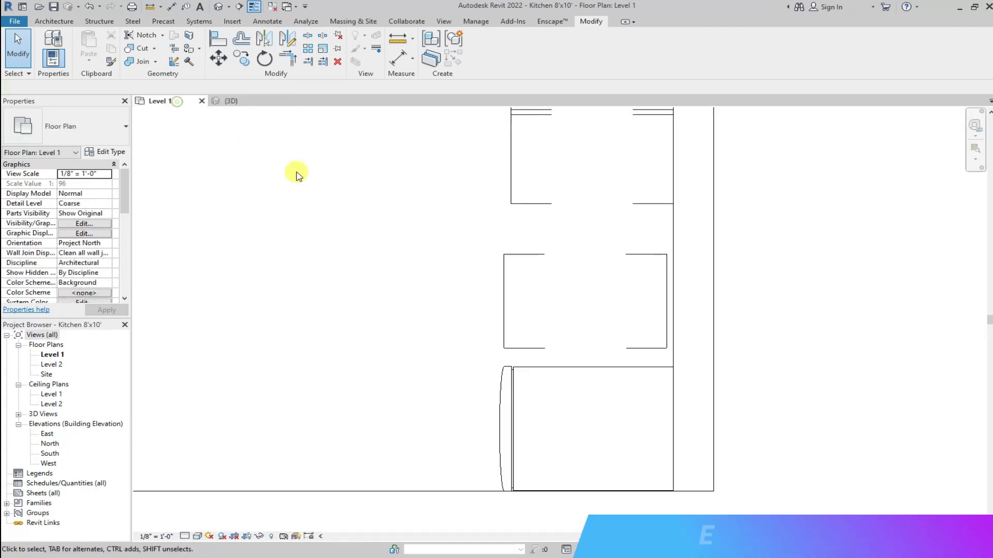
Step: Swap the two 15" cabinets so the door-and-drawer unit is nearest the fridge, checking in 3D
{"action": "left_click", "coordinate": [494, 207]}
{"action": "mouse_move", "coordinate": [472, 204]}
{"action": "left_mouse_down"}
{"action": "mouse_move", "coordinate": [508, 185]}
{"action": "mouse_move", "coordinate": [506, 174]}
{"action": "left_mouse_up"}
{"action": "key", "text": "Escape"}
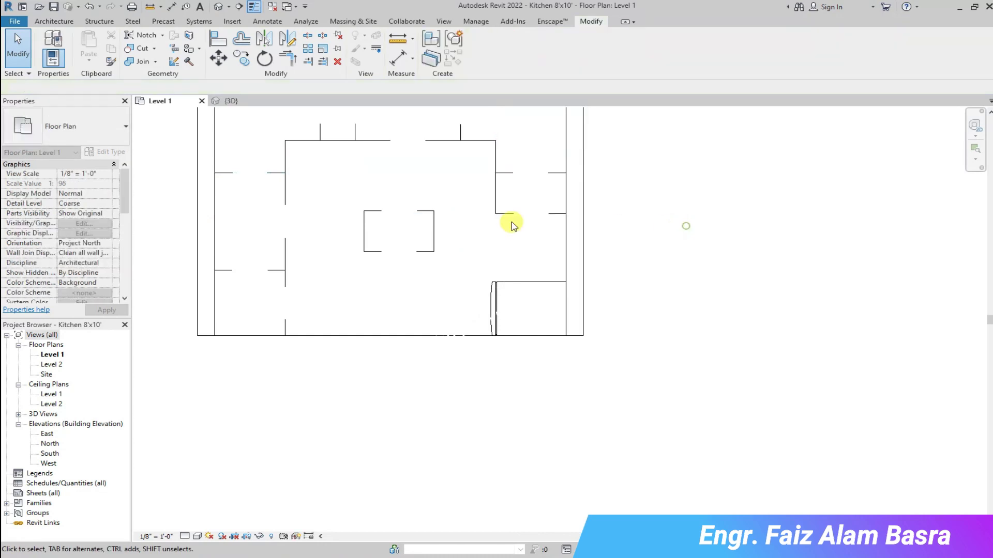
{"action": "left_click", "coordinate": [434, 228]}
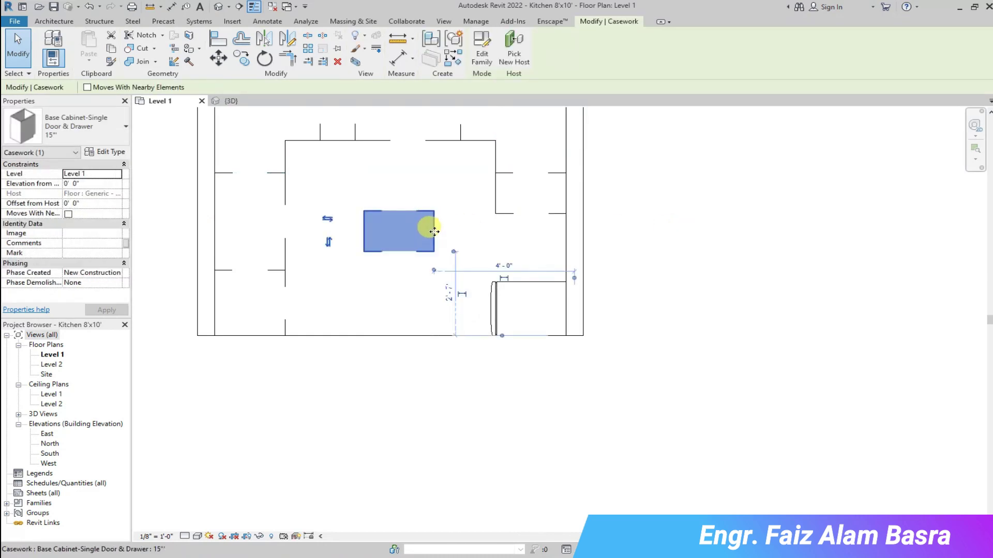
{"action": "left_click_drag", "start_coordinate": [434, 232], "coordinate": [563, 228]}
{"action": "left_click", "coordinate": [603, 224]}
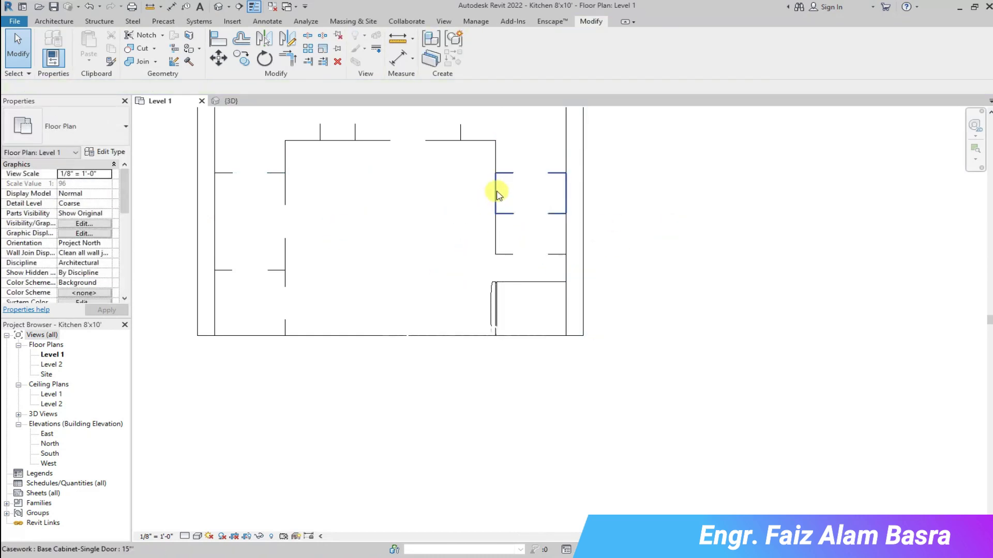
{"action": "left_click", "coordinate": [223, 102]}
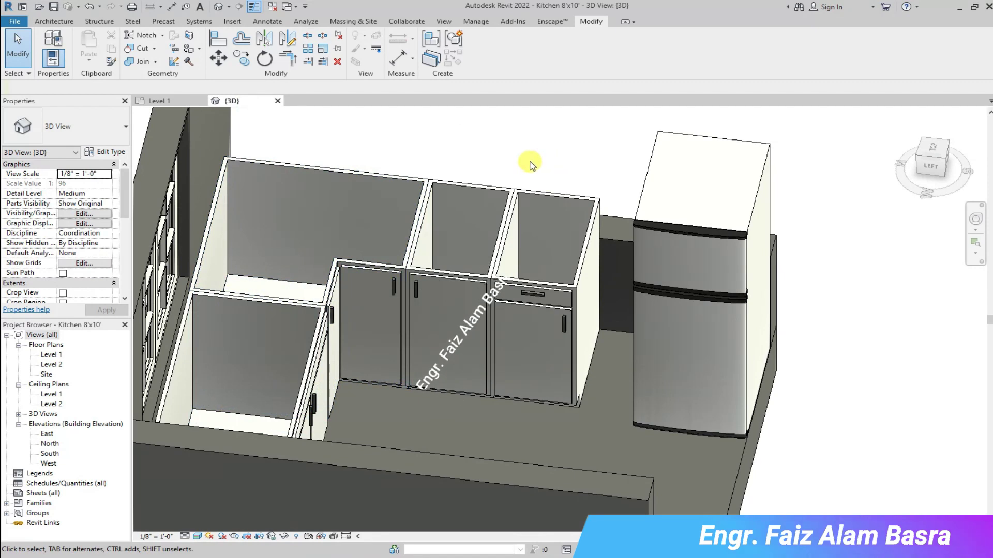
{"action": "left_click", "coordinate": [454, 279]}
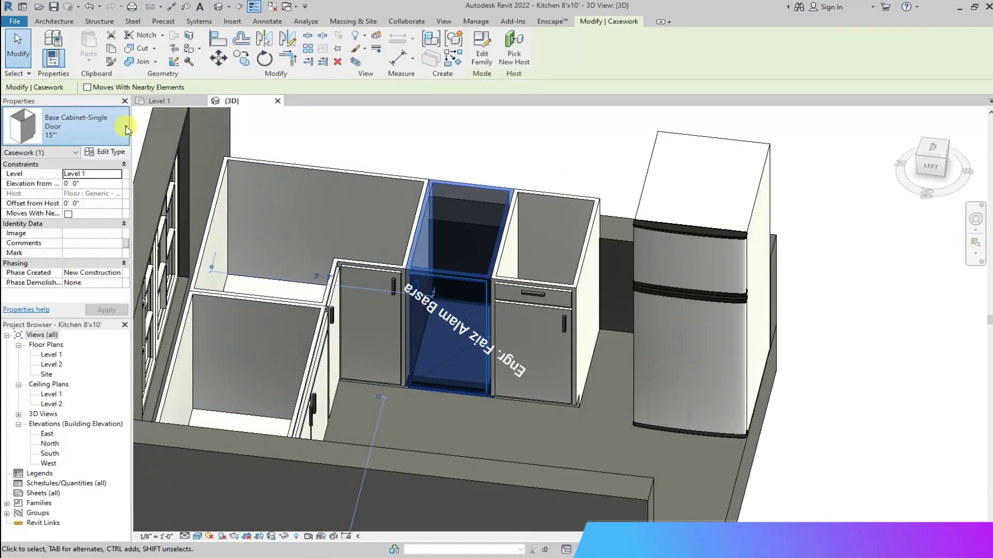
Step: Make the single-door base cabinet 12" wide
{"action": "left_click", "coordinate": [127, 130]}
{"action": "left_click", "coordinate": [69, 298]}
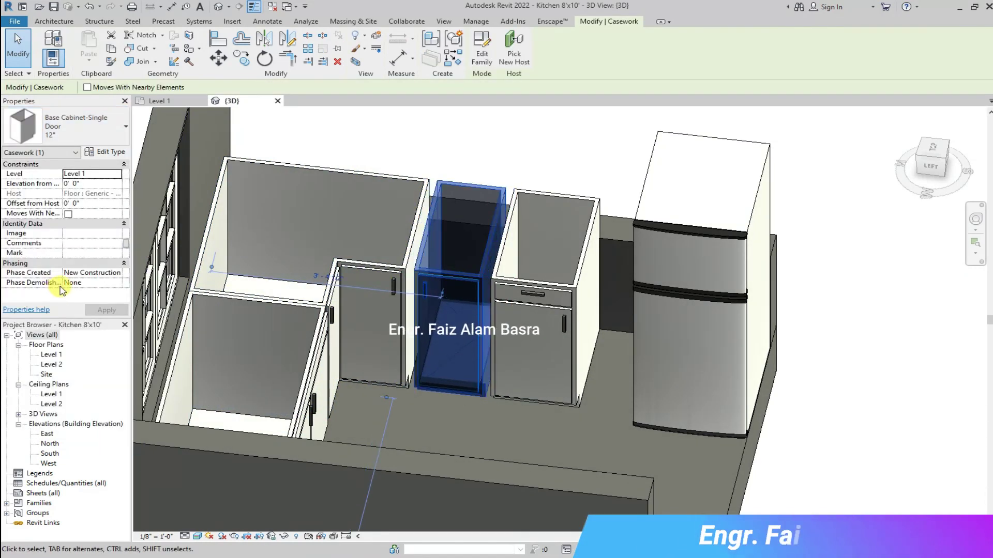
{"action": "left_click", "coordinate": [472, 150]}
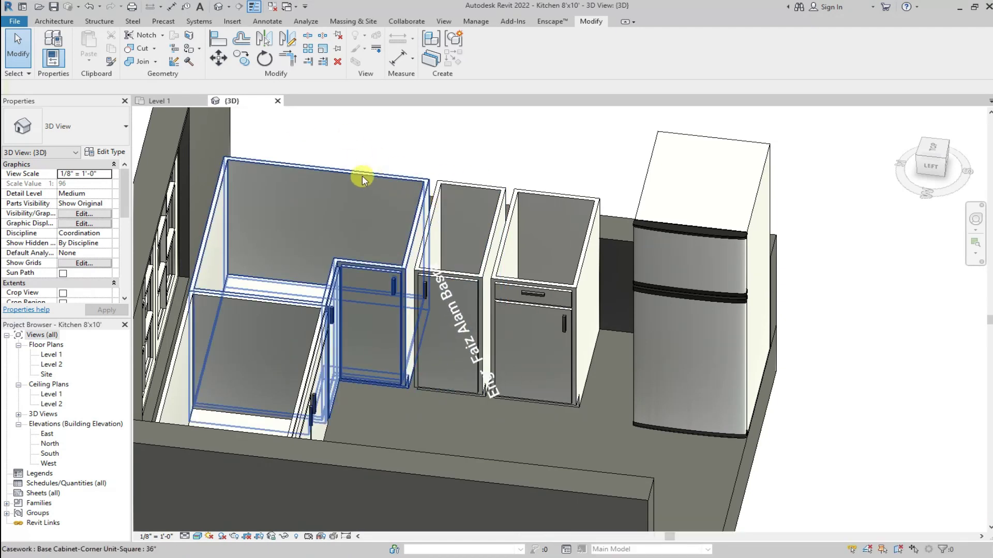
Step: Change the 15" door-and-drawer cabinet to a 24" shelf unit
{"action": "left_click", "coordinate": [492, 251]}
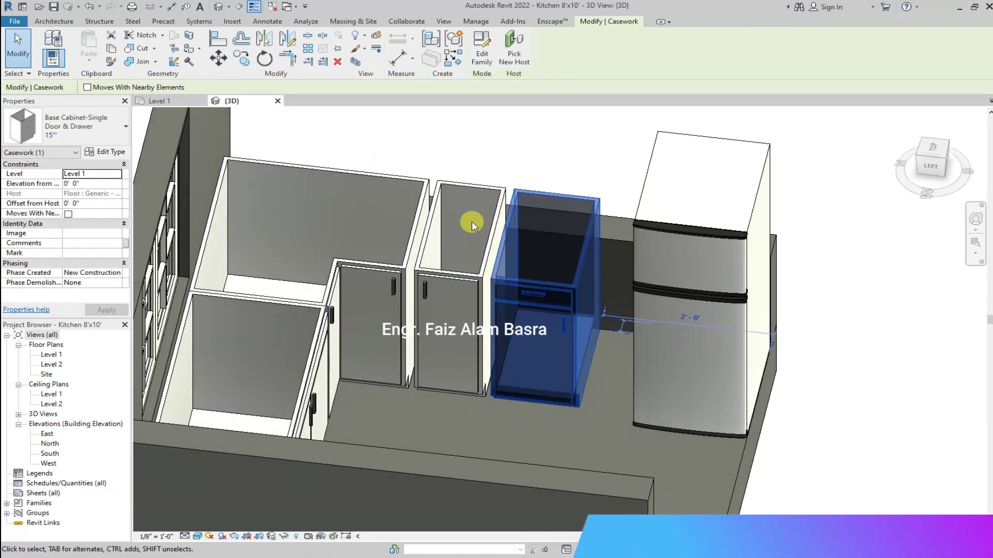
{"action": "left_click", "coordinate": [124, 126]}
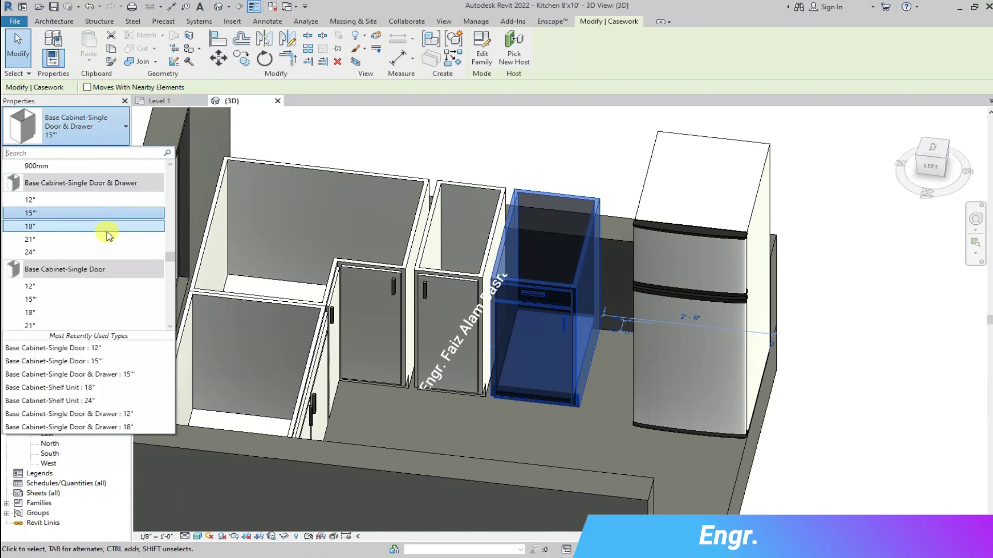
{"action": "scroll", "coordinate": [108, 235], "scroll_direction": "up", "scroll_amount": 5}
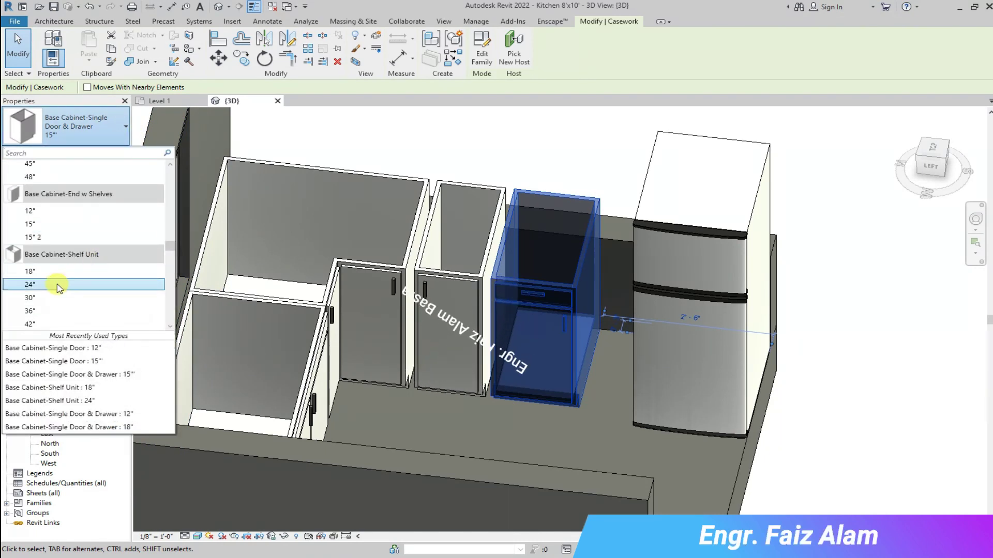
{"action": "left_click", "coordinate": [56, 284]}
Step: Change the 24" shelf cabinet to a Base Cabinet-Double Door 24" type
{"action": "left_click", "coordinate": [126, 125]}
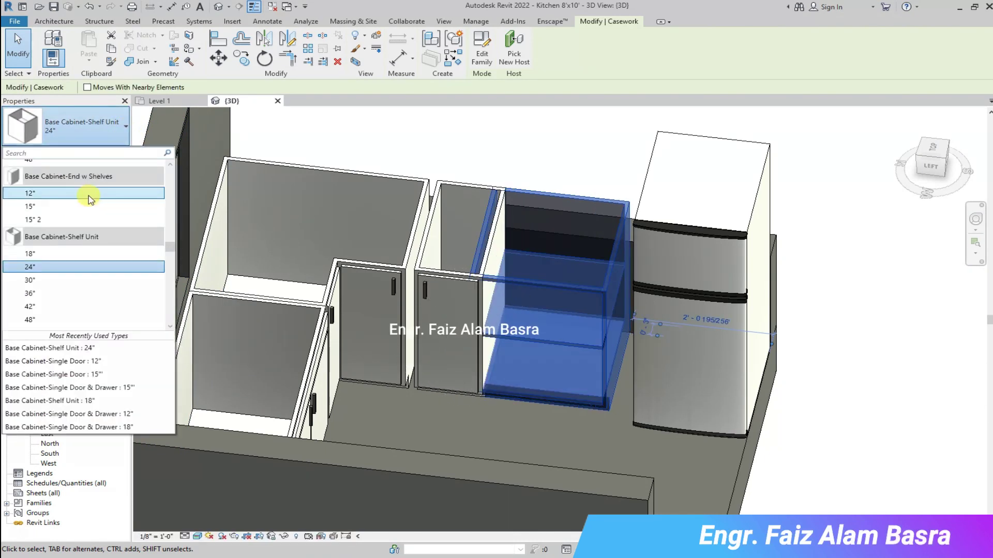
{"action": "scroll", "coordinate": [88, 199], "scroll_direction": "up", "scroll_amount": 3}
{"action": "scroll", "coordinate": [88, 199], "scroll_direction": "up", "scroll_amount": 3}
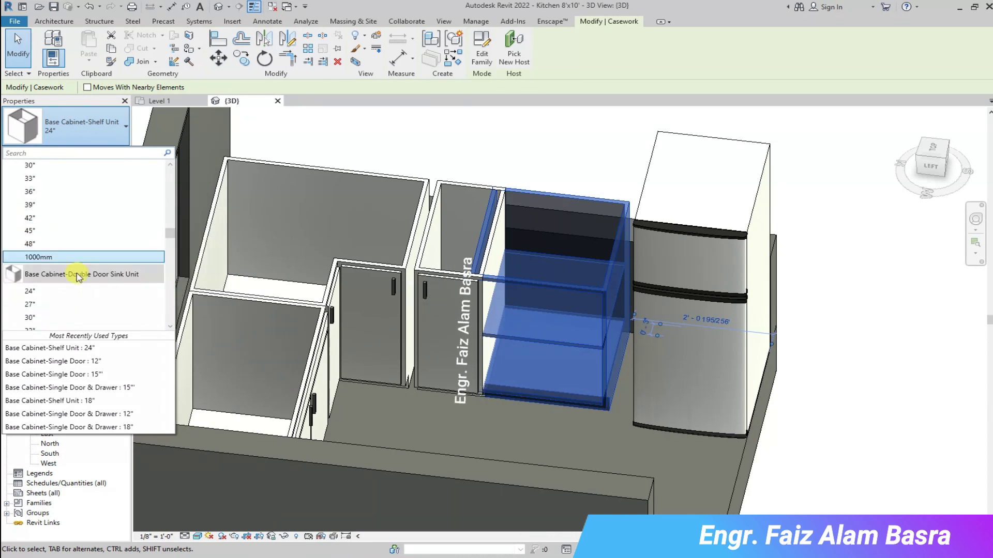
{"action": "scroll", "coordinate": [67, 217], "scroll_direction": "down", "scroll_amount": 4}
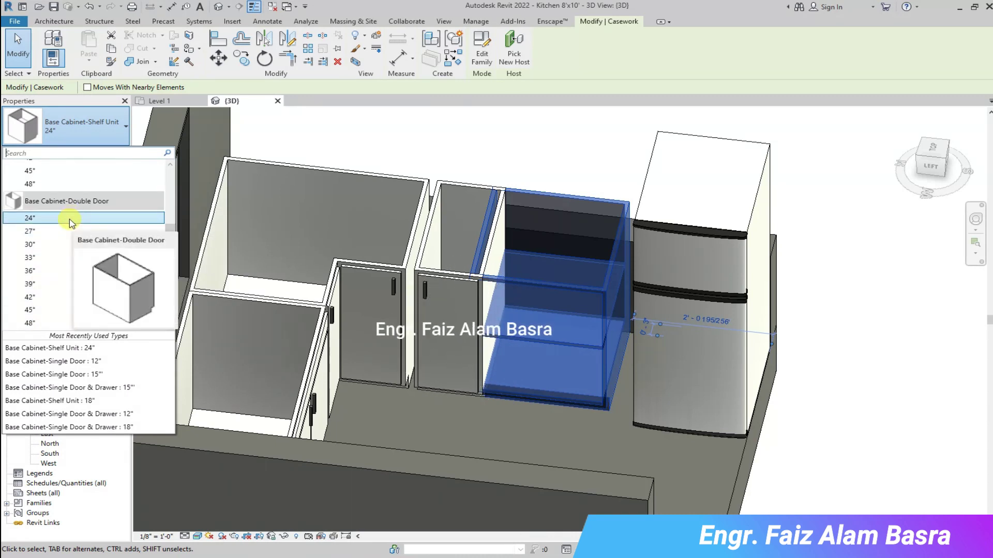
{"action": "left_click", "coordinate": [70, 218]}
{"action": "left_click", "coordinate": [482, 145]}
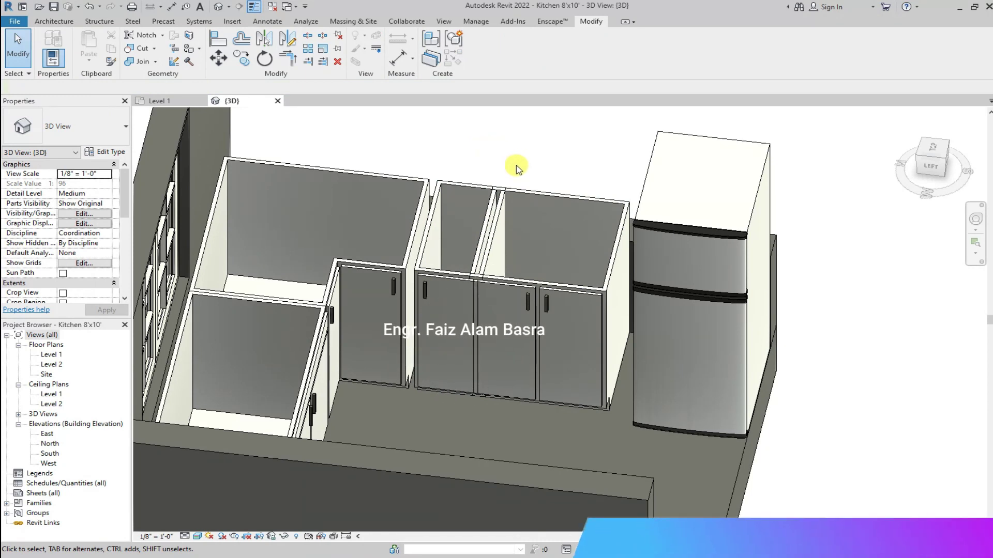
Step: Switch the cabinet beside the fridge to Base Cabinet-Double Door & 2 Drawer 30", then view Level 1
{"action": "left_click", "coordinate": [541, 288]}
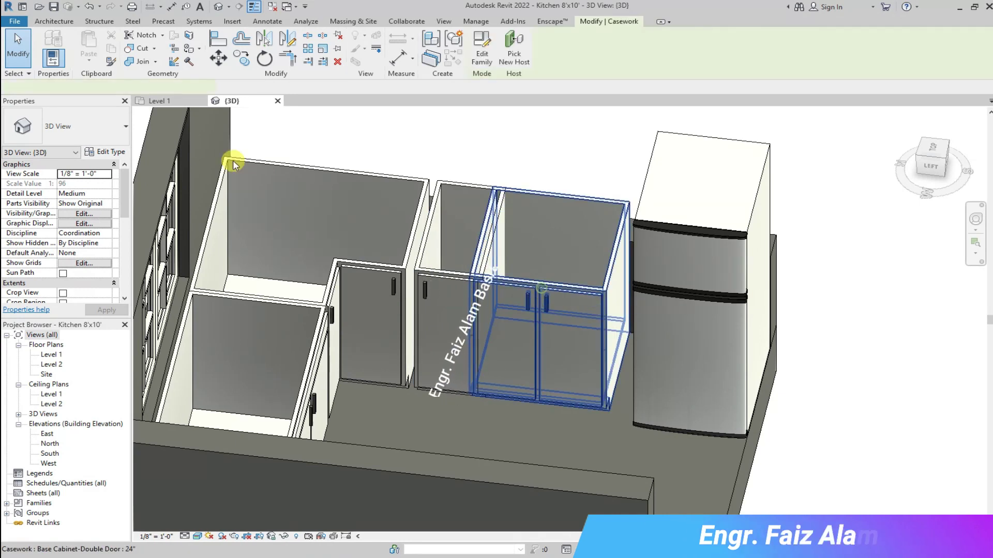
{"action": "left_click", "coordinate": [126, 126]}
{"action": "scroll", "coordinate": [65, 243], "scroll_direction": "down", "scroll_amount": 2}
{"action": "scroll", "coordinate": [65, 243], "scroll_direction": "down", "scroll_amount": 2}
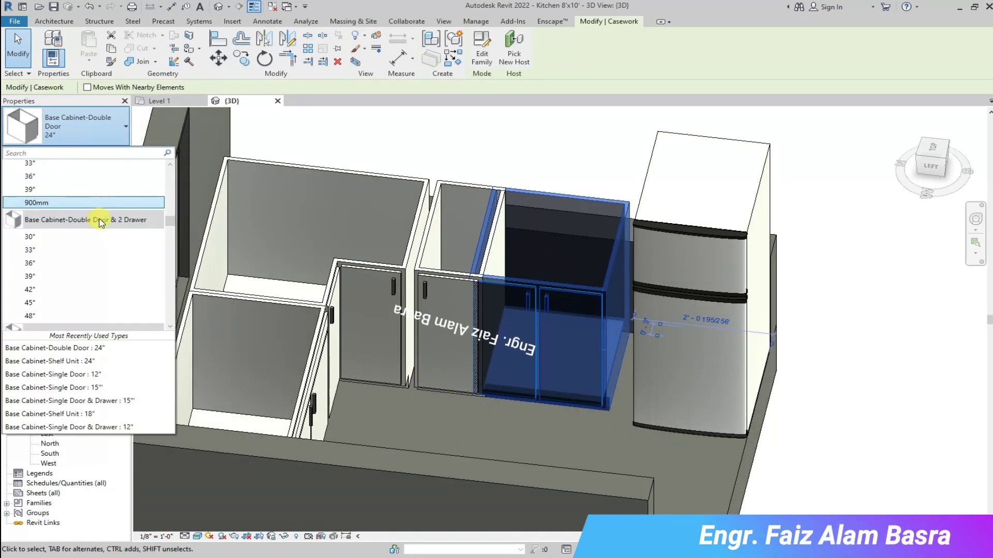
{"action": "left_click", "coordinate": [66, 248]}
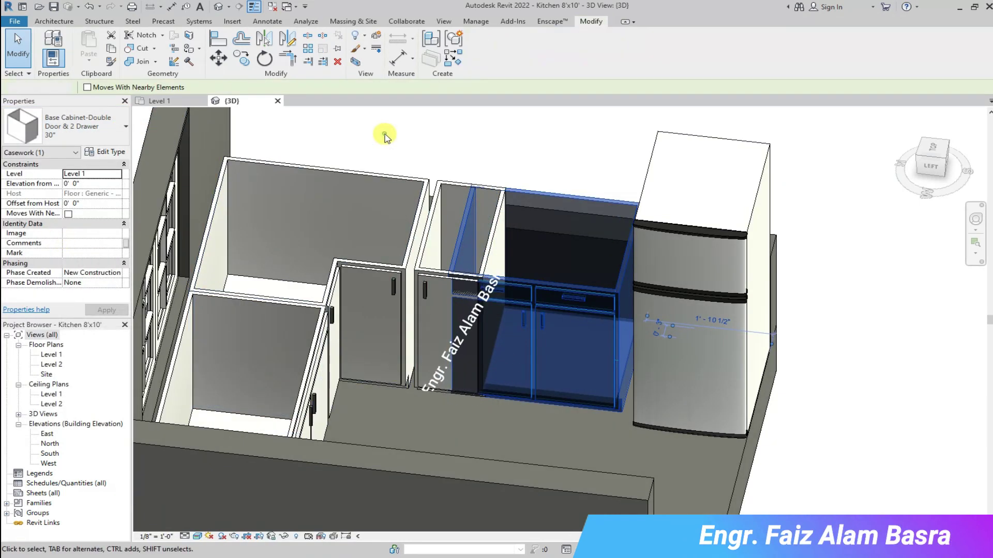
{"action": "left_click", "coordinate": [384, 135]}
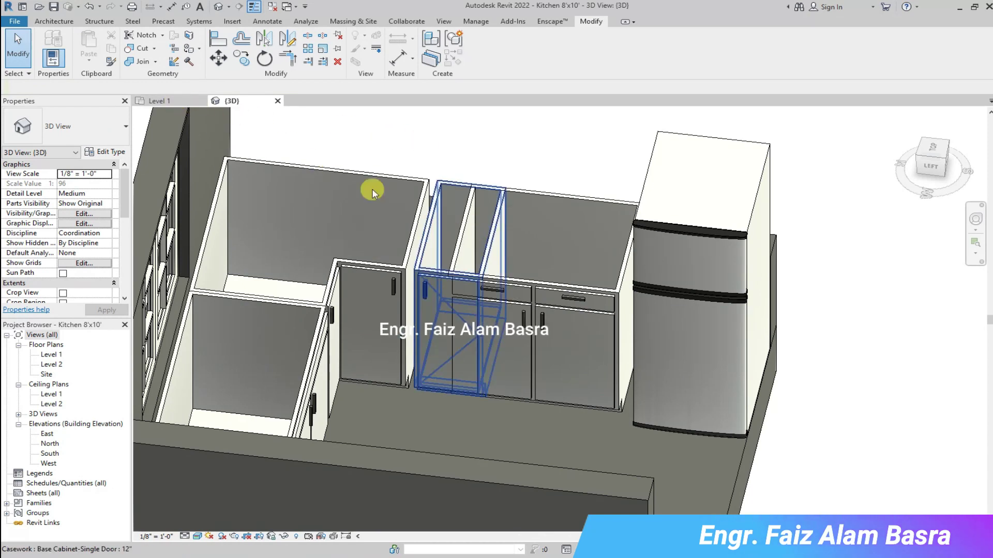
{"action": "left_click", "coordinate": [155, 101]}
{"action": "scroll", "coordinate": [521, 239], "scroll_direction": "up", "scroll_amount": 3}
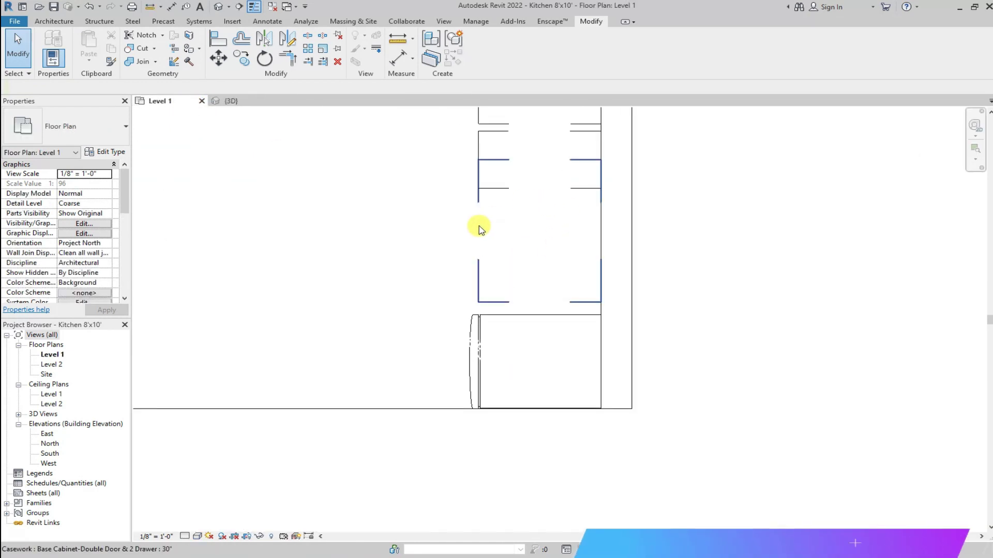
Step: Change the drawer cabinet beside the fridge to Base Cabinet-Double Door 24"
{"action": "left_click", "coordinate": [480, 220]}
{"action": "left_click", "coordinate": [127, 128]}
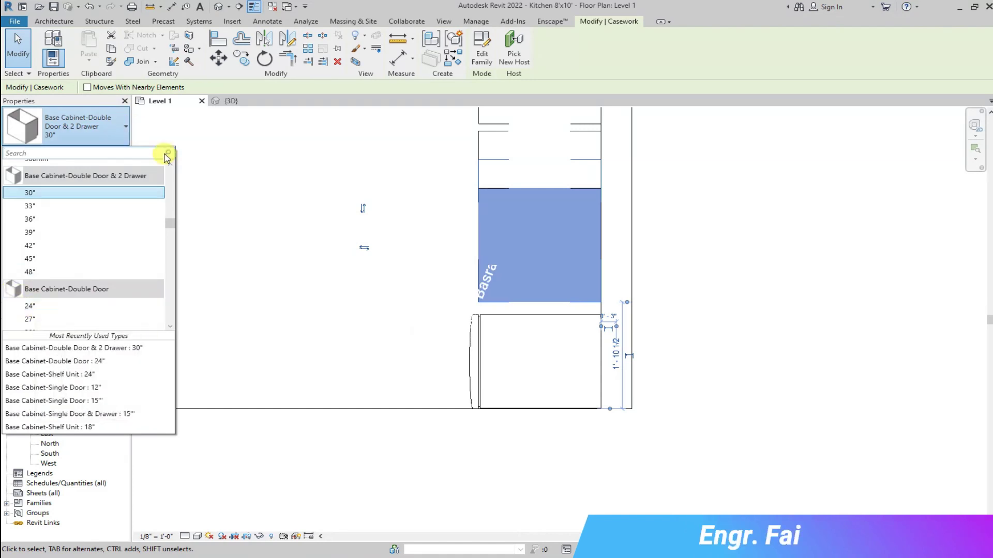
{"action": "left_click", "coordinate": [232, 101]}
{"action": "left_click", "coordinate": [543, 284]}
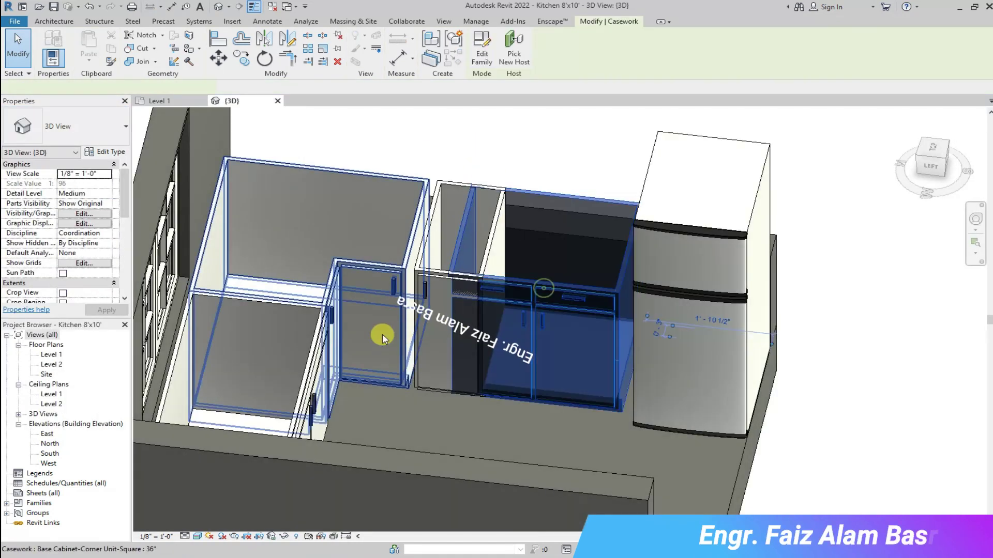
{"action": "left_click", "coordinate": [126, 127]}
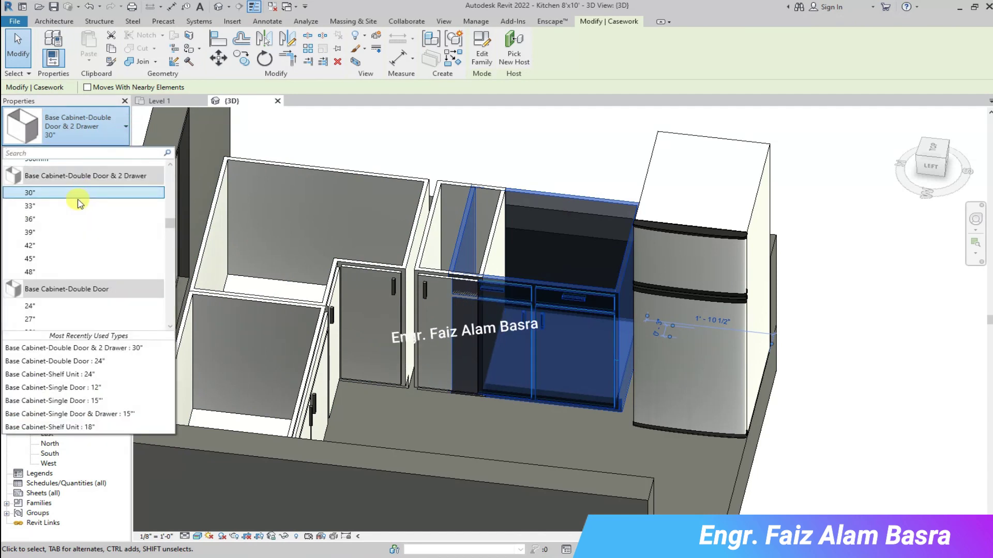
{"action": "left_click", "coordinate": [41, 306]}
{"action": "left_click", "coordinate": [458, 142]}
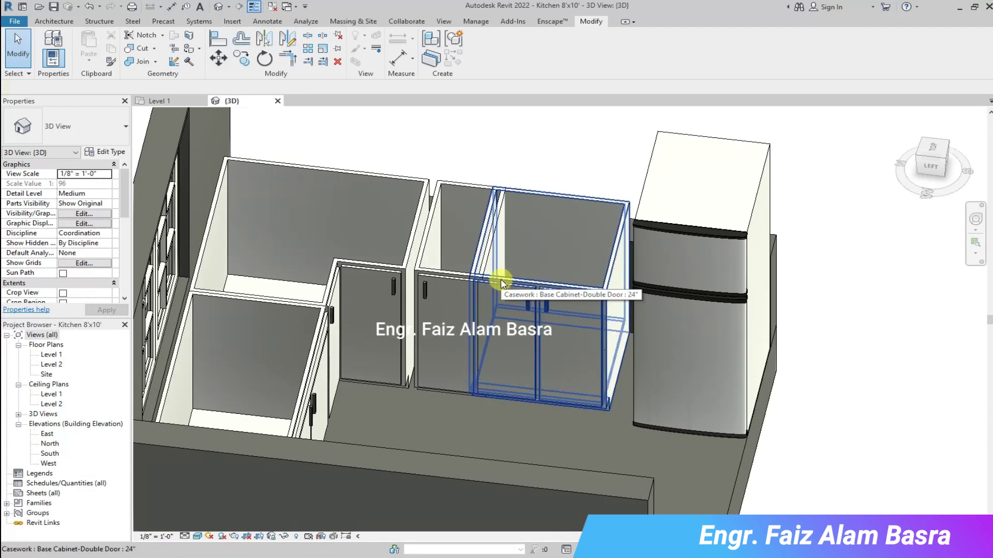
Step: In the Level 1 plan, clear the selection and frame the 12" single-door cabinet
{"action": "left_click", "coordinate": [449, 278]}
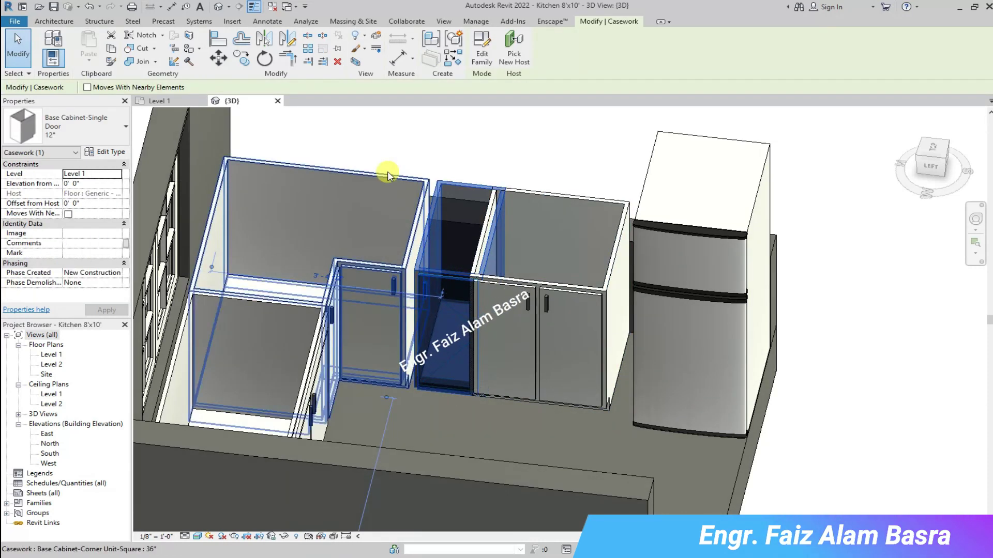
{"action": "key", "text": "ctrl+Tab"}
{"action": "scroll", "coordinate": [505, 279], "scroll_direction": "up", "scroll_amount": 5}
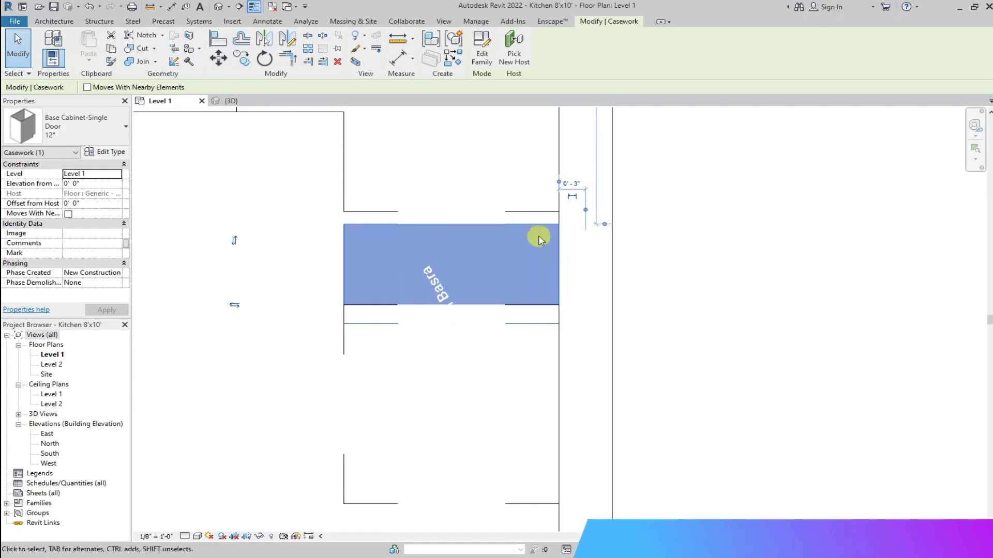
{"action": "left_click", "coordinate": [241, 57]}
{"action": "left_click", "coordinate": [553, 229]}
{"action": "left_click", "coordinate": [716, 250]}
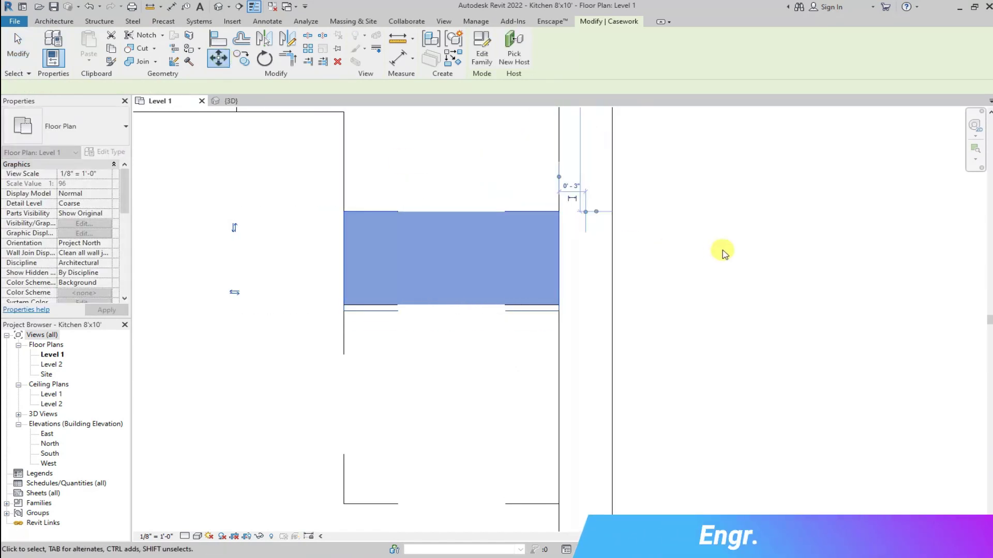
{"action": "scroll", "coordinate": [408, 251], "scroll_direction": "down", "scroll_amount": 2}
Step: Move the 24" double-door cabinet to a new position near the 12" cabinet
{"action": "left_click", "coordinate": [434, 267]}
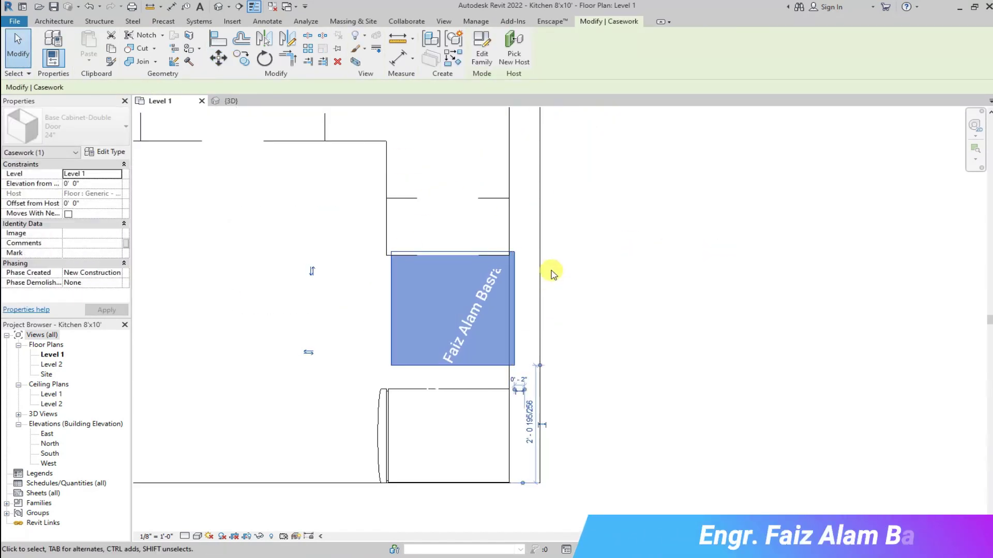
{"action": "left_click", "coordinate": [219, 58]}
{"action": "scroll", "coordinate": [451, 277], "scroll_direction": "up", "scroll_amount": 3}
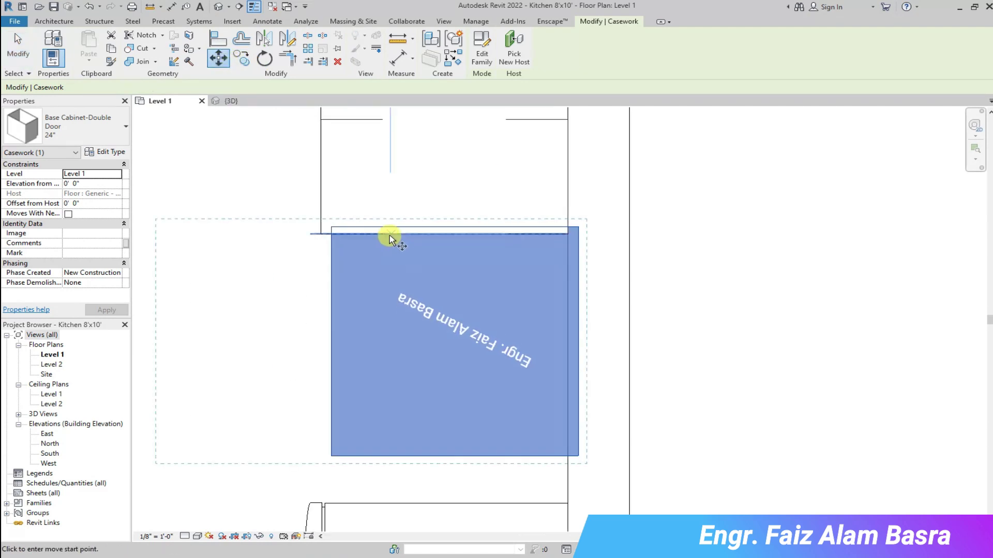
{"action": "left_click", "coordinate": [321, 232]}
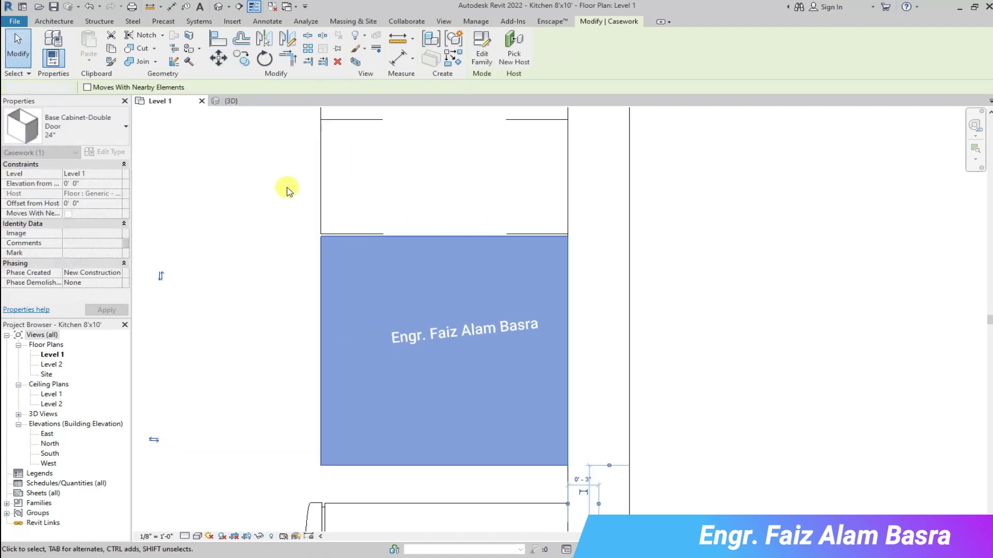
{"action": "scroll", "coordinate": [317, 228], "scroll_direction": "up", "scroll_amount": 2}
{"action": "scroll", "coordinate": [326, 244], "scroll_direction": "up", "scroll_amount": 2}
Step: Move the double-door cabinet again, snapping it flush to the 12" cabinet's corner, and return to 3D
{"action": "key", "text": "r"}
{"action": "key", "text": "o"}
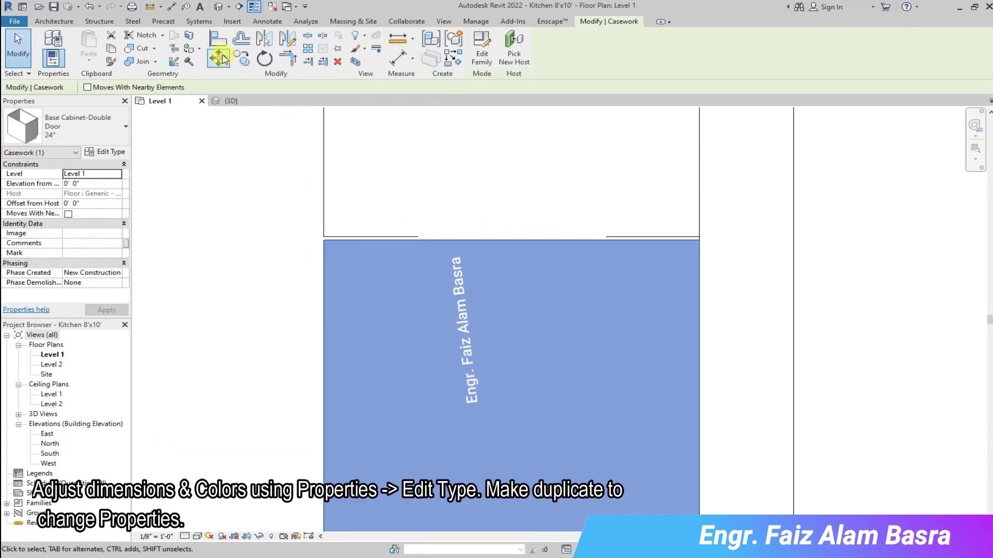
{"action": "left_click", "coordinate": [310, 230]}
{"action": "scroll", "coordinate": [316, 236], "scroll_direction": "up", "scroll_amount": 2}
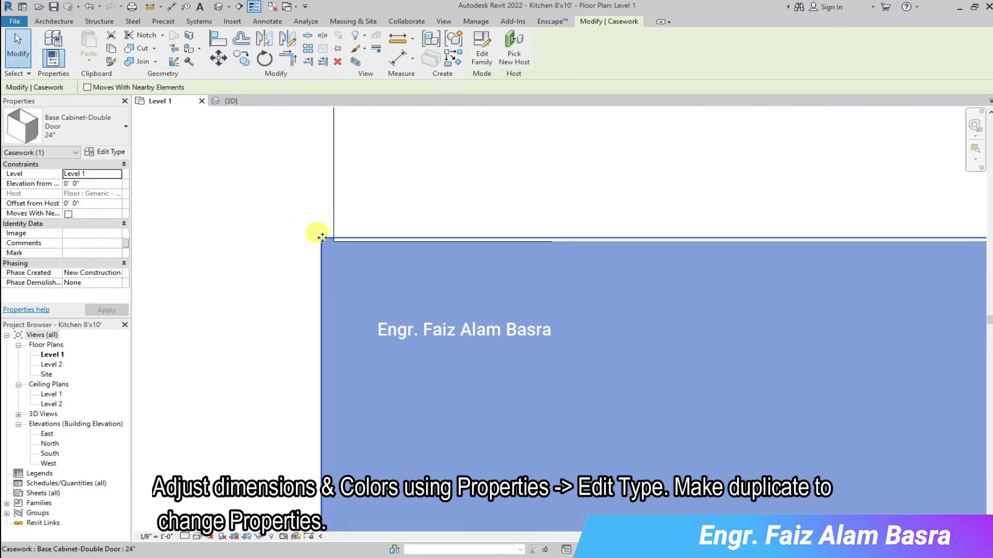
{"action": "left_click", "coordinate": [219, 58]}
{"action": "left_click", "coordinate": [321, 239]}
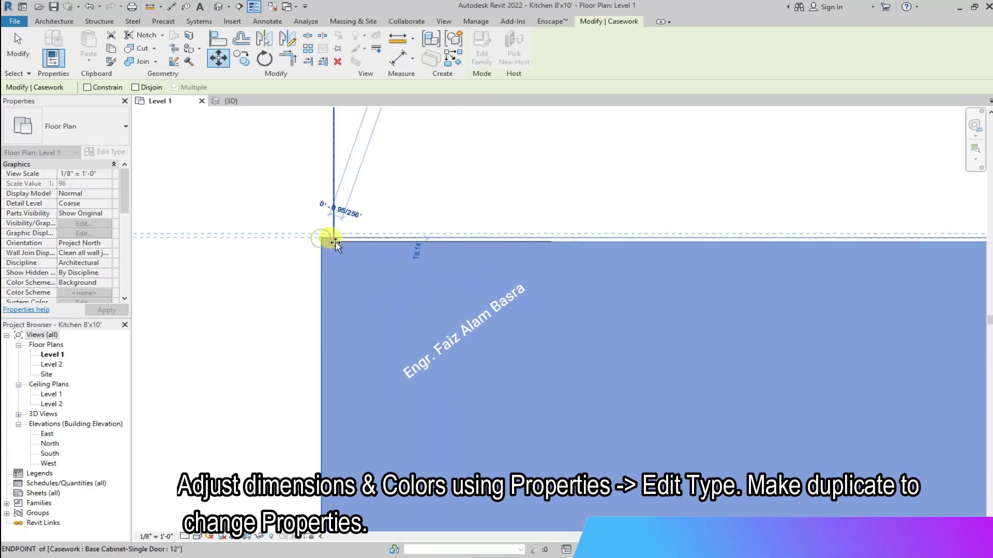
{"action": "key", "text": "Escape"}
{"action": "left_click", "coordinate": [228, 101]}
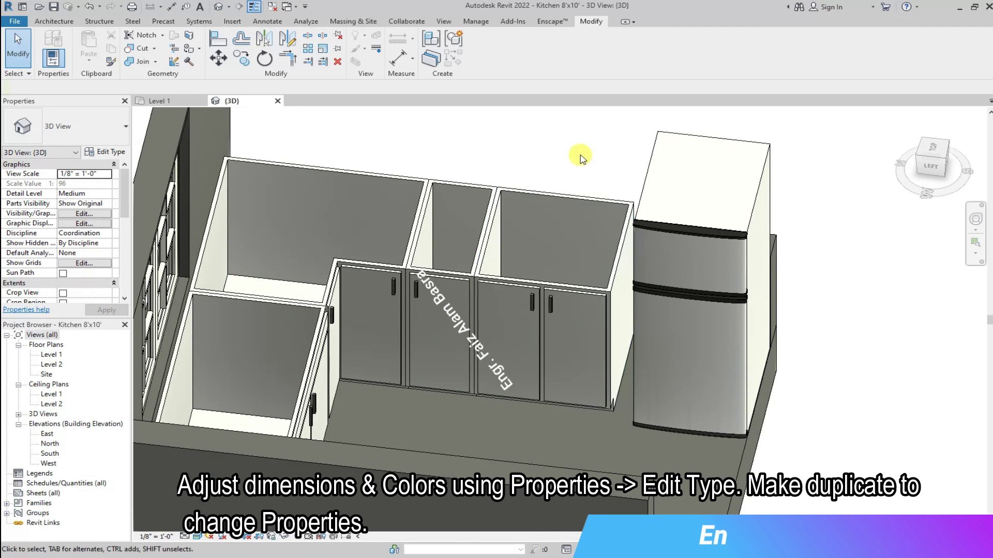
{"action": "scroll", "coordinate": [572, 218], "scroll_direction": "down", "scroll_amount": 5}
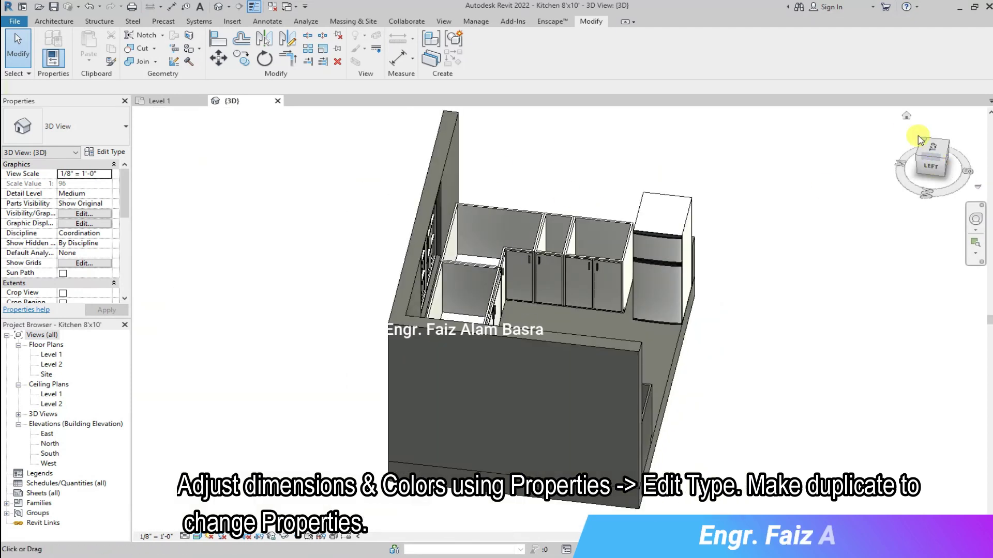
{"action": "left_click", "coordinate": [905, 116]}
{"action": "scroll", "coordinate": [457, 312], "scroll_direction": "up", "scroll_amount": 5}
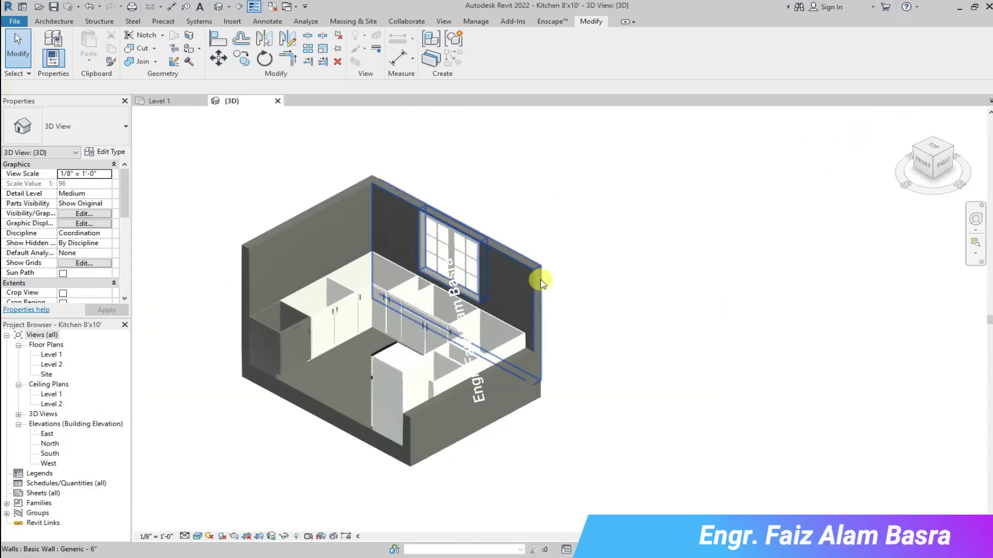
{"action": "scroll", "coordinate": [539, 278], "scroll_direction": "up", "scroll_amount": 3}
{"action": "scroll", "coordinate": [265, 350], "scroll_direction": "up", "scroll_amount": 2}
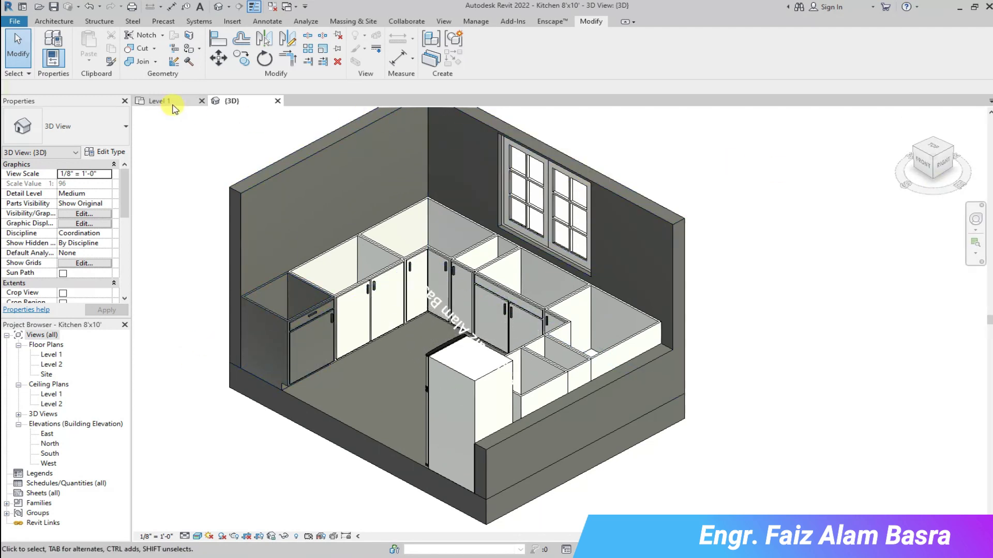
{"action": "left_click", "coordinate": [921, 161]}
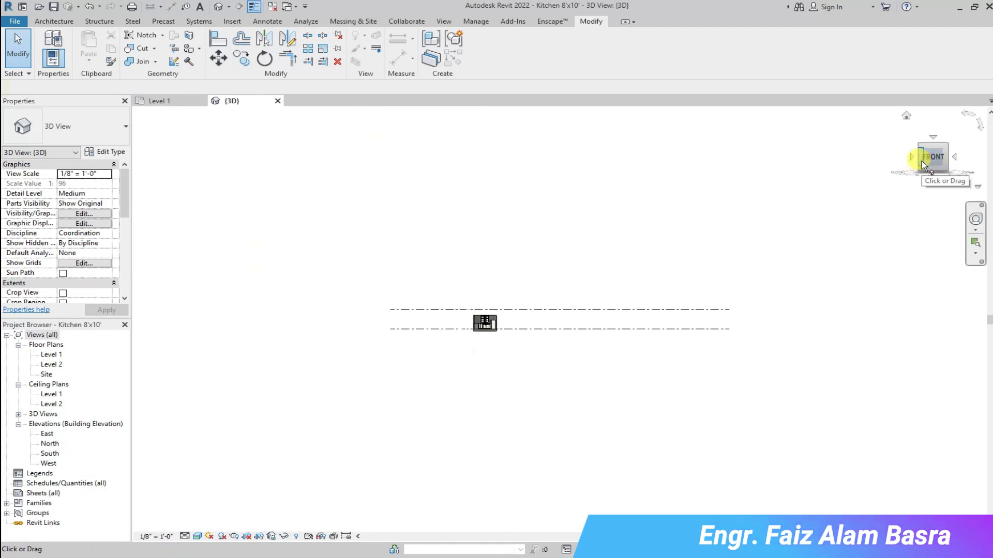
{"action": "left_click", "coordinate": [913, 159]}
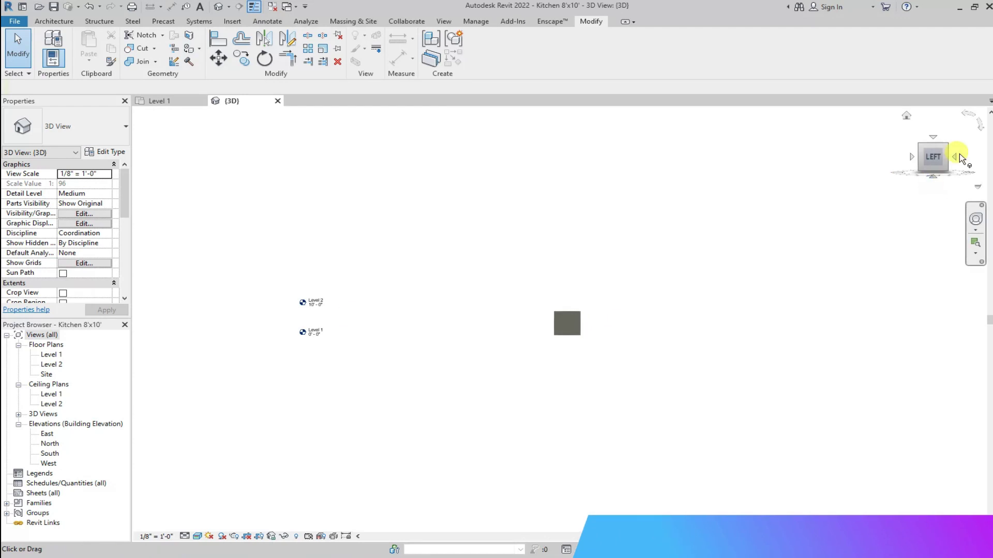
{"action": "left_click", "coordinate": [937, 151]}
{"action": "scroll", "coordinate": [578, 358], "scroll_direction": "up", "scroll_amount": 3}
{"action": "left_click", "coordinate": [934, 172]}
{"action": "scroll", "coordinate": [533, 383], "scroll_direction": "up", "scroll_amount": 2}
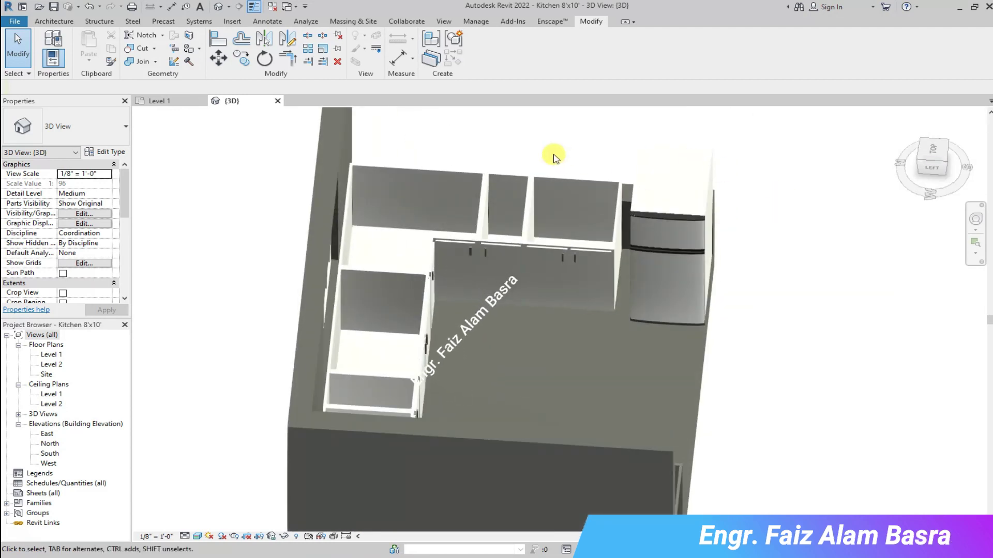
Step: Change the double-door cabinet beside the fridge to Base Cabinet-2 Bin 15"
{"action": "middle_click_drag", "start_coordinate": [562, 161], "coordinate": [620, 264], "text": "shift"}
{"action": "left_click", "coordinate": [569, 238]}
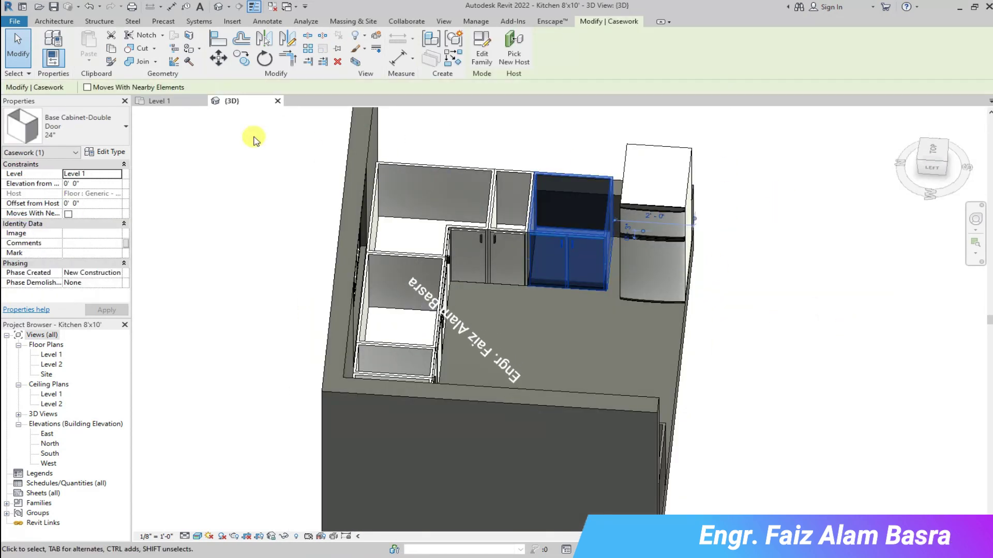
{"action": "left_click", "coordinate": [125, 126]}
{"action": "scroll", "coordinate": [173, 220], "scroll_direction": "up", "scroll_amount": 3}
{"action": "scroll", "coordinate": [171, 201], "scroll_direction": "up", "scroll_amount": 3}
{"action": "scroll", "coordinate": [171, 199], "scroll_direction": "up", "scroll_amount": 3}
{"action": "scroll", "coordinate": [178, 181], "scroll_direction": "up", "scroll_amount": 3}
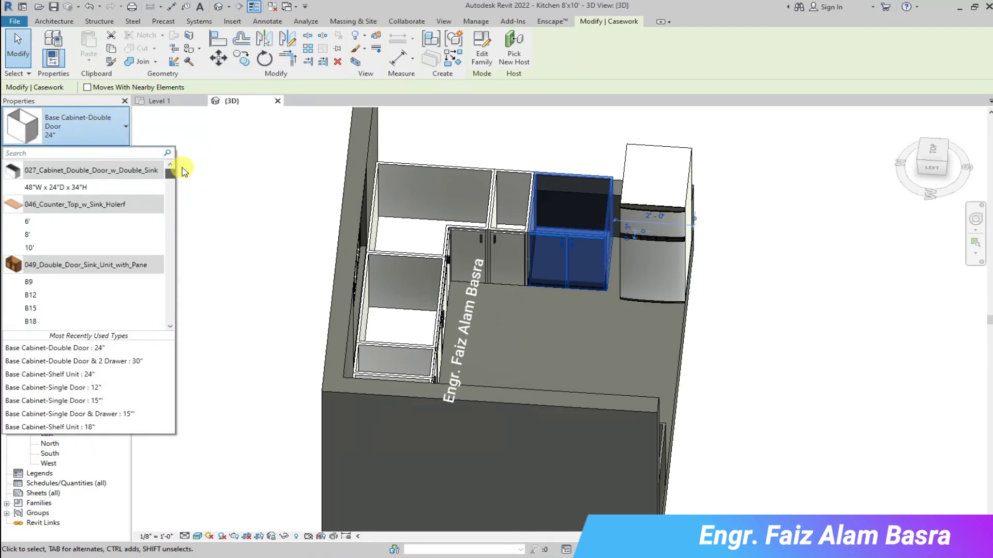
{"action": "scroll", "coordinate": [179, 178], "scroll_direction": "down", "scroll_amount": 3}
{"action": "scroll", "coordinate": [181, 185], "scroll_direction": "down", "scroll_amount": 2}
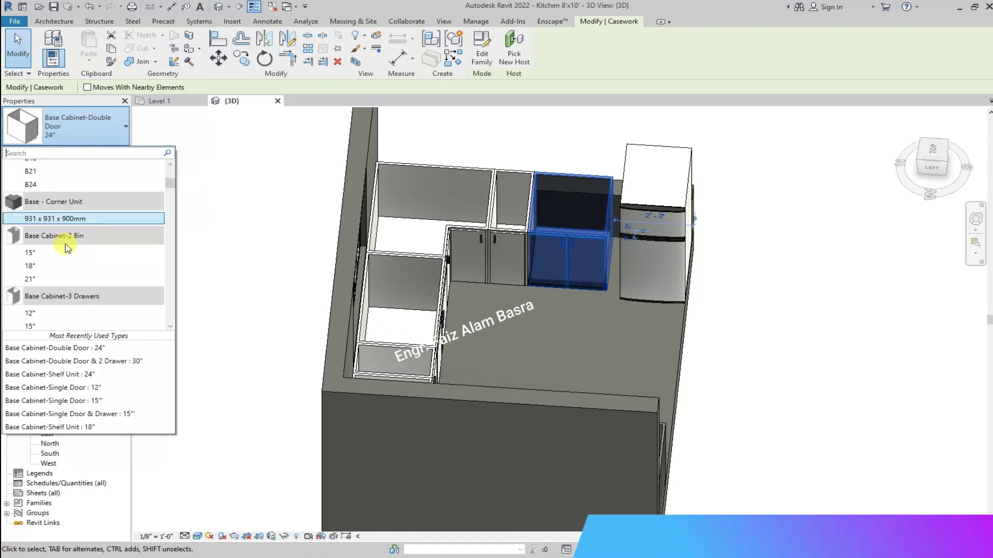
{"action": "left_click", "coordinate": [31, 262]}
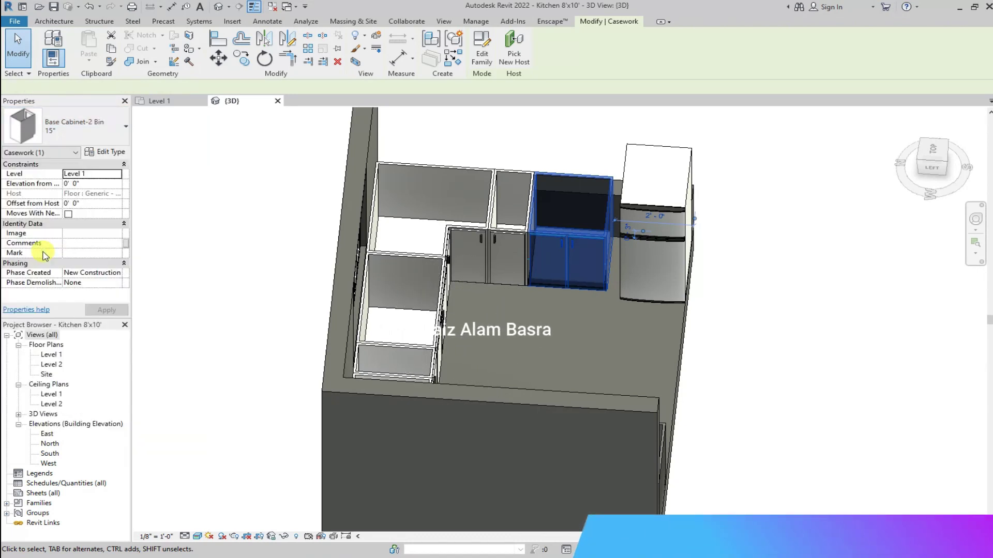
{"action": "left_click", "coordinate": [194, 155]}
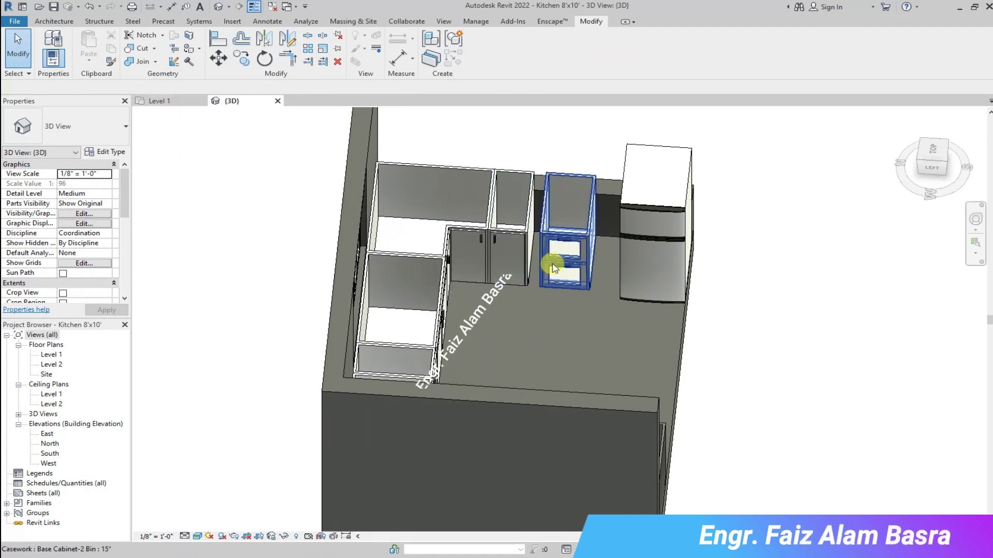
Step: In the Level 1 plan, change the two-bin cabinet to Base Cabinet-3 Drawers 15"
{"action": "scroll", "coordinate": [459, 341], "scroll_direction": "up", "scroll_amount": 3}
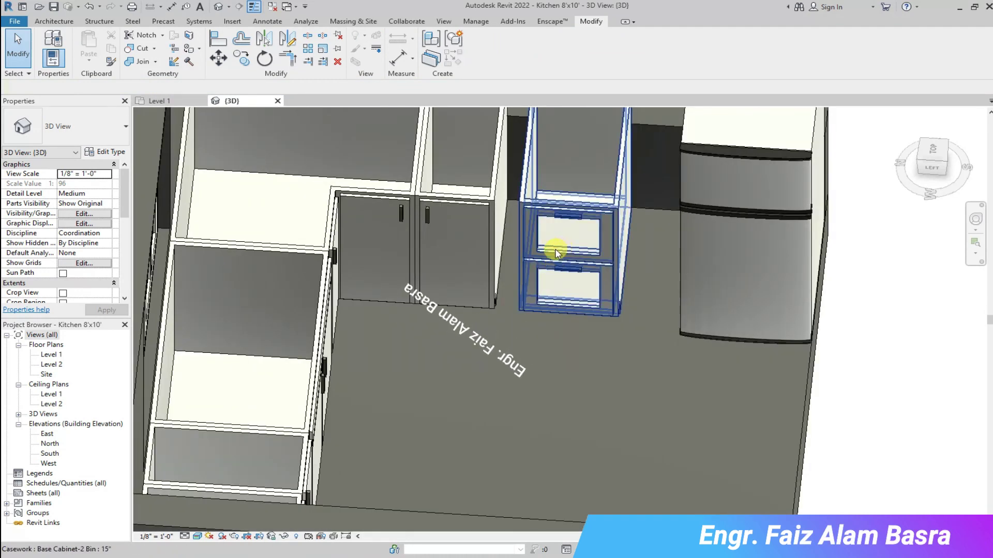
{"action": "scroll", "coordinate": [553, 255], "scroll_direction": "down", "scroll_amount": 3}
{"action": "scroll", "coordinate": [543, 251], "scroll_direction": "down", "scroll_amount": 2}
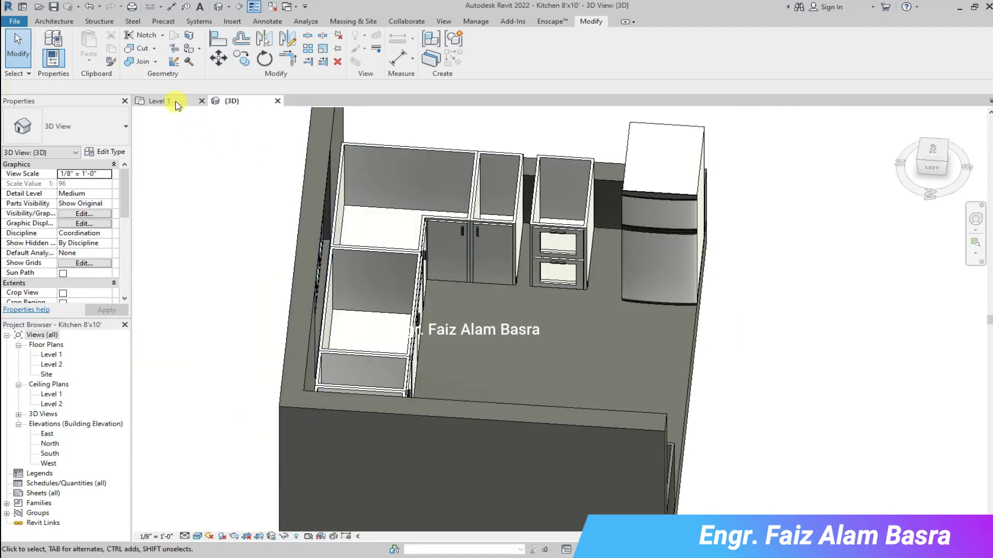
{"action": "left_click", "coordinate": [160, 101]}
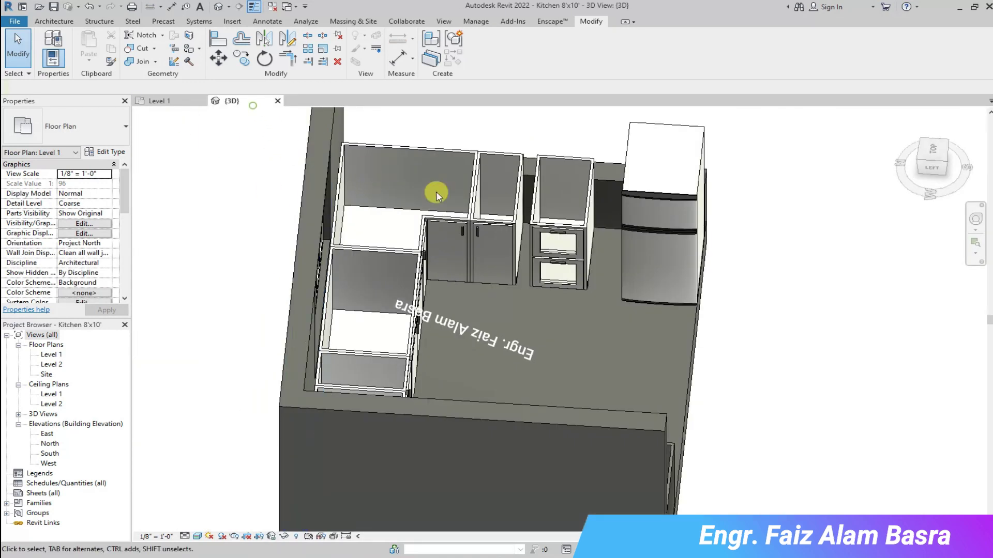
{"action": "left_click", "coordinate": [566, 222]}
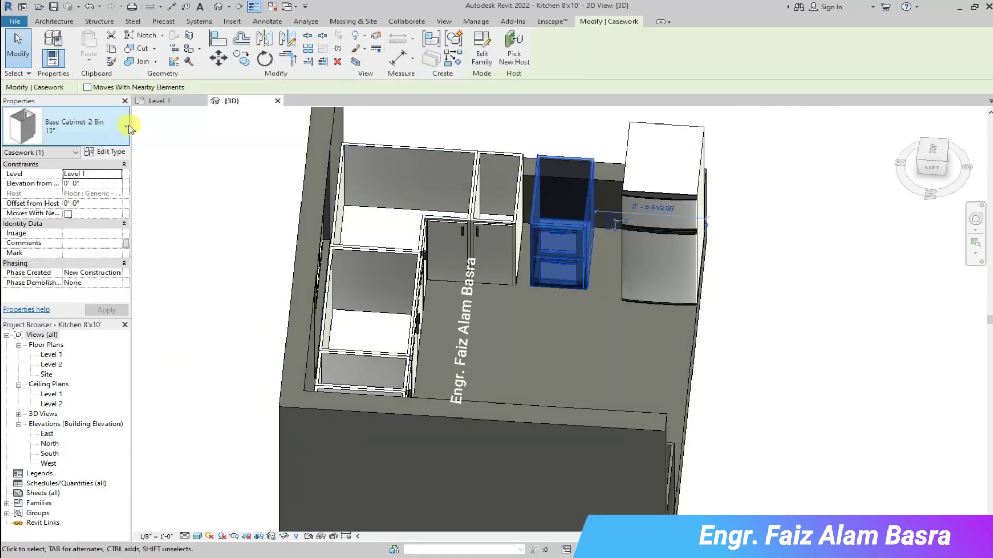
{"action": "left_click", "coordinate": [126, 127]}
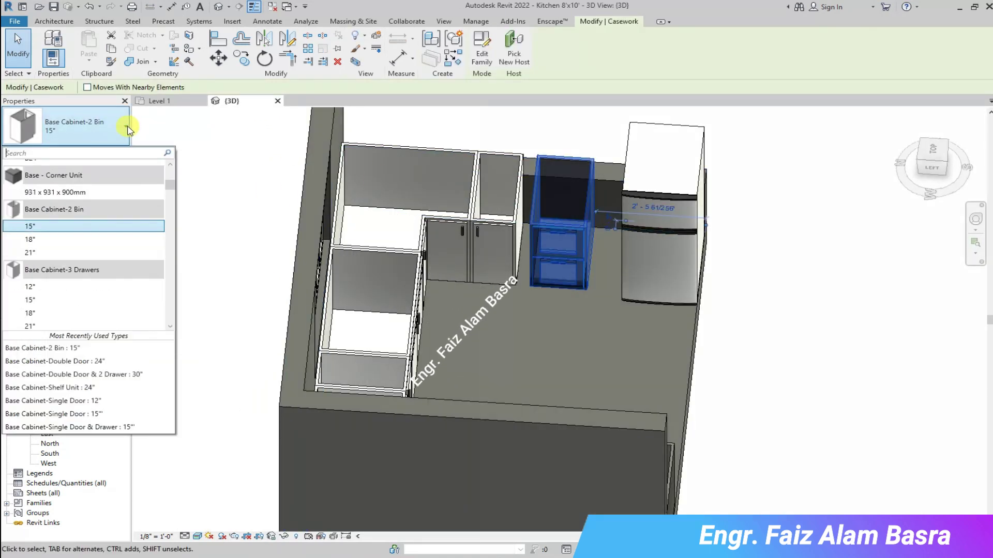
{"action": "left_click", "coordinate": [46, 287]}
{"action": "left_click", "coordinate": [206, 268]}
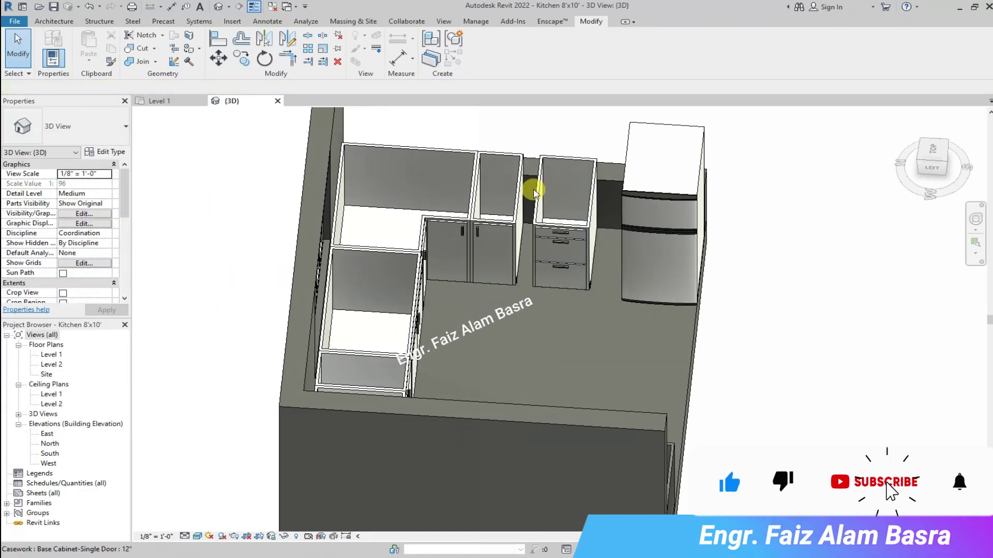
{"action": "scroll", "coordinate": [533, 192], "scroll_direction": "up", "scroll_amount": 2}
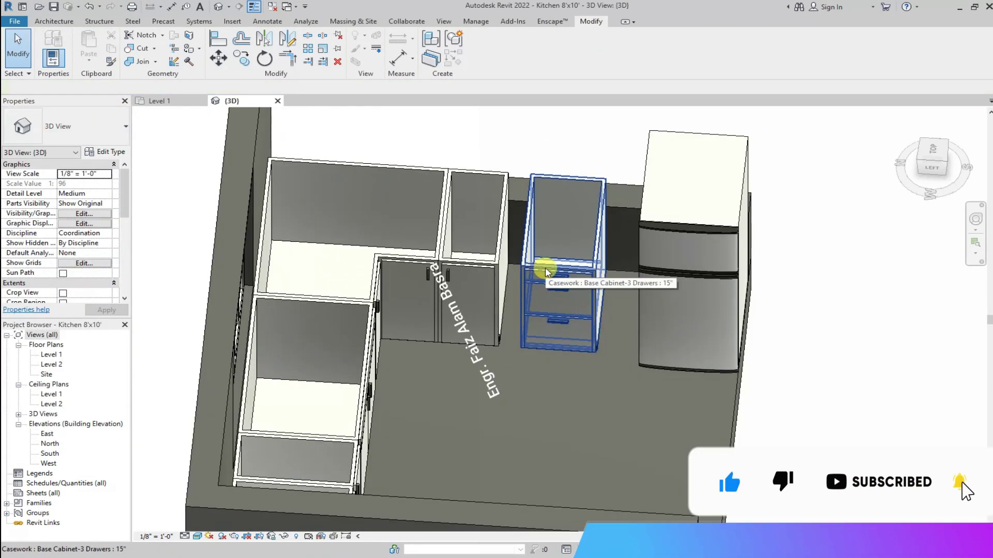
{"action": "scroll", "coordinate": [545, 272], "scroll_direction": "down", "scroll_amount": 2}
{"action": "left_click", "coordinate": [165, 101]}
Step: Return to 3D and reorient to an isometric view of the whole kitchen
{"action": "scroll", "coordinate": [658, 237], "scroll_direction": "down", "scroll_amount": 3}
{"action": "scroll", "coordinate": [421, 365], "scroll_direction": "down", "scroll_amount": 2}
{"action": "scroll", "coordinate": [468, 310], "scroll_direction": "up", "scroll_amount": 1}
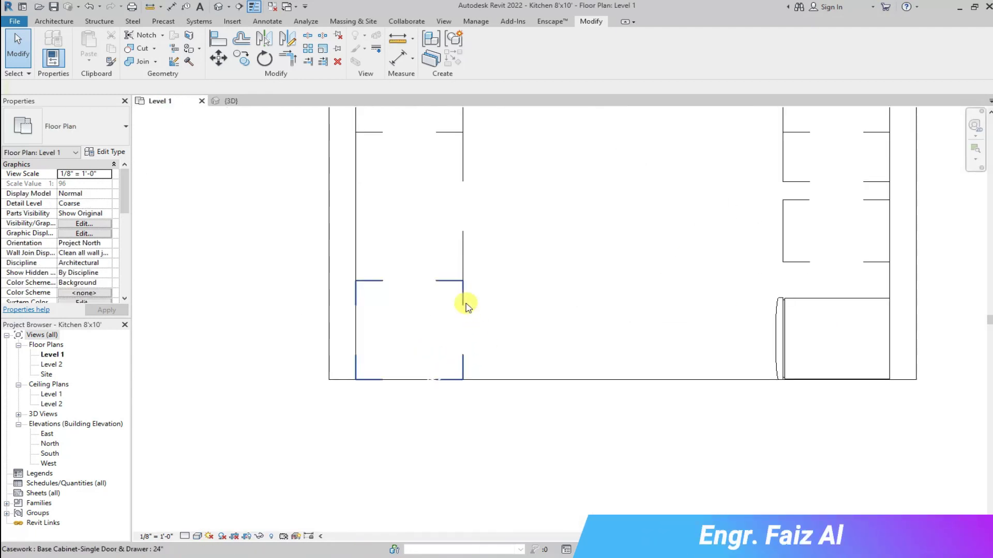
{"action": "left_click", "coordinate": [465, 305]}
{"action": "left_click", "coordinate": [231, 101]}
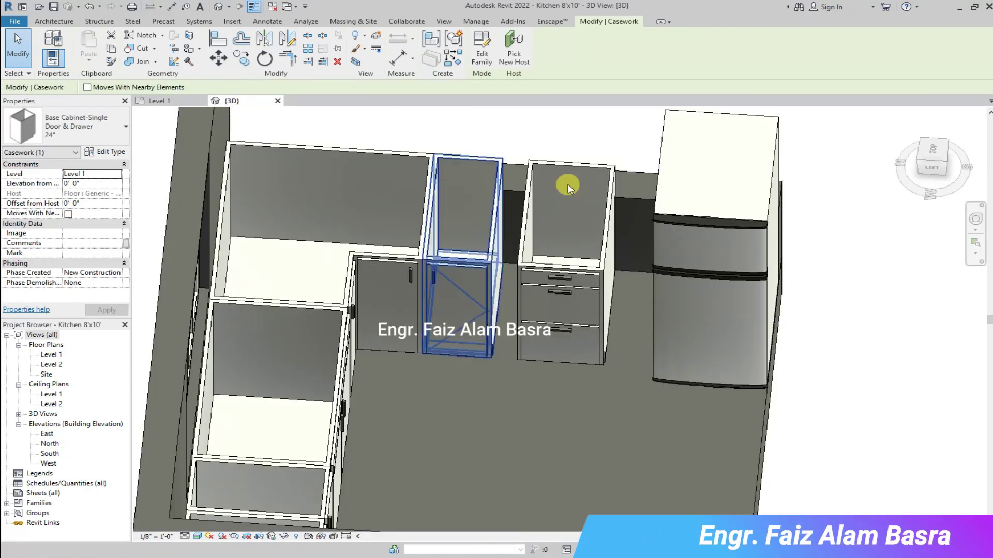
{"action": "left_click", "coordinate": [932, 170]}
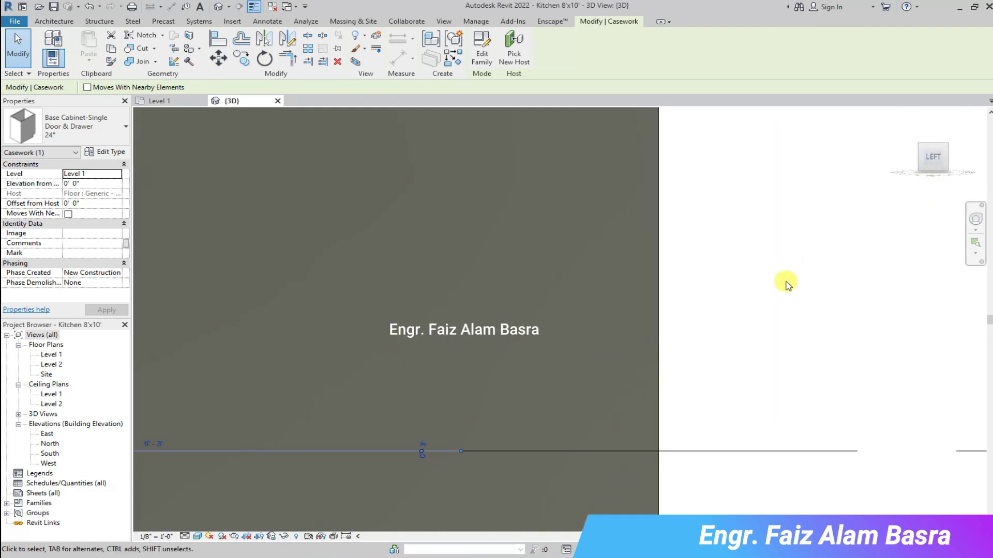
{"action": "left_click", "coordinate": [928, 146]}
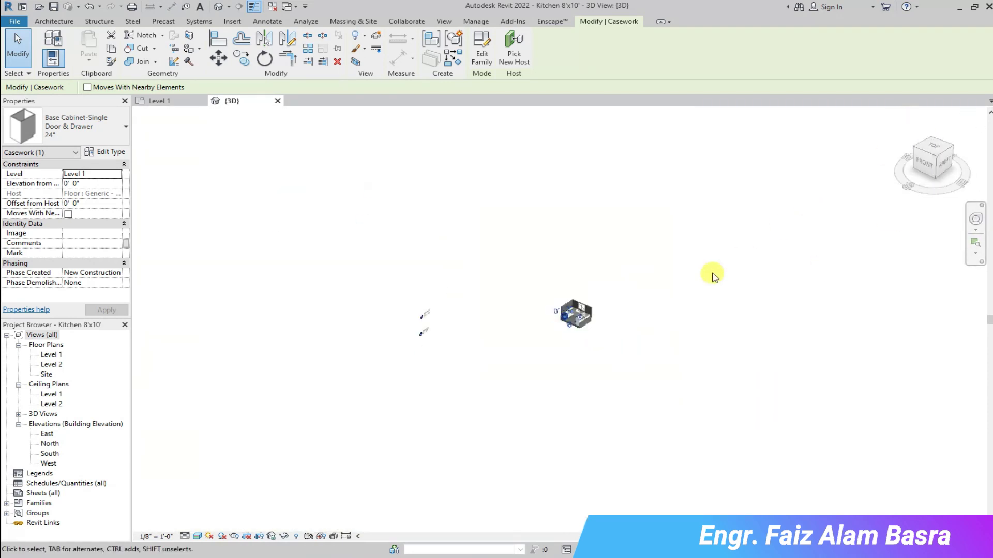
{"action": "scroll", "coordinate": [490, 363], "scroll_direction": "up", "scroll_amount": 3}
{"action": "left_click", "coordinate": [317, 348]}
Step: Change the cabinet at the end of the run to Base Cabinet-3 Drawers 24"
{"action": "scroll", "coordinate": [343, 406], "scroll_direction": "up", "scroll_amount": 2}
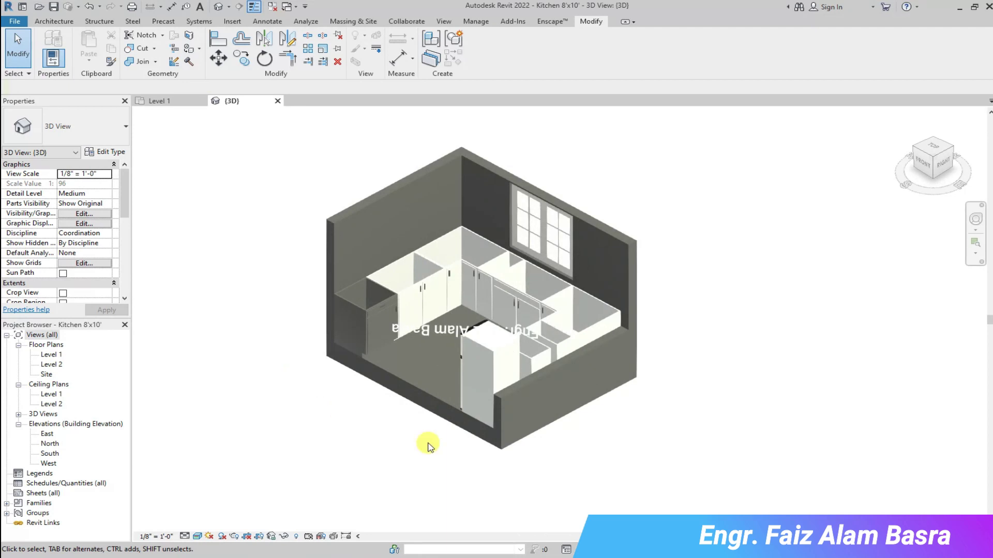
{"action": "scroll", "coordinate": [737, 448], "scroll_direction": "up", "scroll_amount": 2}
{"action": "scroll", "coordinate": [283, 289], "scroll_direction": "up", "scroll_amount": 3}
{"action": "left_click", "coordinate": [259, 232]}
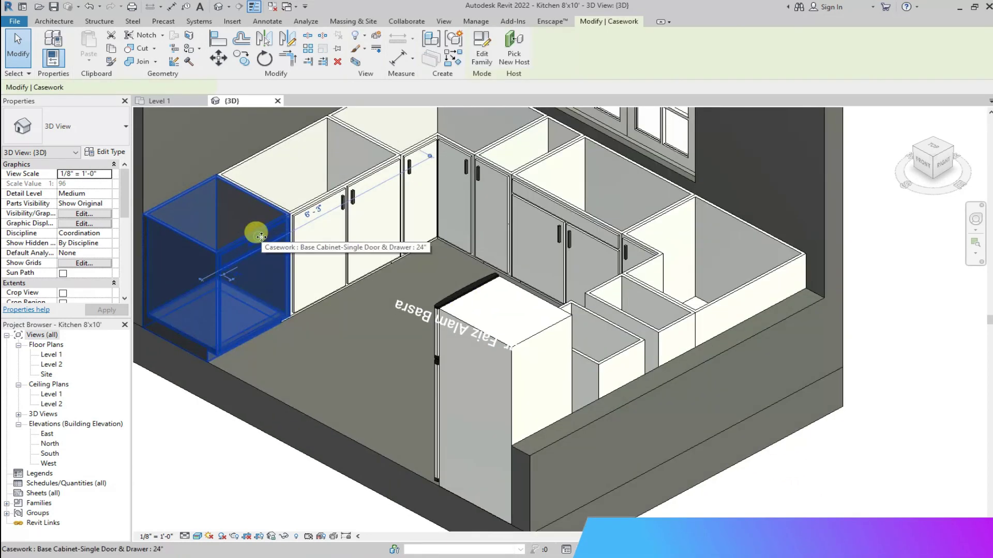
{"action": "left_click", "coordinate": [124, 133]}
{"action": "mouse_move", "coordinate": [166, 266]}
{"action": "left_mouse_down"}
{"action": "mouse_move", "coordinate": [171, 176]}
{"action": "mouse_move", "coordinate": [171, 189]}
{"action": "left_mouse_up"}
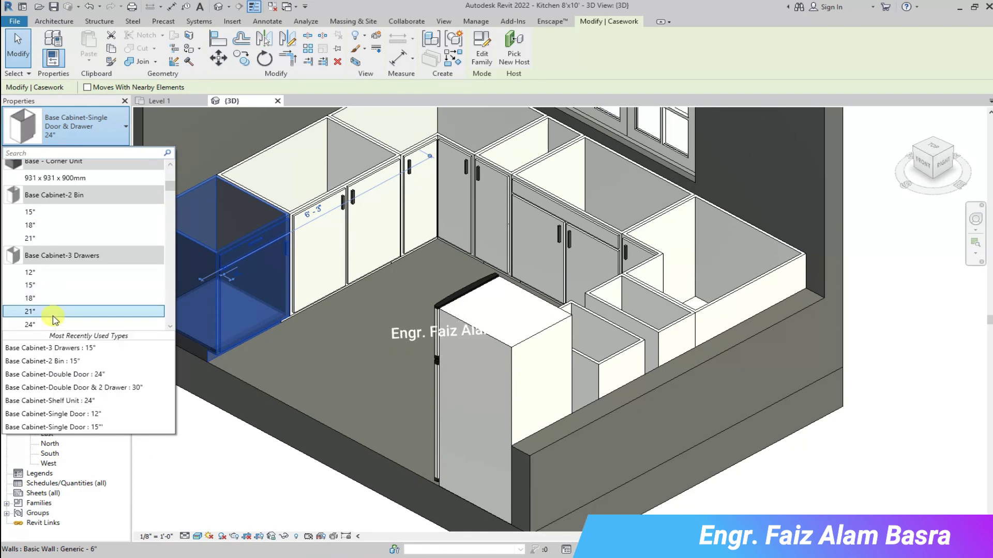
{"action": "left_click", "coordinate": [54, 325]}
Step: In the Level 1 plan, move the 24" three-drawer cabinet flush into the wall corner, then return to 3D
{"action": "left_click", "coordinate": [166, 105]}
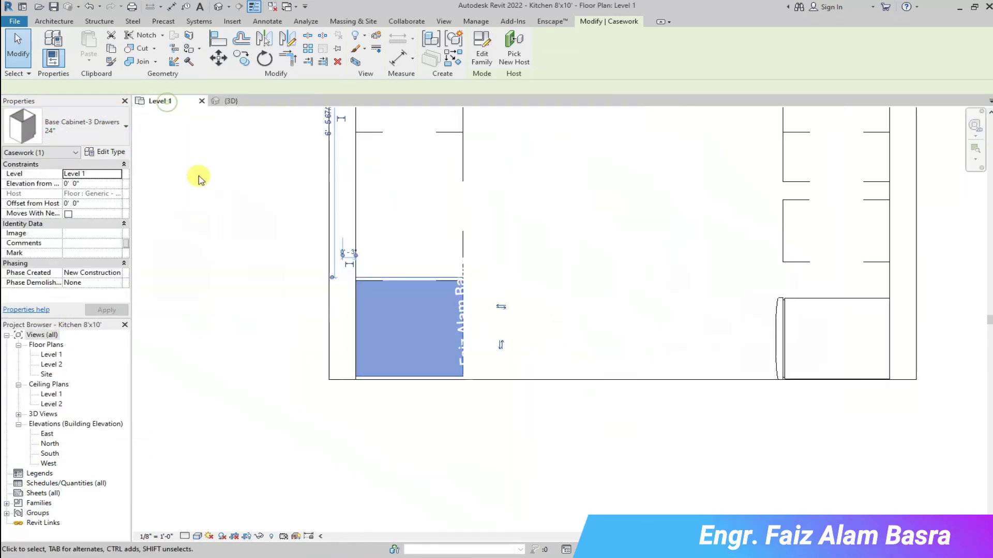
{"action": "scroll", "coordinate": [388, 350], "scroll_direction": "up", "scroll_amount": 1}
{"action": "scroll", "coordinate": [375, 366], "scroll_direction": "up", "scroll_amount": 1}
{"action": "left_click", "coordinate": [218, 58]}
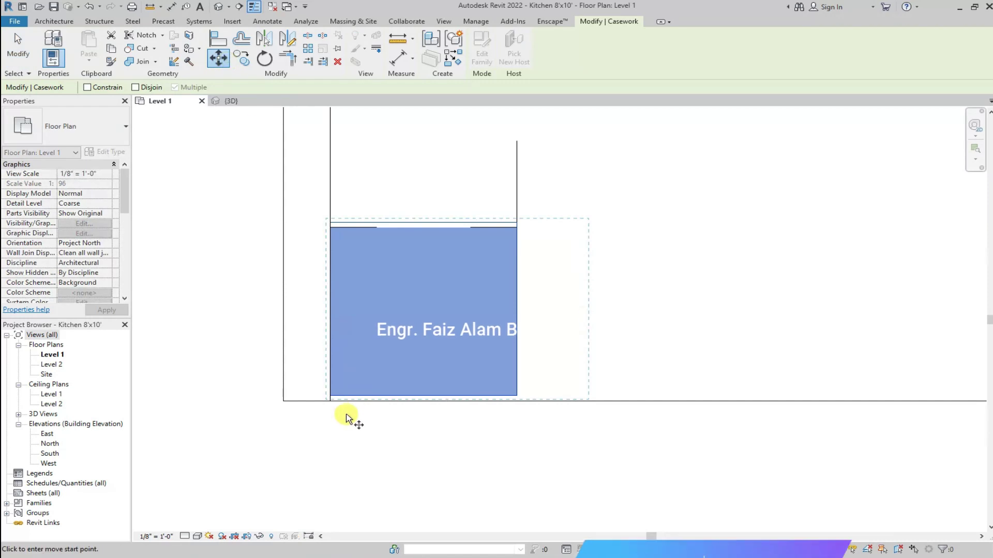
{"action": "scroll", "coordinate": [348, 414], "scroll_direction": "up", "scroll_amount": 1}
{"action": "left_click", "coordinate": [324, 390]}
{"action": "key", "text": "Escape"}
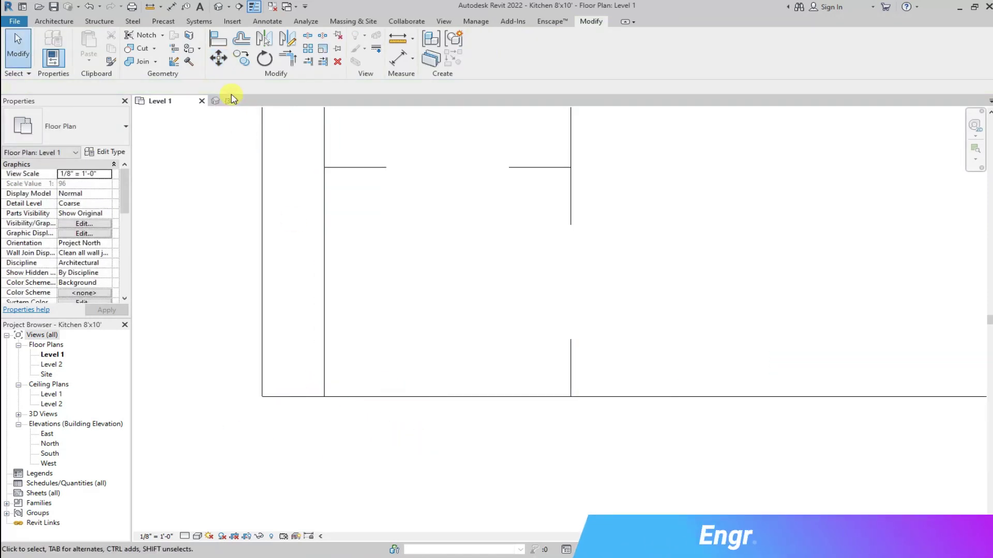
{"action": "left_click", "coordinate": [231, 101]}
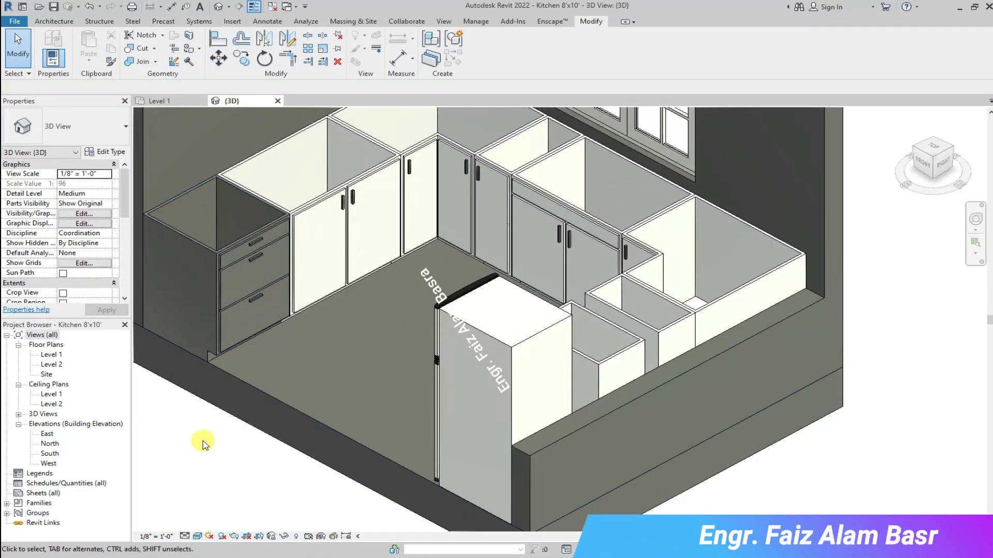
Step: From a front 3D view, change the 15" three-drawer cabinet beside the fridge to Base Cabinet-2 Bin 18"
{"action": "left_click", "coordinate": [166, 100]}
{"action": "scroll", "coordinate": [254, 341], "scroll_direction": "down", "scroll_amount": 1}
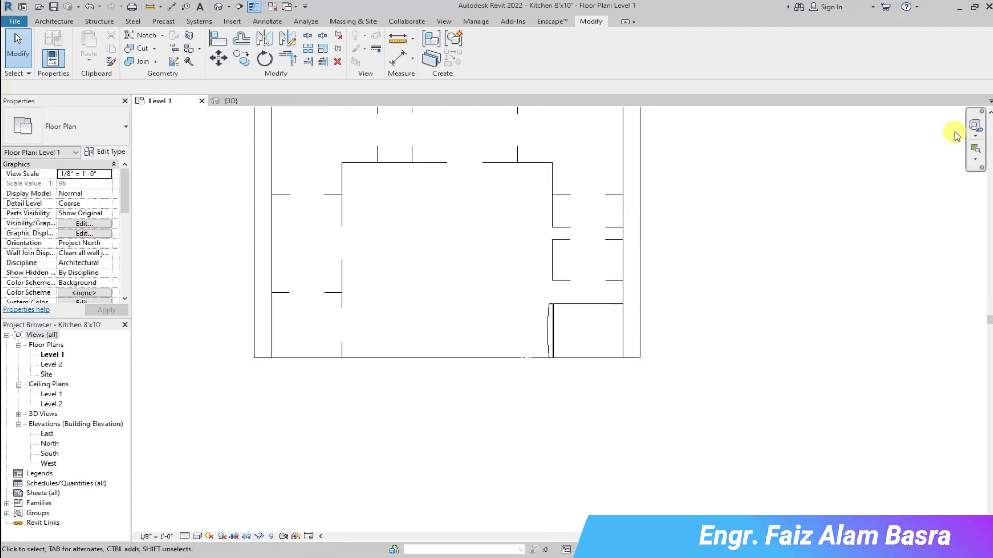
{"action": "left_click", "coordinate": [231, 100]}
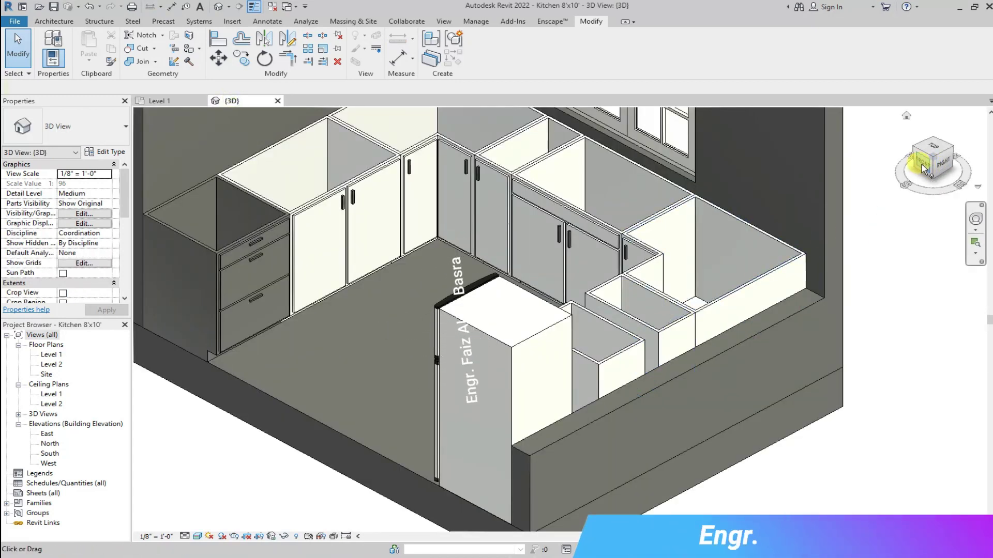
{"action": "left_click", "coordinate": [922, 164]}
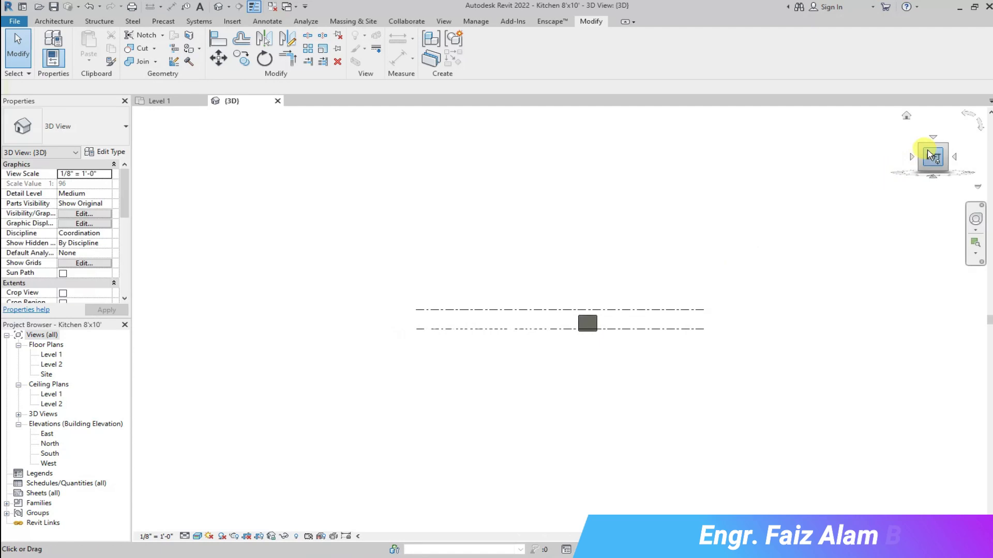
{"action": "scroll", "coordinate": [586, 377], "scroll_direction": "up", "scroll_amount": 3}
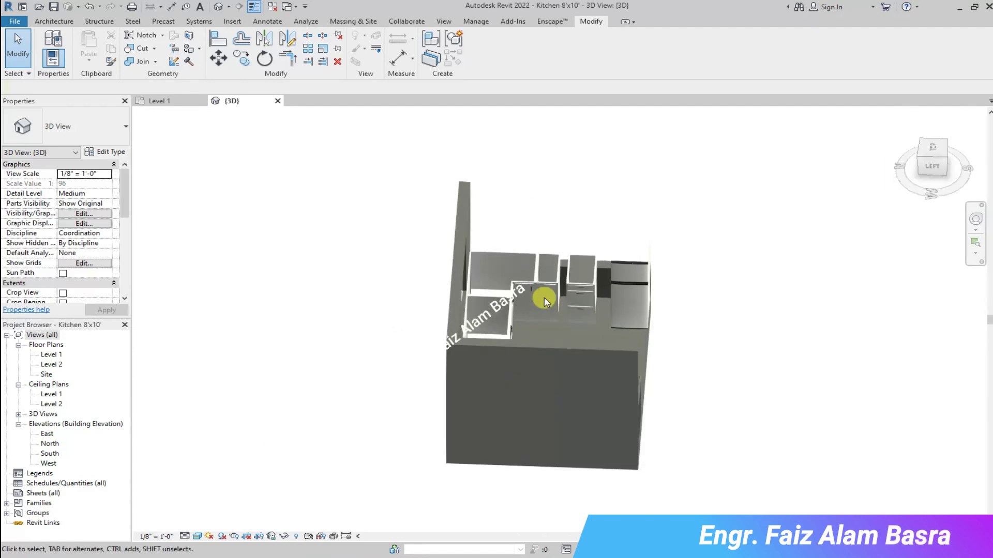
{"action": "scroll", "coordinate": [543, 313], "scroll_direction": "up", "scroll_amount": 3}
{"action": "scroll", "coordinate": [536, 269], "scroll_direction": "up", "scroll_amount": 3}
{"action": "scroll", "coordinate": [692, 337], "scroll_direction": "up", "scroll_amount": 2}
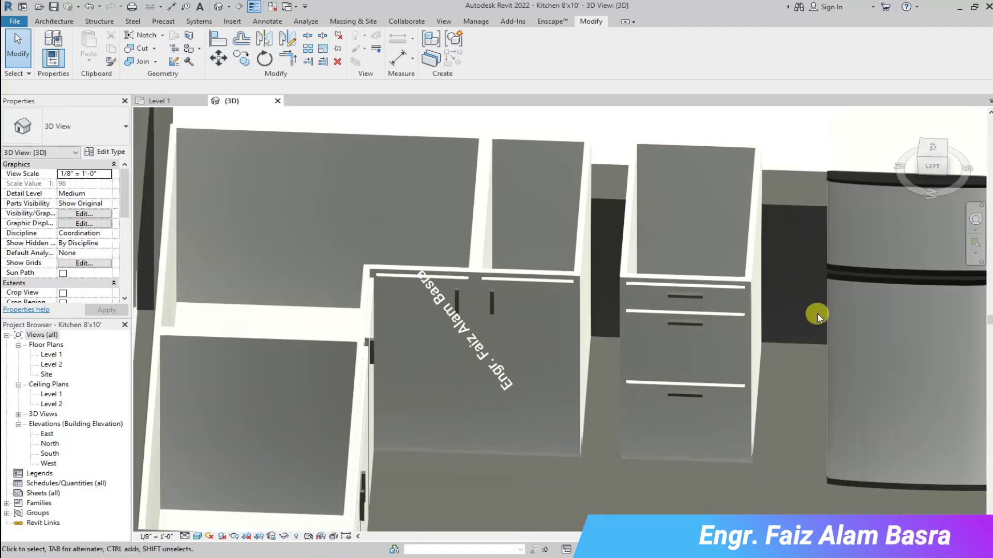
{"action": "left_click", "coordinate": [656, 279]}
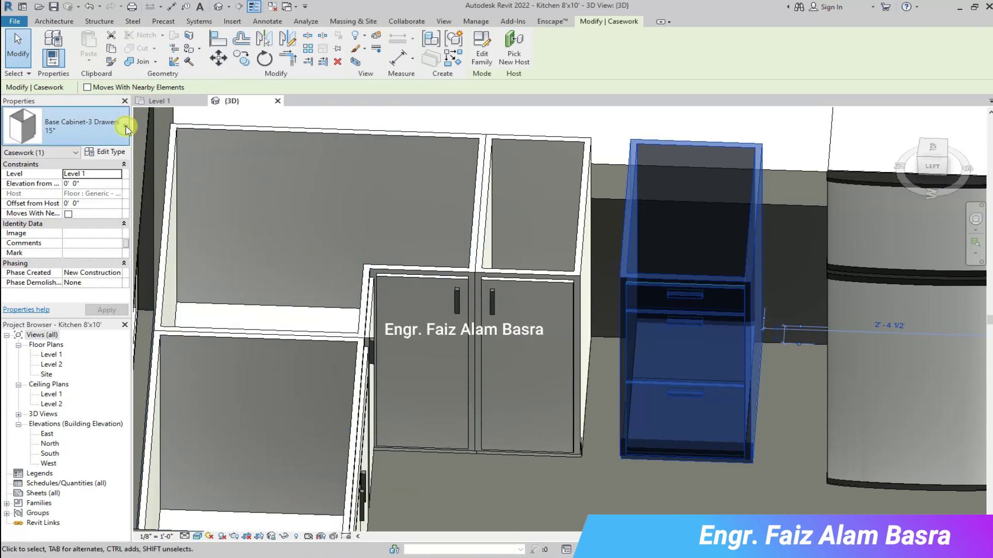
{"action": "left_click", "coordinate": [127, 127]}
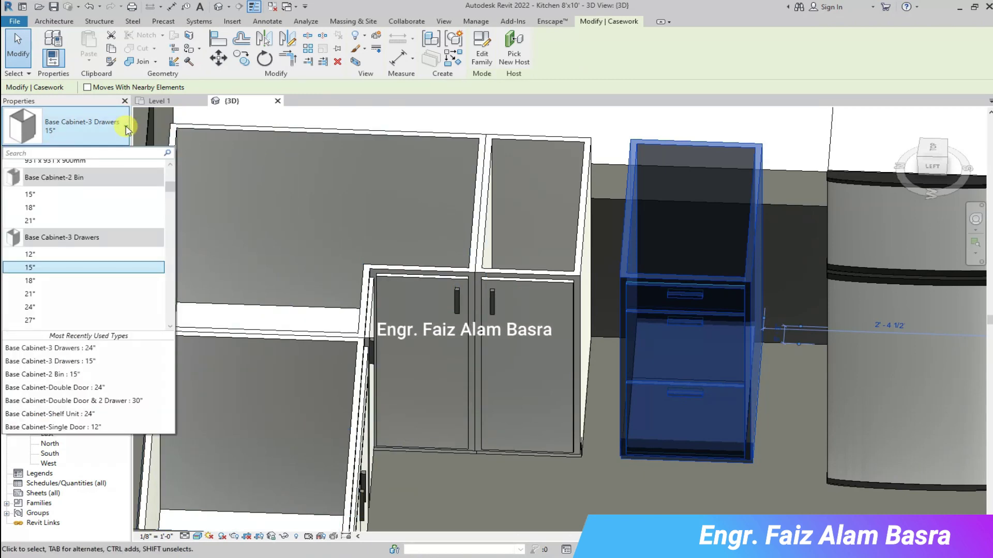
{"action": "left_click", "coordinate": [30, 207]}
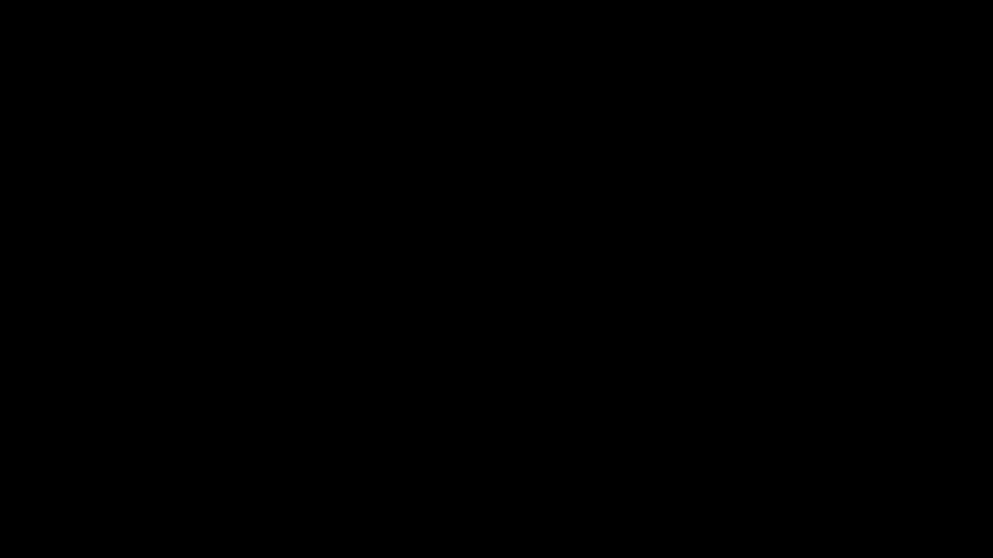
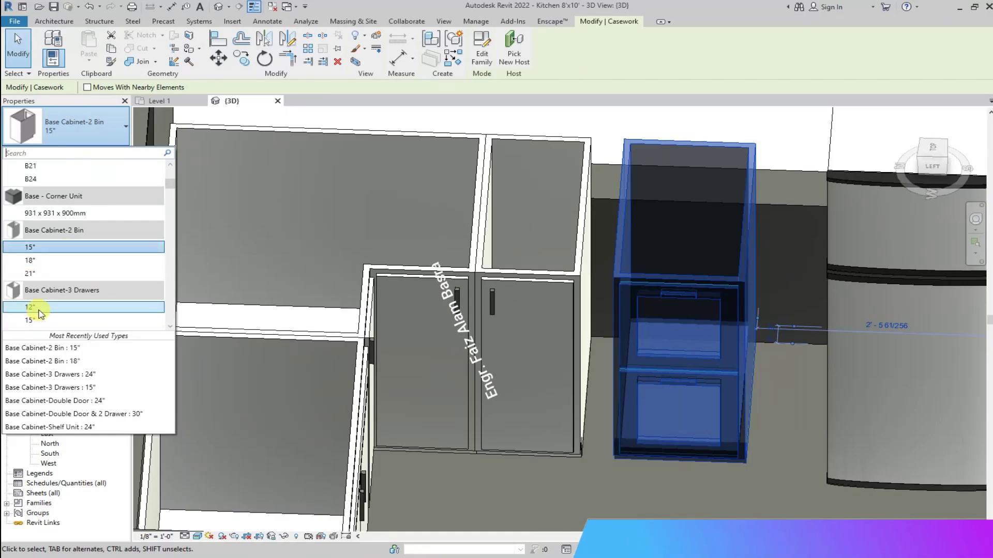
Step: Change the cabinet beside the fridge from Base Cabinet-4 Bin 30" to Base Cabinet-4 Drawers 12"
{"action": "scroll", "coordinate": [79, 283], "scroll_direction": "up", "scroll_amount": 1}
{"action": "scroll", "coordinate": [79, 284], "scroll_direction": "down", "scroll_amount": 1}
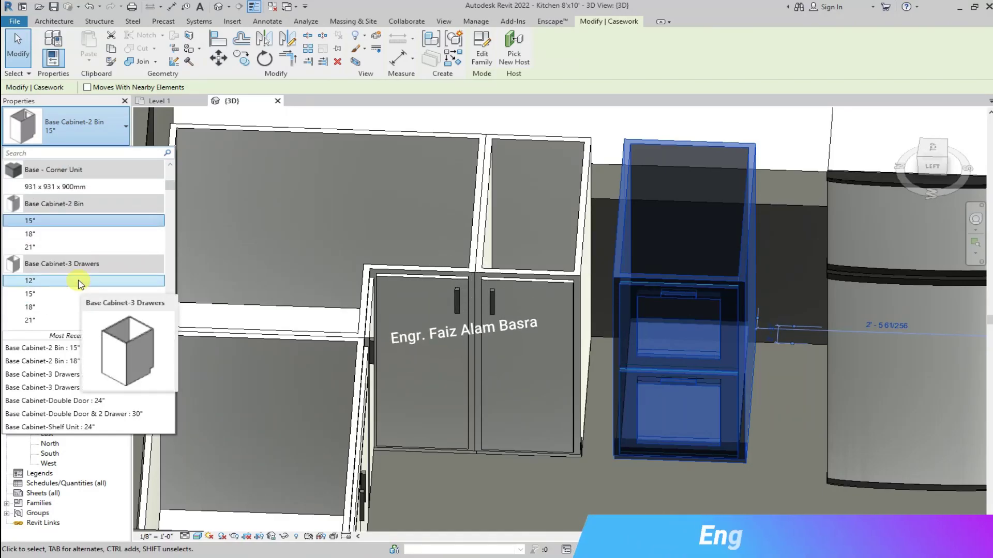
{"action": "scroll", "coordinate": [80, 284], "scroll_direction": "down", "scroll_amount": 4}
{"action": "left_click", "coordinate": [47, 263]}
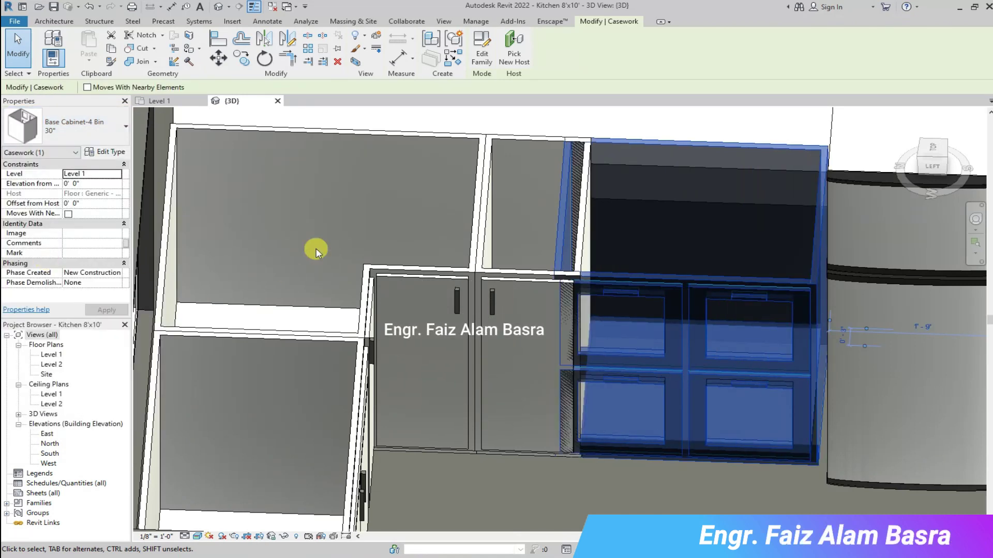
{"action": "left_click", "coordinate": [106, 129]}
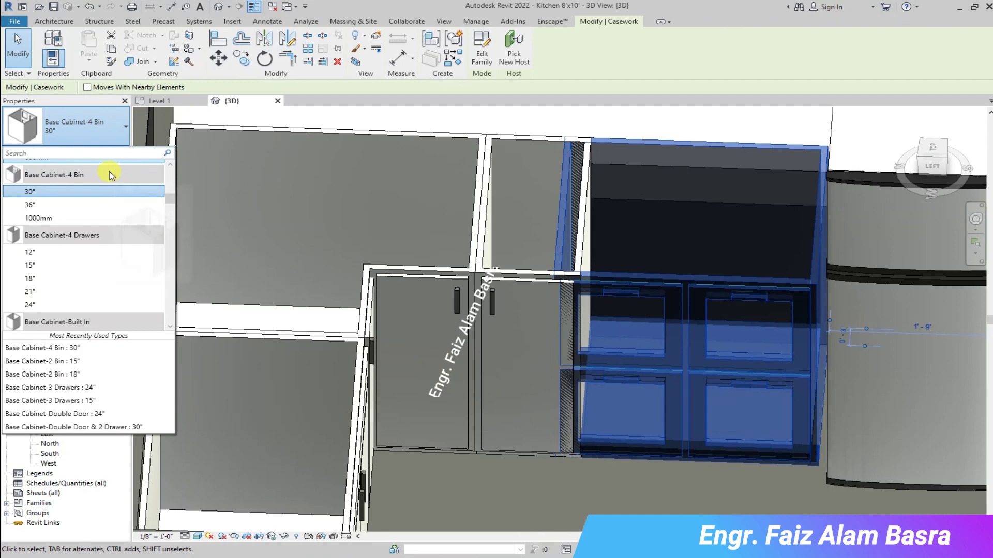
{"action": "left_click", "coordinate": [39, 253]}
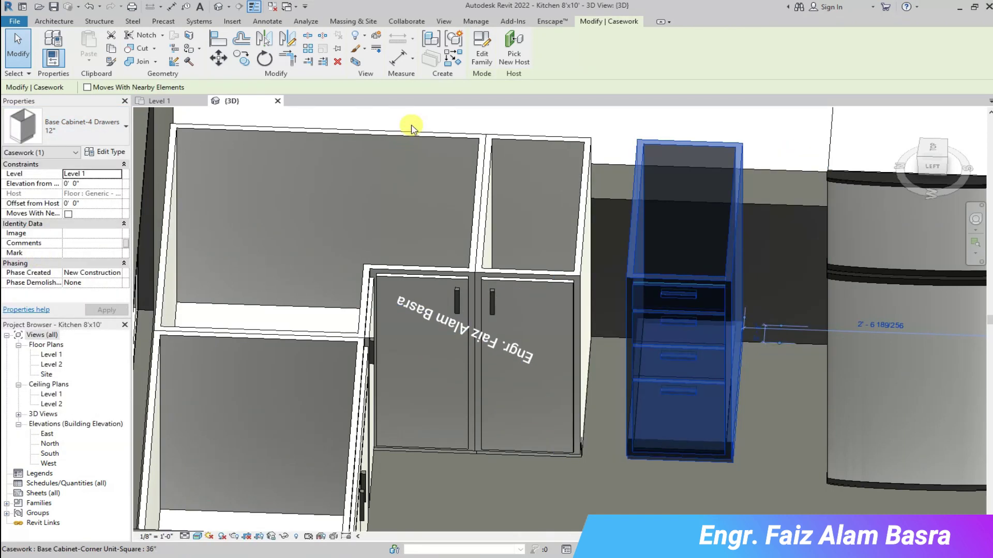
{"action": "key", "text": "Escape"}
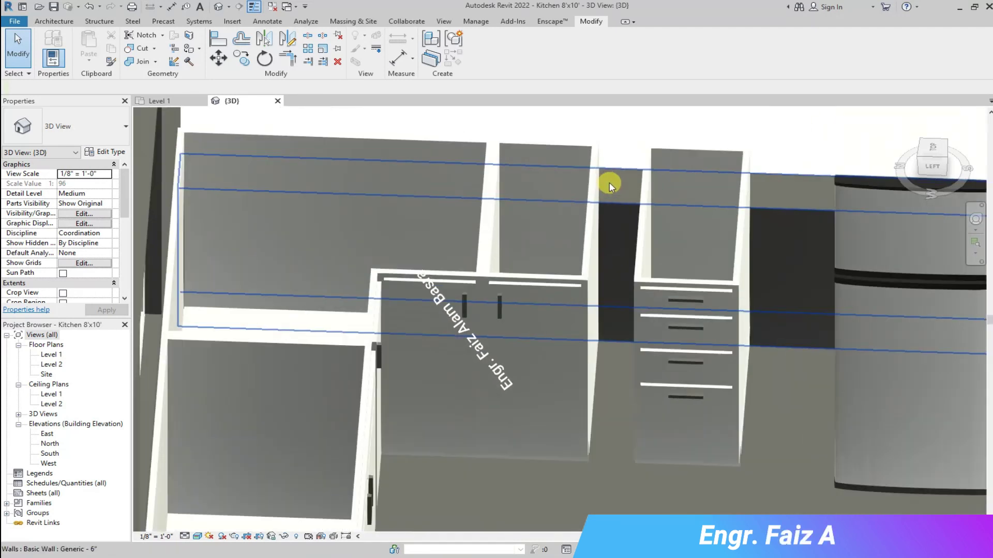
{"action": "left_click", "coordinate": [647, 193]}
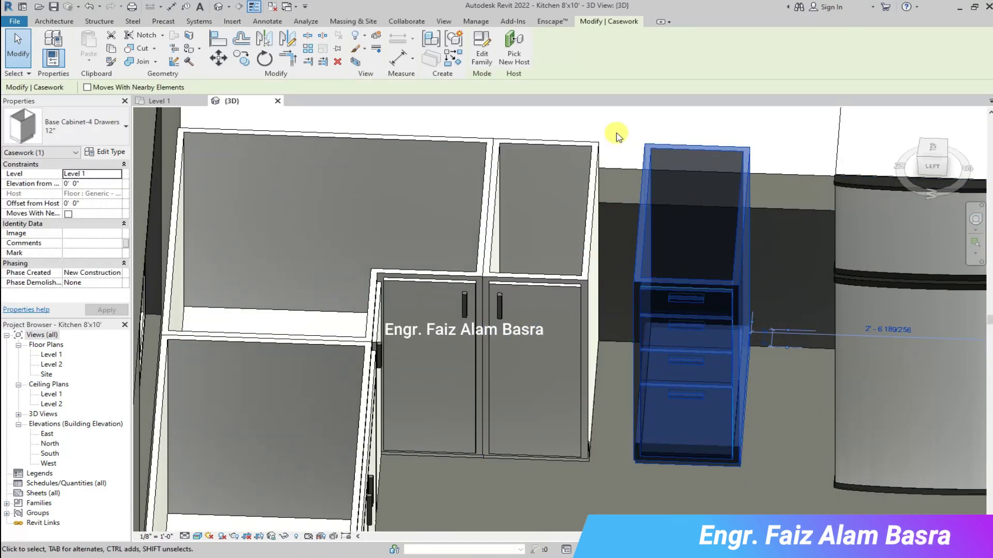
{"action": "left_click", "coordinate": [592, 151]}
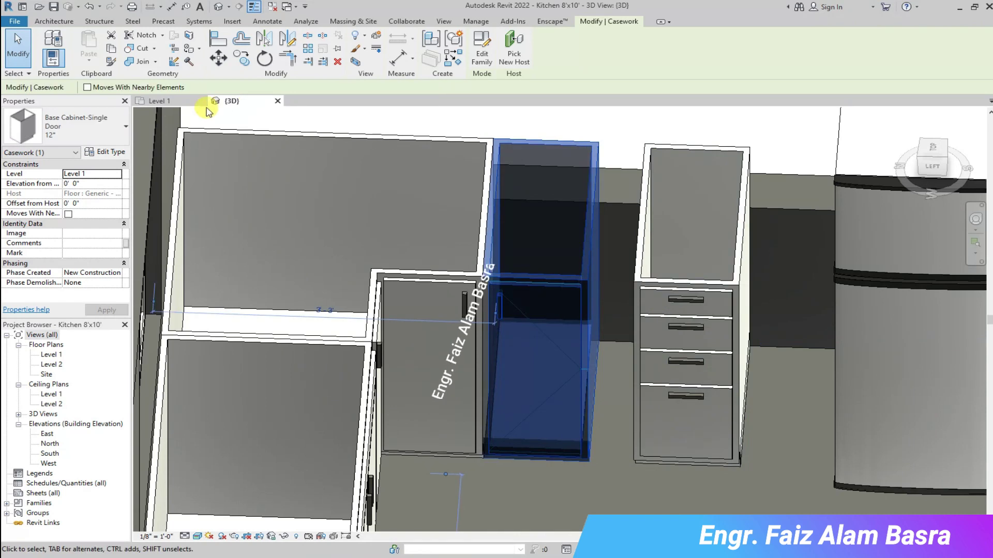
Step: Switch the middle cabinet to the Single Door w Sliding Drawers 12" type
{"action": "left_click", "coordinate": [126, 129]}
{"action": "scroll", "coordinate": [68, 264], "scroll_direction": "down", "scroll_amount": 2}
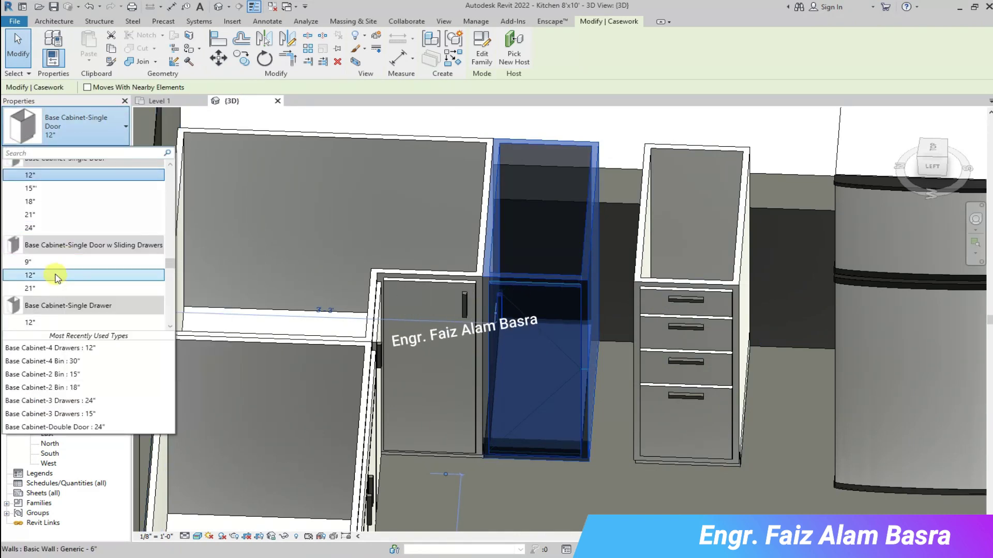
{"action": "left_click", "coordinate": [57, 278]}
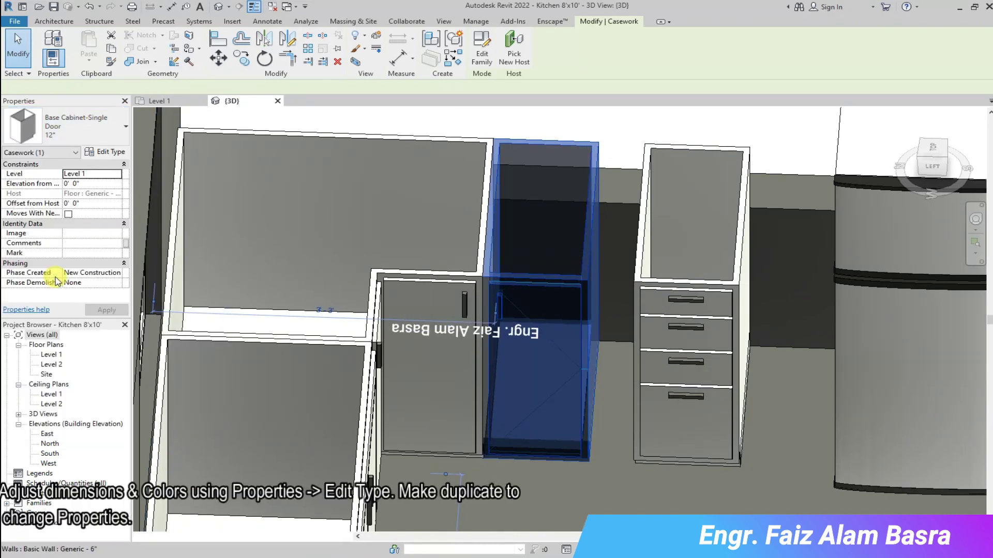
Step: Change the middle cabinet to the Base Cabinet-Built In 24" type instead
{"action": "left_click", "coordinate": [104, 130]}
{"action": "scroll", "coordinate": [75, 243], "scroll_direction": "down", "scroll_amount": 1}
{"action": "scroll", "coordinate": [74, 243], "scroll_direction": "down", "scroll_amount": 1}
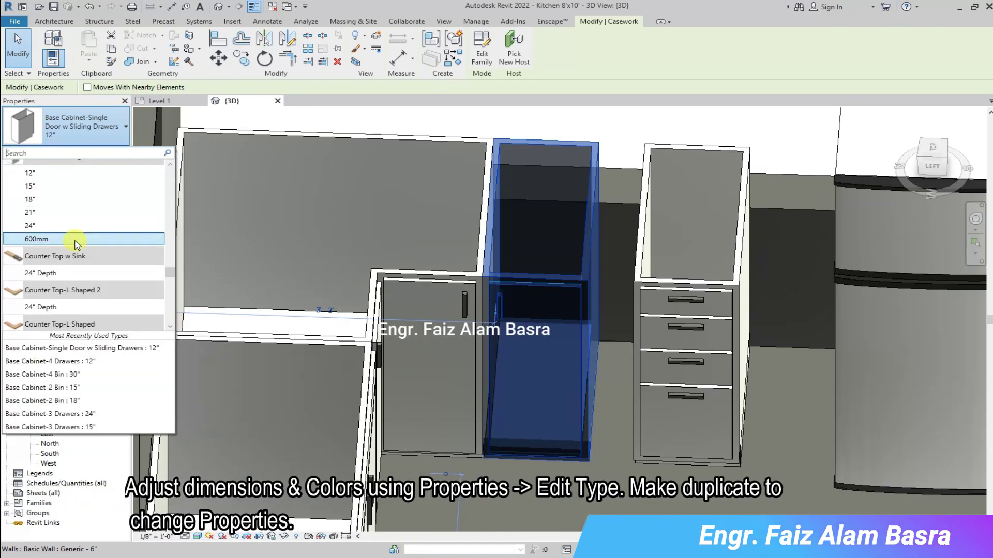
{"action": "scroll", "coordinate": [77, 253], "scroll_direction": "down", "scroll_amount": 2}
{"action": "scroll", "coordinate": [83, 259], "scroll_direction": "down", "scroll_amount": 1}
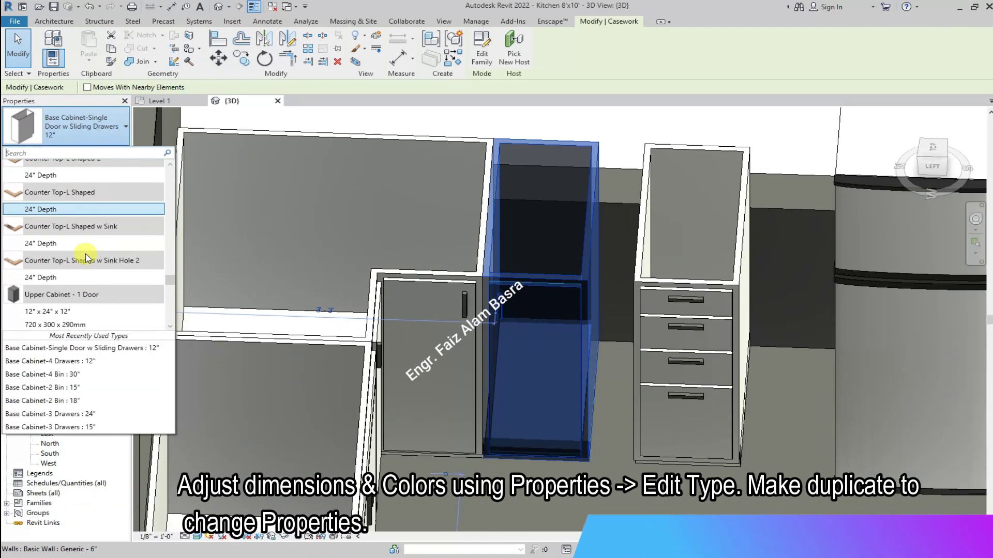
{"action": "scroll", "coordinate": [85, 257], "scroll_direction": "down", "scroll_amount": 2}
{"action": "scroll", "coordinate": [87, 257], "scroll_direction": "down", "scroll_amount": 2}
{"action": "scroll", "coordinate": [90, 255], "scroll_direction": "down", "scroll_amount": 1}
{"action": "scroll", "coordinate": [89, 257], "scroll_direction": "down", "scroll_amount": 3}
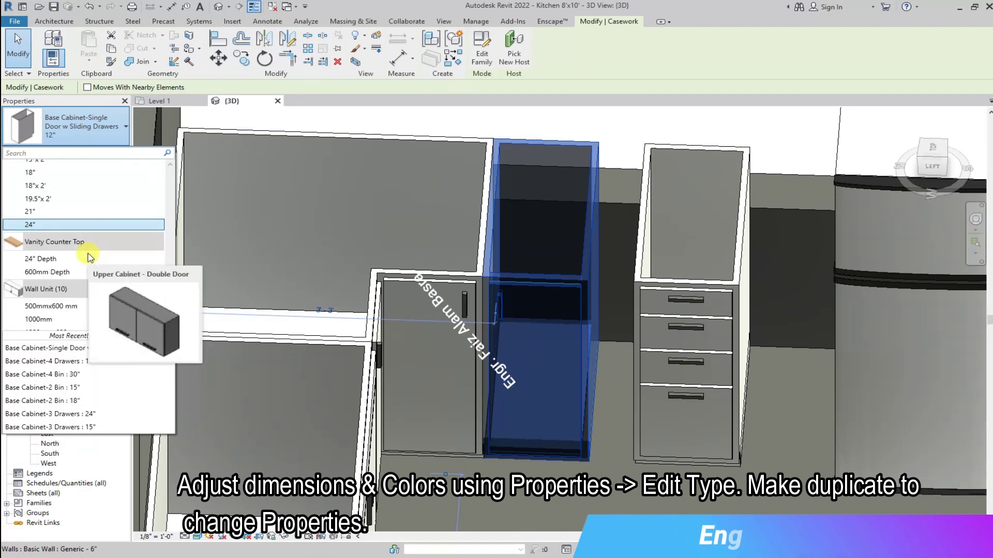
{"action": "left_click_drag", "start_coordinate": [173, 310], "coordinate": [181, 159]}
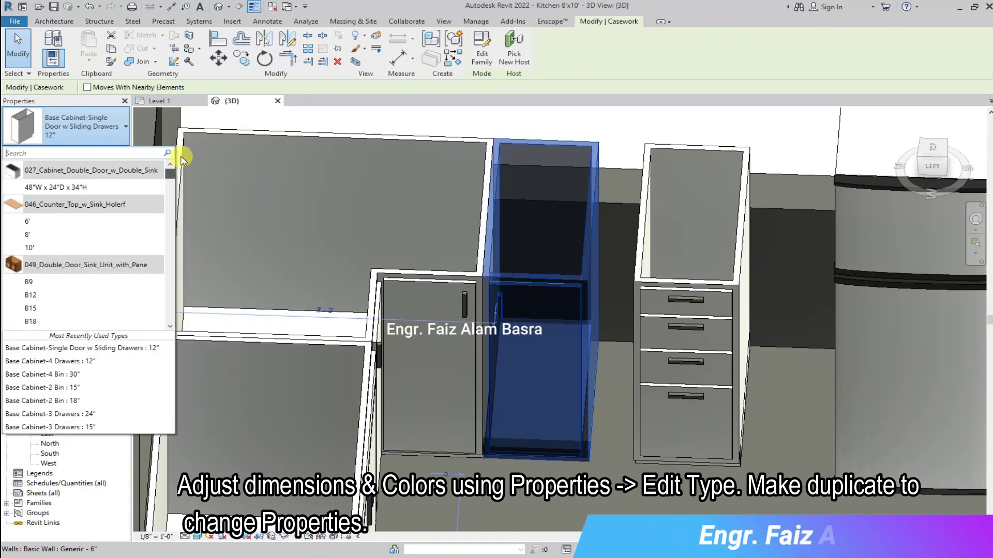
{"action": "scroll", "coordinate": [119, 233], "scroll_direction": "down", "scroll_amount": 2}
{"action": "scroll", "coordinate": [120, 230], "scroll_direction": "down", "scroll_amount": 2}
{"action": "scroll", "coordinate": [121, 229], "scroll_direction": "down", "scroll_amount": 2}
{"action": "scroll", "coordinate": [122, 228], "scroll_direction": "down", "scroll_amount": 2}
{"action": "scroll", "coordinate": [120, 227], "scroll_direction": "down", "scroll_amount": 1}
{"action": "scroll", "coordinate": [118, 224], "scroll_direction": "down", "scroll_amount": 3}
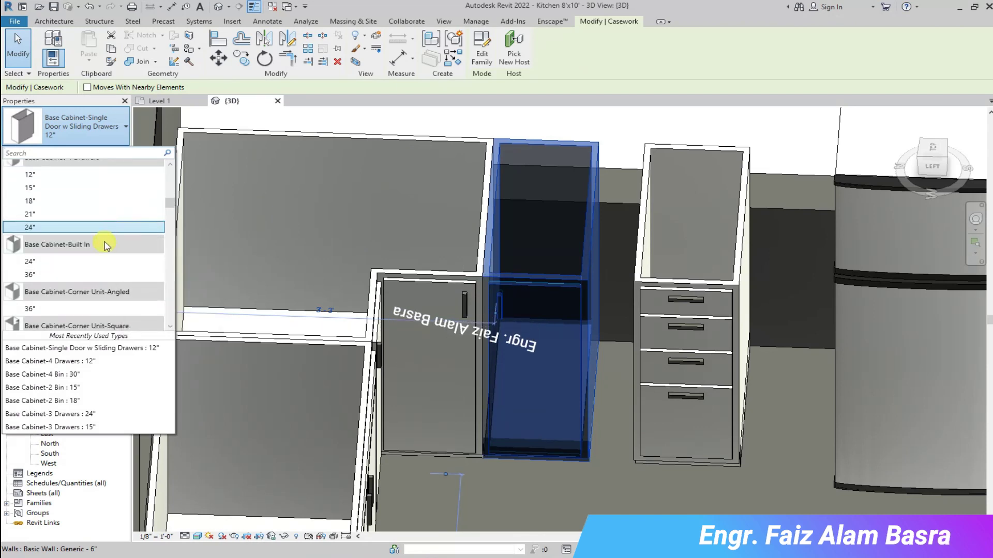
{"action": "left_click", "coordinate": [70, 264]}
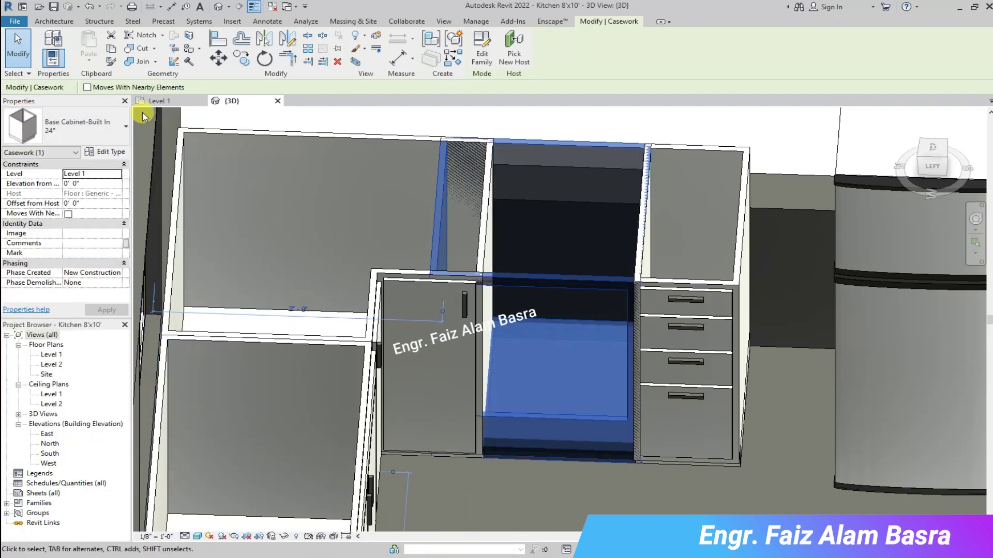
{"action": "left_click", "coordinate": [103, 126]}
{"action": "left_click", "coordinate": [43, 285]}
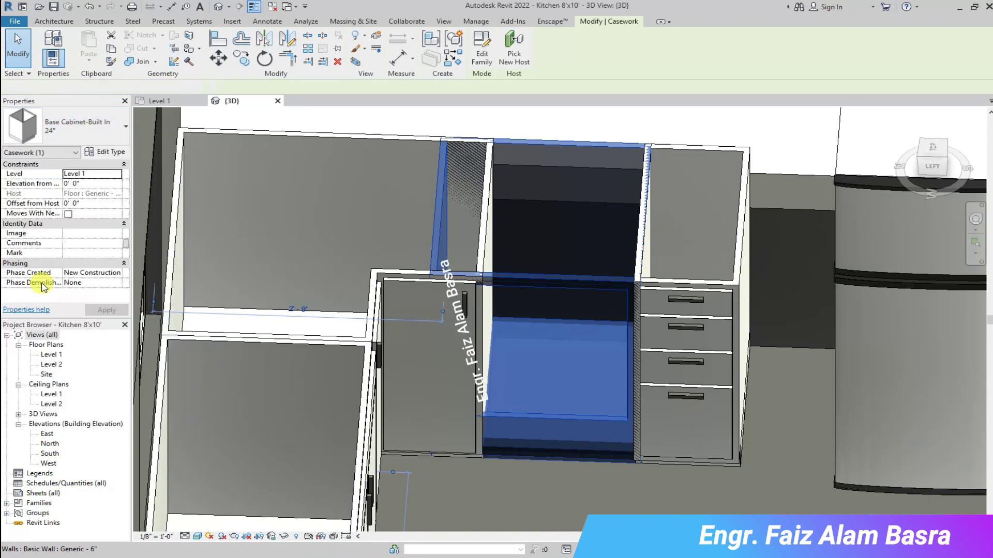
Step: Change the middle cabinet to Base Cabinet-Double Door & 1 Drawer 24"
{"action": "left_click", "coordinate": [123, 129]}
{"action": "scroll", "coordinate": [82, 248], "scroll_direction": "down", "scroll_amount": 3}
{"action": "scroll", "coordinate": [78, 222], "scroll_direction": "down", "scroll_amount": 3}
{"action": "scroll", "coordinate": [79, 224], "scroll_direction": "down", "scroll_amount": 3}
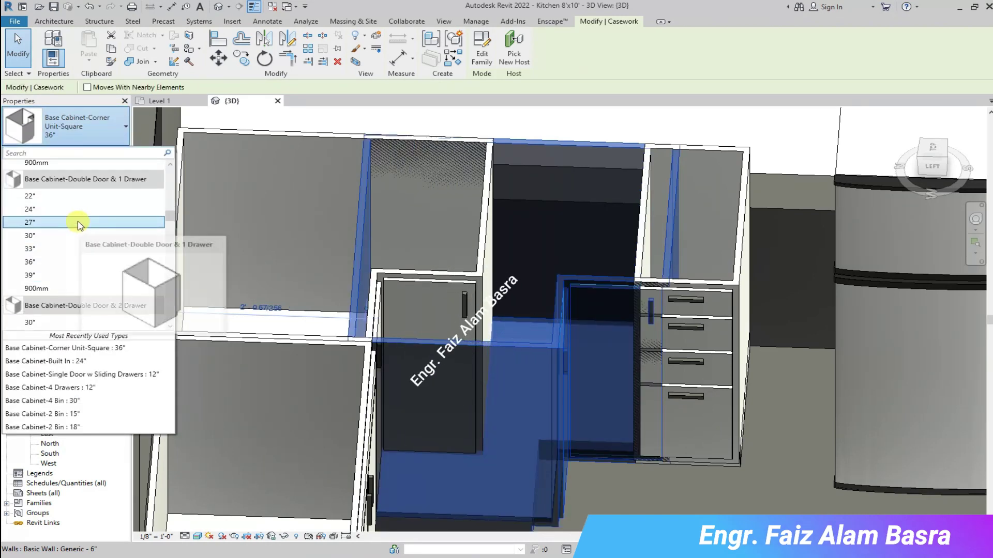
{"action": "left_click", "coordinate": [46, 208]}
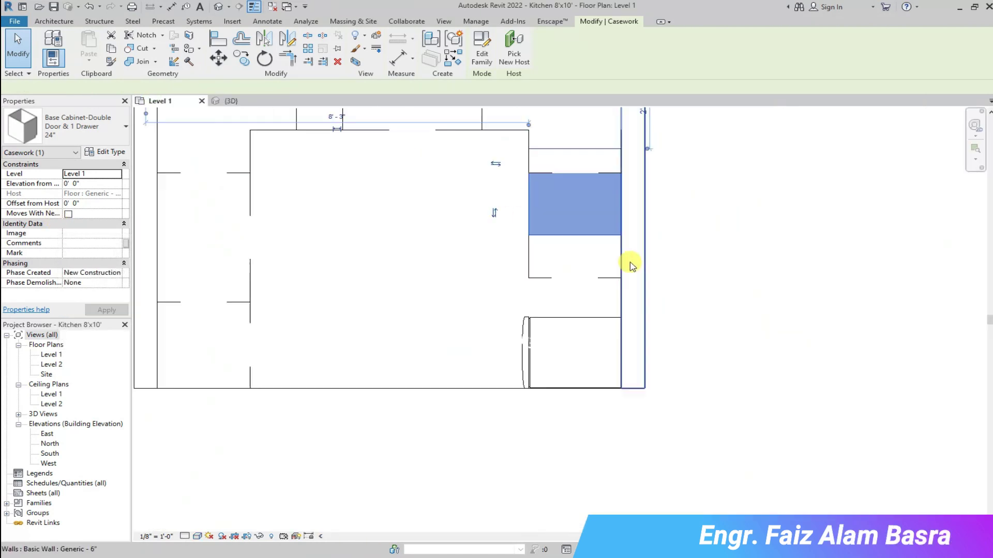
Step: Move the double-door cabinet flush against the corner unit and check it in 3D
{"action": "scroll", "coordinate": [627, 261], "scroll_direction": "up", "scroll_amount": 2}
{"action": "left_click", "coordinate": [521, 286]}
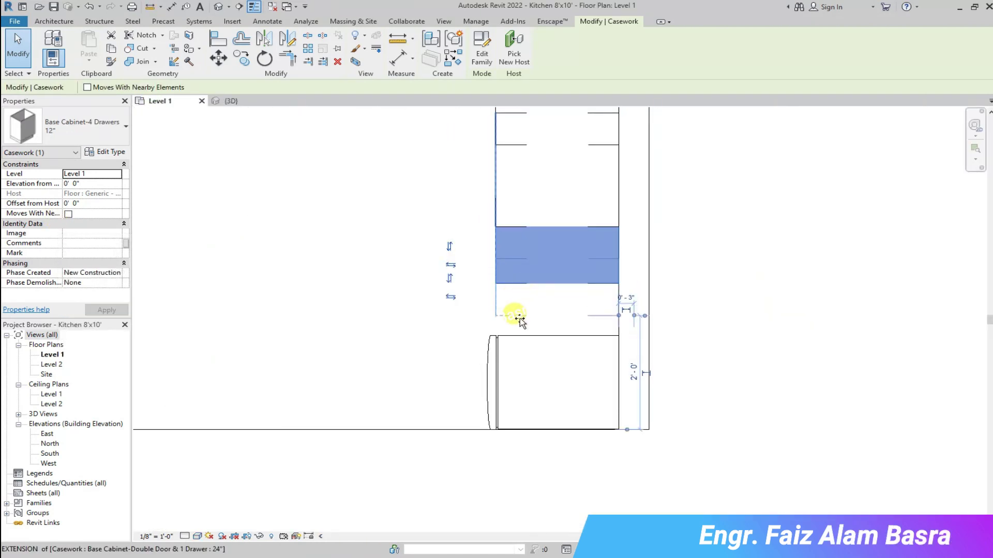
{"action": "left_click", "coordinate": [519, 317]}
{"action": "scroll", "coordinate": [594, 228], "scroll_direction": "down", "scroll_amount": 2}
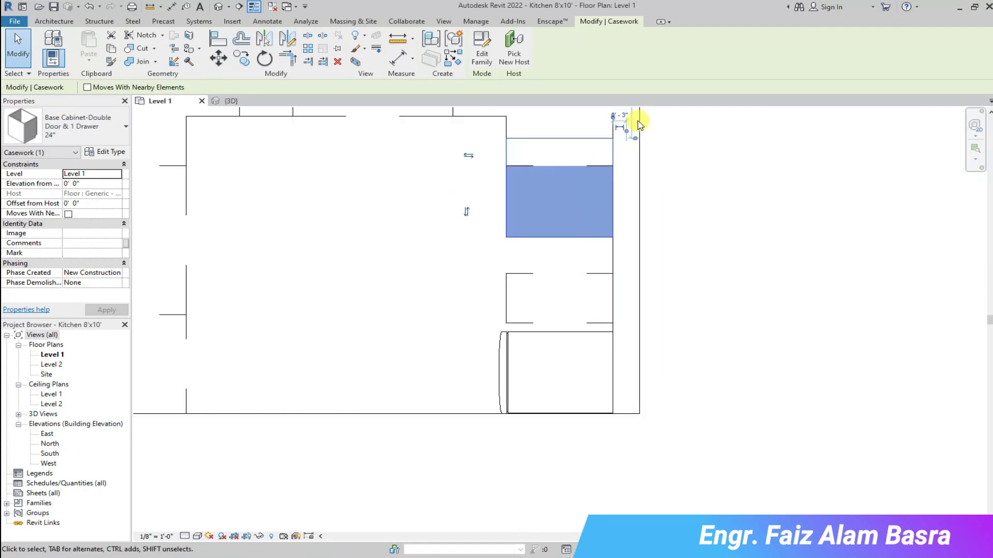
{"action": "scroll", "coordinate": [630, 119], "scroll_direction": "up", "scroll_amount": 2}
{"action": "left_click", "coordinate": [218, 58]}
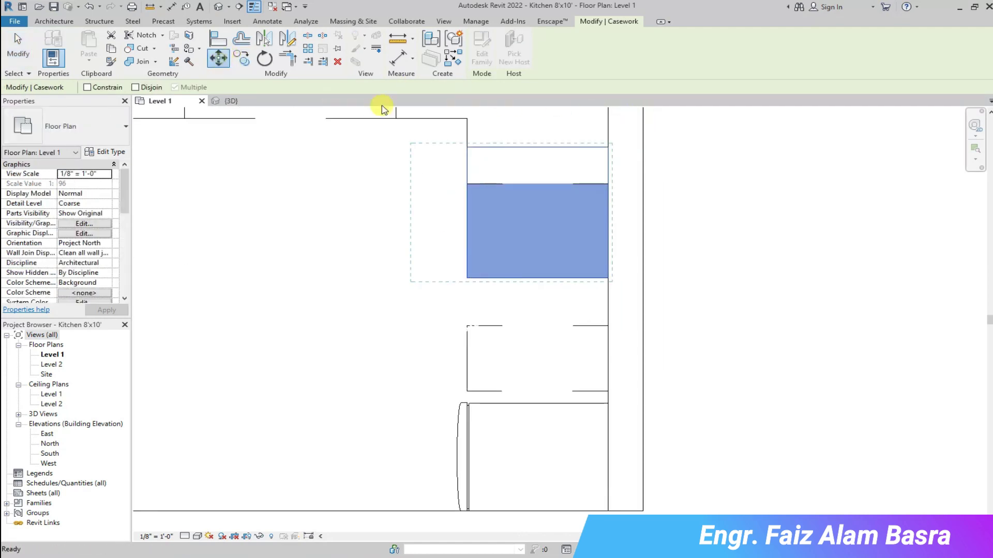
{"action": "left_click", "coordinate": [467, 184]}
{"action": "left_click", "coordinate": [381, 188]}
{"action": "scroll", "coordinate": [496, 348], "scroll_direction": "up", "scroll_amount": 1}
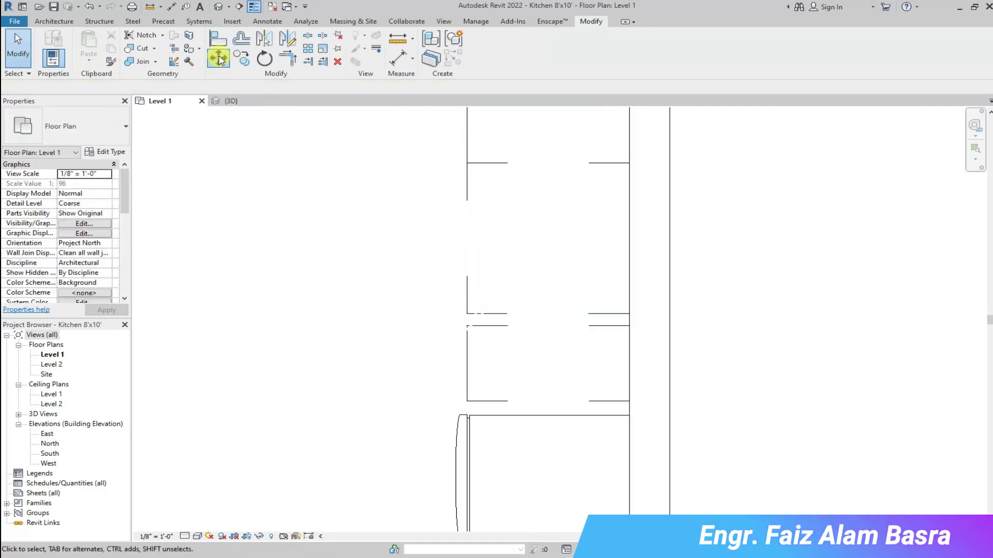
{"action": "left_click", "coordinate": [469, 329]}
{"action": "left_click", "coordinate": [467, 315]}
{"action": "left_click", "coordinate": [233, 101]}
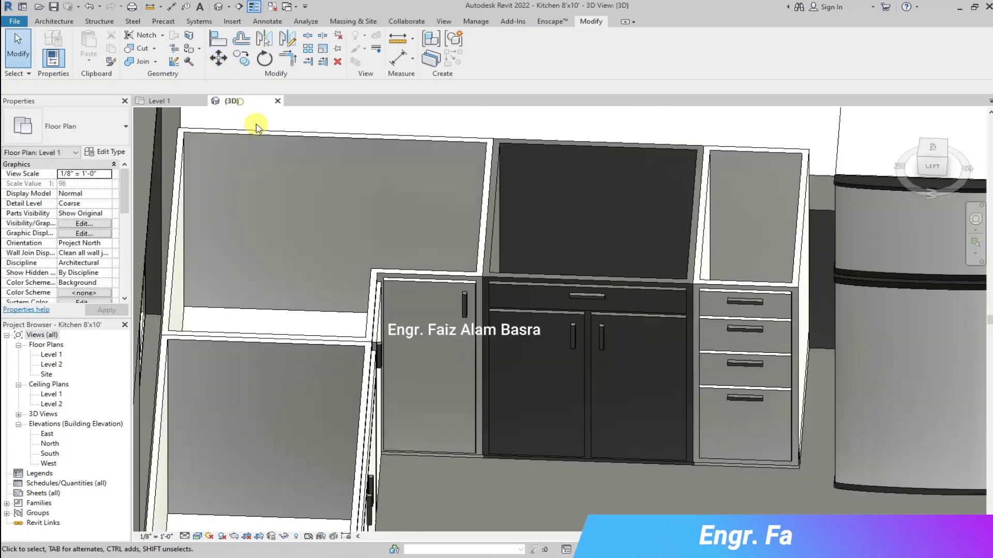
Step: In the Level 1 plan, change the four-drawer cabinet to the 15" size
{"action": "scroll", "coordinate": [495, 156], "scroll_direction": "down", "scroll_amount": 5}
{"action": "scroll", "coordinate": [597, 418], "scroll_direction": "up", "scroll_amount": 3}
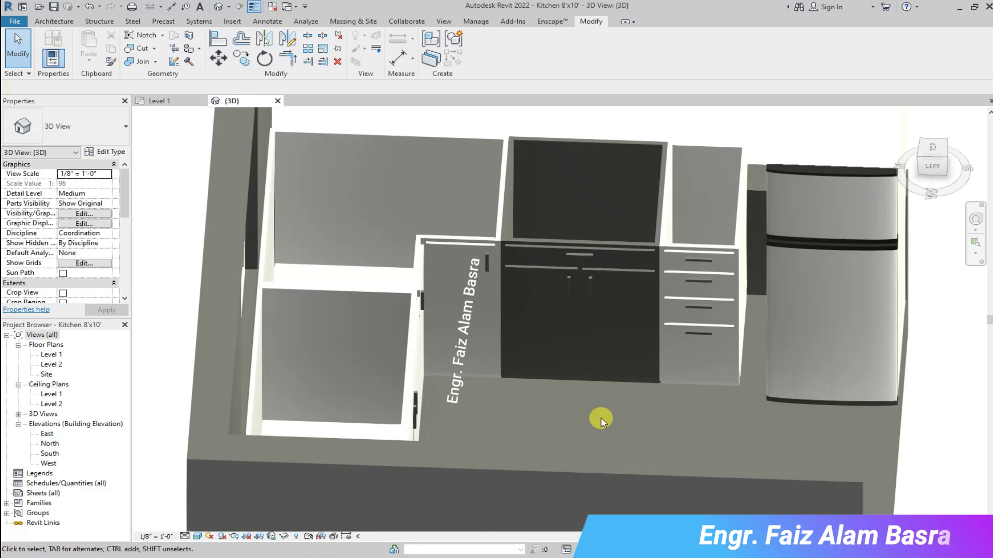
{"action": "left_click", "coordinate": [168, 102]}
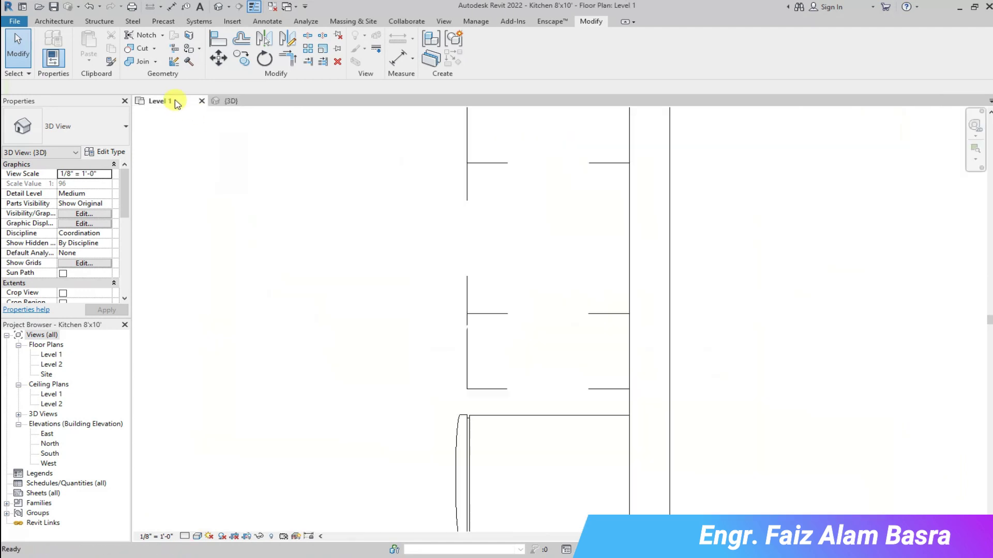
{"action": "left_click", "coordinate": [468, 345]}
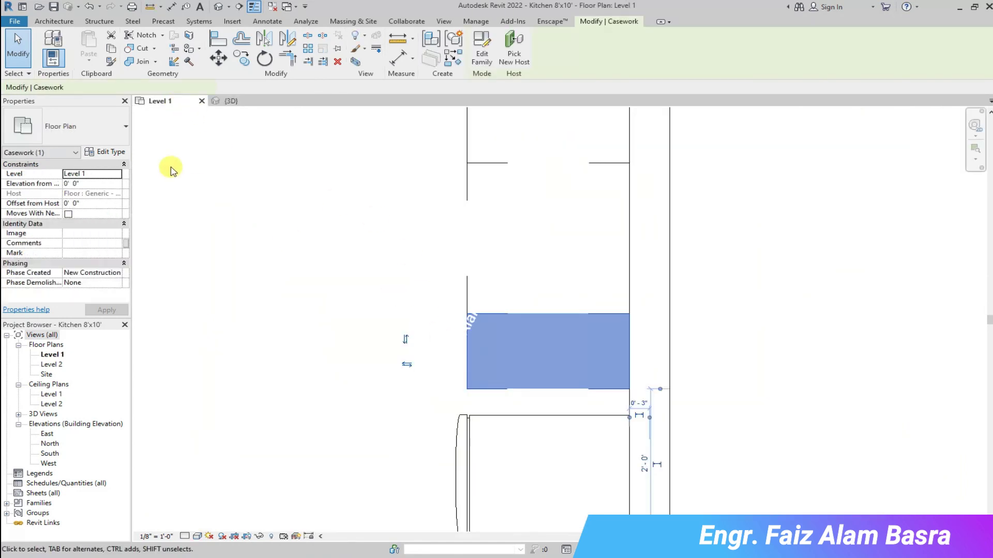
{"action": "left_click", "coordinate": [126, 128]}
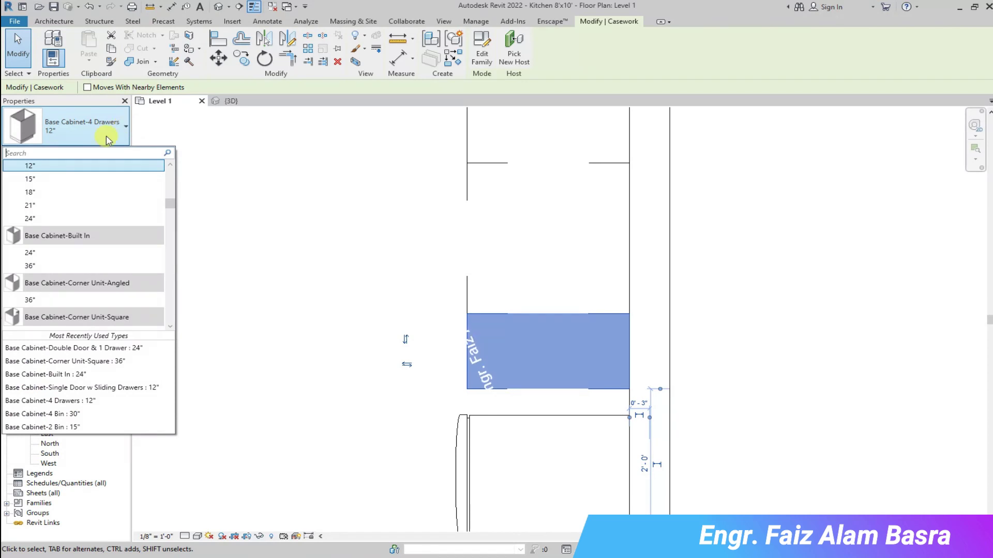
{"action": "left_click", "coordinate": [60, 178]}
Step: Move the 15" drawer cabinet flush with its neighbour and view it in 3D
{"action": "scroll", "coordinate": [511, 331], "scroll_direction": "up", "scroll_amount": 3}
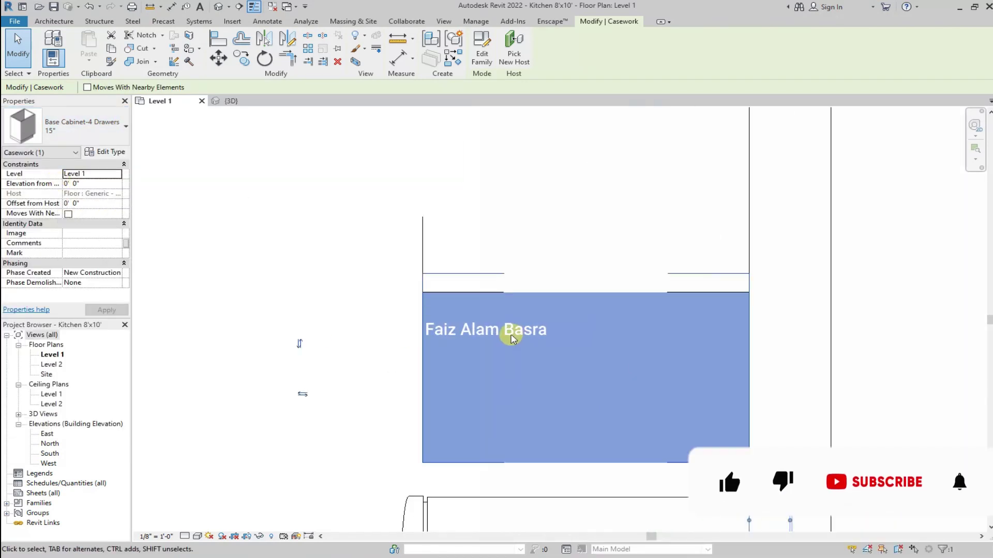
{"action": "left_click", "coordinate": [243, 60]}
{"action": "left_click", "coordinate": [421, 274]}
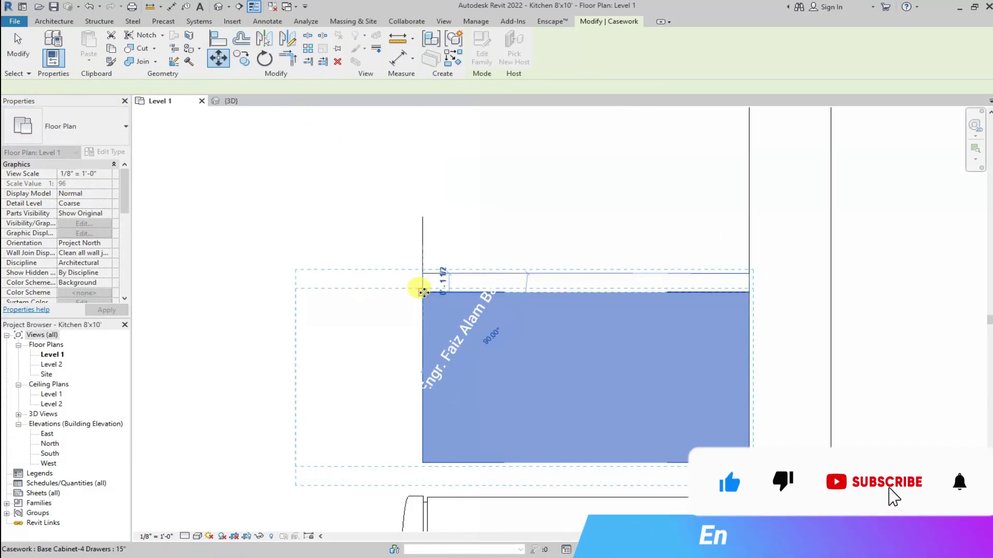
{"action": "left_click", "coordinate": [376, 217]}
{"action": "left_click", "coordinate": [230, 101]}
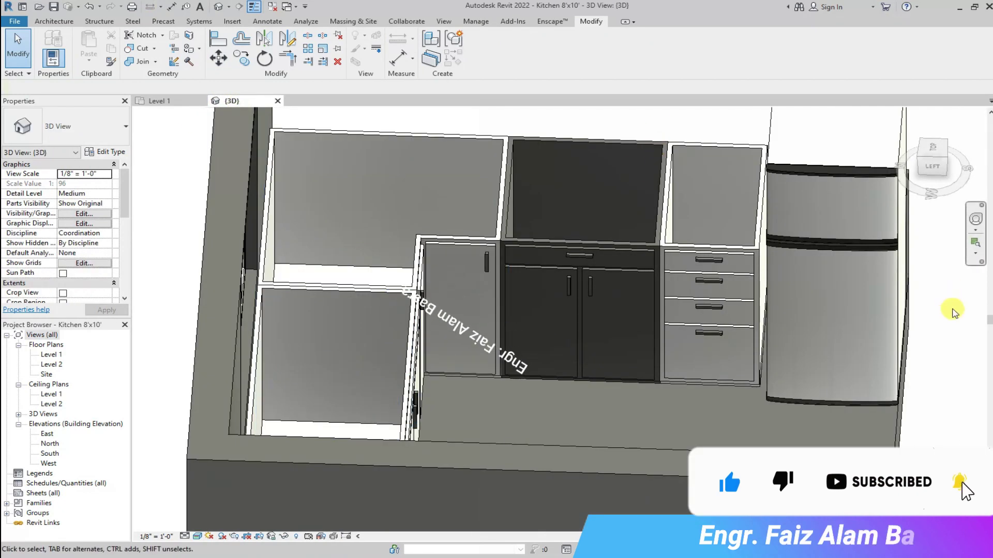
Step: Check the four-drawer cabinet's type list in 3D, then deselect it
{"action": "scroll", "coordinate": [240, 265], "scroll_direction": "down", "scroll_amount": 2}
{"action": "scroll", "coordinate": [294, 277], "scroll_direction": "down", "scroll_amount": 1}
{"action": "scroll", "coordinate": [398, 279], "scroll_direction": "down", "scroll_amount": 1}
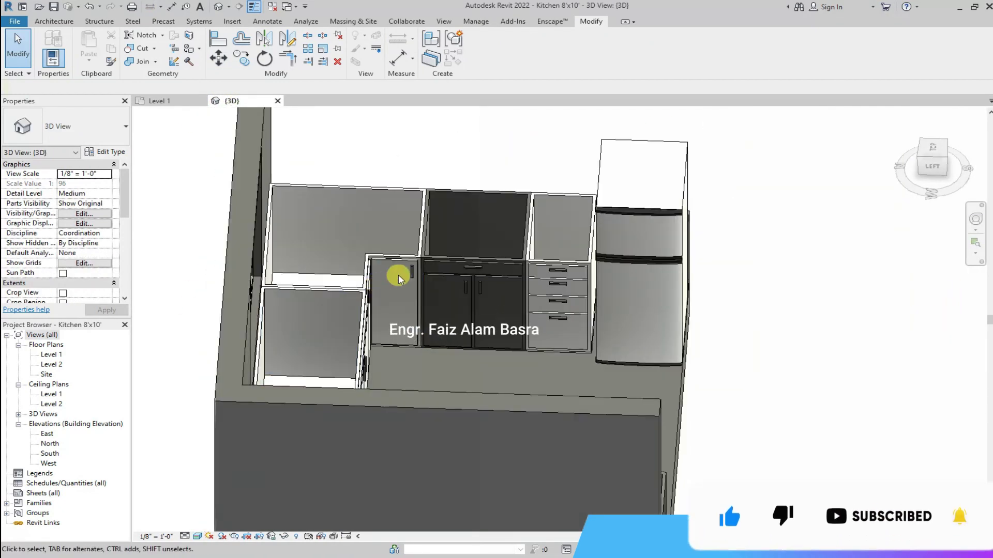
{"action": "scroll", "coordinate": [398, 274], "scroll_direction": "up", "scroll_amount": 2}
{"action": "left_click", "coordinate": [659, 262]}
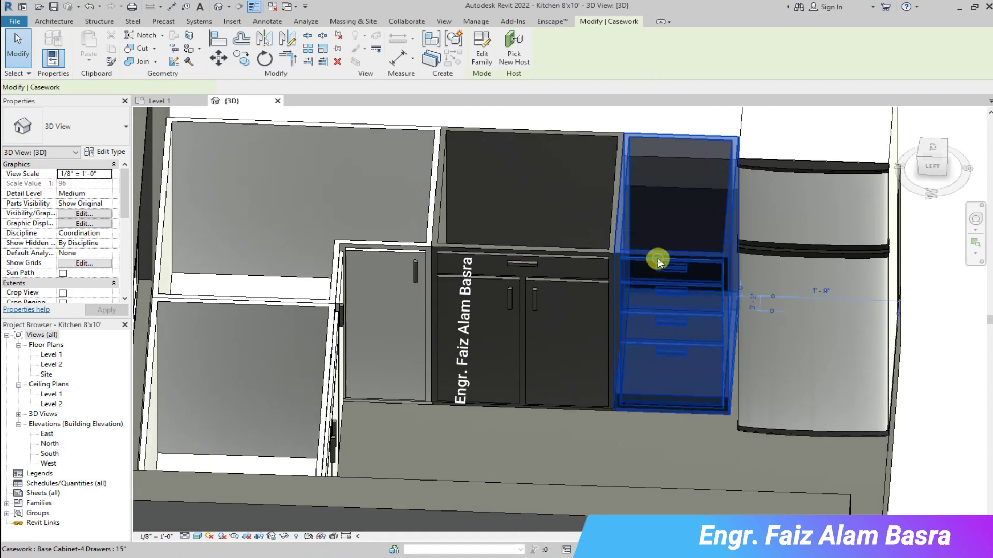
{"action": "left_click", "coordinate": [128, 128]}
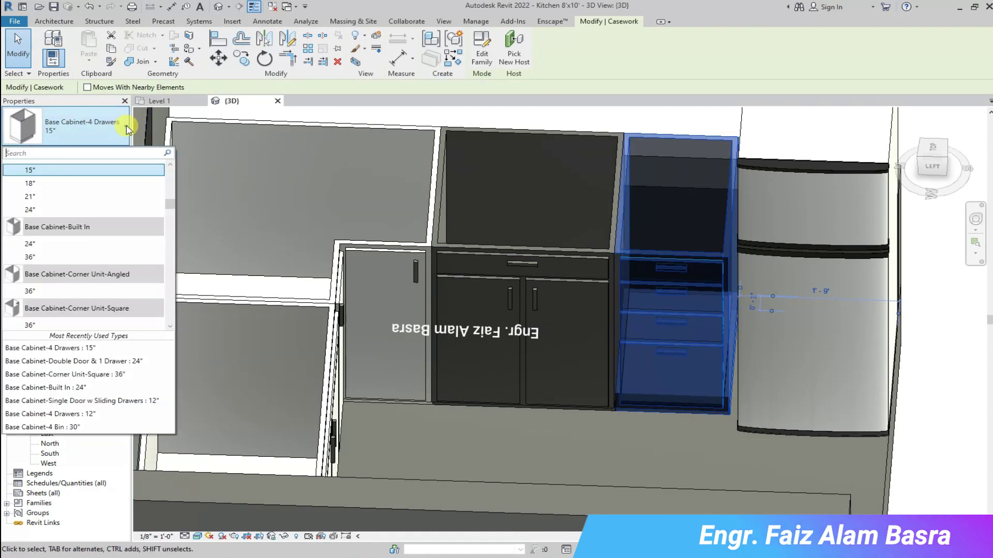
{"action": "scroll", "coordinate": [82, 232], "scroll_direction": "up", "scroll_amount": 3}
{"action": "left_click", "coordinate": [926, 288]}
Step: From the left-front view, set the kitchen's front wall Unconnected Height to 2' 0"
{"action": "scroll", "coordinate": [740, 399], "scroll_direction": "down", "scroll_amount": 2}
{"action": "scroll", "coordinate": [667, 357], "scroll_direction": "down", "scroll_amount": 1}
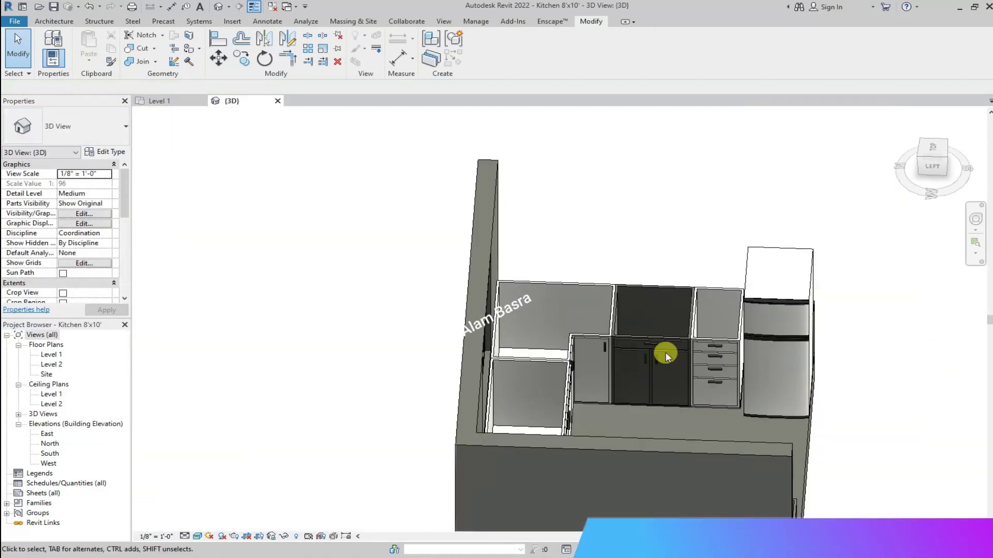
{"action": "left_click", "coordinate": [945, 169]}
{"action": "scroll", "coordinate": [567, 309], "scroll_direction": "up", "scroll_amount": 3}
{"action": "scroll", "coordinate": [452, 305], "scroll_direction": "up", "scroll_amount": 3}
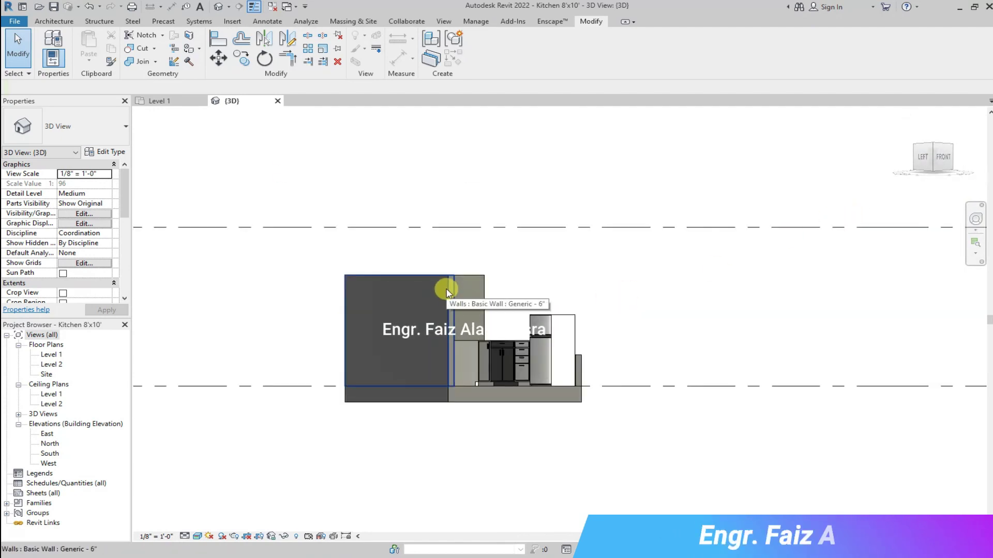
{"action": "left_click", "coordinate": [446, 289]}
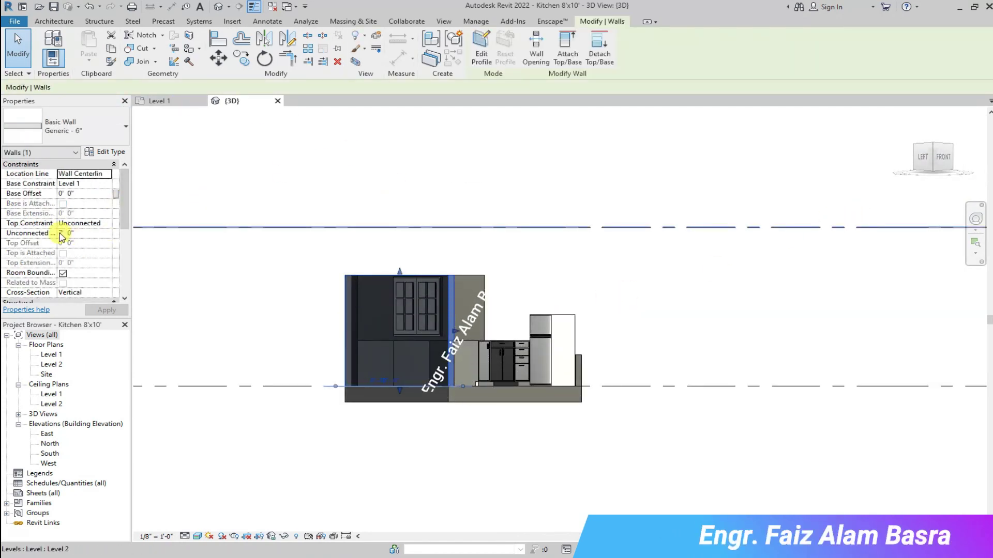
{"action": "left_click", "coordinate": [186, 293]}
Step: Switch to an isometric ViewCube corner view to see the exposed cabinets
{"action": "scroll", "coordinate": [443, 437], "scroll_direction": "up", "scroll_amount": 2}
{"action": "left_click", "coordinate": [921, 143]}
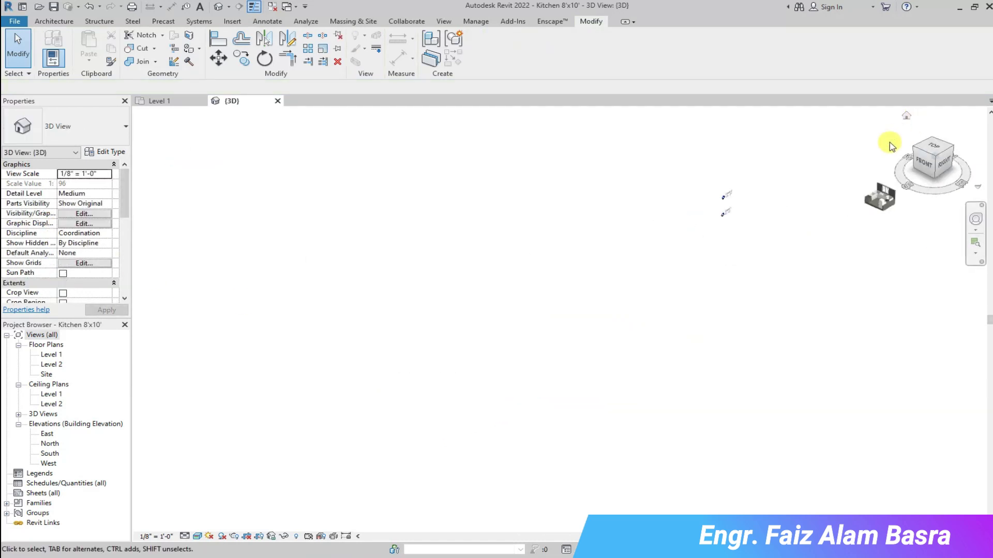
{"action": "scroll", "coordinate": [381, 316], "scroll_direction": "up", "scroll_amount": 2}
{"action": "scroll", "coordinate": [338, 324], "scroll_direction": "up", "scroll_amount": 3}
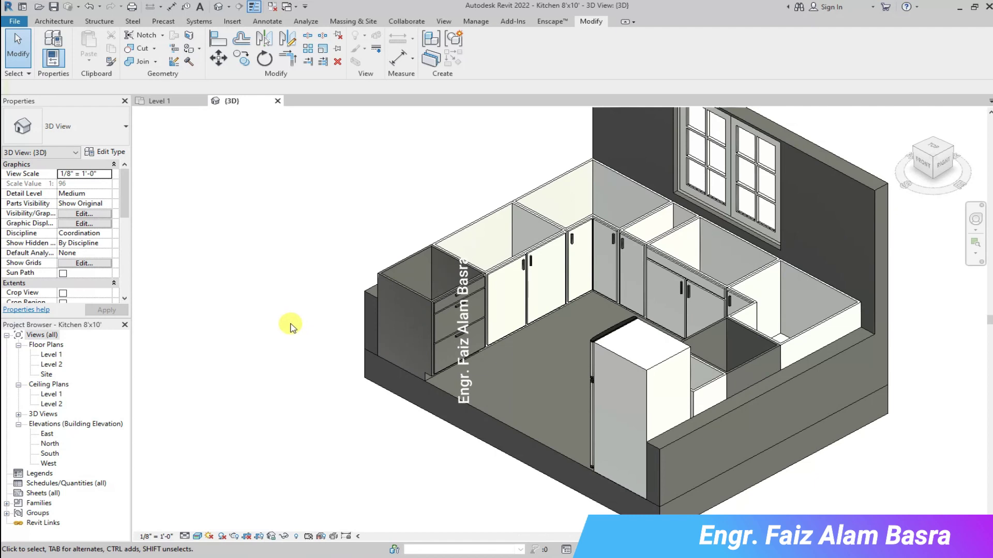
Step: Inspect the double-door cabinet's type properties without changing them
{"action": "scroll", "coordinate": [920, 493], "scroll_direction": "up", "scroll_amount": 2}
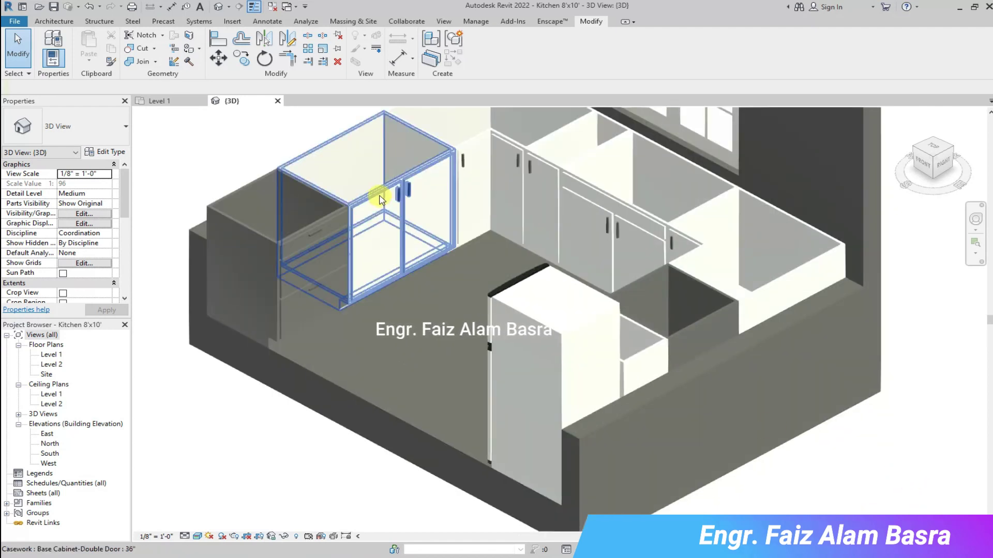
{"action": "left_click", "coordinate": [379, 198]}
{"action": "left_click", "coordinate": [106, 151]}
{"action": "scroll", "coordinate": [423, 350], "scroll_direction": "down", "scroll_amount": 3}
{"action": "scroll", "coordinate": [429, 347], "scroll_direction": "down", "scroll_amount": 3}
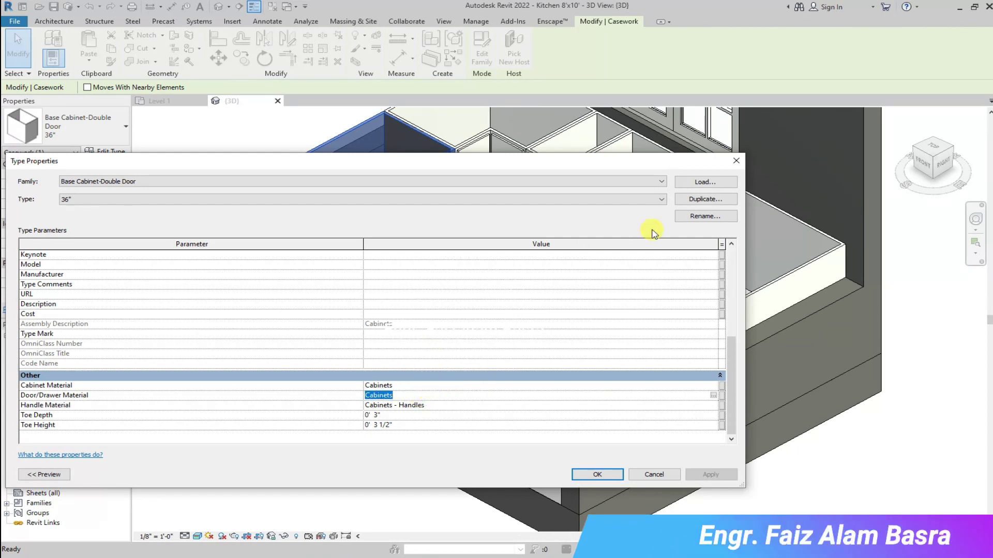
{"action": "left_click", "coordinate": [655, 476]}
Step: Set the 3-drawer cabinet's Cabinet and Door/Drawer Material to Cabinets
{"action": "left_click", "coordinate": [294, 228]}
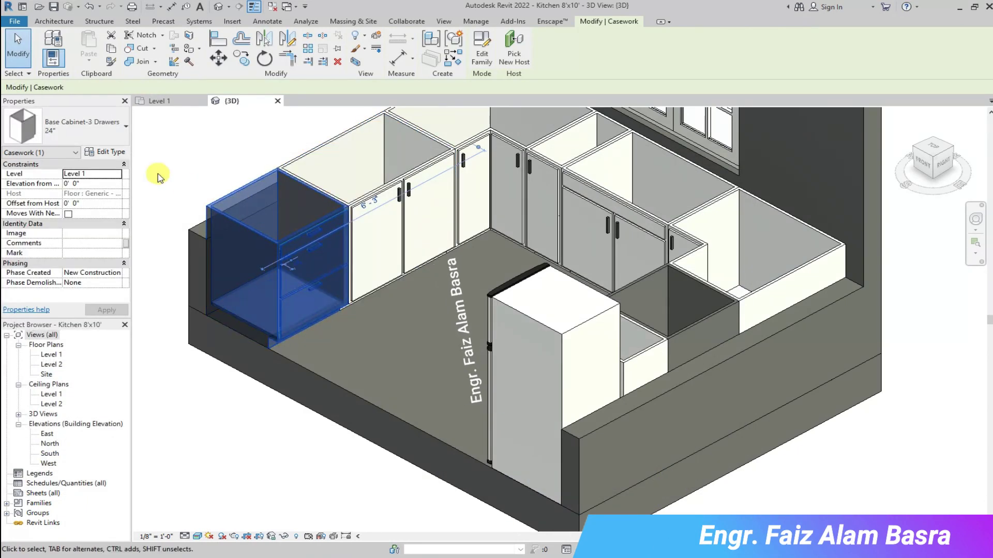
{"action": "left_click", "coordinate": [126, 126]}
{"action": "left_click", "coordinate": [127, 127]}
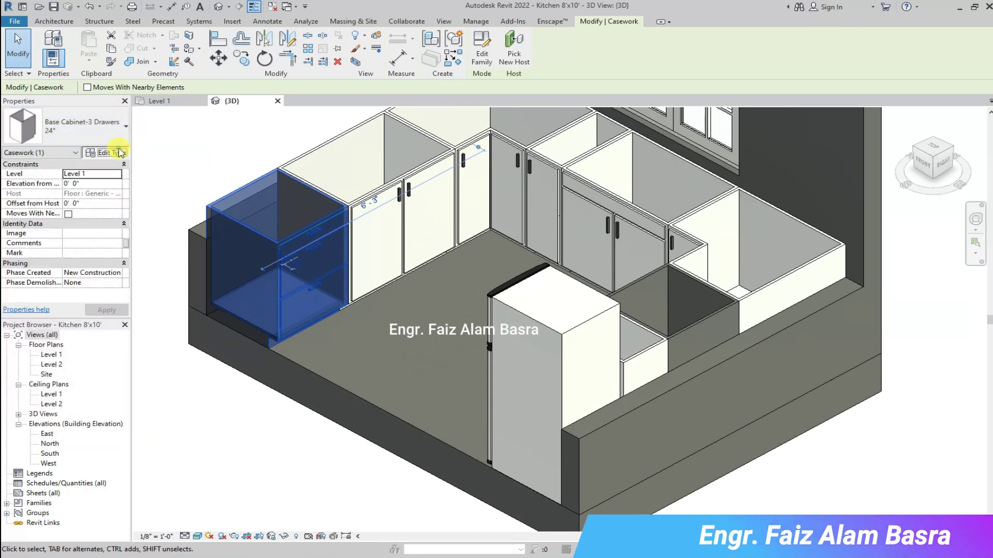
{"action": "left_click", "coordinate": [106, 152]}
{"action": "scroll", "coordinate": [451, 318], "scroll_direction": "down", "scroll_amount": 5}
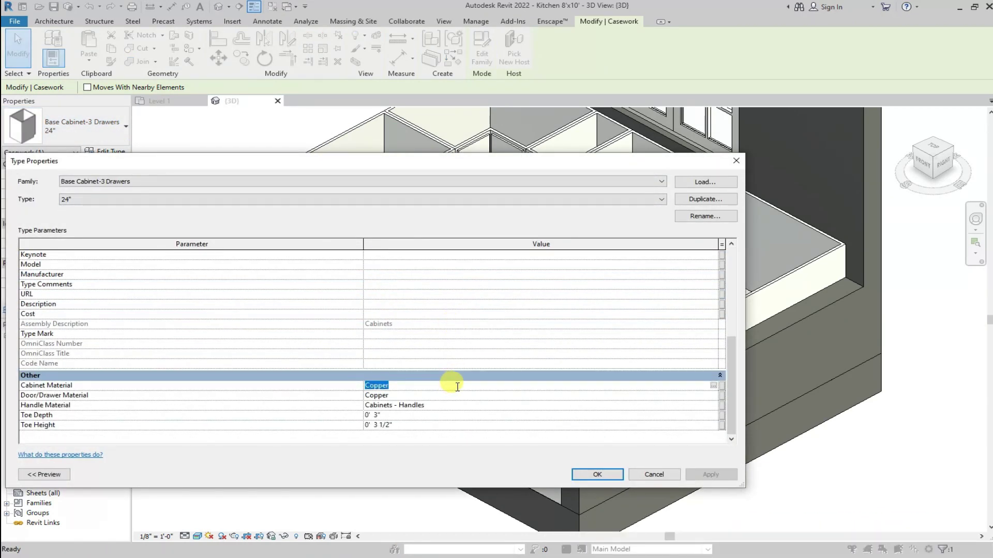
{"action": "type", "text": "Cabinets"}
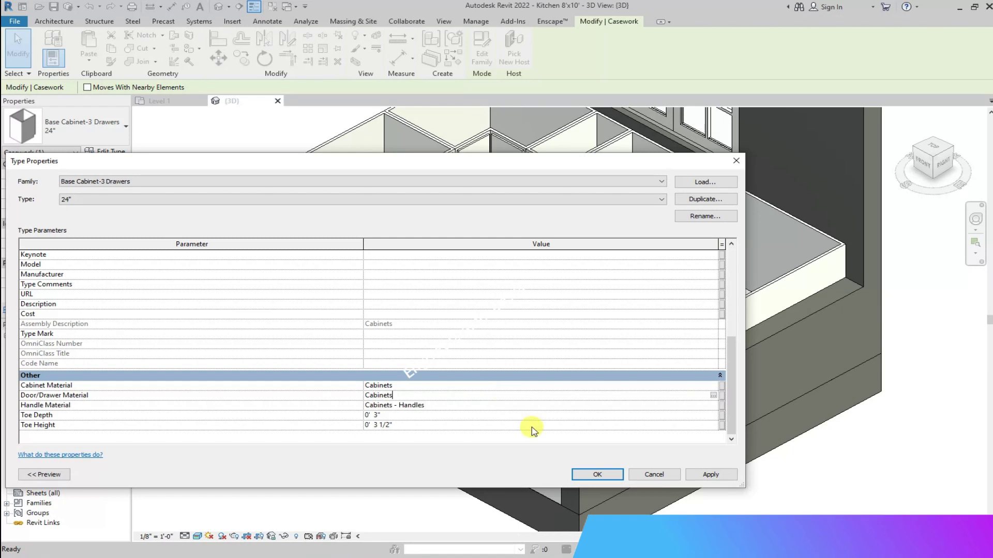
{"action": "left_click", "coordinate": [600, 474]}
{"action": "key", "text": "Escape"}
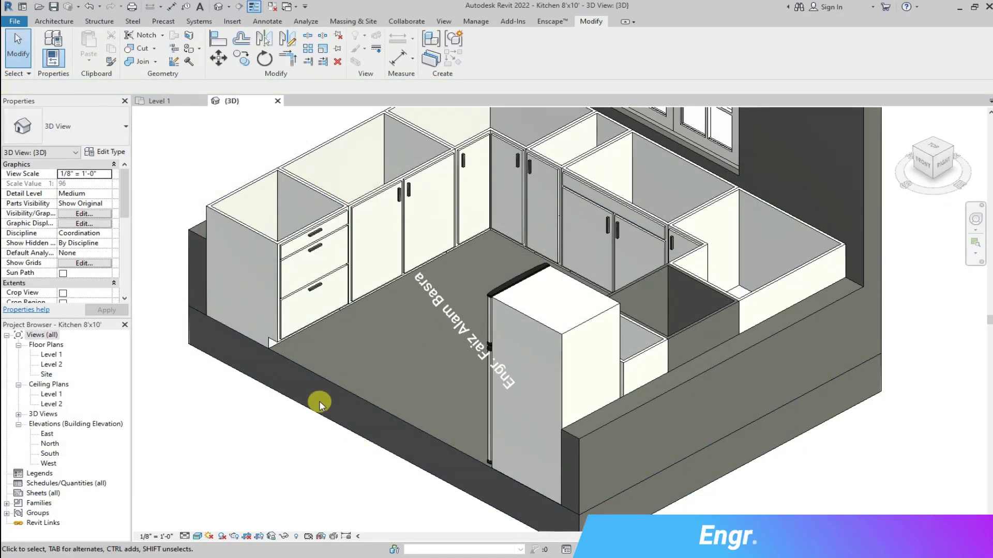
Step: Confirm the double-door and drawer cabinet already uses the Cabinets material
{"action": "left_click", "coordinate": [393, 207]}
{"action": "left_click", "coordinate": [111, 151]}
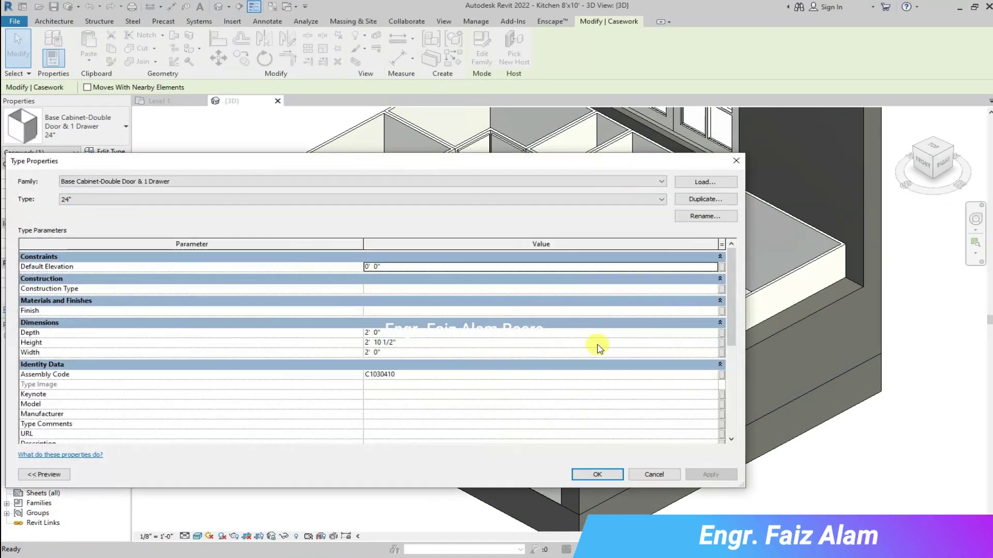
{"action": "scroll", "coordinate": [655, 344], "scroll_direction": "down", "scroll_amount": 3}
{"action": "scroll", "coordinate": [509, 333], "scroll_direction": "down", "scroll_amount": 5}
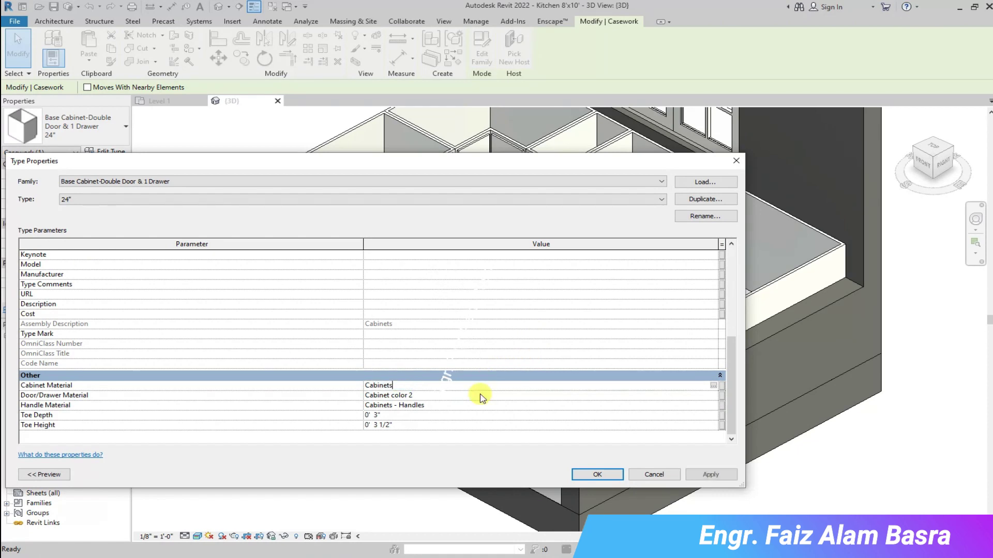
{"action": "left_click", "coordinate": [582, 469]}
{"action": "key", "text": "Escape"}
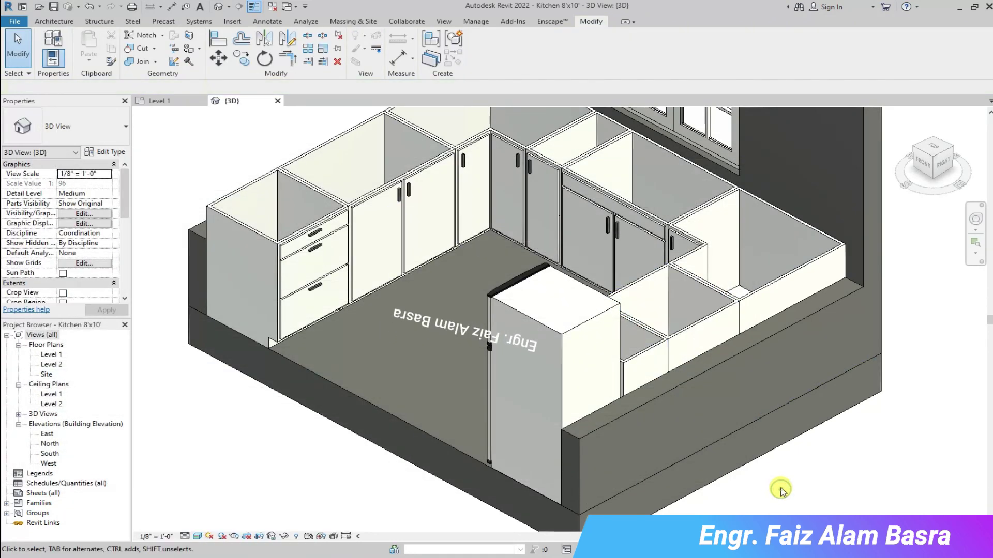
{"action": "scroll", "coordinate": [482, 243], "scroll_direction": "down", "scroll_amount": 3}
Step: Zoom in and view the kitchen model from the ViewCube FRONT face
{"action": "scroll", "coordinate": [558, 325], "scroll_direction": "up", "scroll_amount": 2}
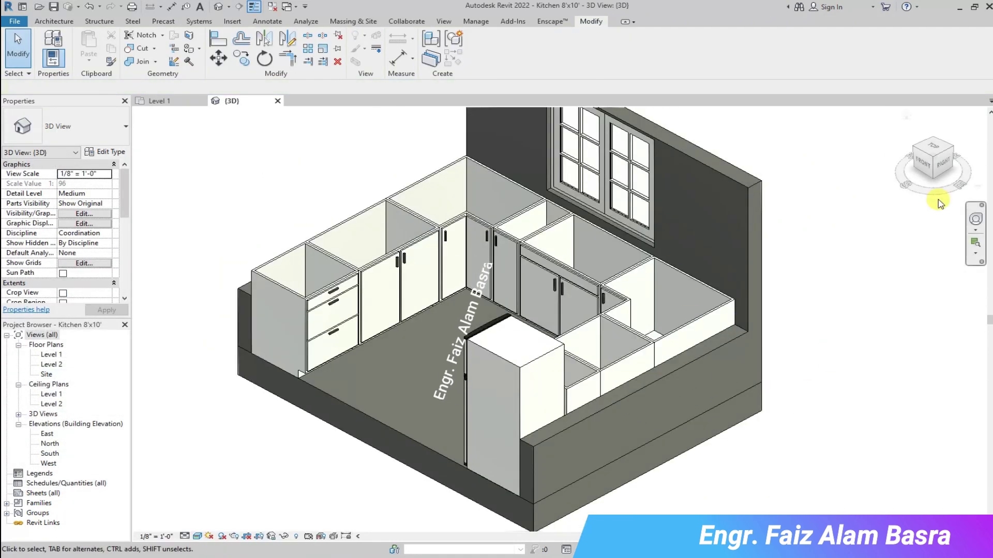
{"action": "scroll", "coordinate": [307, 339], "scroll_direction": "up", "scroll_amount": 3}
{"action": "scroll", "coordinate": [231, 377], "scroll_direction": "up", "scroll_amount": 2}
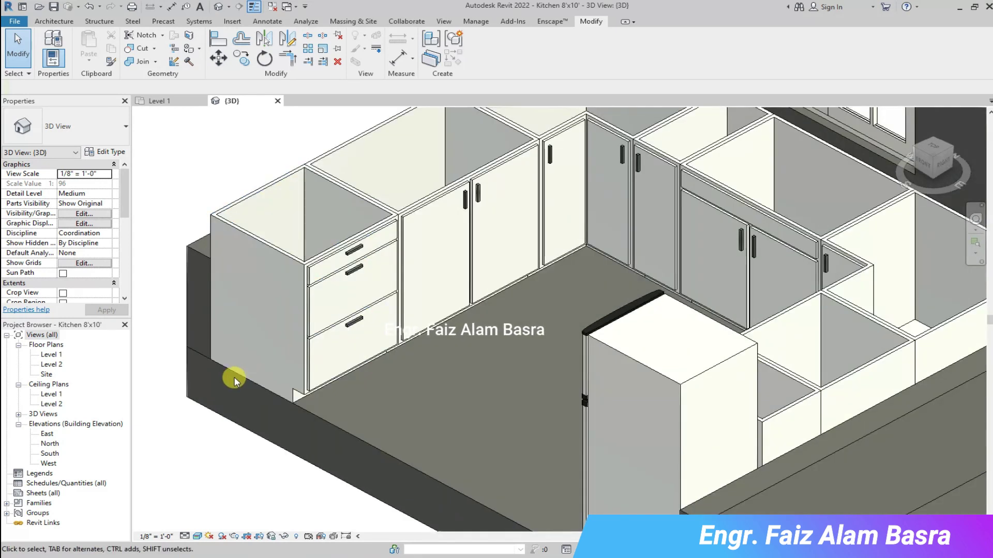
{"action": "scroll", "coordinate": [572, 251], "scroll_direction": "down", "scroll_amount": 4}
{"action": "scroll", "coordinate": [724, 217], "scroll_direction": "up", "scroll_amount": 1}
{"action": "left_click", "coordinate": [922, 165]}
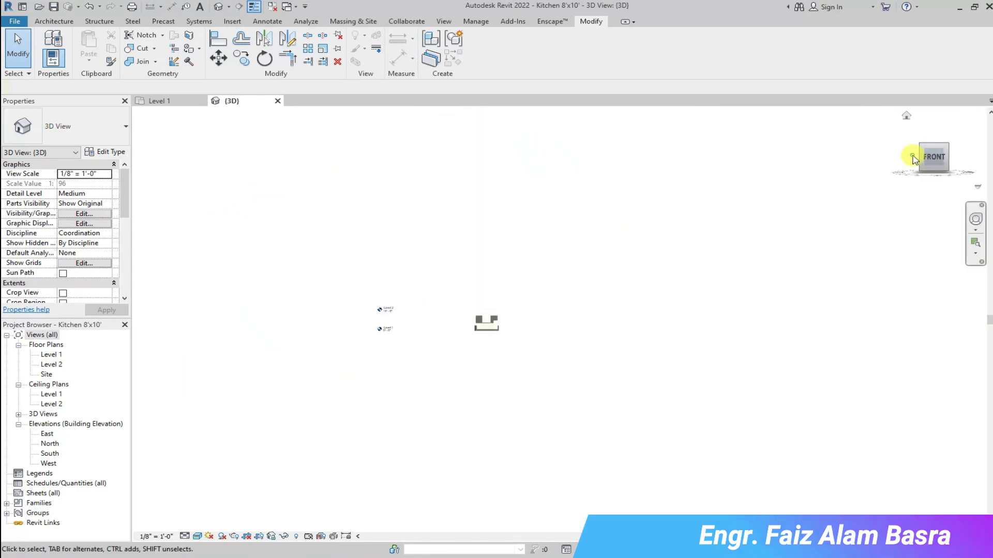
Step: Inspect the kitchen from the LEFT side, then go to the Level 1 floor plan
{"action": "scroll", "coordinate": [583, 341], "scroll_direction": "up", "scroll_amount": 5}
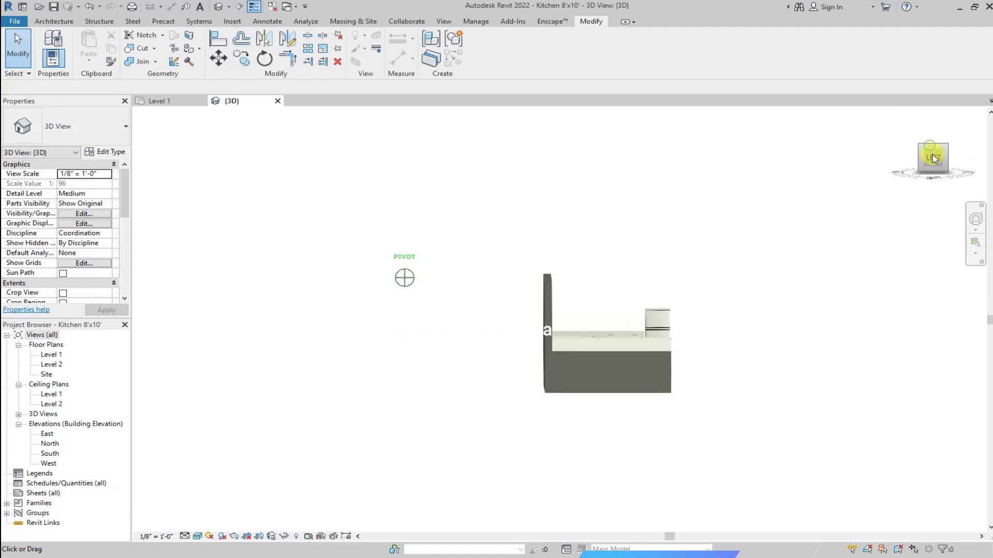
{"action": "scroll", "coordinate": [659, 412], "scroll_direction": "up", "scroll_amount": 4}
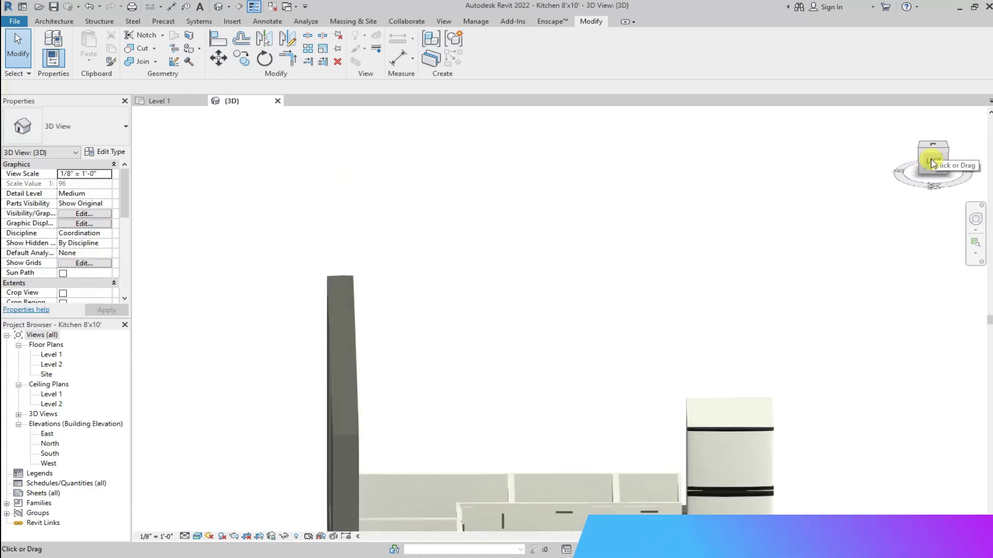
{"action": "left_click", "coordinate": [929, 168]}
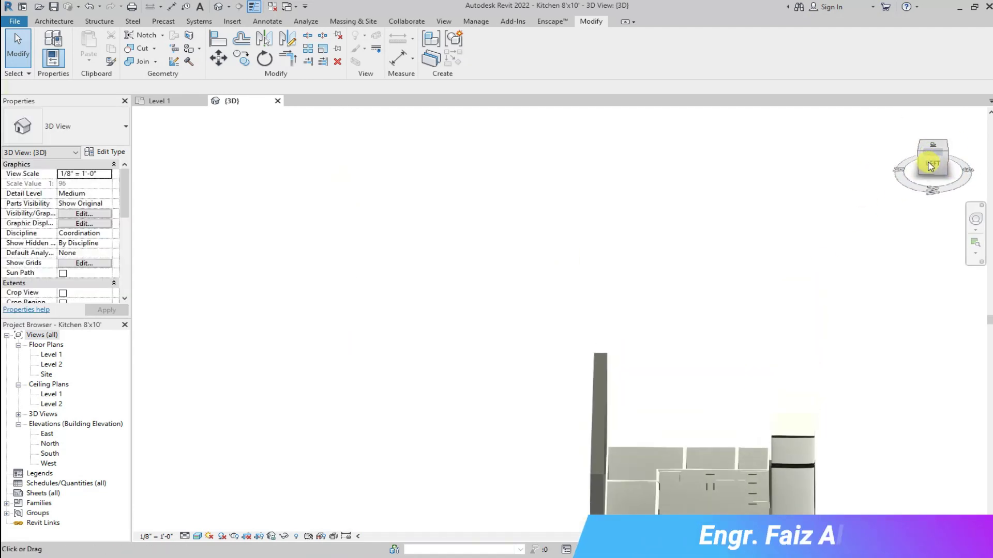
{"action": "scroll", "coordinate": [908, 394], "scroll_direction": "up", "scroll_amount": 2}
{"action": "scroll", "coordinate": [875, 310], "scroll_direction": "up", "scroll_amount": 2}
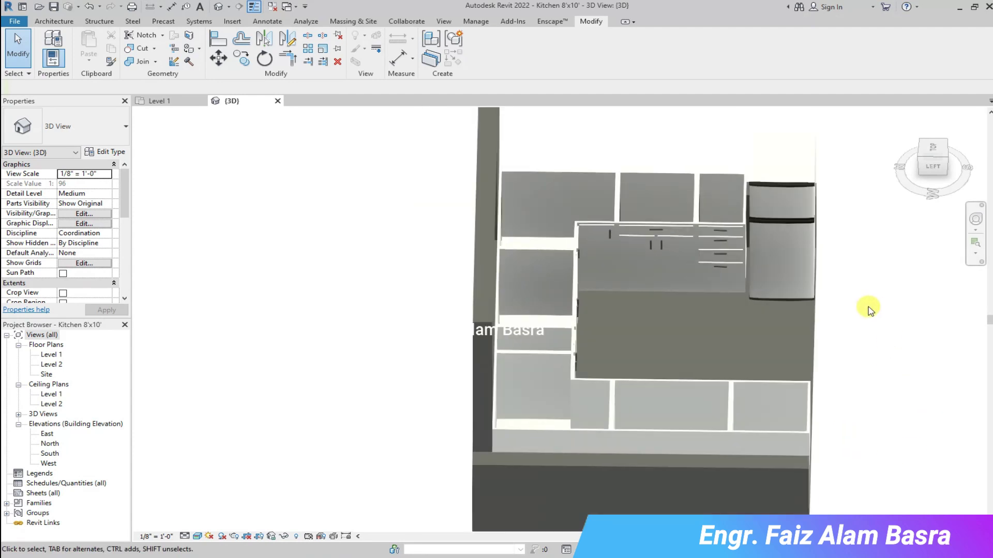
{"action": "scroll", "coordinate": [882, 268], "scroll_direction": "up", "scroll_amount": 2}
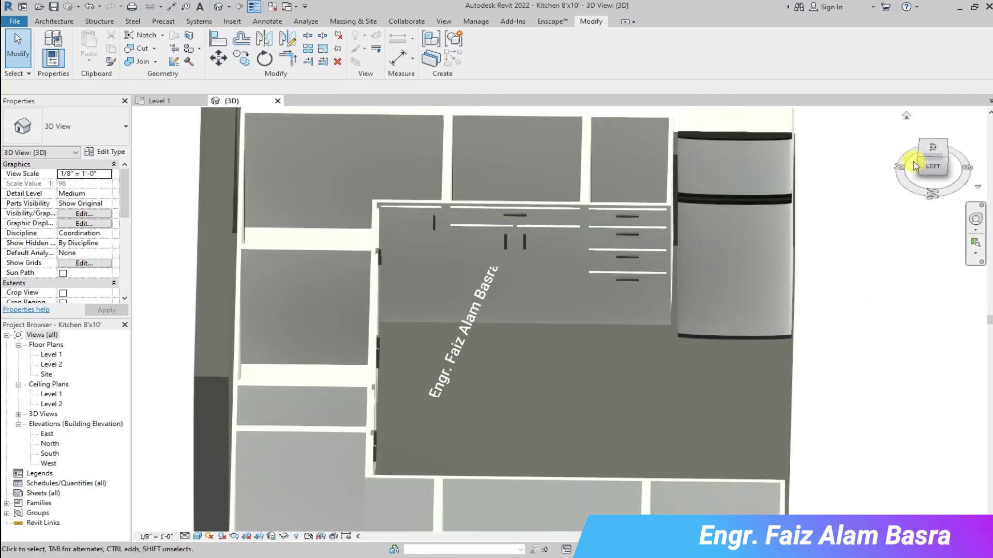
{"action": "left_click", "coordinate": [155, 101]}
{"action": "scroll", "coordinate": [734, 284], "scroll_direction": "down", "scroll_amount": 3}
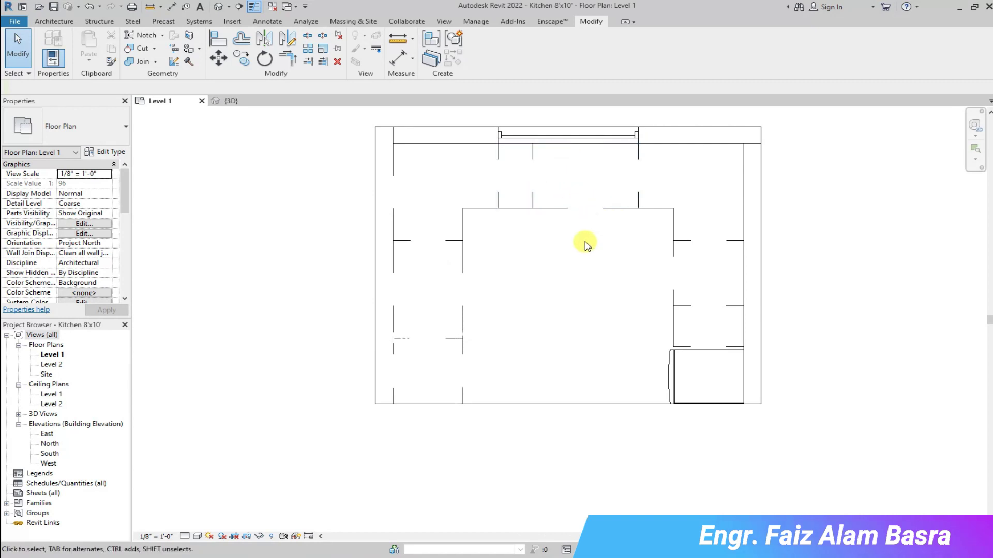
Step: Start Place a Component from the Architecture tab
{"action": "scroll", "coordinate": [348, 248], "scroll_direction": "down", "scroll_amount": 1}
{"action": "scroll", "coordinate": [412, 154], "scroll_direction": "up", "scroll_amount": 2}
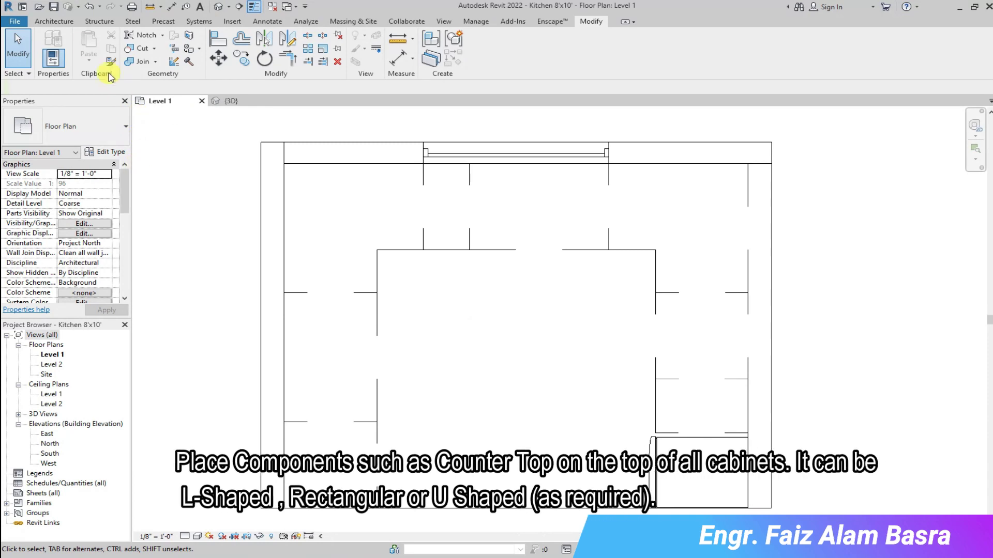
{"action": "left_click", "coordinate": [57, 22]}
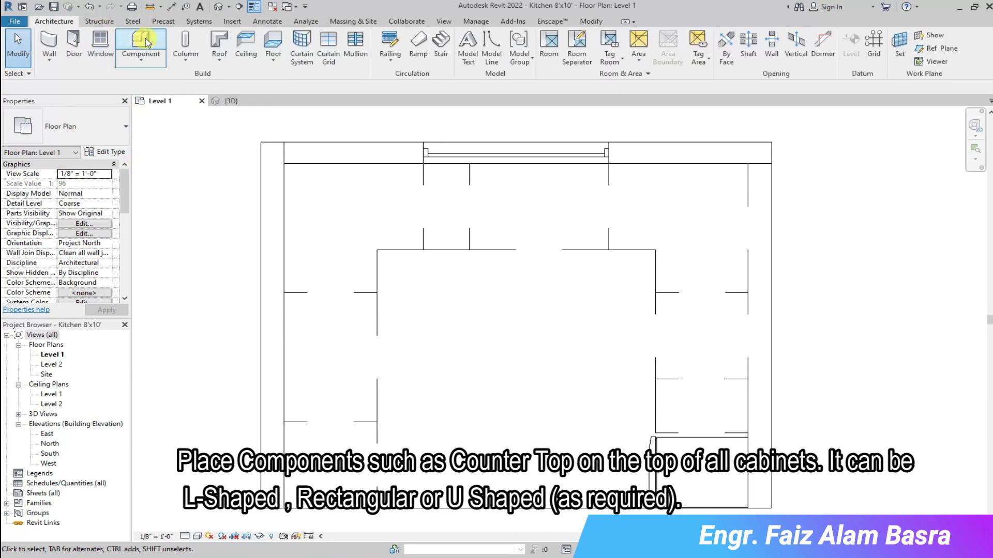
{"action": "left_click", "coordinate": [153, 72]}
{"action": "key", "text": "Escape"}
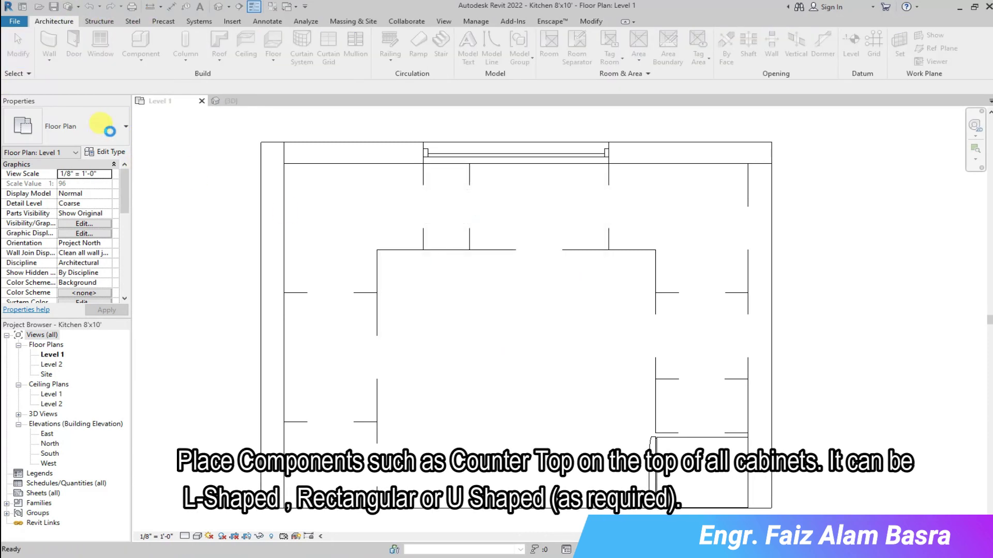
Step: Choose the Counter Top-L Shaped w Sink 24" Depth type from the type list
{"action": "left_click", "coordinate": [123, 130]}
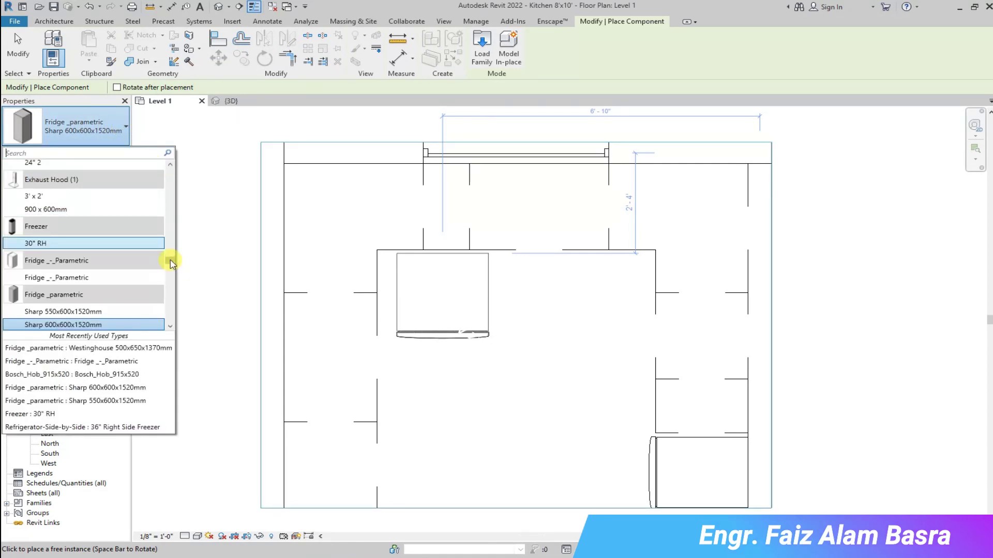
{"action": "scroll", "coordinate": [171, 261], "scroll_direction": "up", "scroll_amount": 2}
{"action": "scroll", "coordinate": [171, 260], "scroll_direction": "up", "scroll_amount": 2}
{"action": "scroll", "coordinate": [171, 260], "scroll_direction": "up", "scroll_amount": 2}
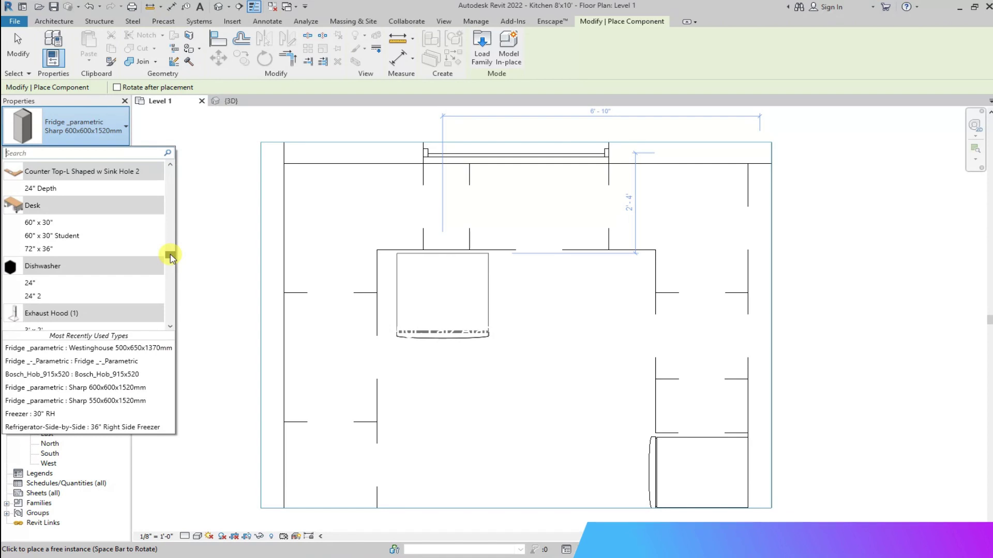
{"action": "scroll", "coordinate": [174, 251], "scroll_direction": "up", "scroll_amount": 2}
{"action": "scroll", "coordinate": [174, 243], "scroll_direction": "up", "scroll_amount": 2}
{"action": "scroll", "coordinate": [175, 217], "scroll_direction": "up", "scroll_amount": 3}
{"action": "scroll", "coordinate": [174, 223], "scroll_direction": "down", "scroll_amount": 3}
{"action": "scroll", "coordinate": [179, 243], "scroll_direction": "up", "scroll_amount": 4}
{"action": "mouse_move", "coordinate": [179, 242]}
{"action": "left_mouse_down"}
{"action": "mouse_move", "coordinate": [188, 166]}
{"action": "mouse_move", "coordinate": [173, 206]}
{"action": "mouse_move", "coordinate": [184, 248]}
{"action": "left_mouse_up"}
{"action": "mouse_move", "coordinate": [94, 301]}
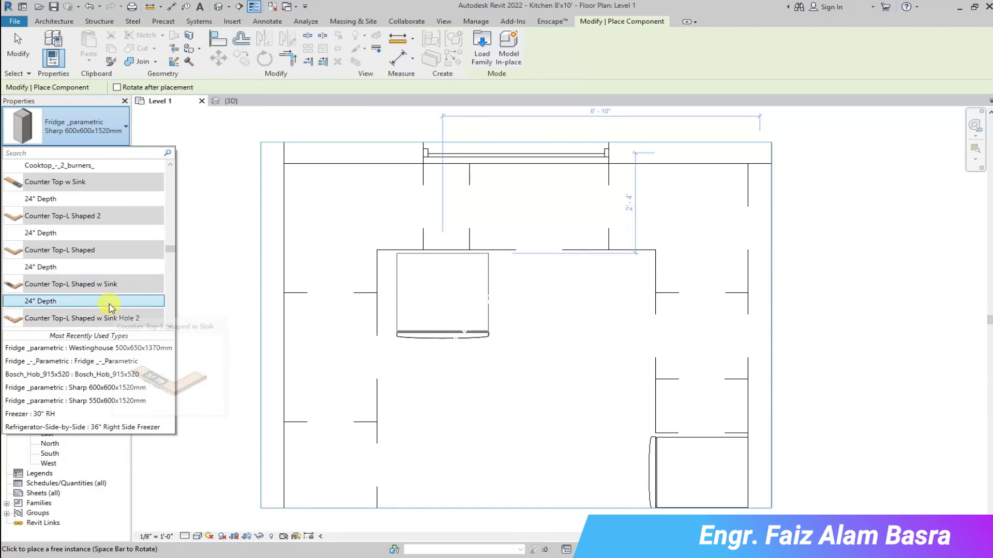
{"action": "left_click", "coordinate": [80, 302]}
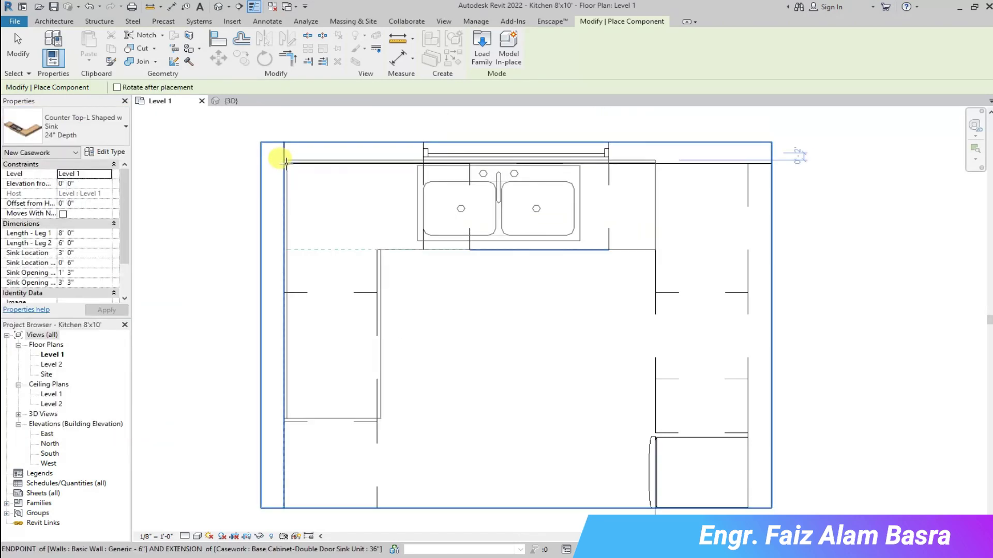
Step: Place the L-shaped sink counter in the top-left corner and stretch its leg to 8' 1"
{"action": "left_click", "coordinate": [283, 160]}
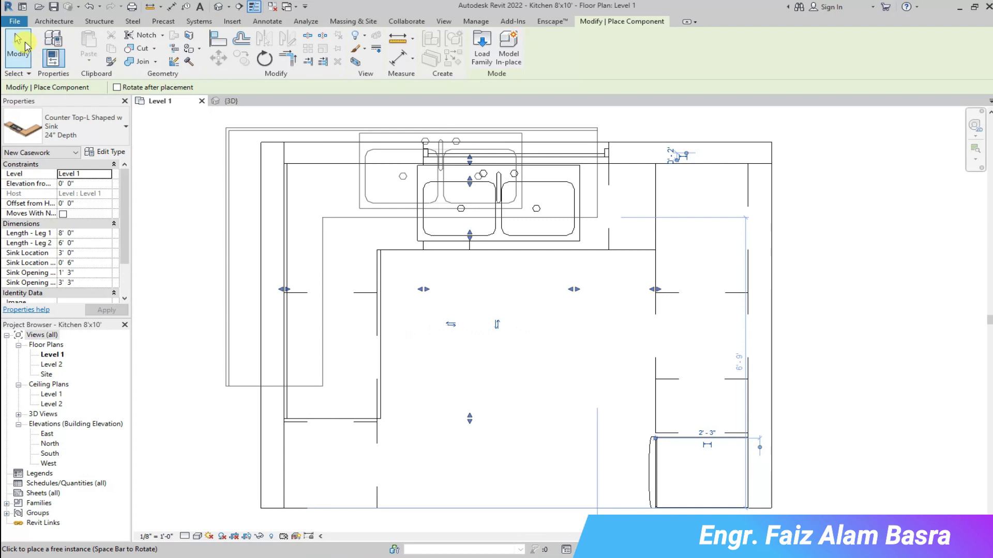
{"action": "left_click", "coordinate": [28, 48]}
{"action": "scroll", "coordinate": [362, 351], "scroll_direction": "up", "scroll_amount": 3}
{"action": "left_click", "coordinate": [354, 357]}
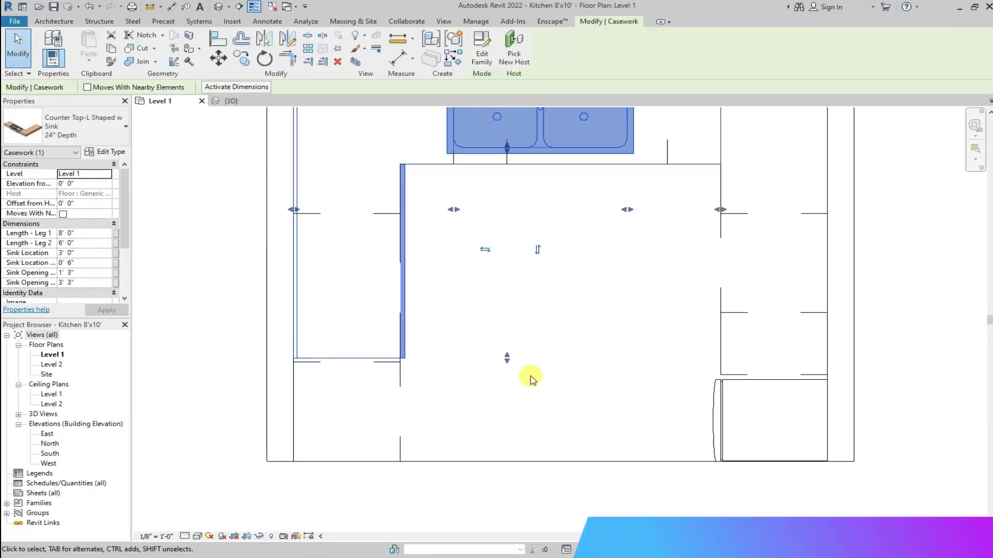
{"action": "left_click_drag", "start_coordinate": [507, 360], "coordinate": [509, 465]}
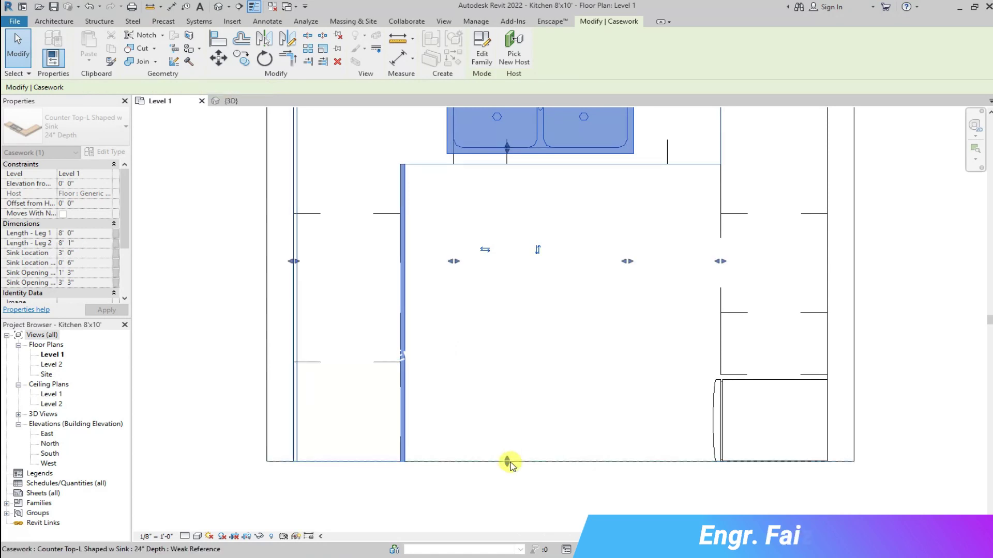
{"action": "left_click", "coordinate": [523, 487]}
{"action": "scroll", "coordinate": [514, 363], "scroll_direction": "down", "scroll_amount": 2}
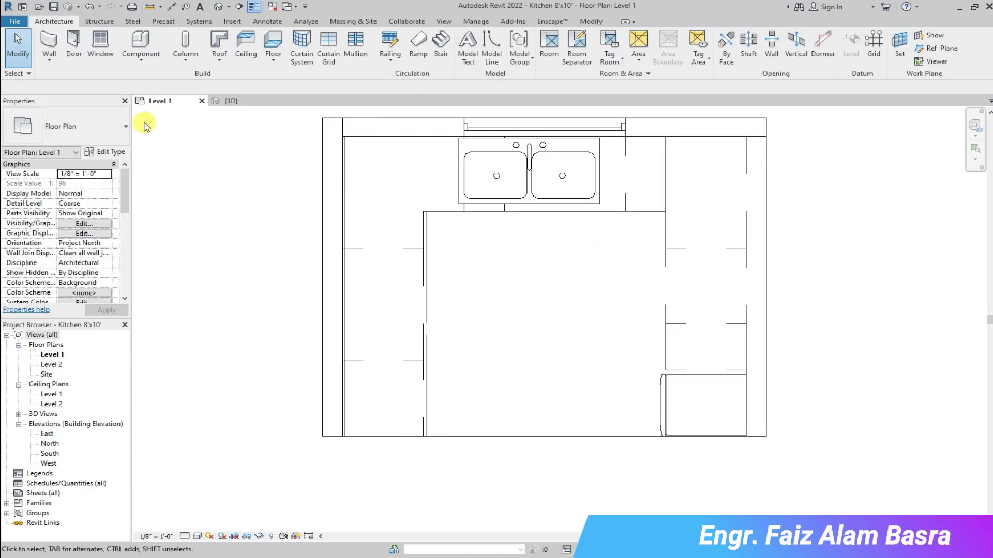
Step: Place a plain Counter Top-L Shaped 24" Depth in the top-right corner
{"action": "scroll", "coordinate": [152, 127], "scroll_direction": "up", "scroll_amount": 3}
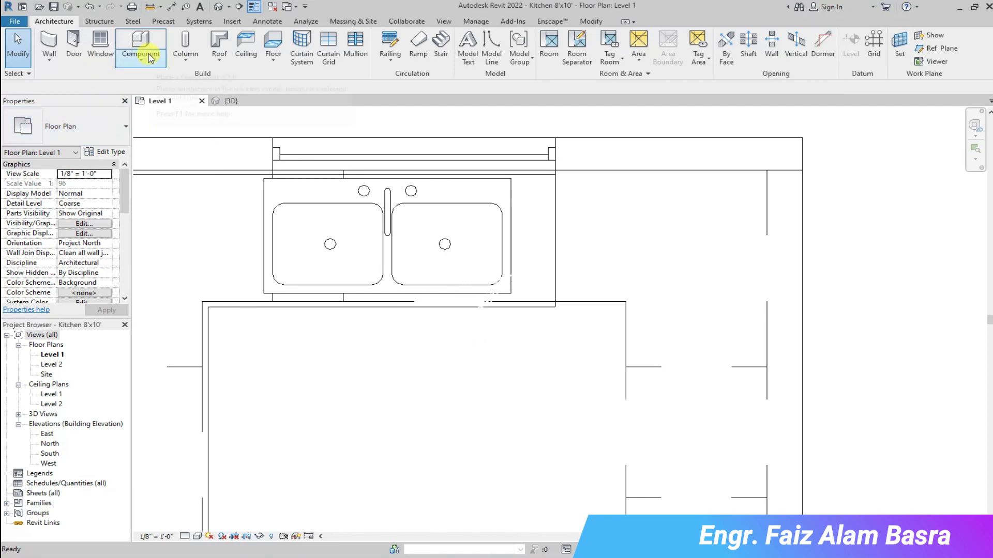
{"action": "left_click", "coordinate": [152, 85]}
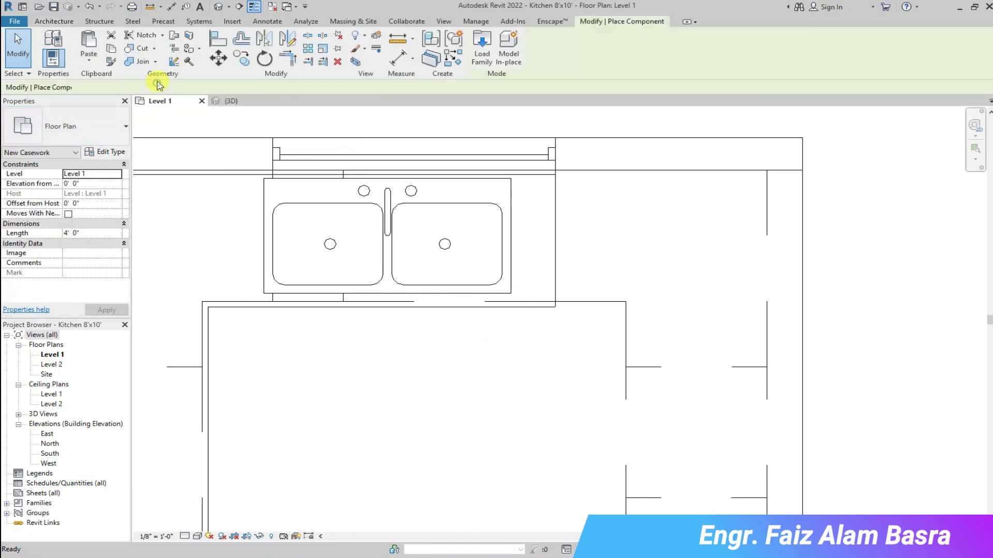
{"action": "left_click", "coordinate": [124, 143]}
{"action": "left_click_drag", "start_coordinate": [173, 321], "coordinate": [167, 246]}
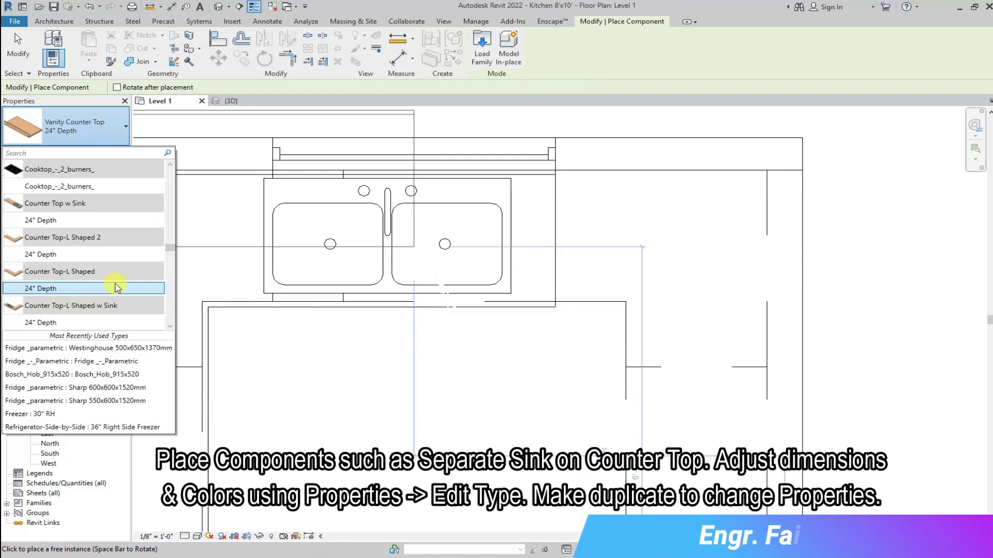
{"action": "left_click", "coordinate": [118, 283]}
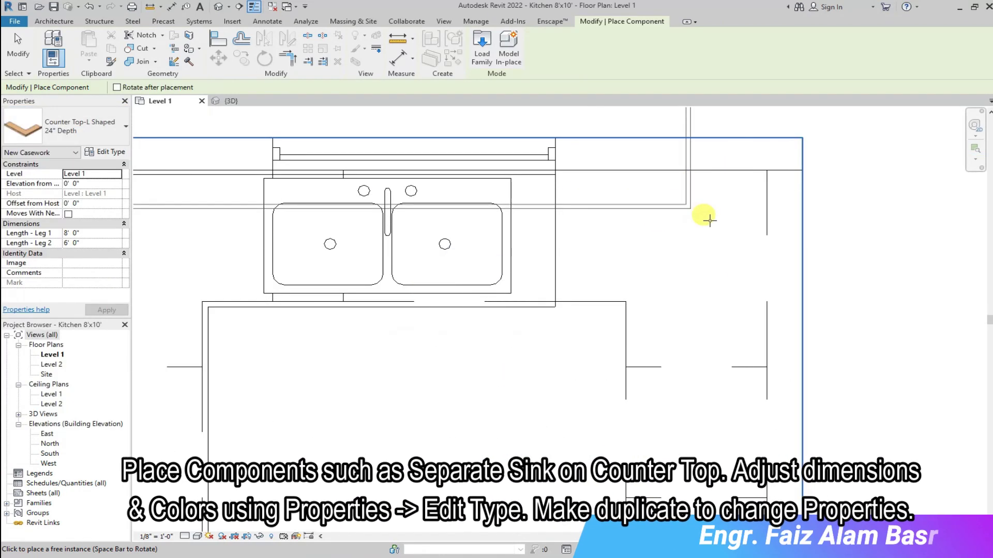
{"action": "scroll", "coordinate": [705, 217], "scroll_direction": "down", "scroll_amount": 2}
{"action": "scroll", "coordinate": [753, 233], "scroll_direction": "up", "scroll_amount": 2}
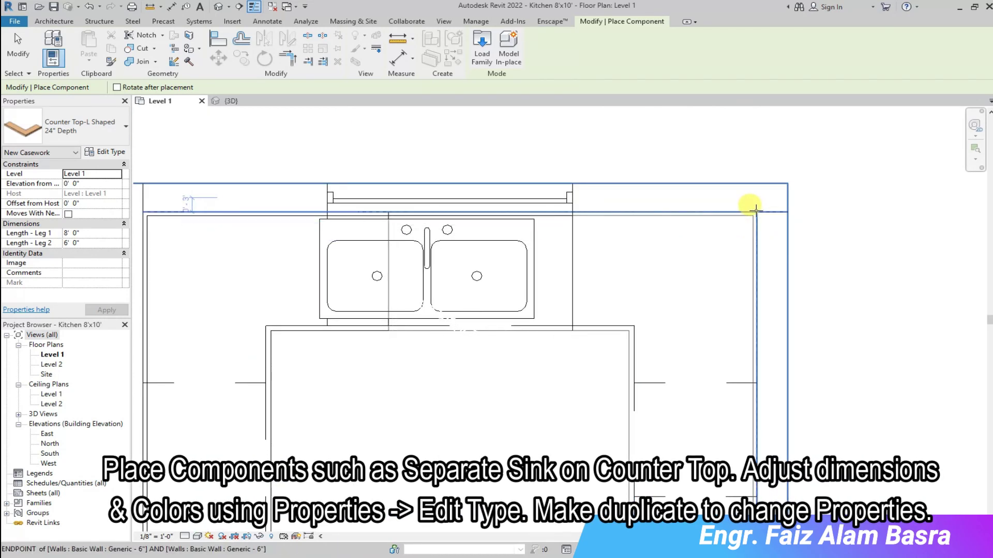
{"action": "left_click", "coordinate": [755, 210]}
{"action": "key", "text": "Escape"}
Step: Shorten the new counter's short leg to 3'0" and end its long leg at the fridge
{"action": "left_click", "coordinate": [618, 391]}
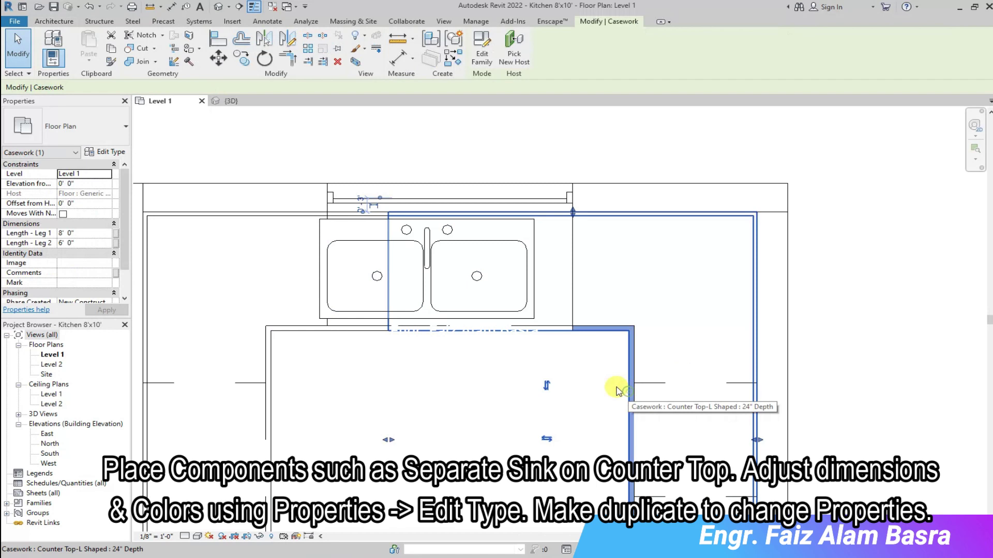
{"action": "left_click_drag", "start_coordinate": [560, 440], "coordinate": [572, 438]}
{"action": "scroll", "coordinate": [594, 435], "scroll_direction": "down", "scroll_amount": 2}
{"action": "scroll", "coordinate": [614, 213], "scroll_direction": "down", "scroll_amount": 1}
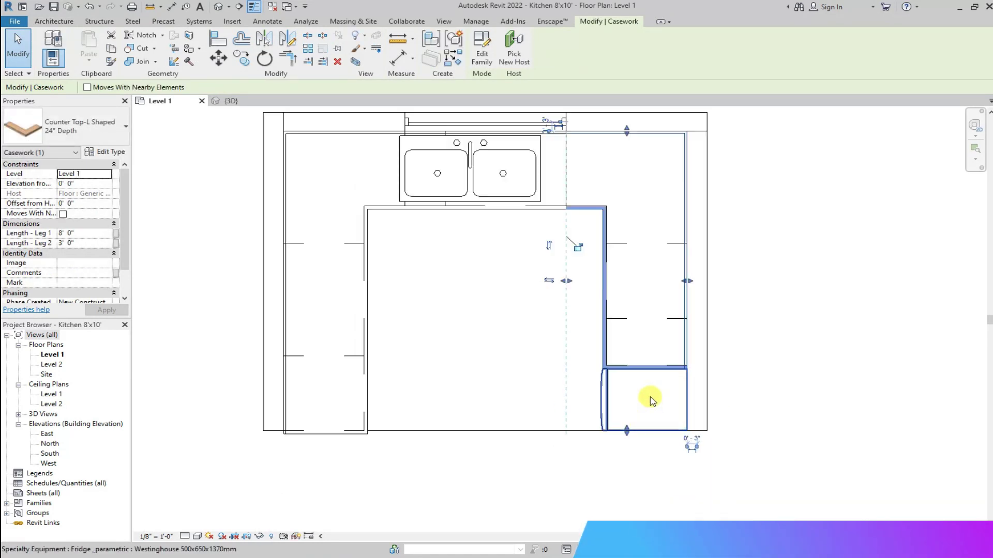
{"action": "scroll", "coordinate": [652, 401], "scroll_direction": "up", "scroll_amount": 1}
{"action": "left_click_drag", "start_coordinate": [621, 436], "coordinate": [621, 433]}
{"action": "left_click_drag", "start_coordinate": [645, 369], "coordinate": [641, 346]}
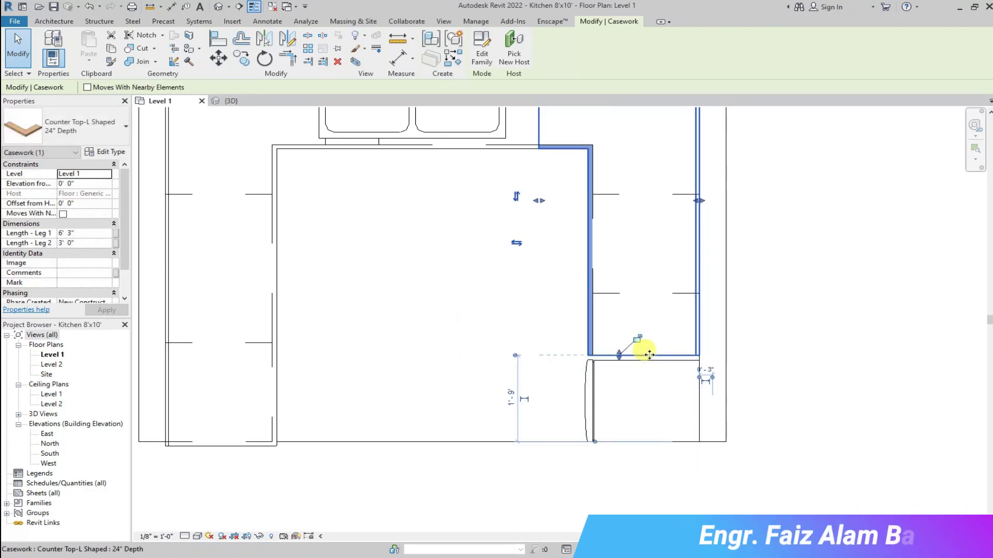
{"action": "left_click", "coordinate": [780, 370]}
Step: Inspect the counters in 3D, then pull the sink counter's leg back to 8'0"
{"action": "left_click", "coordinate": [231, 100]}
{"action": "mouse_move", "coordinate": [670, 277]}
{"action": "middle_mouse_down", "text": "shift"}
{"action": "mouse_move", "coordinate": [322, 314]}
{"action": "mouse_move", "coordinate": [450, 360]}
{"action": "mouse_move", "coordinate": [399, 222]}
{"action": "mouse_move", "coordinate": [427, 277]}
{"action": "mouse_move", "coordinate": [687, 472]}
{"action": "mouse_move", "coordinate": [120, 101]}
{"action": "middle_mouse_up", "text": "shift"}
{"action": "left_click", "coordinate": [155, 100]}
{"action": "scroll", "coordinate": [265, 432], "scroll_direction": "up", "scroll_amount": 2}
{"action": "left_click", "coordinate": [269, 428]}
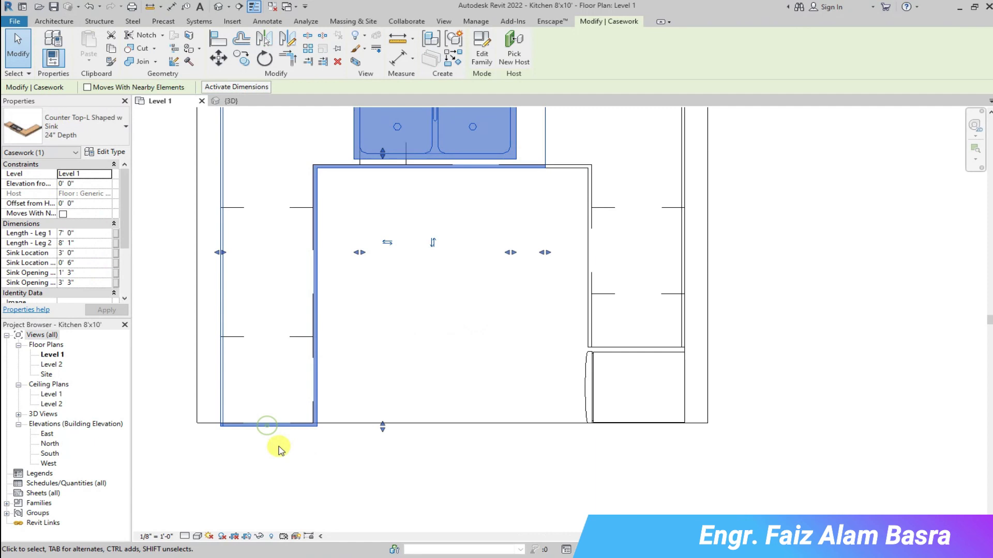
{"action": "scroll", "coordinate": [326, 433], "scroll_direction": "up", "scroll_amount": 2}
{"action": "left_click_drag", "start_coordinate": [434, 423], "coordinate": [434, 418]}
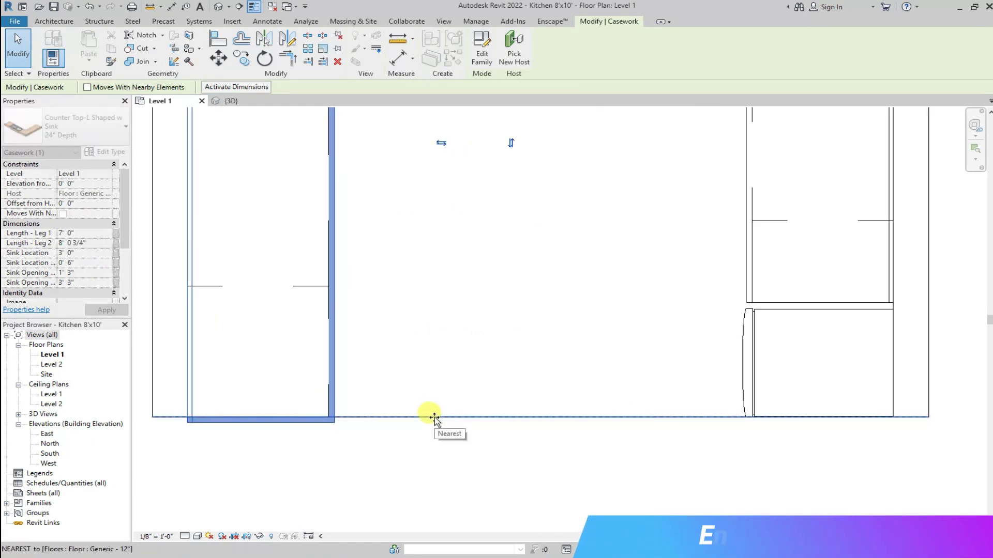
{"action": "left_click", "coordinate": [436, 431]}
{"action": "scroll", "coordinate": [460, 455], "scroll_direction": "down", "scroll_amount": 2}
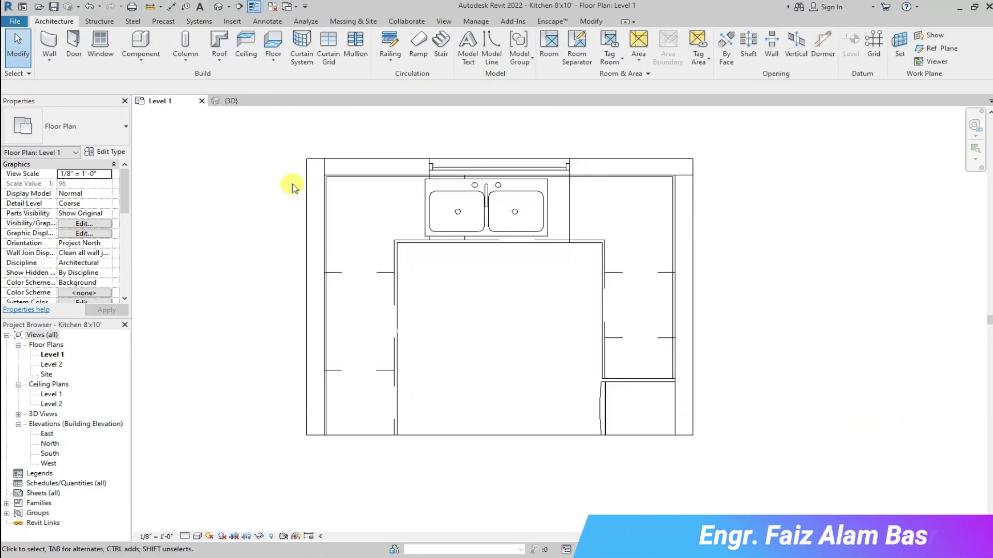
{"action": "left_click", "coordinate": [231, 101]}
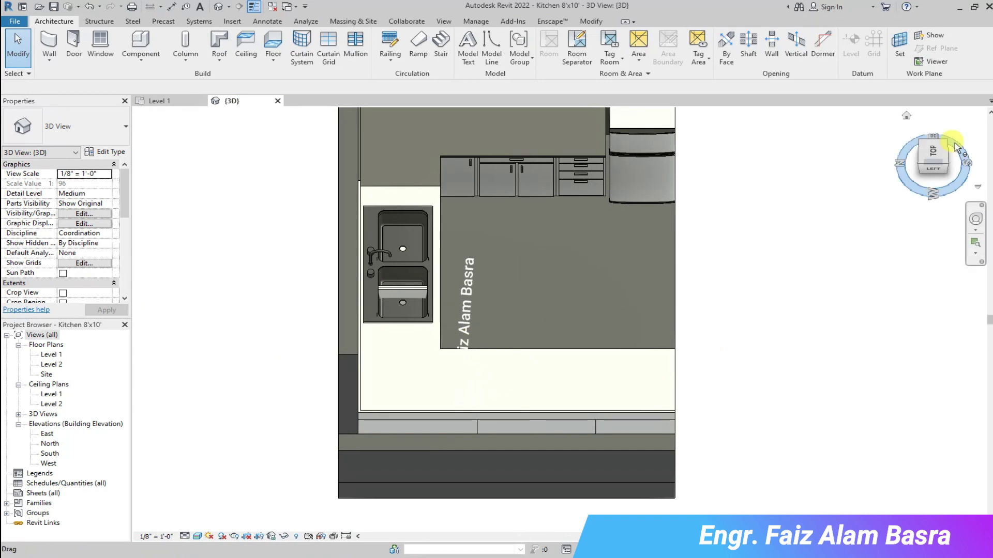
Step: Orbit to an angled overhead 3D view and review the sink counter top's type properties
{"action": "left_click_drag", "start_coordinate": [957, 153], "coordinate": [896, 140]}
{"action": "scroll", "coordinate": [419, 305], "scroll_direction": "up", "scroll_amount": 2}
{"action": "scroll", "coordinate": [479, 256], "scroll_direction": "up", "scroll_amount": 3}
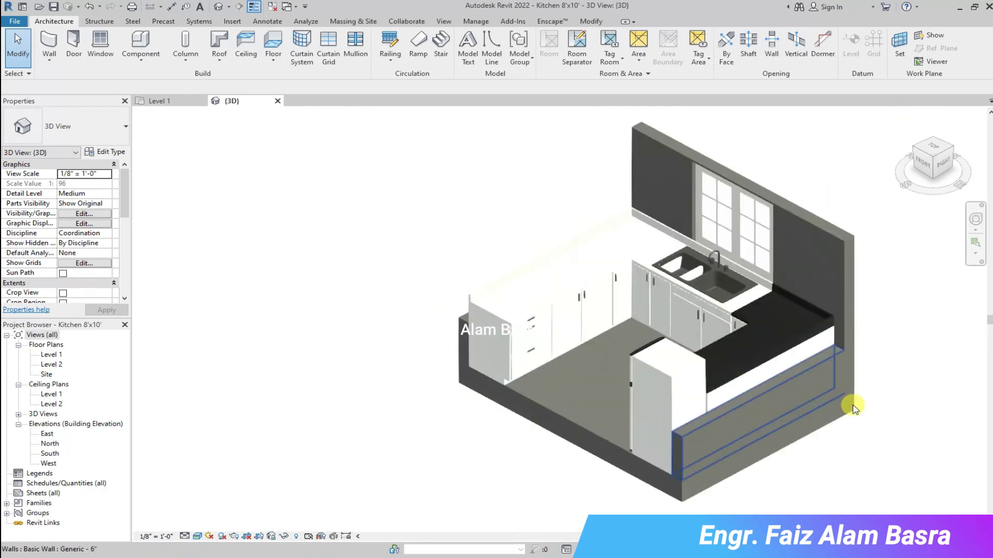
{"action": "scroll", "coordinate": [535, 277], "scroll_direction": "up", "scroll_amount": 2}
{"action": "scroll", "coordinate": [768, 300], "scroll_direction": "up", "scroll_amount": 2}
{"action": "scroll", "coordinate": [679, 321], "scroll_direction": "down", "scroll_amount": 2}
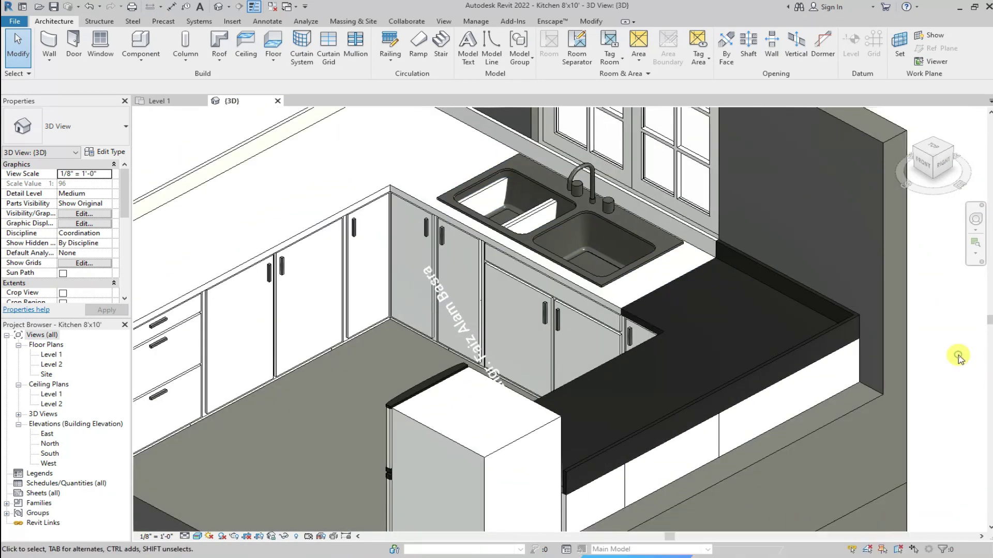
{"action": "scroll", "coordinate": [536, 336], "scroll_direction": "up", "scroll_amount": 1}
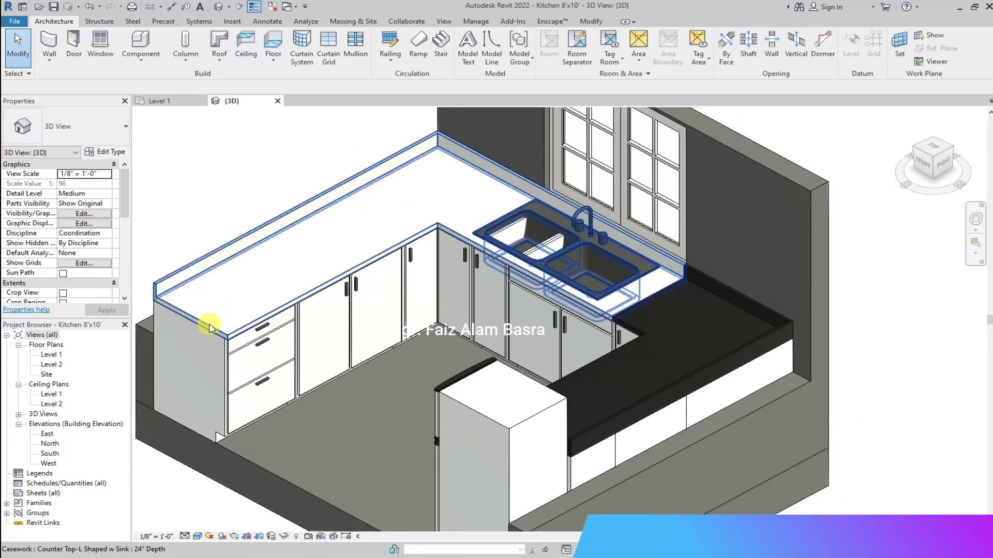
{"action": "left_click", "coordinate": [209, 328]}
{"action": "left_click", "coordinate": [107, 153]}
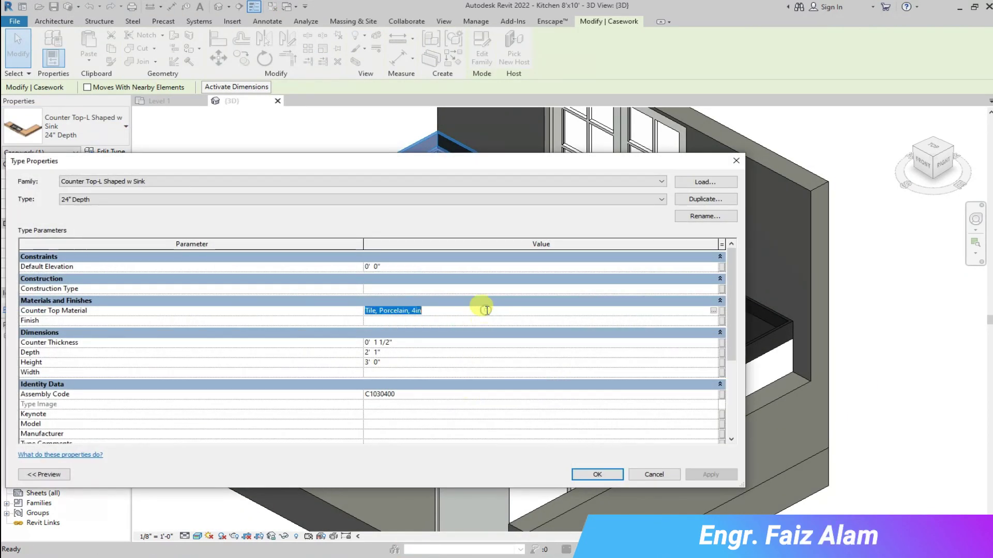
{"action": "left_click", "coordinate": [597, 475]}
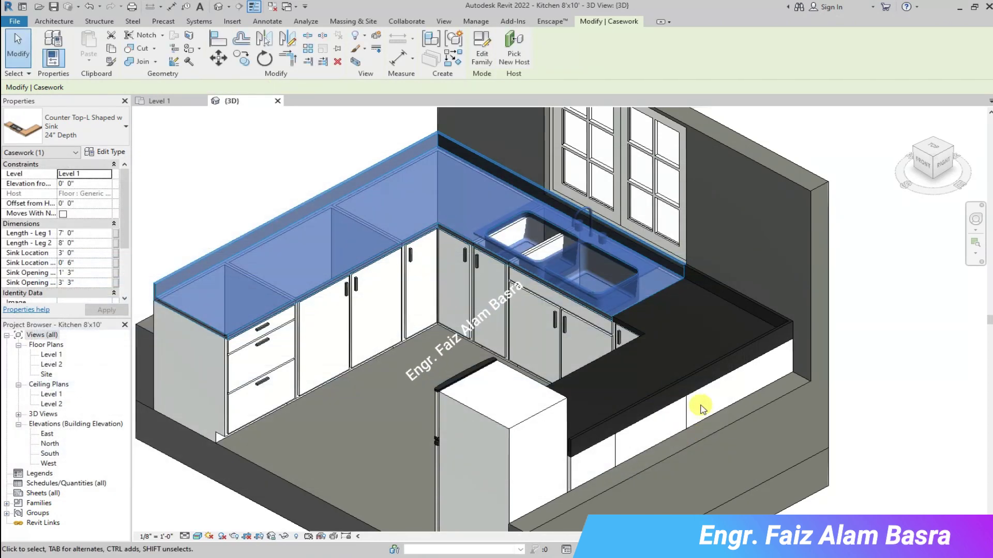
Step: Change the plain L-shaped counter's material from Metallic black to Cabinets, then return to Level 1
{"action": "left_click", "coordinate": [121, 154]}
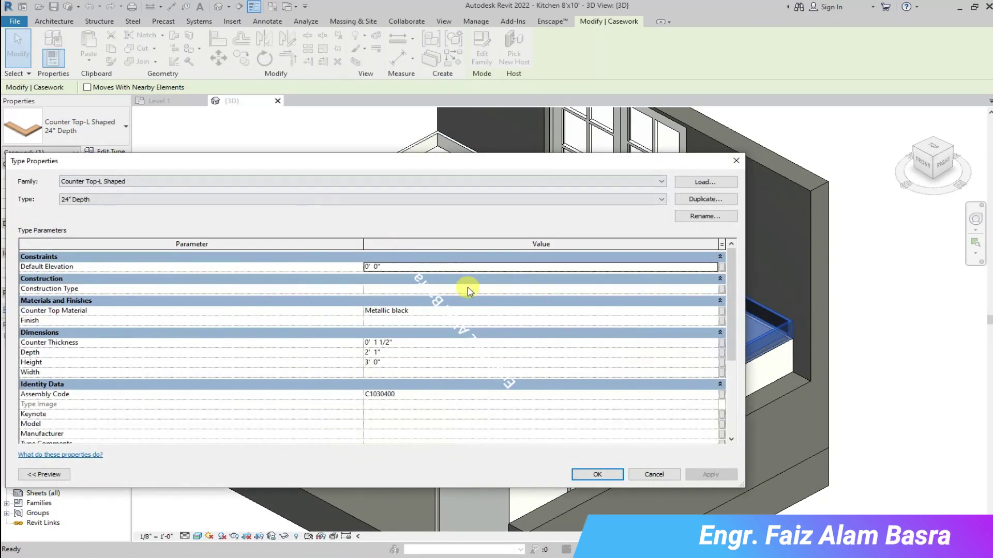
{"action": "left_click", "coordinate": [597, 475]}
{"action": "scroll", "coordinate": [687, 315], "scroll_direction": "down", "scroll_amount": 3}
{"action": "scroll", "coordinate": [646, 378], "scroll_direction": "up", "scroll_amount": 5}
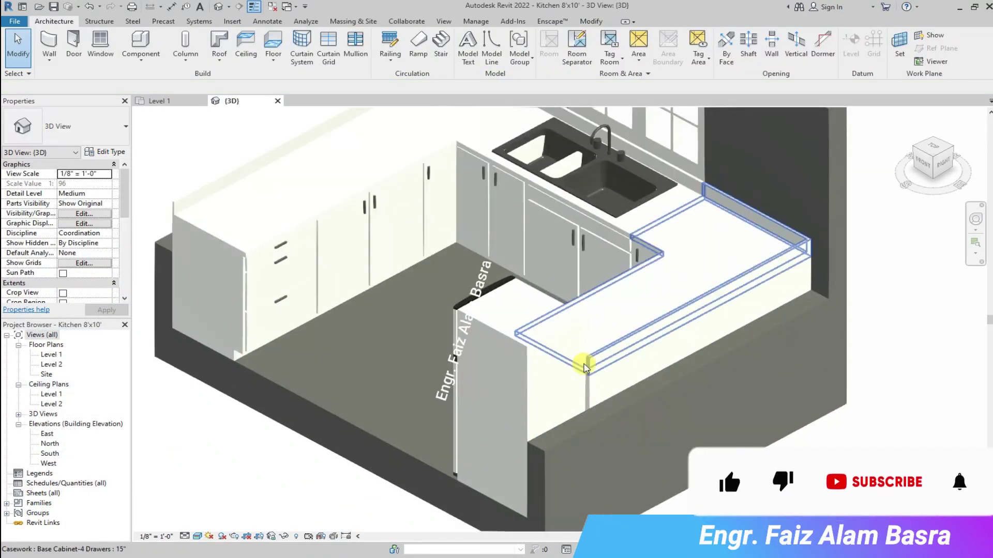
{"action": "scroll", "coordinate": [585, 368], "scroll_direction": "down", "scroll_amount": 3}
{"action": "scroll", "coordinate": [802, 365], "scroll_direction": "up", "scroll_amount": 1}
{"action": "left_click", "coordinate": [801, 365]}
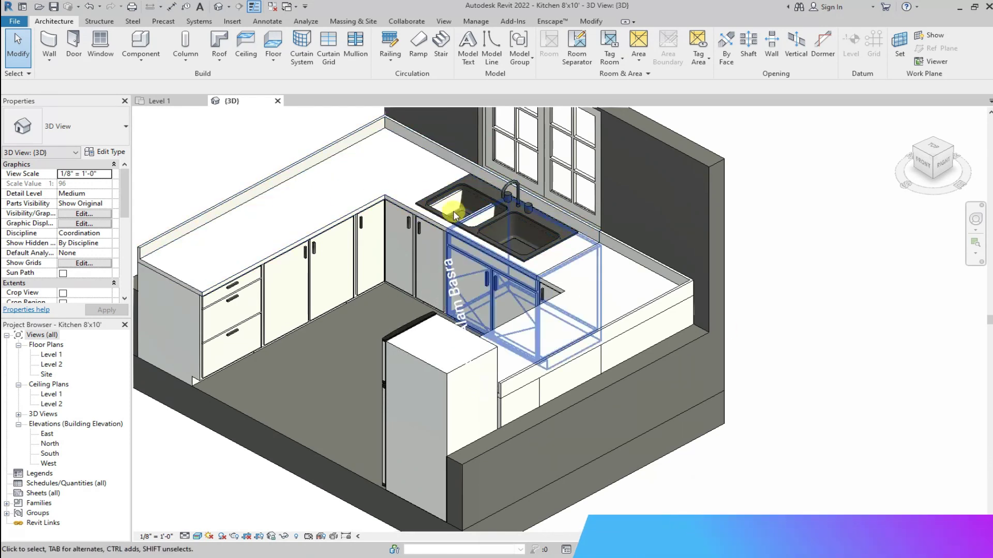
{"action": "left_click", "coordinate": [161, 101]}
{"action": "scroll", "coordinate": [547, 205], "scroll_direction": "up", "scroll_amount": 3}
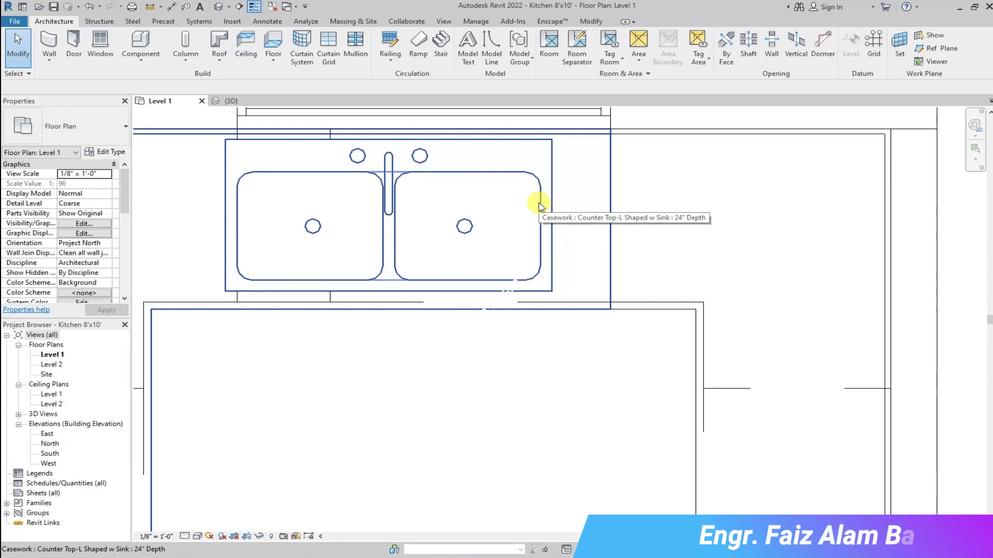
Step: Shift and resize the sink opening along the sink counter top
{"action": "left_click", "coordinate": [540, 205]}
{"action": "left_click_drag", "start_coordinate": [545, 475], "coordinate": [565, 476]}
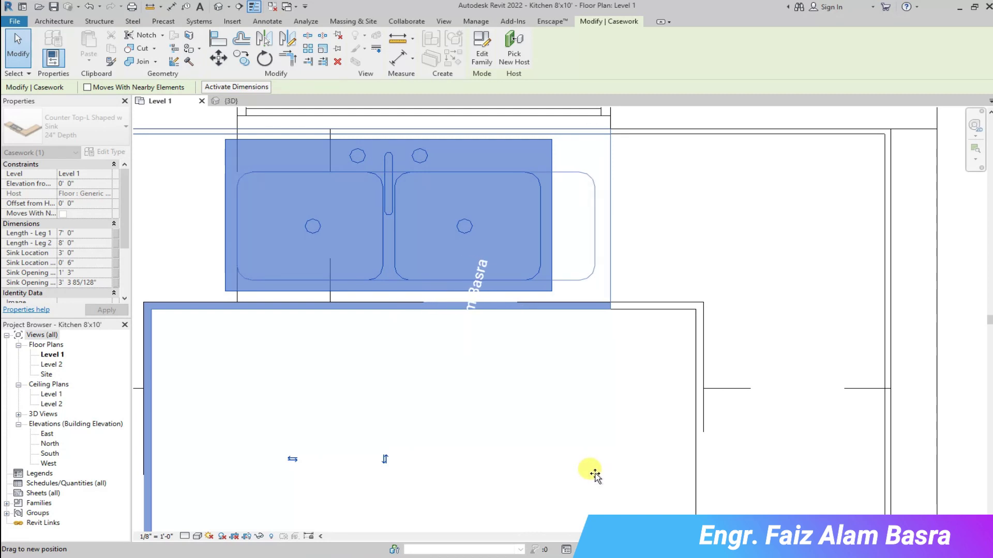
{"action": "left_click_drag", "start_coordinate": [592, 474], "coordinate": [593, 475]}
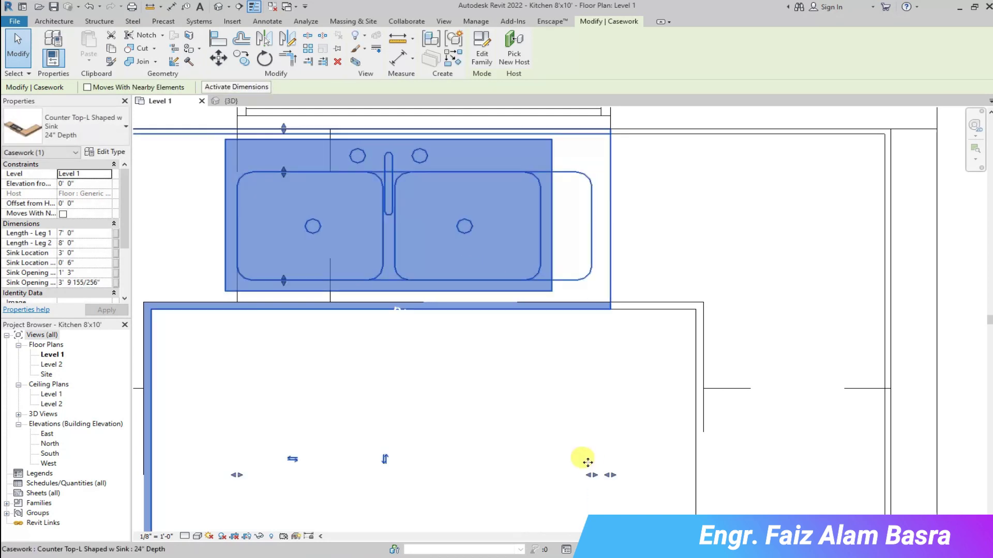
{"action": "scroll", "coordinate": [525, 432], "scroll_direction": "down", "scroll_amount": 1}
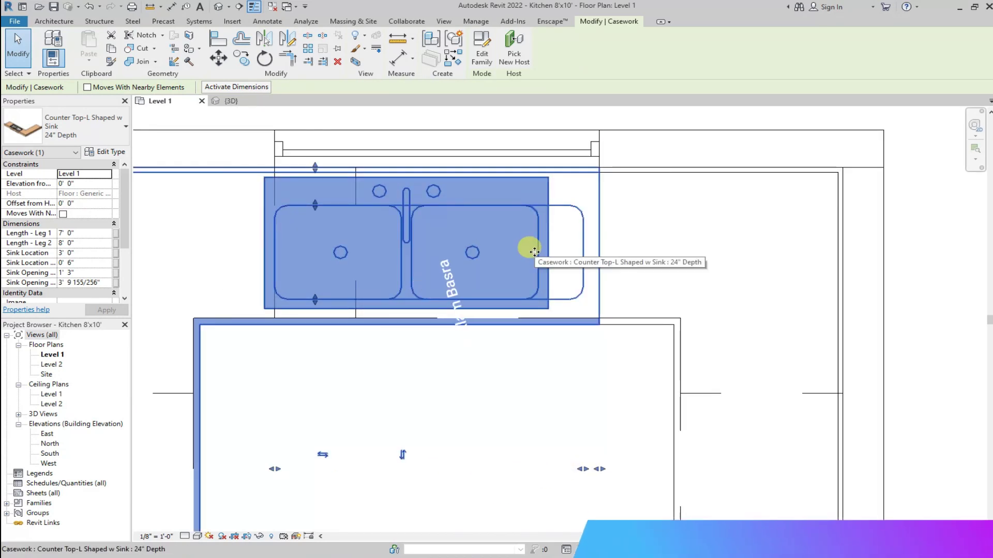
{"action": "key", "text": "Escape"}
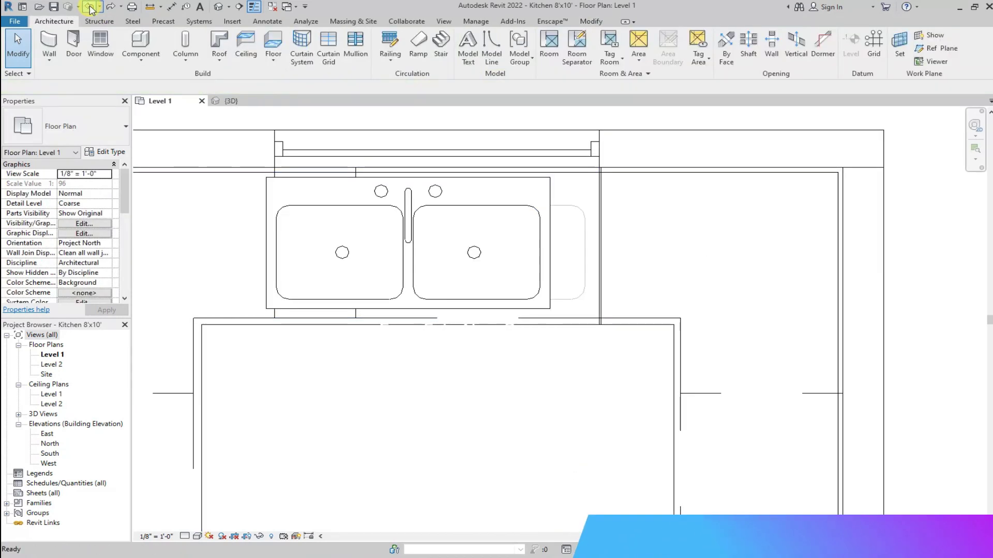
Step: Lengthen the sink counter's first leg to 7' 3 63/128" and slide the sink to 3' 6 85/128"
{"action": "left_click", "coordinate": [539, 276]}
{"action": "scroll", "coordinate": [539, 279], "scroll_direction": "down", "scroll_amount": 1}
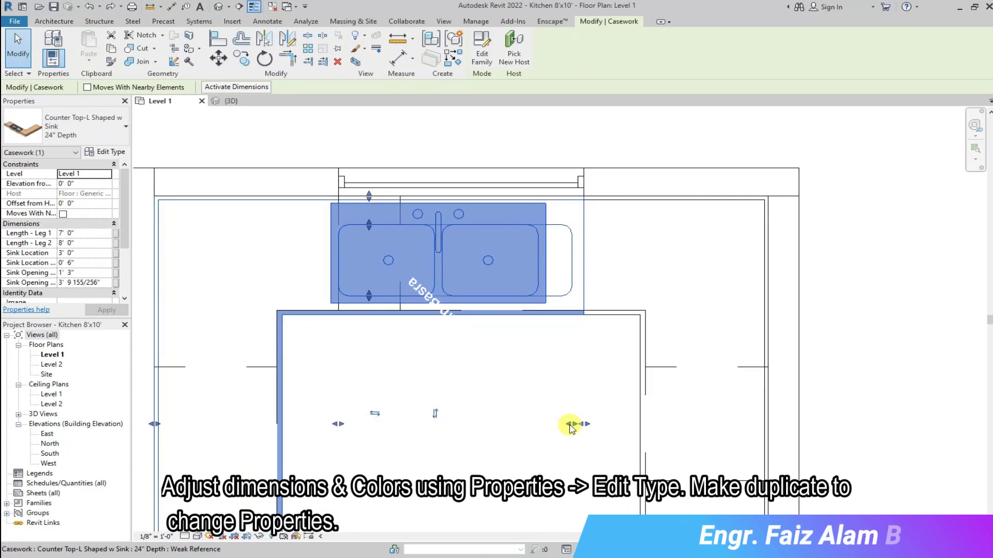
{"action": "mouse_move", "coordinate": [583, 424]}
{"action": "left_mouse_down"}
{"action": "mouse_move", "coordinate": [602, 425]}
{"action": "mouse_move", "coordinate": [583, 424]}
{"action": "left_mouse_up"}
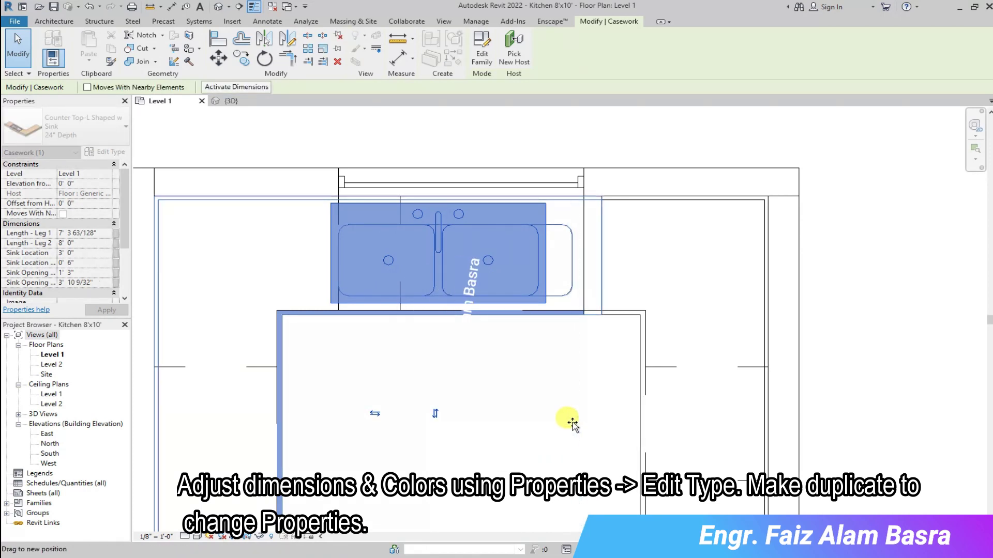
{"action": "left_click_drag", "start_coordinate": [575, 424], "coordinate": [574, 424]}
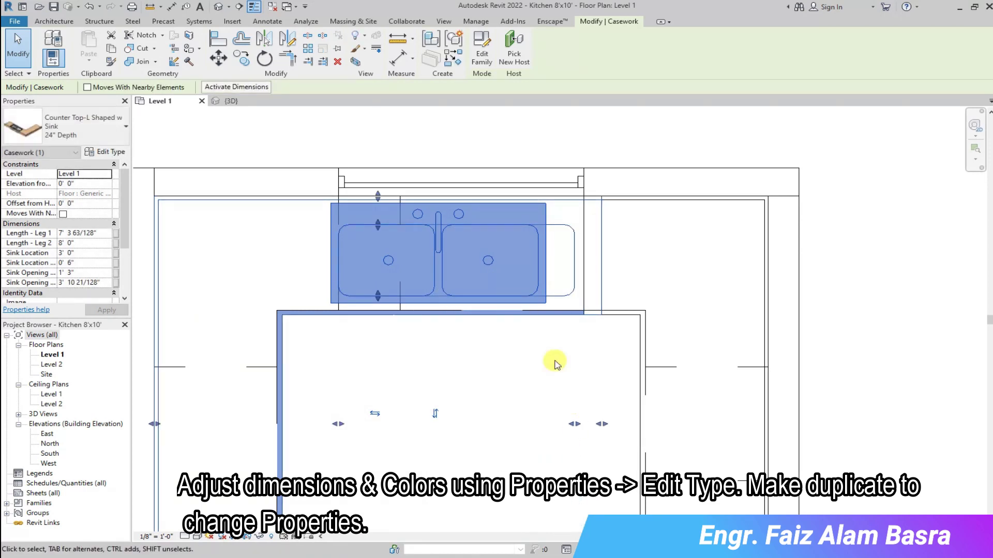
{"action": "left_click_drag", "start_coordinate": [366, 427], "coordinate": [373, 421]}
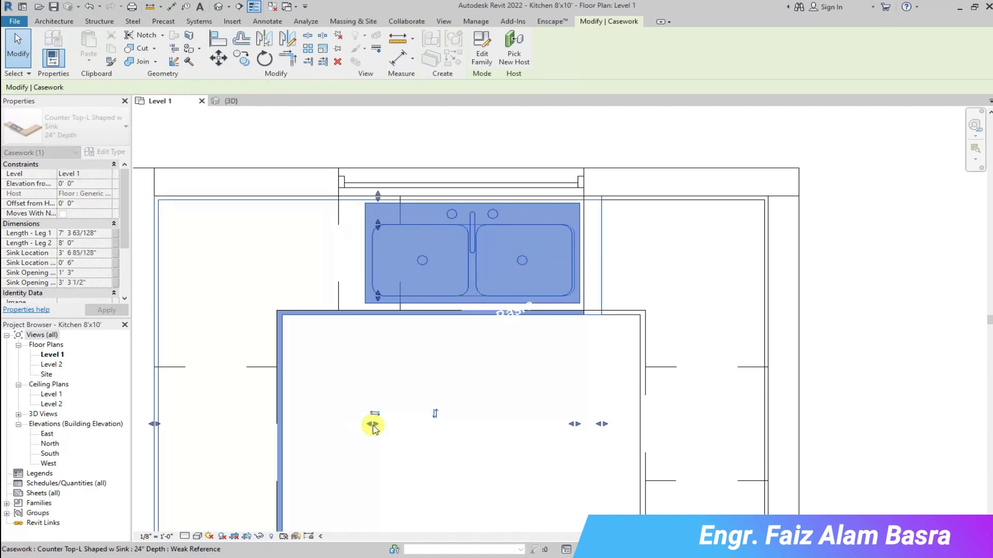
{"action": "left_click", "coordinate": [423, 467]}
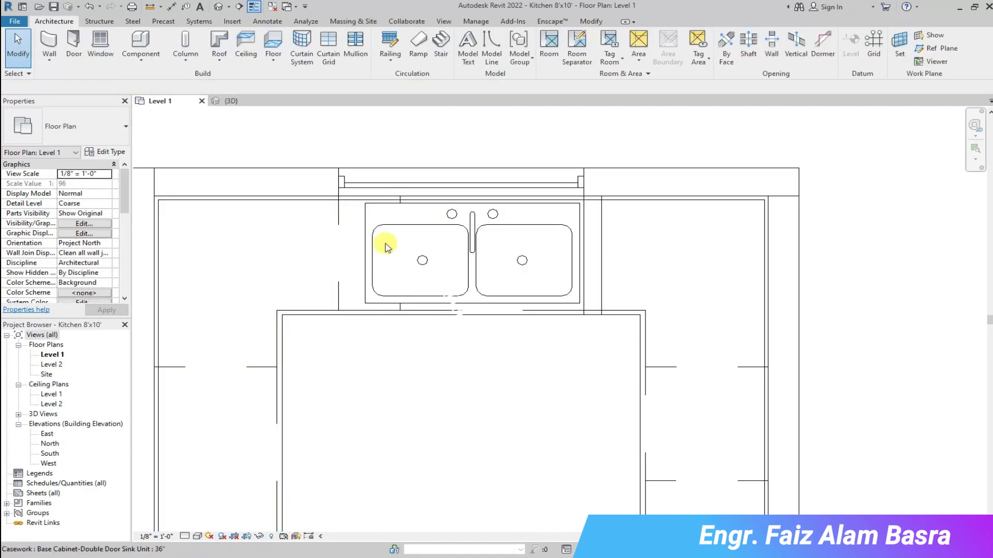
{"action": "left_click", "coordinate": [243, 101]}
Step: Zoom around the 3D kitchen to review the counters, then begin placing a new component
{"action": "scroll", "coordinate": [476, 217], "scroll_direction": "up", "scroll_amount": 3}
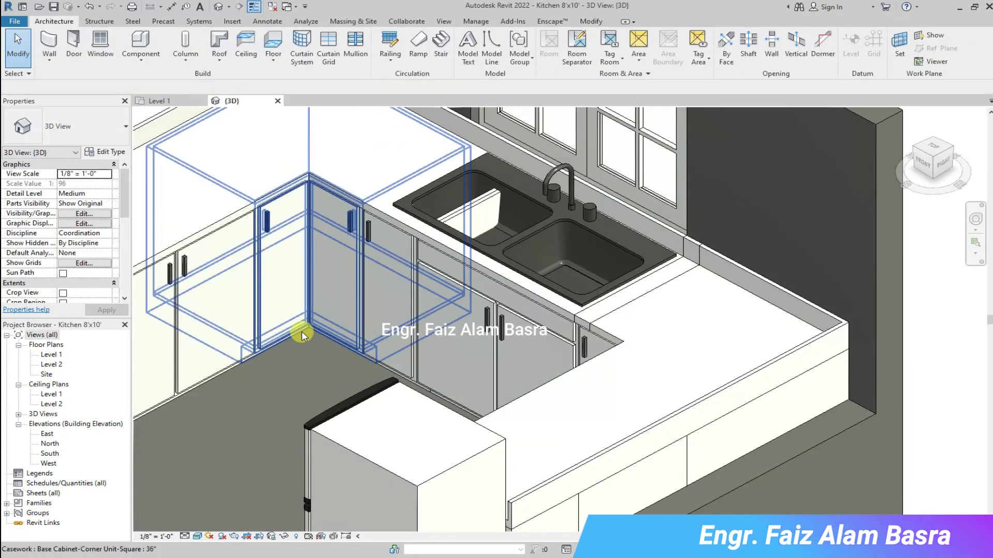
{"action": "scroll", "coordinate": [269, 357], "scroll_direction": "down", "scroll_amount": 2}
{"action": "scroll", "coordinate": [236, 375], "scroll_direction": "up", "scroll_amount": 1}
{"action": "scroll", "coordinate": [448, 342], "scroll_direction": "down", "scroll_amount": 3}
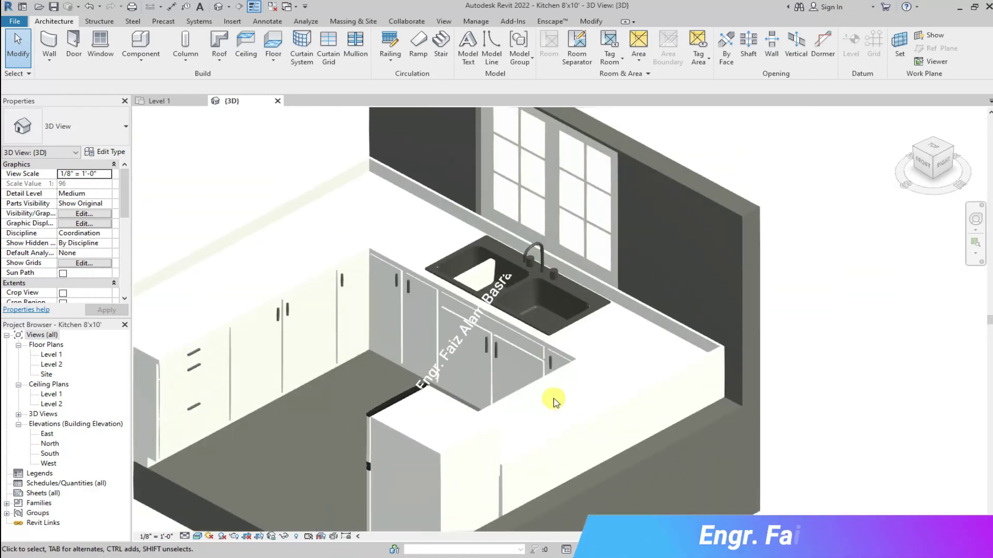
{"action": "scroll", "coordinate": [339, 392], "scroll_direction": "up", "scroll_amount": 2}
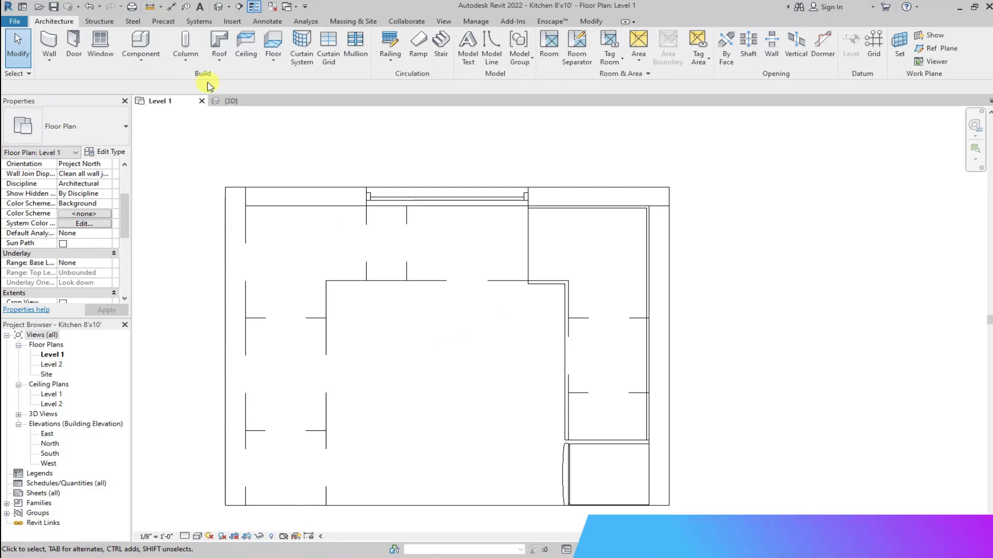
{"action": "left_click", "coordinate": [150, 56]}
Step: Load the Counter Top-L Shaped w Sink Hole family and place one in the plan
{"action": "left_click", "coordinate": [481, 54]}
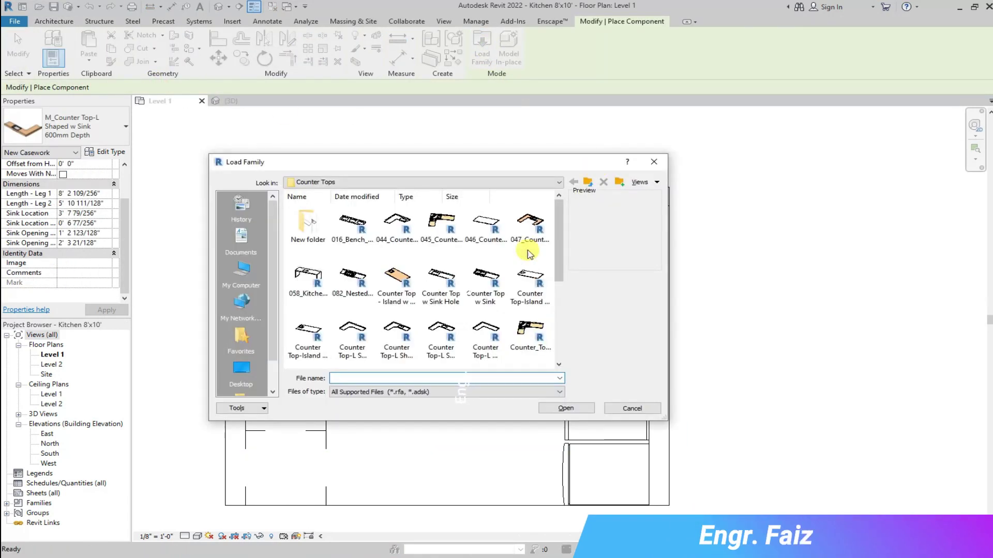
{"action": "left_click", "coordinate": [433, 346]}
{"action": "left_click", "coordinate": [562, 409]}
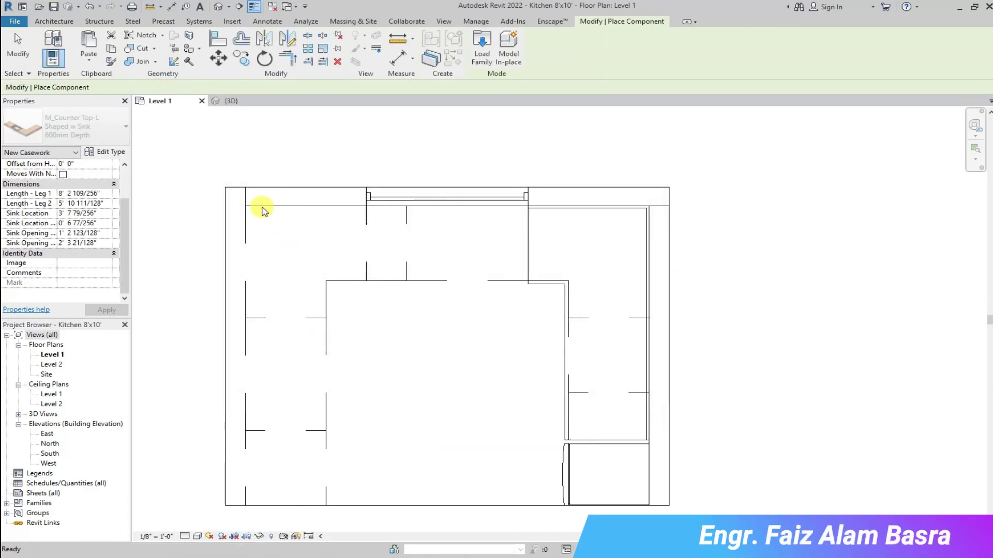
{"action": "left_click", "coordinate": [243, 205]}
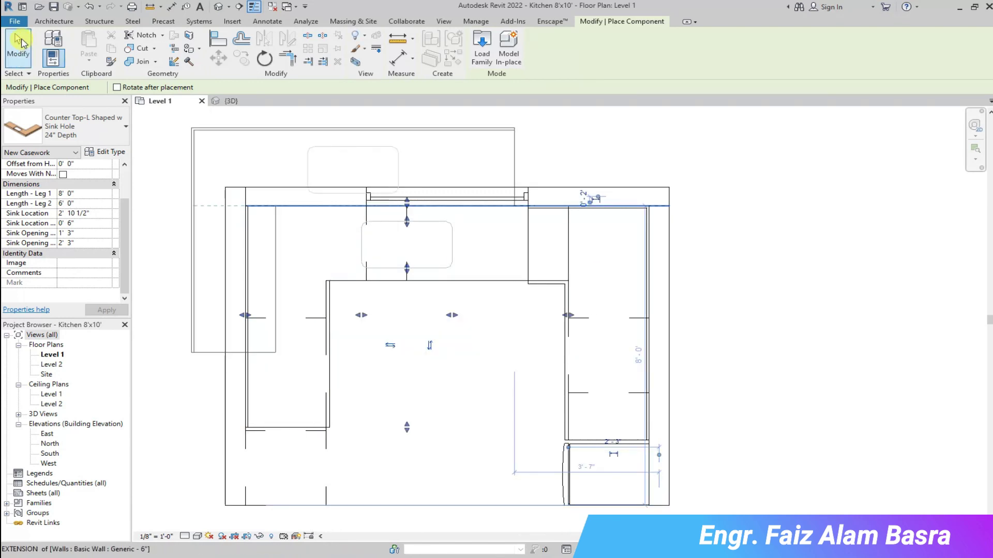
{"action": "key", "text": "Escape"}
{"action": "key", "text": "Escape"}
{"action": "scroll", "coordinate": [332, 219], "scroll_direction": "down", "scroll_amount": 2}
{"action": "scroll", "coordinate": [346, 298], "scroll_direction": "up", "scroll_amount": 4}
Step: Move the sink-hole counter top into the corner against the walls
{"action": "left_click", "coordinate": [352, 294]}
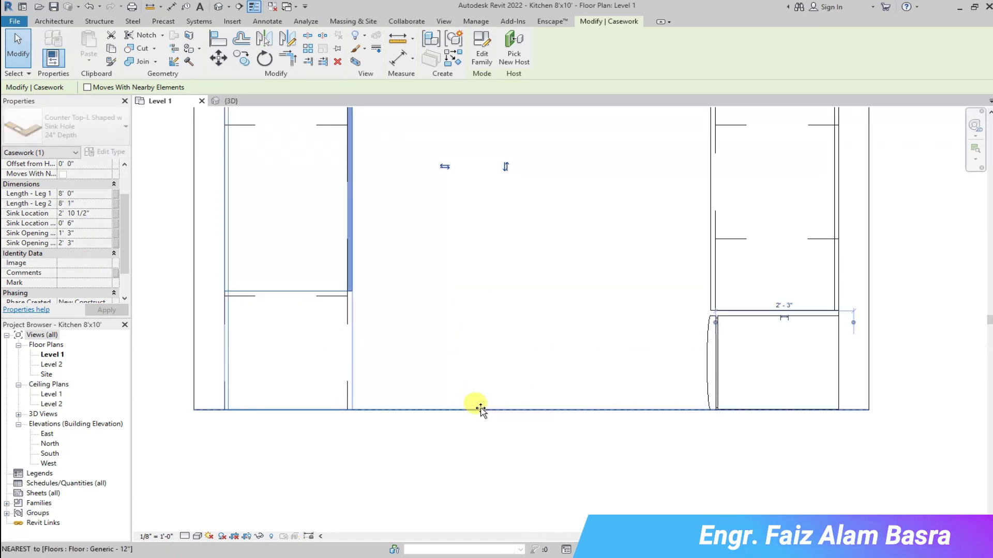
{"action": "key", "text": "Escape"}
{"action": "scroll", "coordinate": [427, 419], "scroll_direction": "down", "scroll_amount": 3}
{"action": "scroll", "coordinate": [423, 203], "scroll_direction": "up", "scroll_amount": 3}
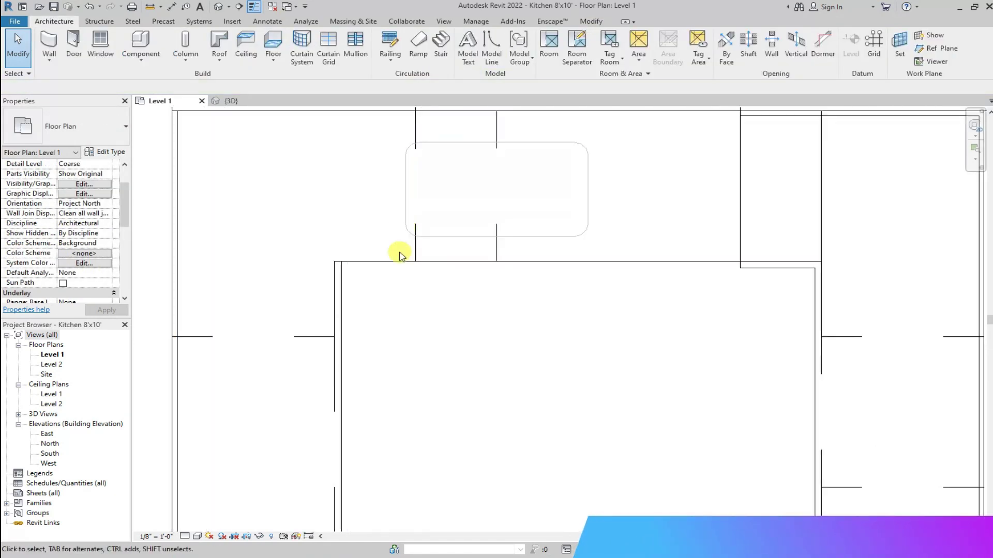
{"action": "left_click", "coordinate": [354, 266]}
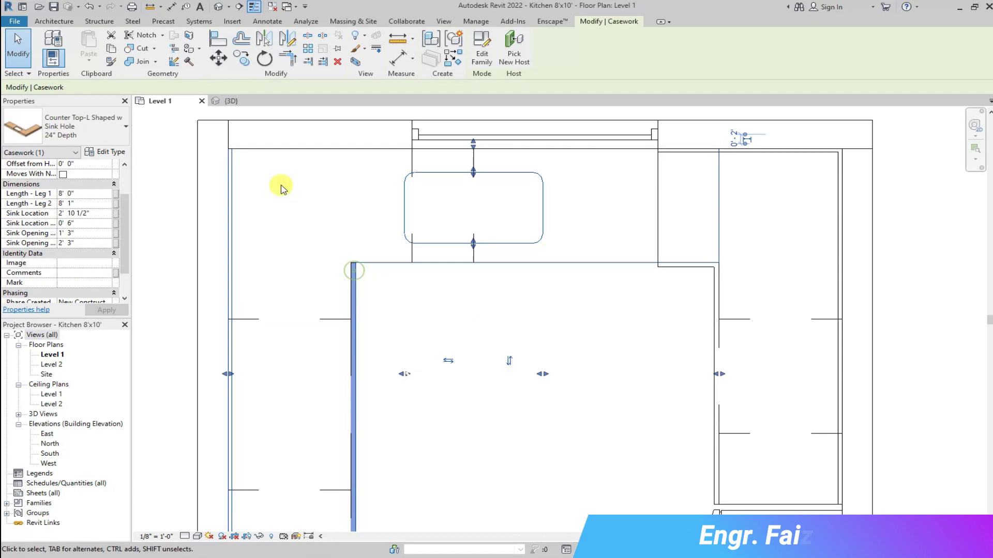
{"action": "left_click", "coordinate": [216, 61]}
{"action": "left_click", "coordinate": [228, 148]}
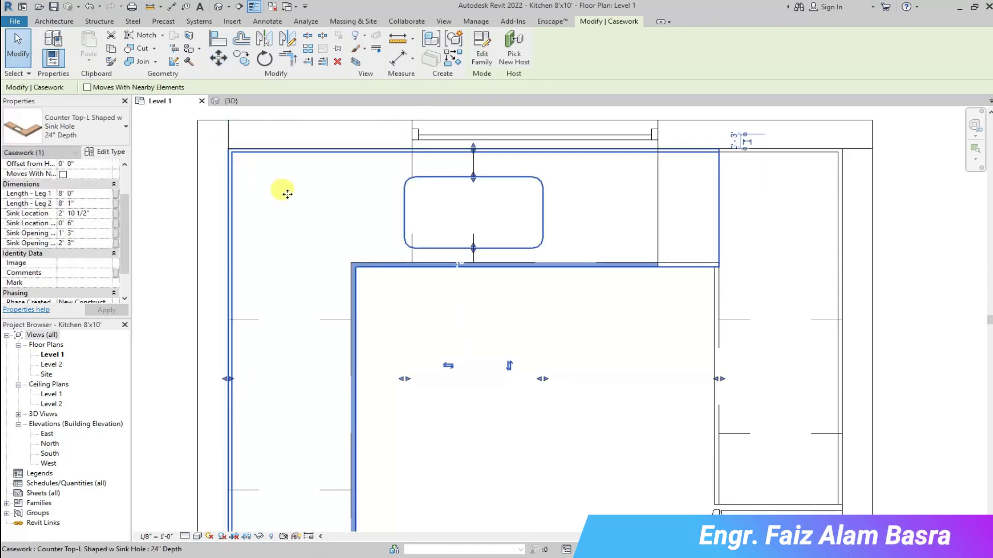
{"action": "key", "text": "Escape"}
{"action": "scroll", "coordinate": [432, 326], "scroll_direction": "down", "scroll_amount": 3}
{"action": "scroll", "coordinate": [468, 351], "scroll_direction": "up", "scroll_amount": 5}
Step: Shorten the counter's first leg to 7' 0" and widen the sink opening to the right
{"action": "left_click", "coordinate": [449, 343]}
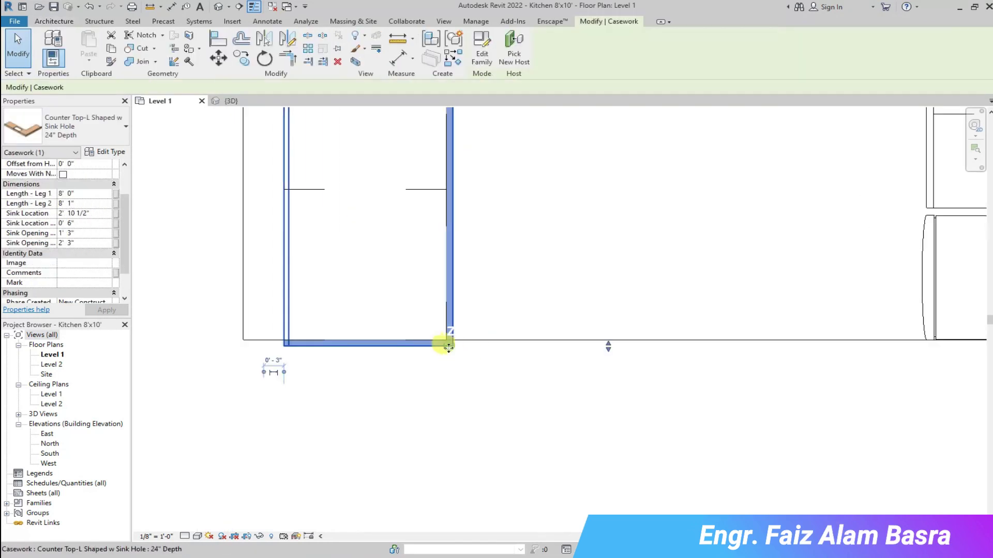
{"action": "left_click", "coordinate": [560, 388]}
{"action": "scroll", "coordinate": [410, 414], "scroll_direction": "down", "scroll_amount": 3}
{"action": "scroll", "coordinate": [555, 131], "scroll_direction": "up", "scroll_amount": 5}
{"action": "left_click", "coordinate": [702, 244]}
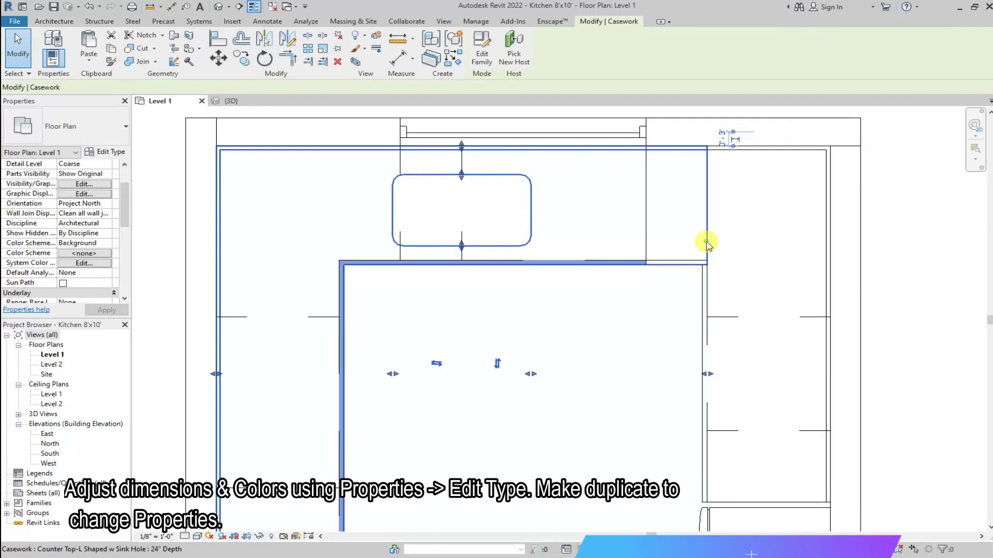
{"action": "left_click_drag", "start_coordinate": [706, 375], "coordinate": [647, 375]}
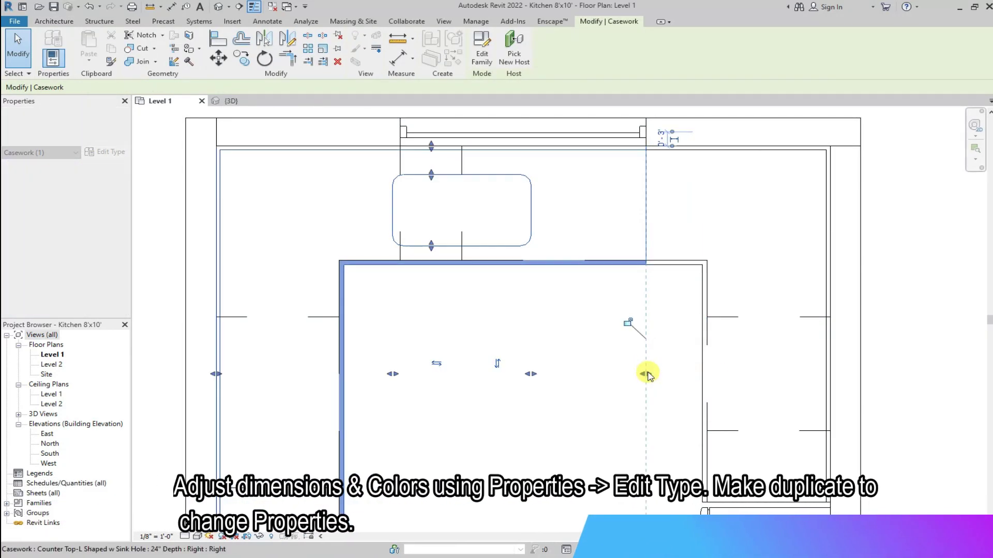
{"action": "left_click", "coordinate": [676, 362]}
{"action": "left_click", "coordinate": [531, 239]}
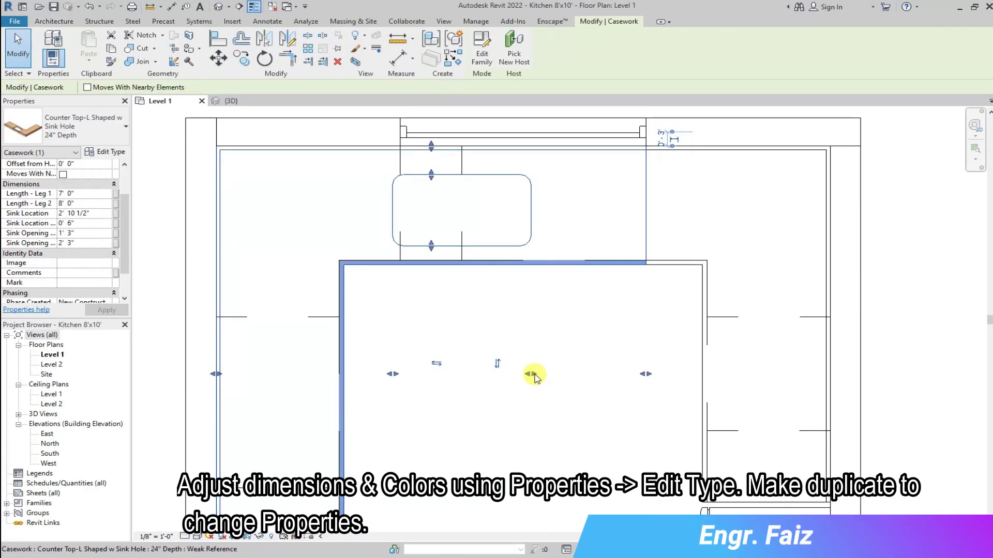
{"action": "left_click_drag", "start_coordinate": [618, 371], "coordinate": [619, 372]}
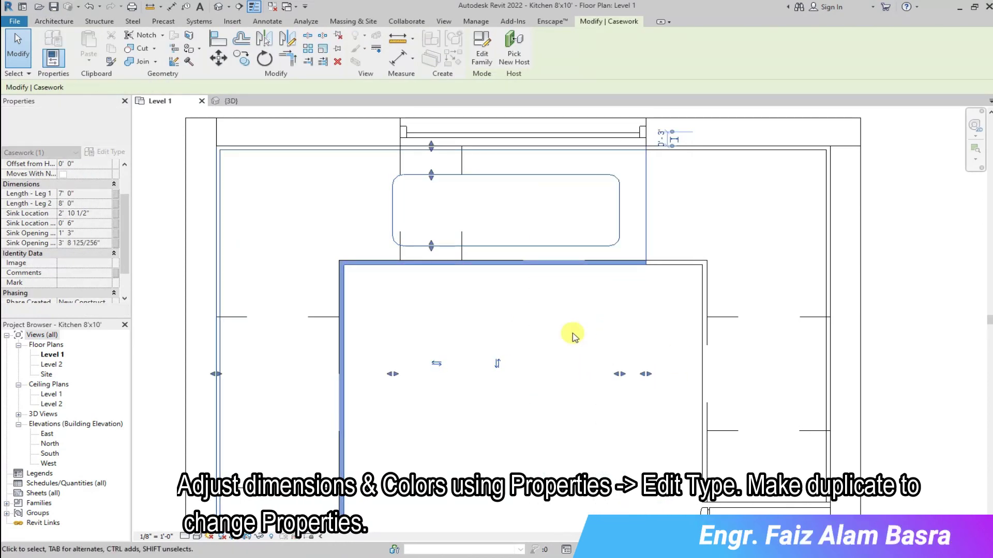
{"action": "left_click_drag", "start_coordinate": [401, 376], "coordinate": [494, 377]}
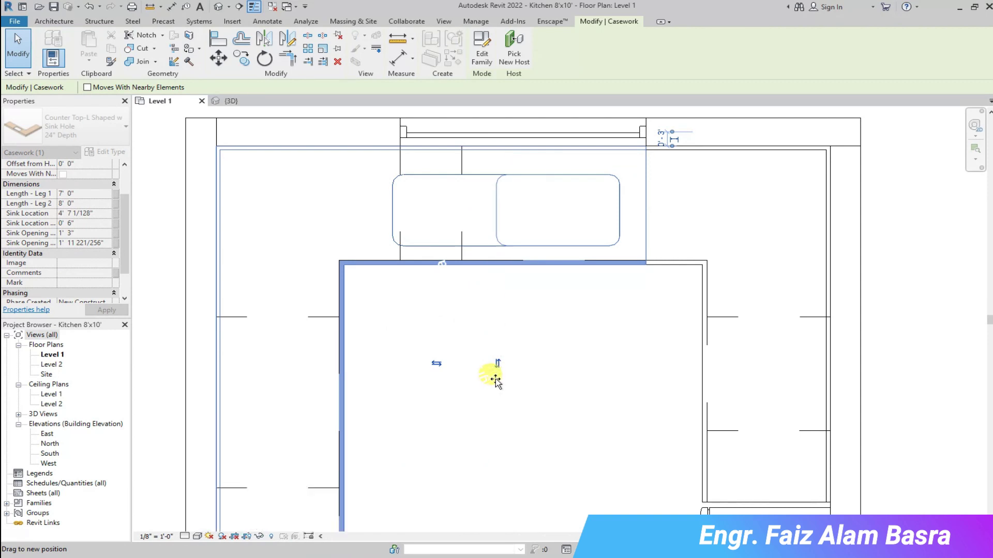
Step: Start a new component and browse the family library up to the Kitchen folder
{"action": "left_click", "coordinate": [534, 455]}
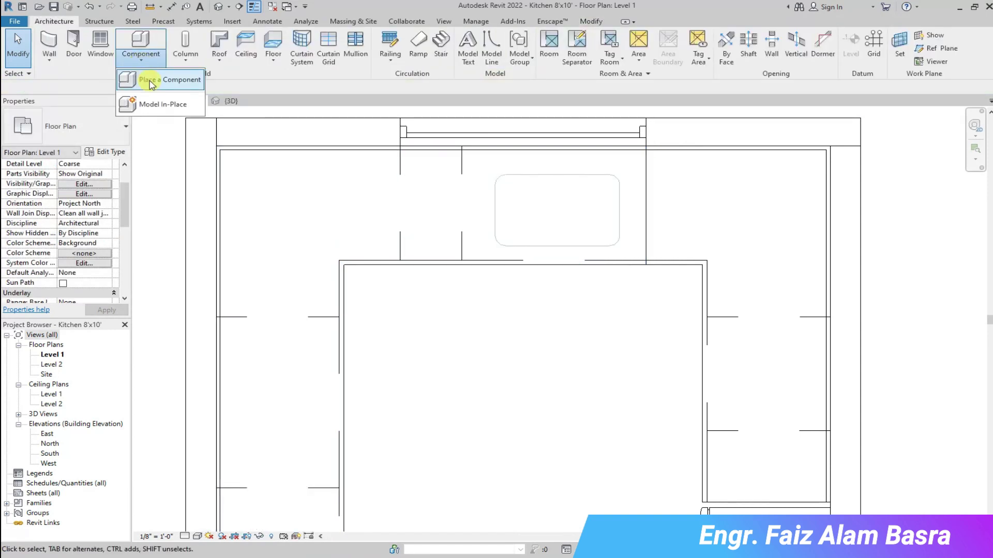
{"action": "left_click", "coordinate": [150, 83]}
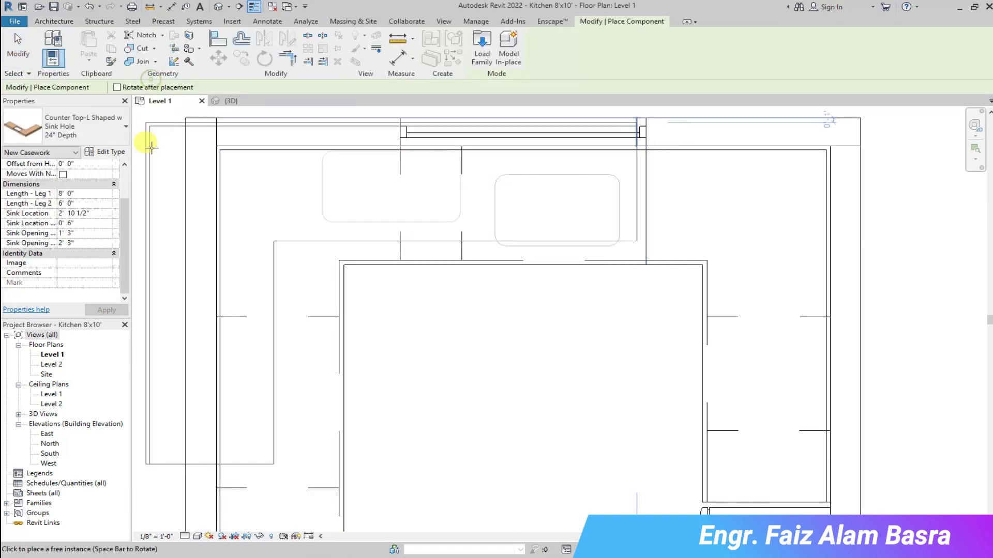
{"action": "left_click", "coordinate": [126, 127]}
{"action": "mouse_move", "coordinate": [170, 237]}
{"action": "left_mouse_down"}
{"action": "mouse_move", "coordinate": [181, 171]}
{"action": "mouse_move", "coordinate": [170, 324]}
{"action": "left_mouse_up"}
{"action": "left_click", "coordinate": [122, 129]}
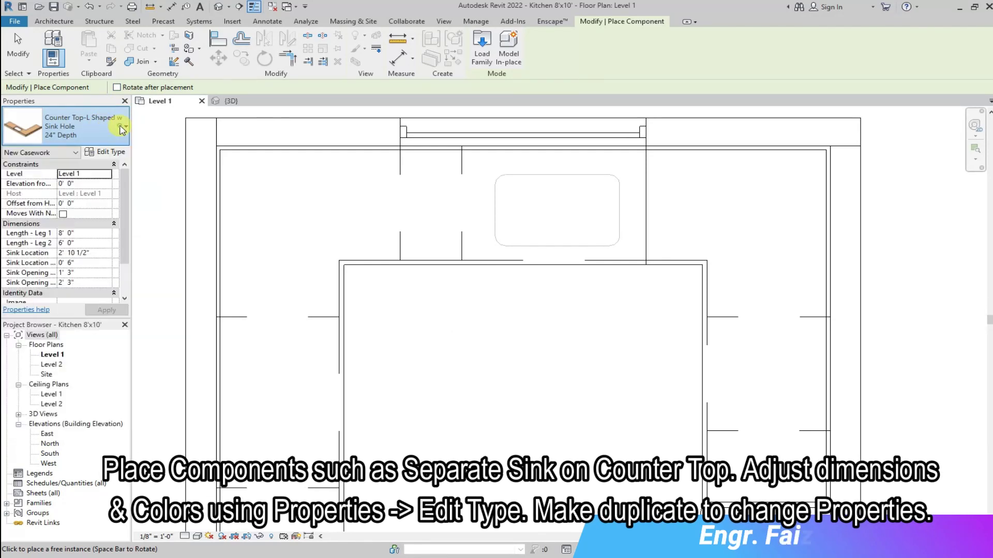
{"action": "left_click", "coordinate": [482, 49]}
{"action": "left_click", "coordinate": [587, 183]}
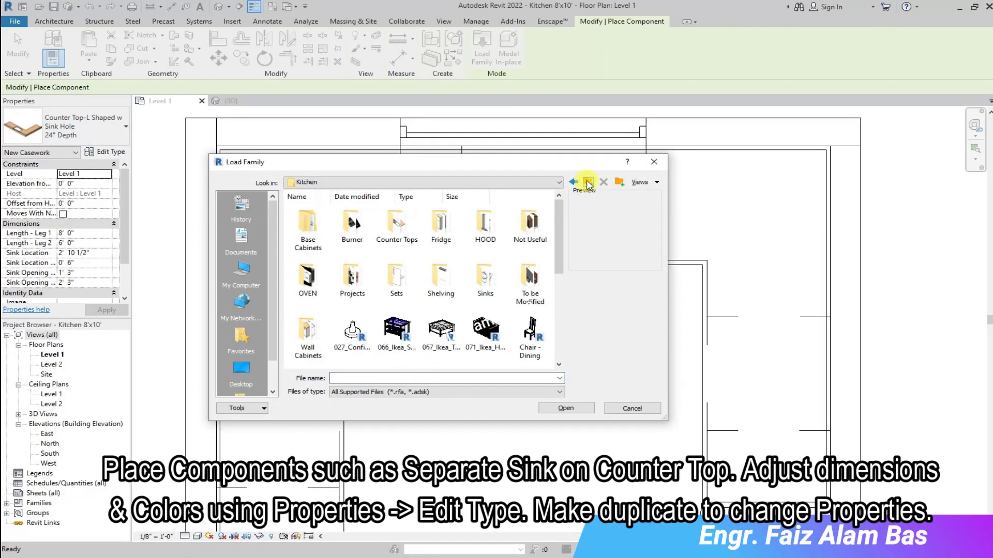
Step: Load the 005_915x535 sink from Sinks > Additional Sink and place it under the window
{"action": "double_click", "coordinate": [480, 284]}
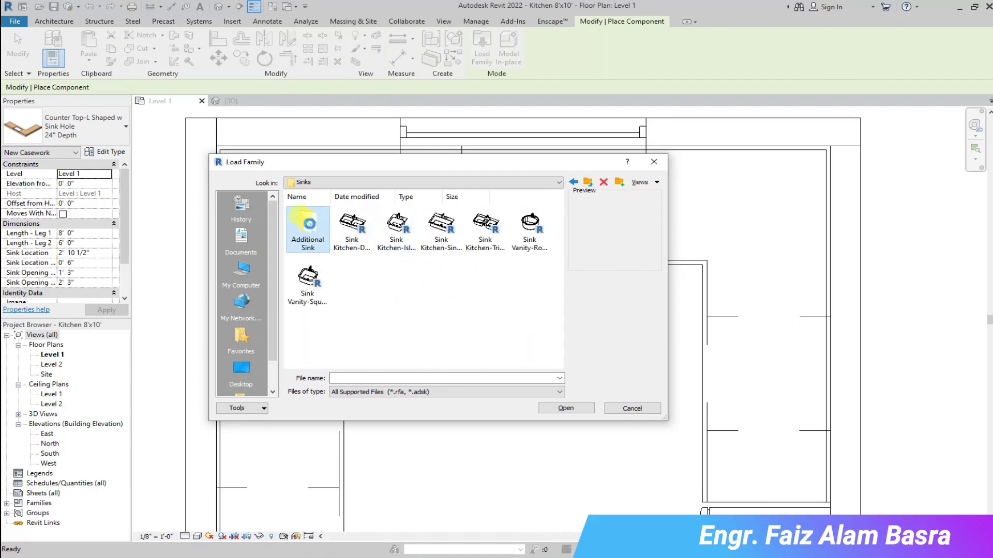
{"action": "double_click", "coordinate": [309, 228]}
{"action": "left_click", "coordinate": [356, 225]}
{"action": "left_click", "coordinate": [584, 410]}
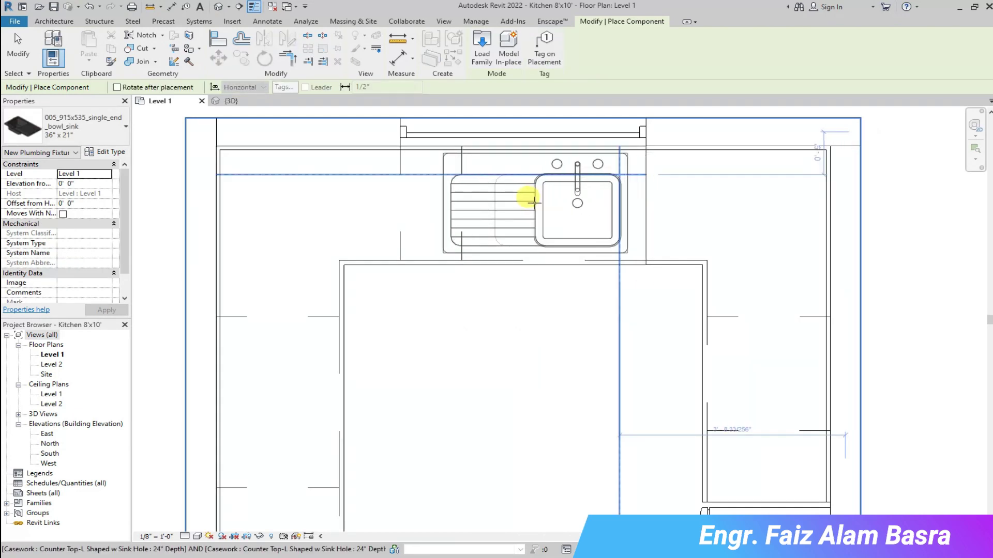
{"action": "left_click", "coordinate": [531, 199]}
{"action": "key", "text": "Escape"}
{"action": "key", "text": "Escape"}
{"action": "left_click", "coordinate": [228, 101]}
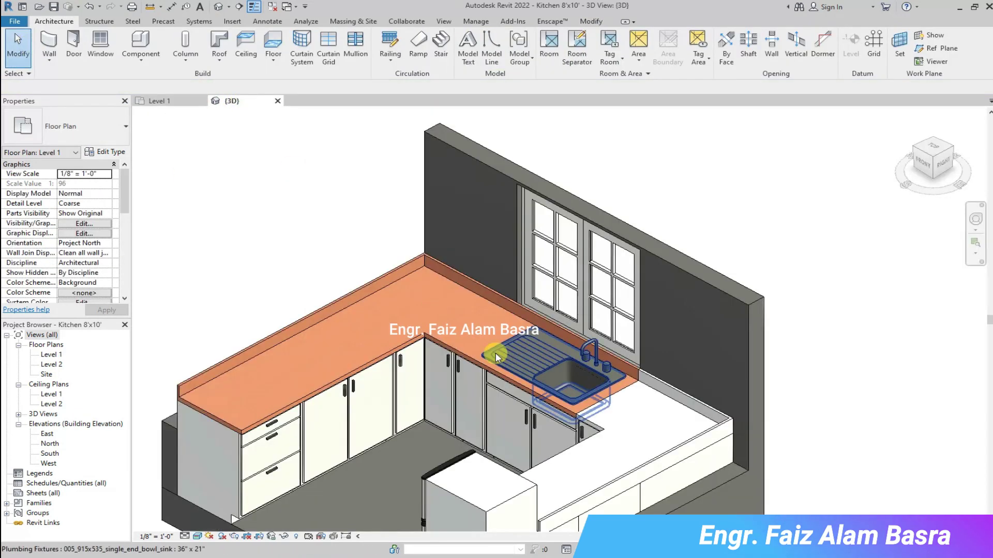
{"action": "scroll", "coordinate": [565, 427], "scroll_direction": "up", "scroll_amount": 3}
{"action": "scroll", "coordinate": [364, 411], "scroll_direction": "up", "scroll_amount": 2}
{"action": "scroll", "coordinate": [364, 411], "scroll_direction": "up", "scroll_amount": 2}
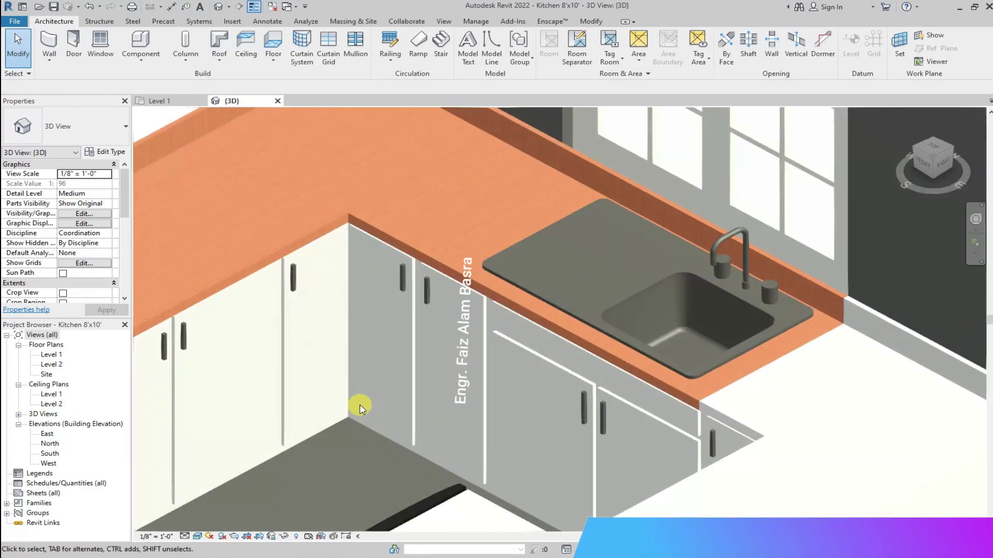
{"action": "scroll", "coordinate": [361, 408], "scroll_direction": "down", "scroll_amount": 2}
{"action": "scroll", "coordinate": [370, 405], "scroll_direction": "down", "scroll_amount": 3}
{"action": "scroll", "coordinate": [382, 362], "scroll_direction": "down", "scroll_amount": 2}
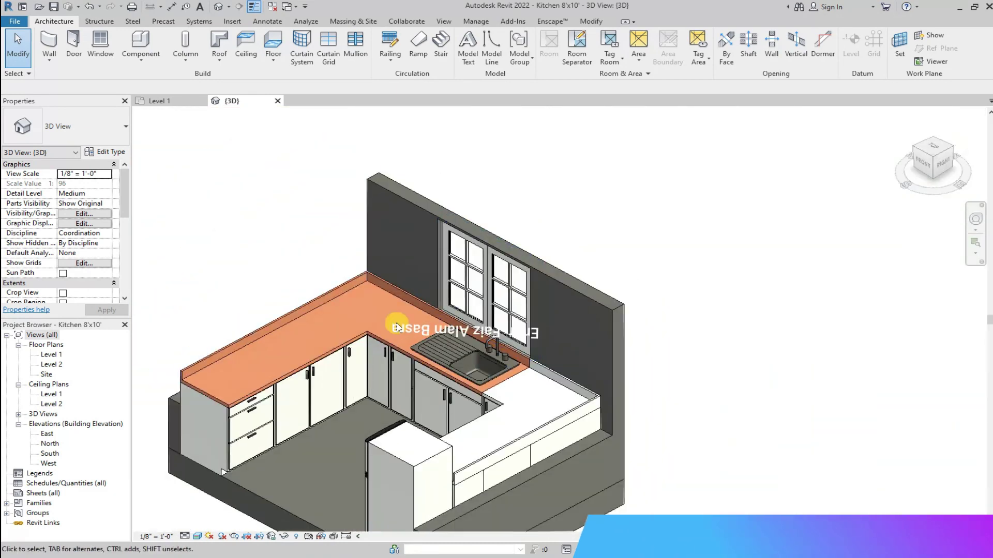
{"action": "scroll", "coordinate": [390, 432], "scroll_direction": "up", "scroll_amount": 1}
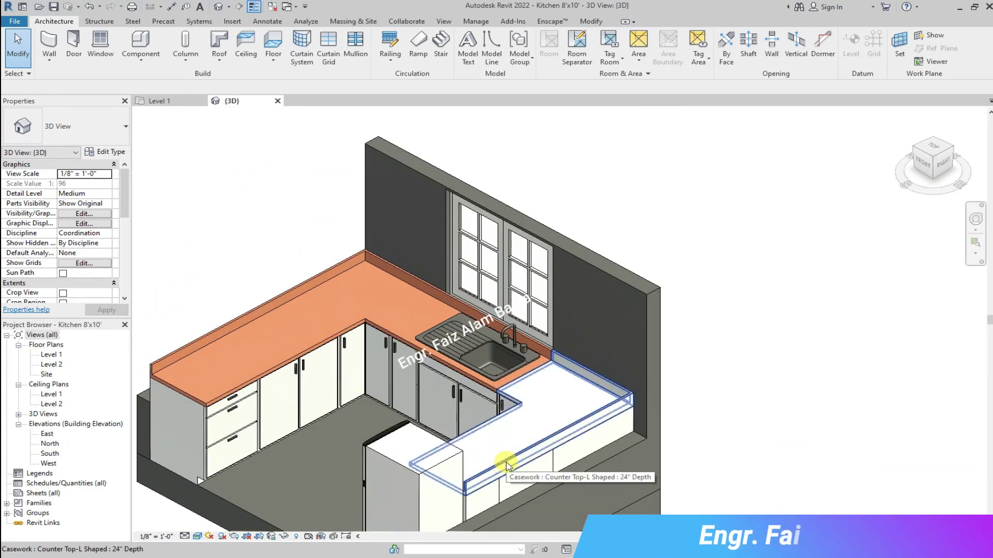
{"action": "left_click", "coordinate": [266, 375]}
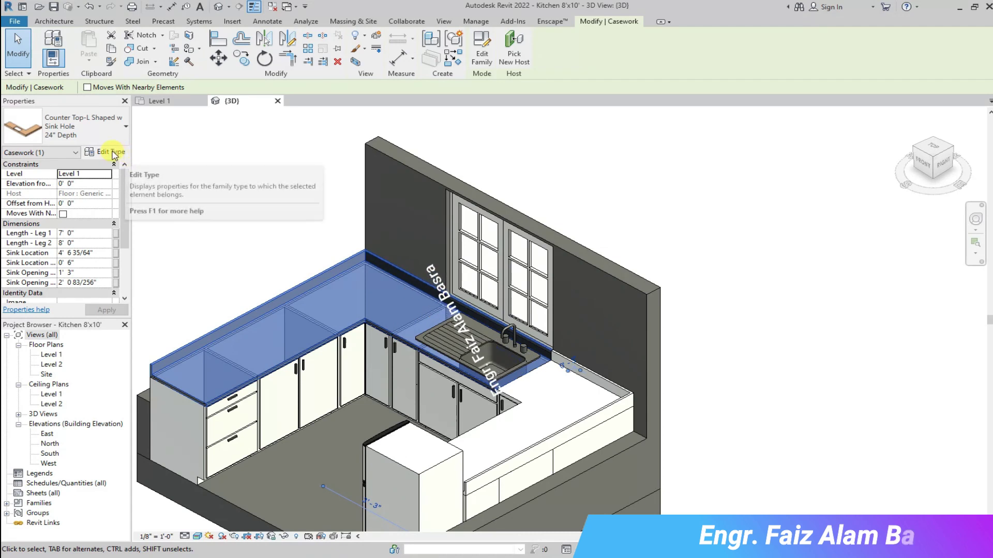
{"action": "left_click", "coordinate": [111, 152]}
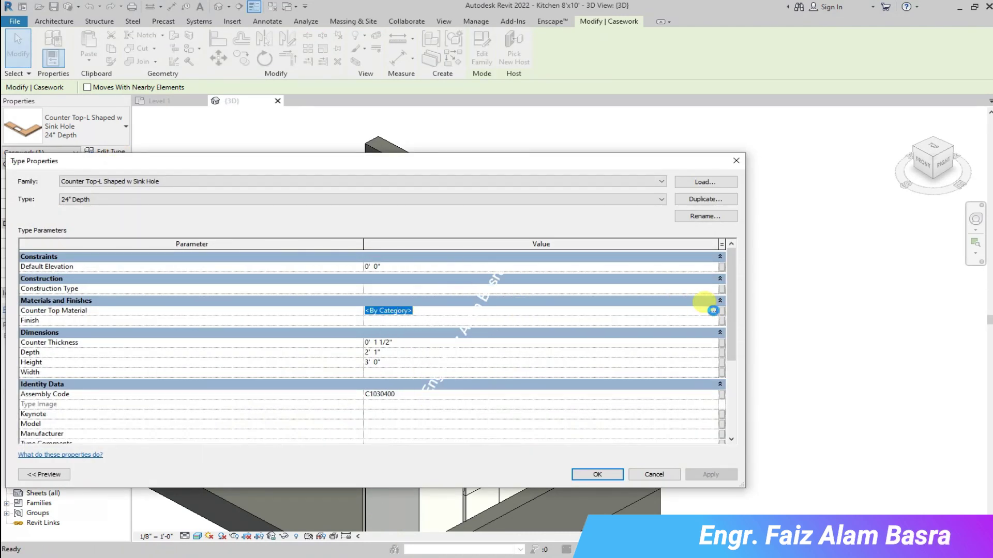
{"action": "left_click", "coordinate": [713, 311]}
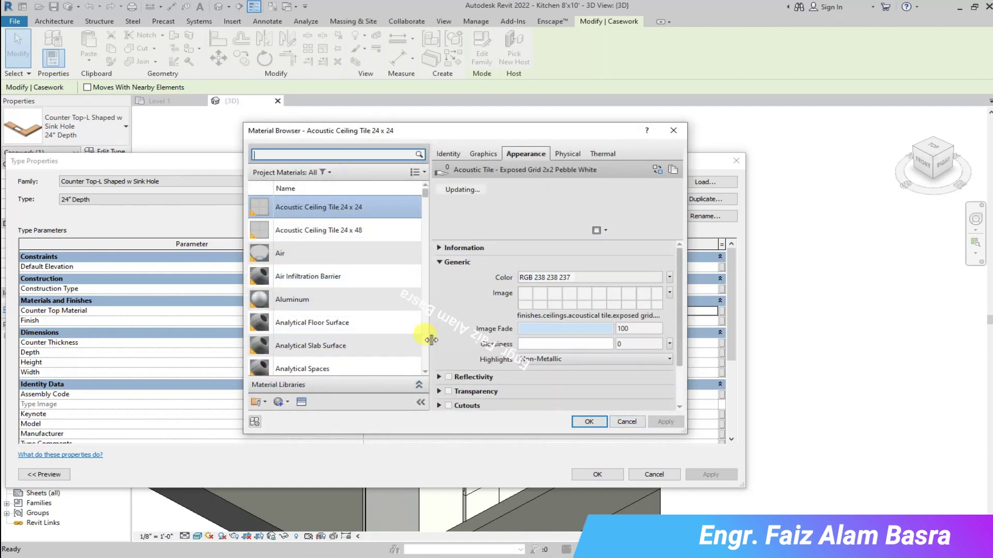
{"action": "scroll", "coordinate": [420, 240], "scroll_direction": "down", "scroll_amount": 4}
{"action": "scroll", "coordinate": [420, 241], "scroll_direction": "down", "scroll_amount": 1}
{"action": "left_click", "coordinate": [418, 239]}
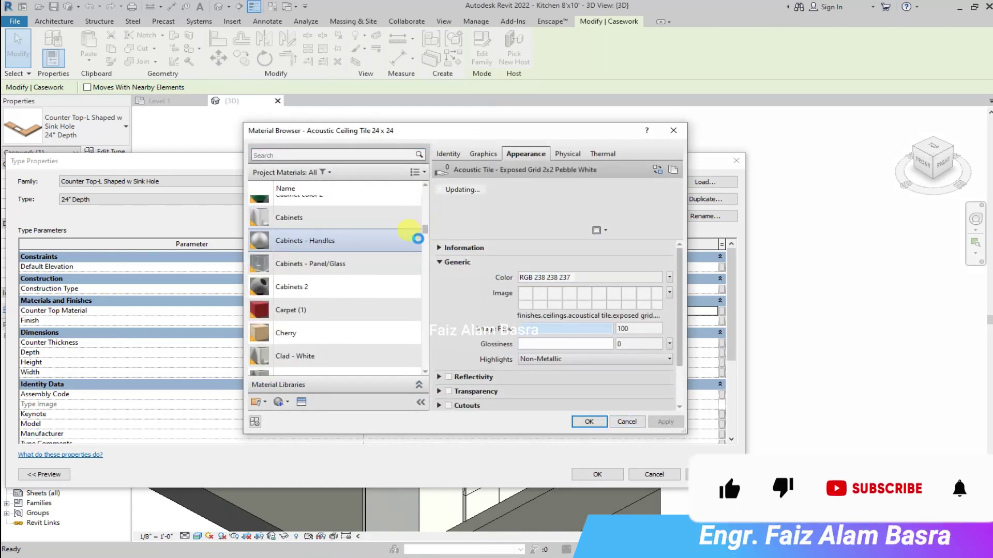
{"action": "left_click", "coordinate": [323, 218]}
{"action": "left_click", "coordinate": [589, 421]}
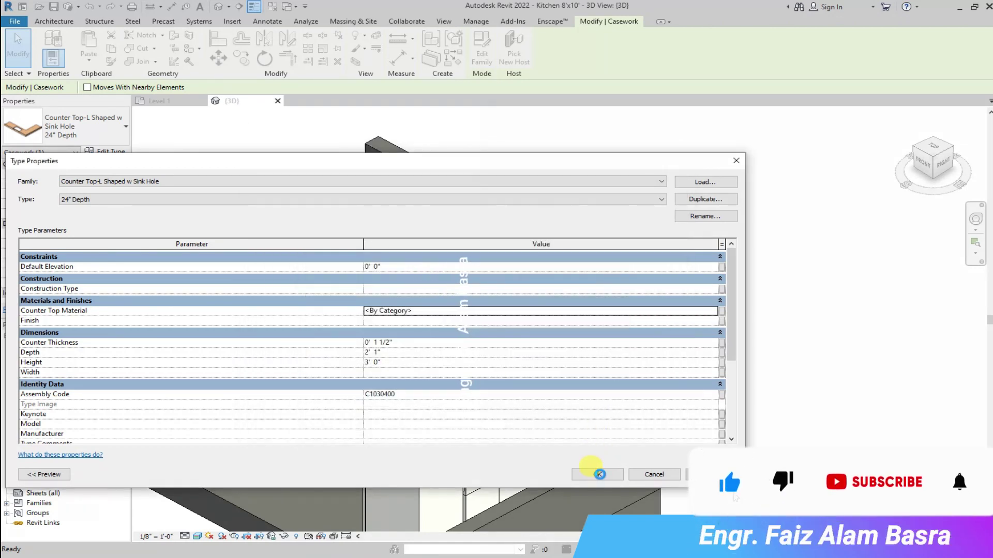
{"action": "left_click", "coordinate": [599, 475]}
{"action": "left_click", "coordinate": [764, 405]}
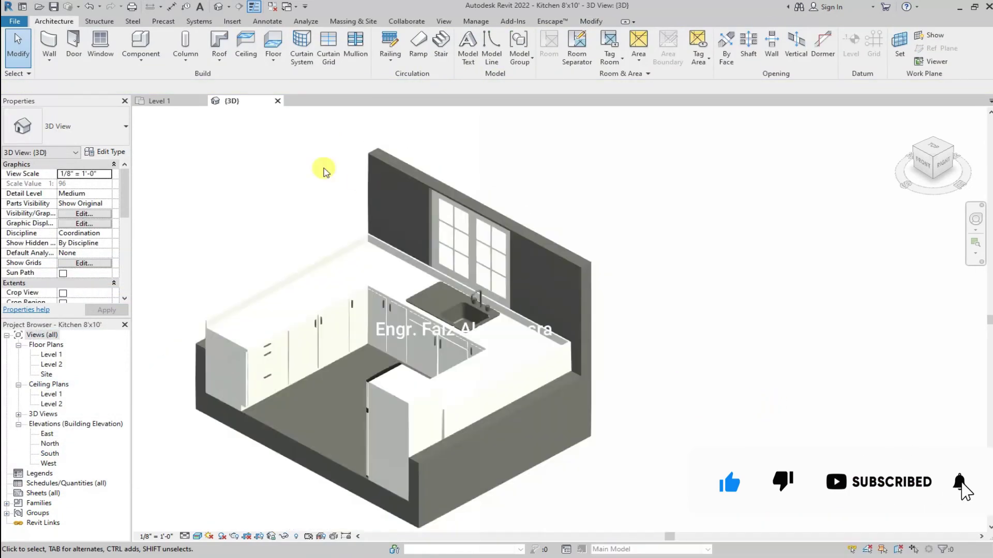
{"action": "scroll", "coordinate": [244, 248], "scroll_direction": "up", "scroll_amount": 2}
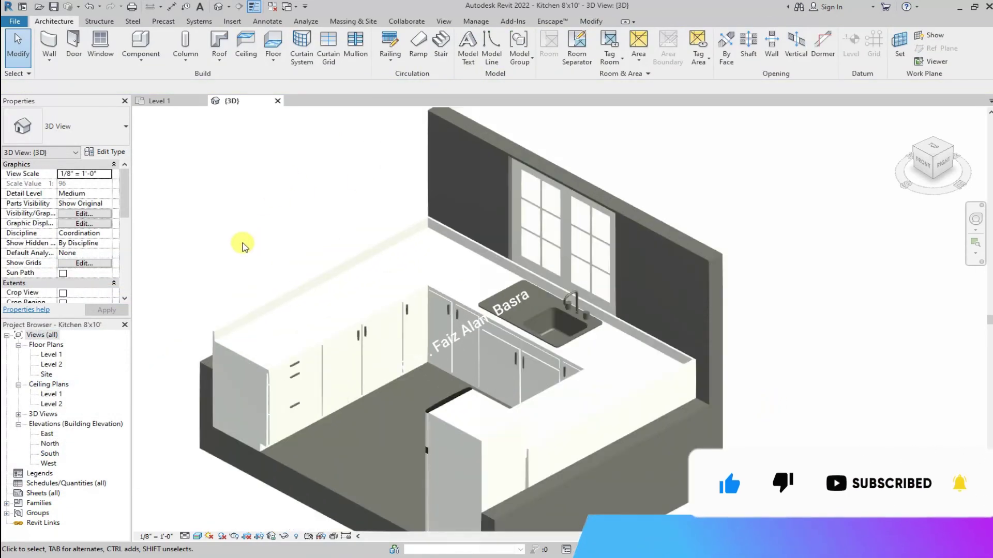
{"action": "scroll", "coordinate": [242, 246], "scroll_direction": "down", "scroll_amount": 1}
{"action": "scroll", "coordinate": [204, 381], "scroll_direction": "down", "scroll_amount": 1}
{"action": "scroll", "coordinate": [278, 309], "scroll_direction": "up", "scroll_amount": 3}
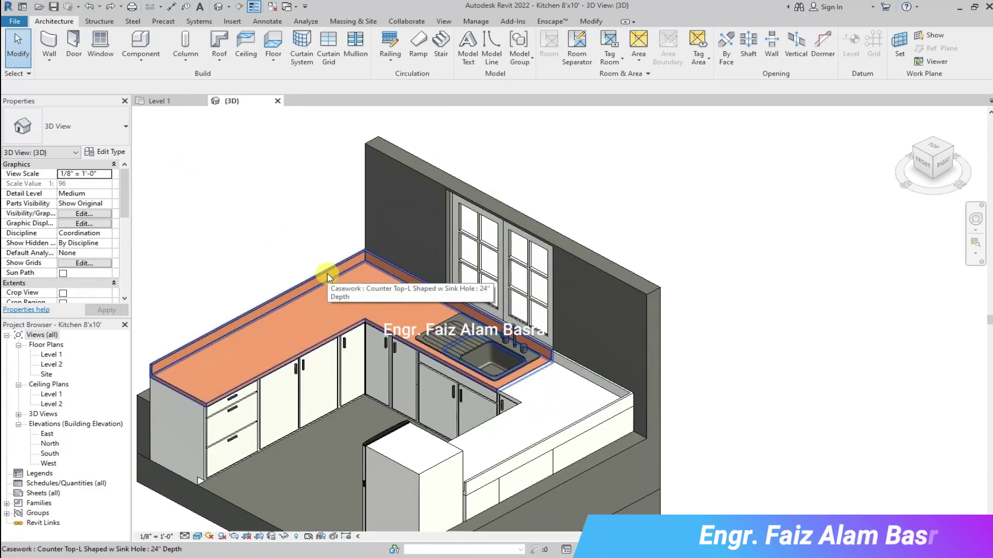
{"action": "left_click", "coordinate": [305, 284]}
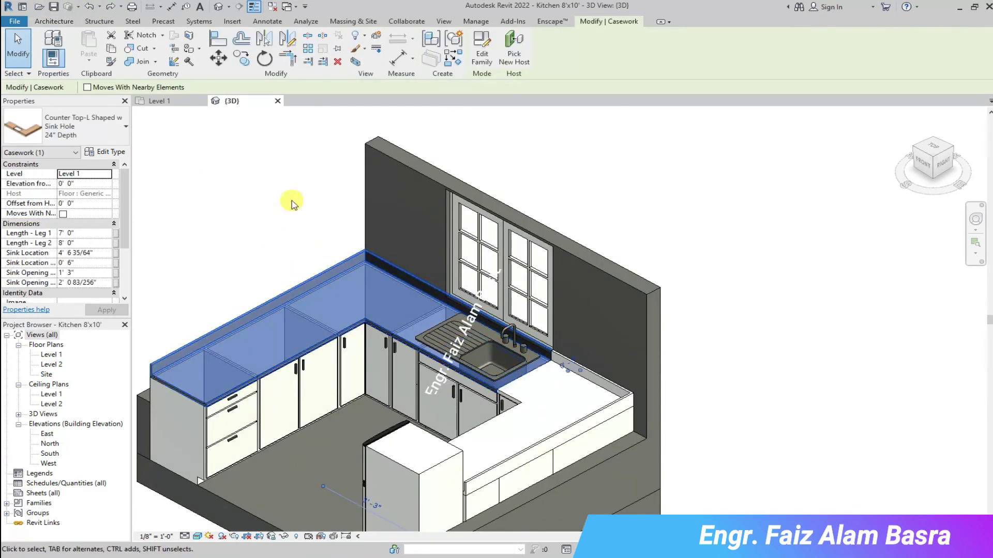
Step: Review the sink countertop's type properties, then open the second L-shaped countertop's
{"action": "left_click", "coordinate": [122, 154]}
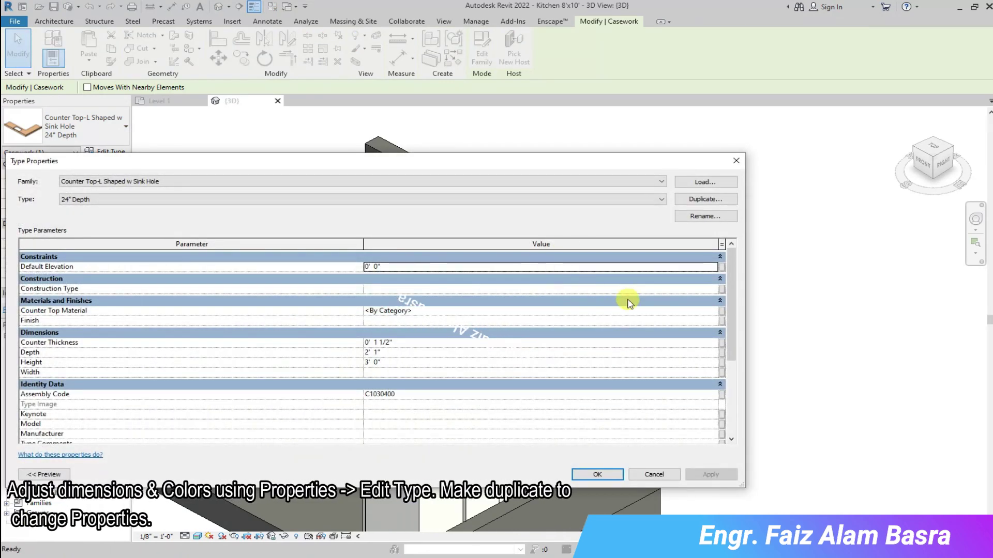
{"action": "left_click", "coordinate": [654, 474]}
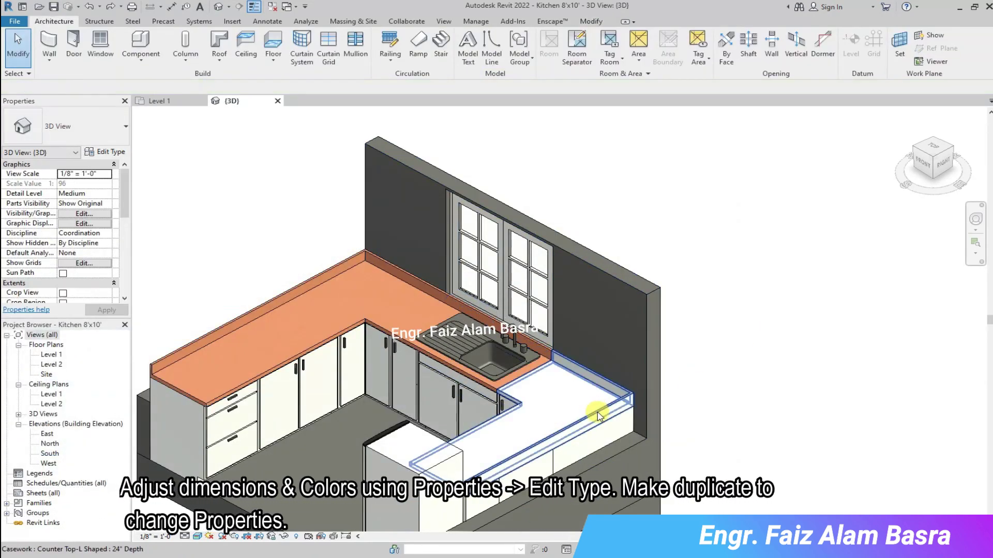
{"action": "left_click", "coordinate": [122, 152]}
{"action": "left_click", "coordinate": [519, 313]}
Step: Set the second countertop's Counter Top Material to Counter Top and reset the 3D view home
{"action": "left_click", "coordinate": [714, 312]}
{"action": "scroll", "coordinate": [388, 316], "scroll_direction": "down", "scroll_amount": 1}
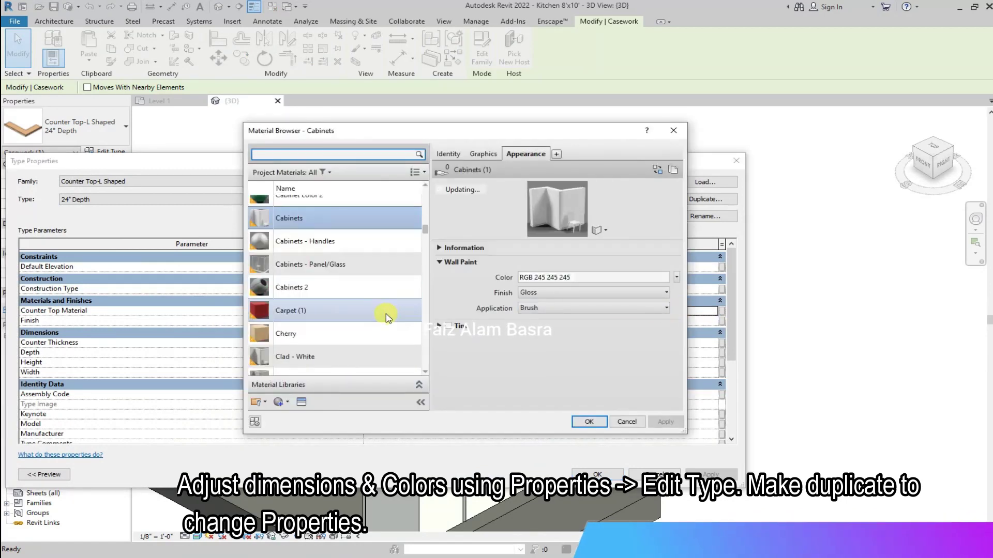
{"action": "scroll", "coordinate": [388, 318], "scroll_direction": "down", "scroll_amount": 3}
{"action": "scroll", "coordinate": [388, 317], "scroll_direction": "down", "scroll_amount": 2}
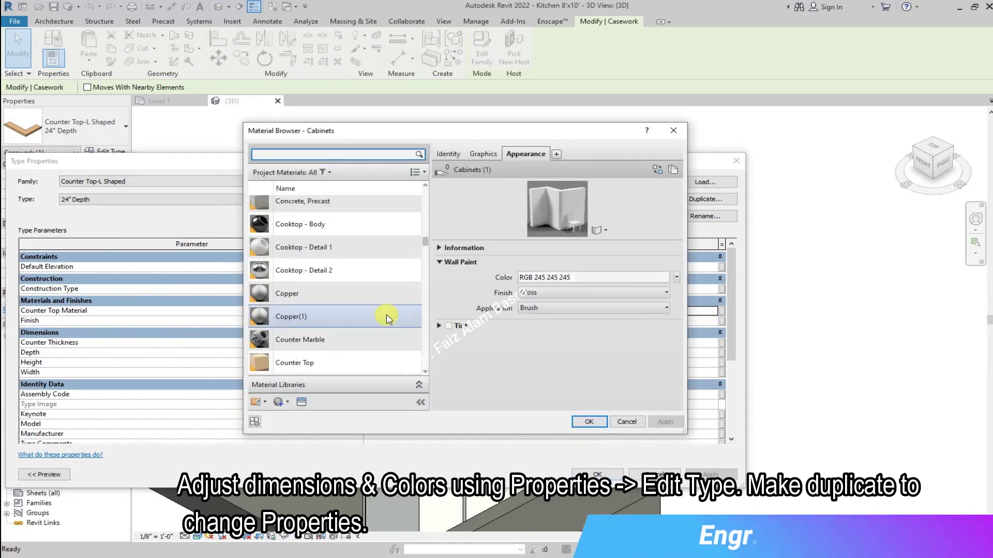
{"action": "left_click", "coordinate": [310, 356]}
{"action": "left_click", "coordinate": [589, 421]}
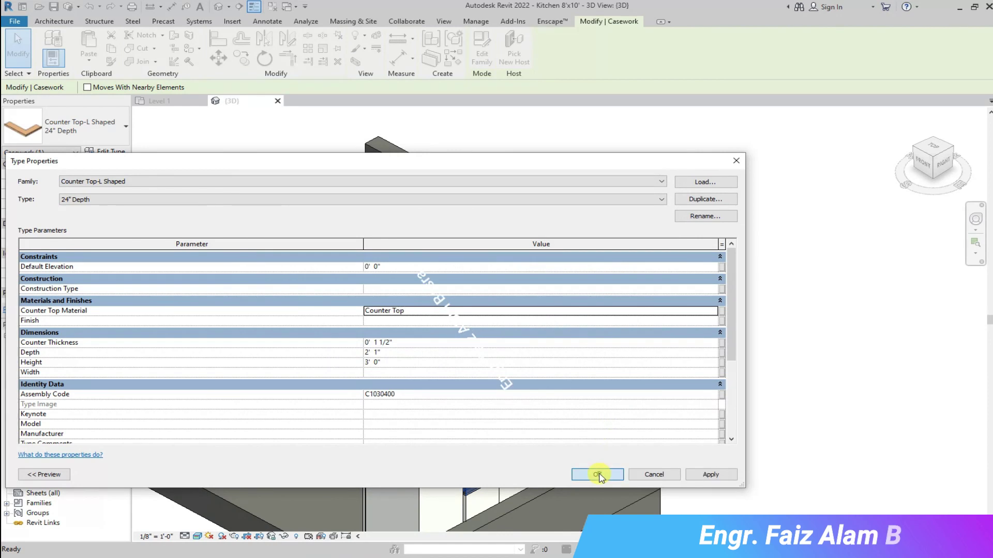
{"action": "left_click", "coordinate": [597, 475]}
{"action": "left_click", "coordinate": [787, 398]}
{"action": "scroll", "coordinate": [443, 198], "scroll_direction": "down", "scroll_amount": 3}
{"action": "scroll", "coordinate": [621, 207], "scroll_direction": "up", "scroll_amount": 2}
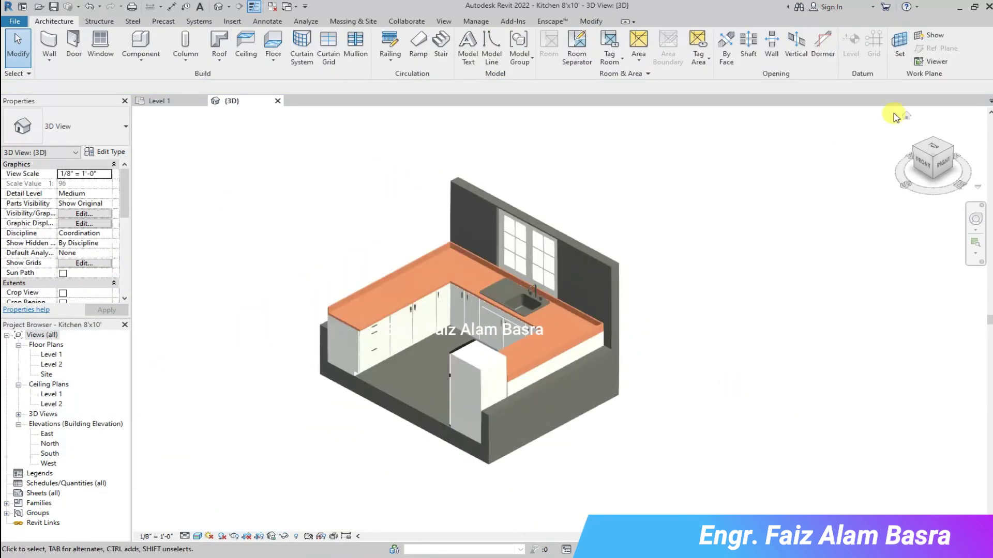
{"action": "left_click", "coordinate": [905, 116]}
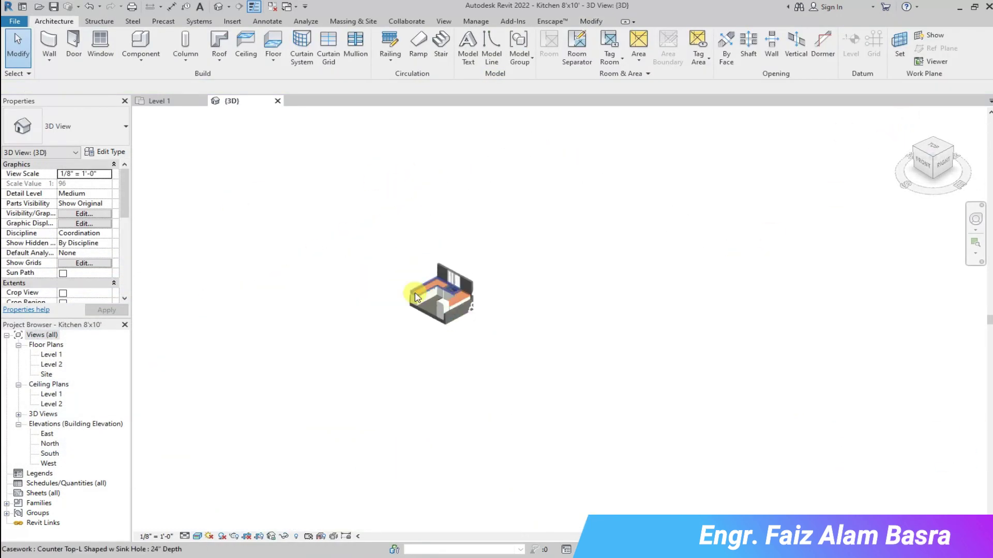
{"action": "scroll", "coordinate": [439, 321], "scroll_direction": "up", "scroll_amount": 3}
{"action": "scroll", "coordinate": [393, 362], "scroll_direction": "up", "scroll_amount": 3}
{"action": "scroll", "coordinate": [249, 357], "scroll_direction": "down", "scroll_amount": 1}
{"action": "scroll", "coordinate": [517, 336], "scroll_direction": "up", "scroll_amount": 1}
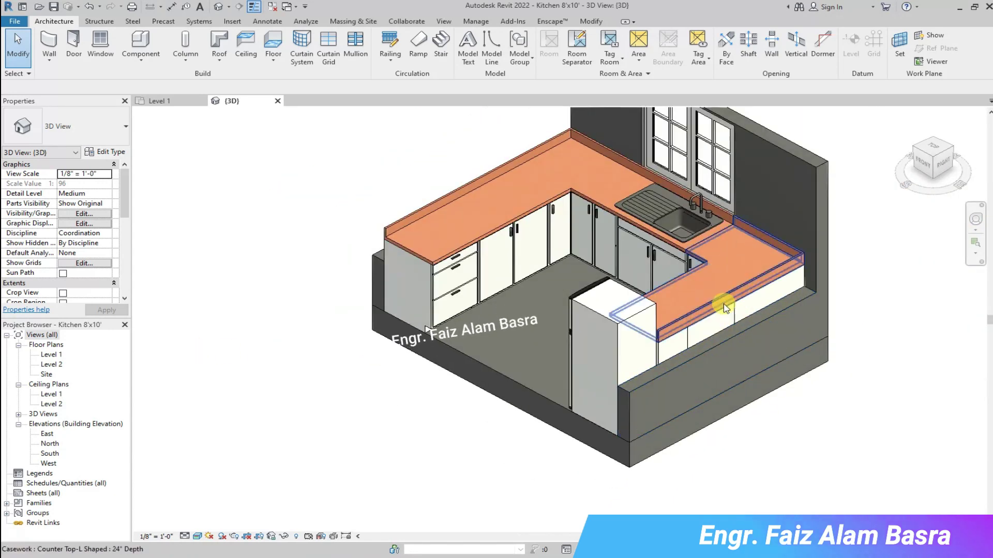
{"action": "scroll", "coordinate": [483, 315], "scroll_direction": "up", "scroll_amount": 3}
{"action": "scroll", "coordinate": [340, 373], "scroll_direction": "up", "scroll_amount": 2}
{"action": "scroll", "coordinate": [310, 380], "scroll_direction": "down", "scroll_amount": 3}
{"action": "scroll", "coordinate": [321, 385], "scroll_direction": "down", "scroll_amount": 2}
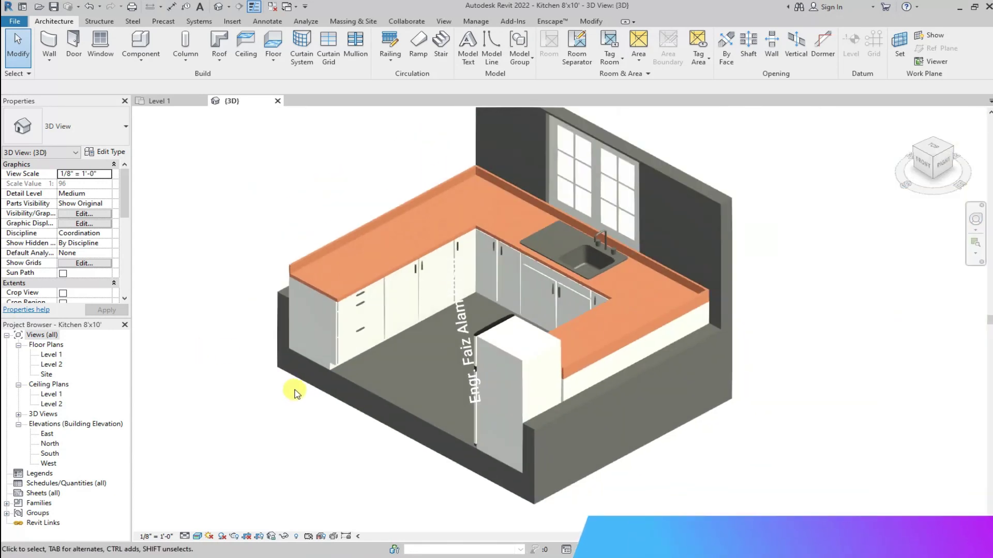
{"action": "scroll", "coordinate": [305, 444], "scroll_direction": "down", "scroll_amount": 1}
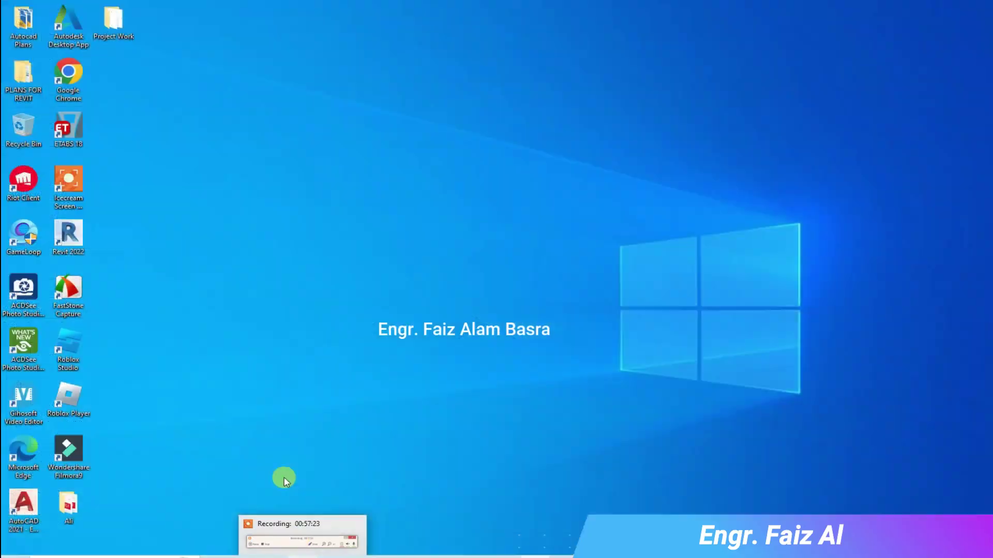
{"action": "scroll", "coordinate": [679, 288], "scroll_direction": "up", "scroll_amount": 2}
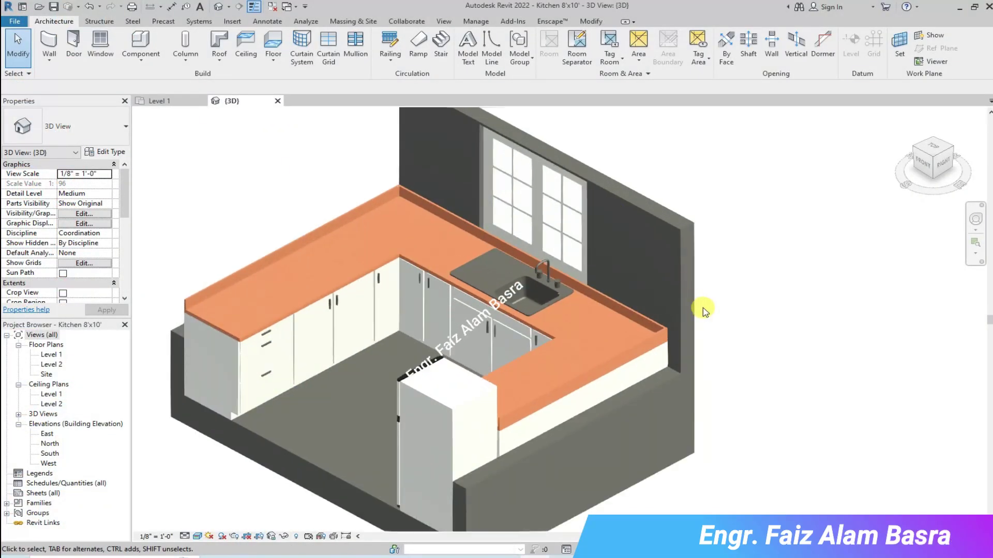
{"action": "left_click", "coordinate": [157, 101]}
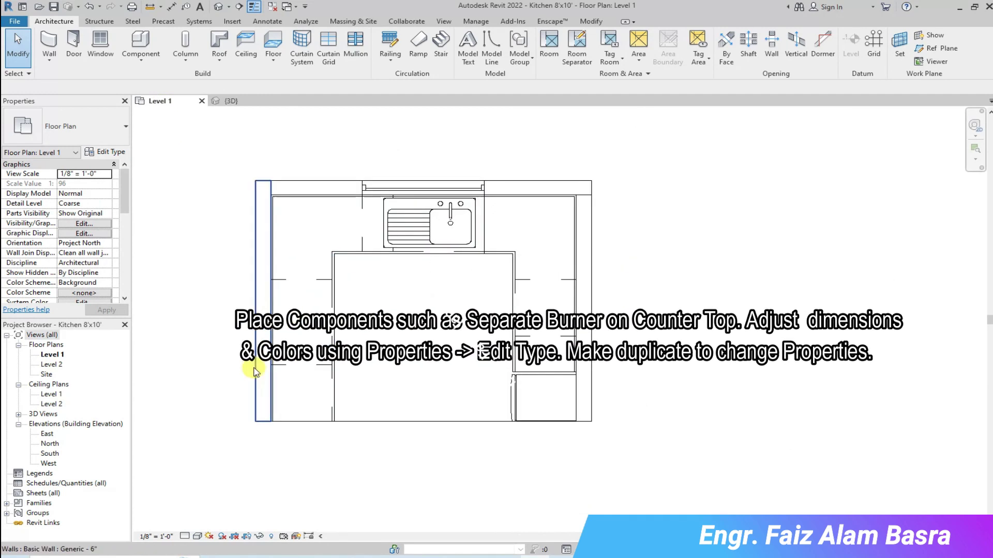
{"action": "left_click", "coordinate": [257, 371]}
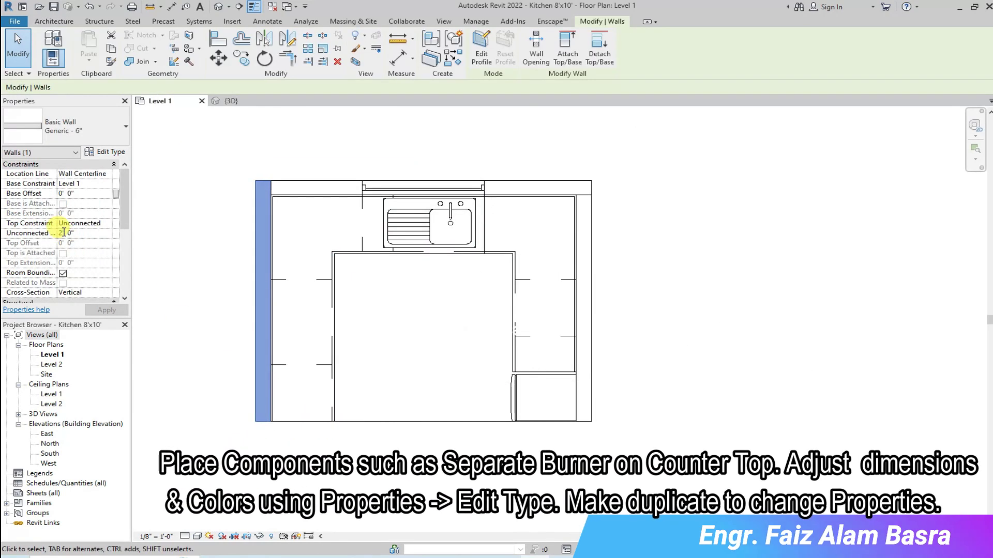
{"action": "left_click", "coordinate": [222, 352]}
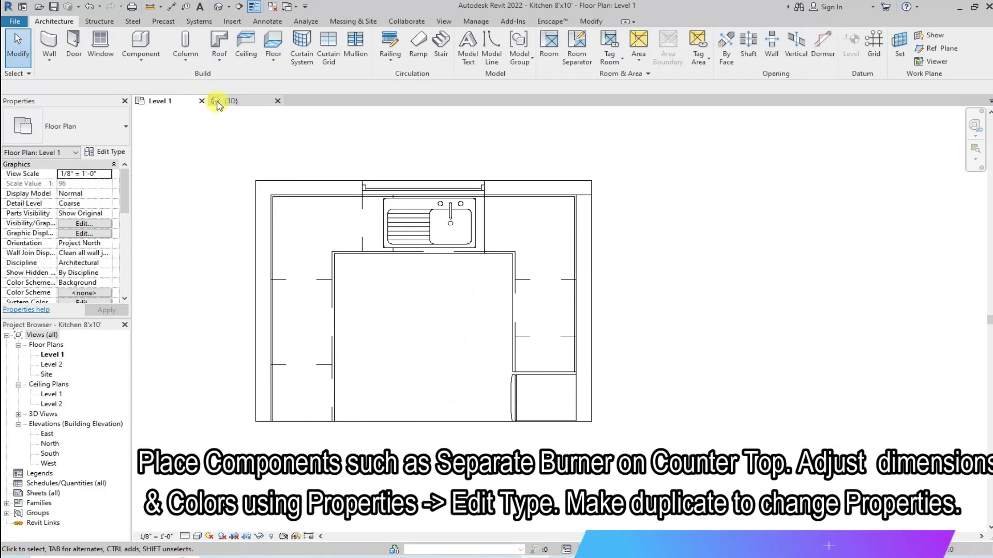
{"action": "left_click", "coordinate": [228, 101]}
{"action": "scroll", "coordinate": [749, 217], "scroll_direction": "down", "scroll_amount": 2}
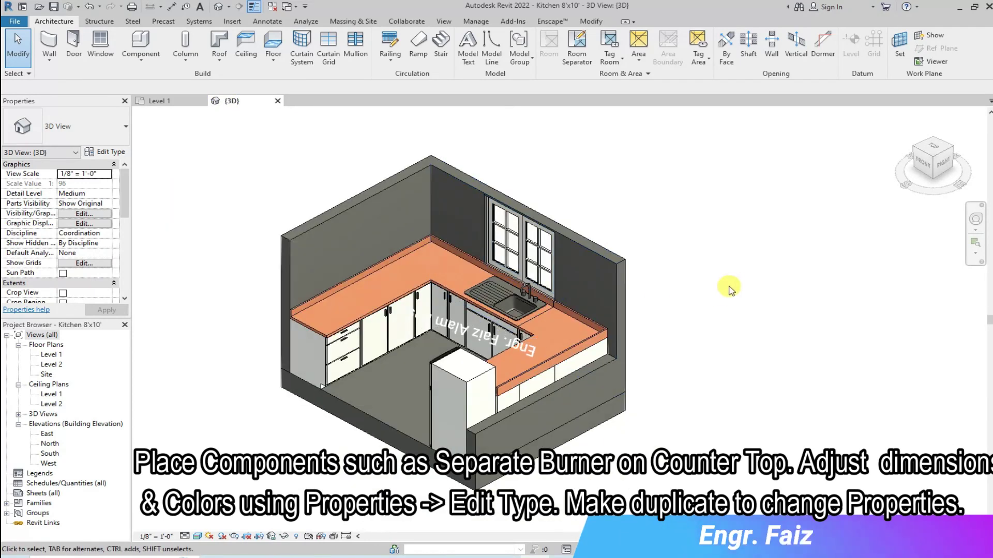
{"action": "scroll", "coordinate": [432, 149], "scroll_direction": "up", "scroll_amount": 5}
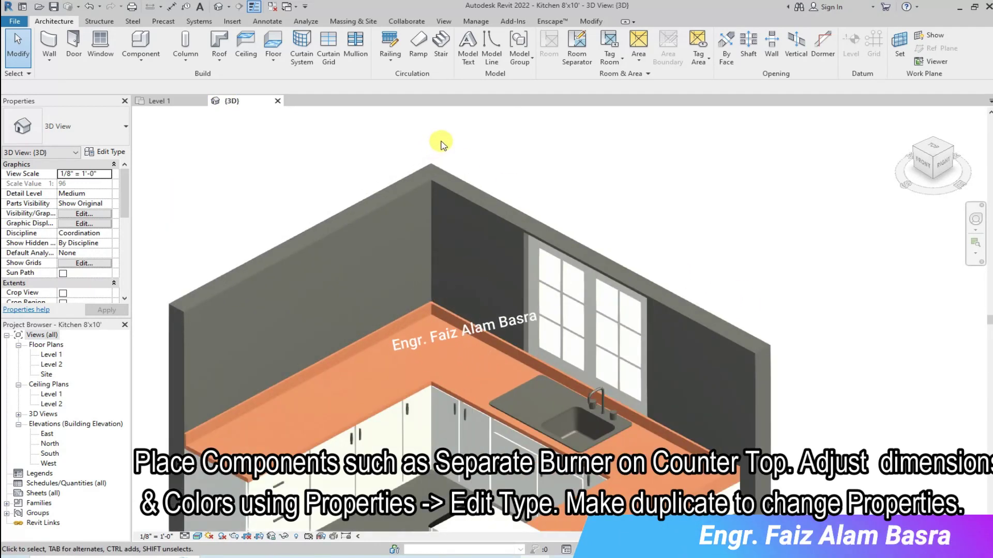